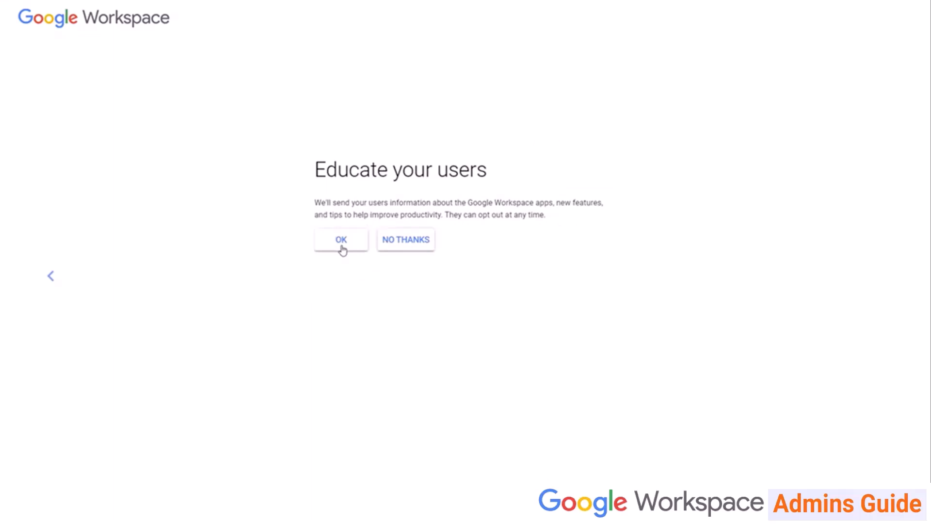
# Decline product tips, set the 'admin' sign-in username and a password, and accept the agreement.
pyautogui.click(406, 240)
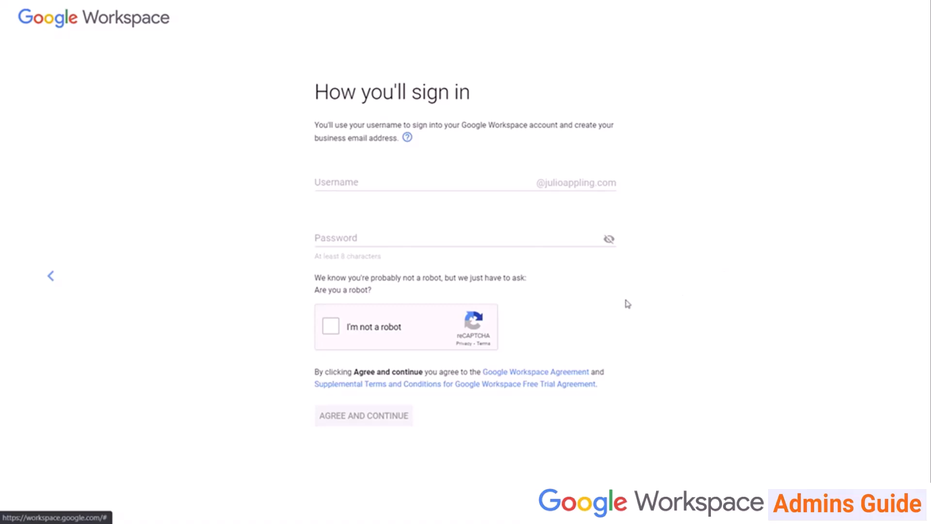
pyautogui.click(431, 178)
pyautogui.write('admin')
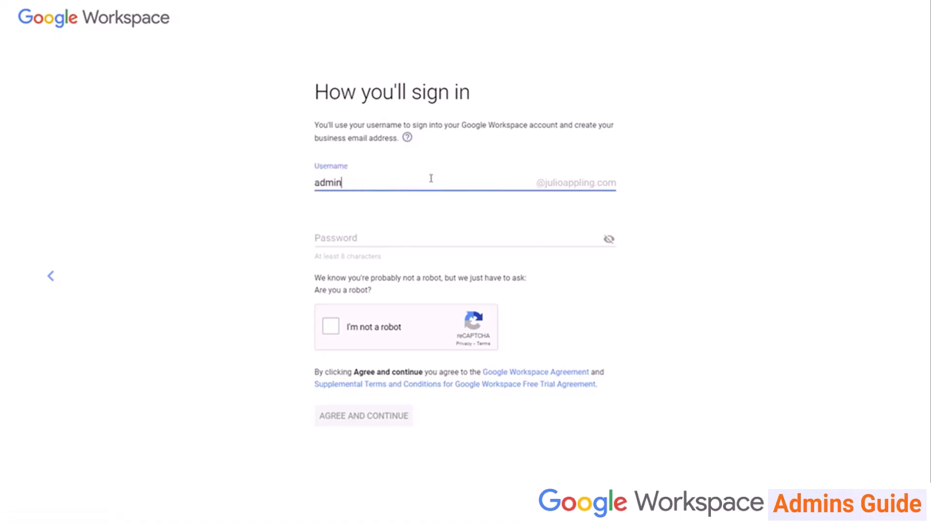
pyautogui.press('Tab')
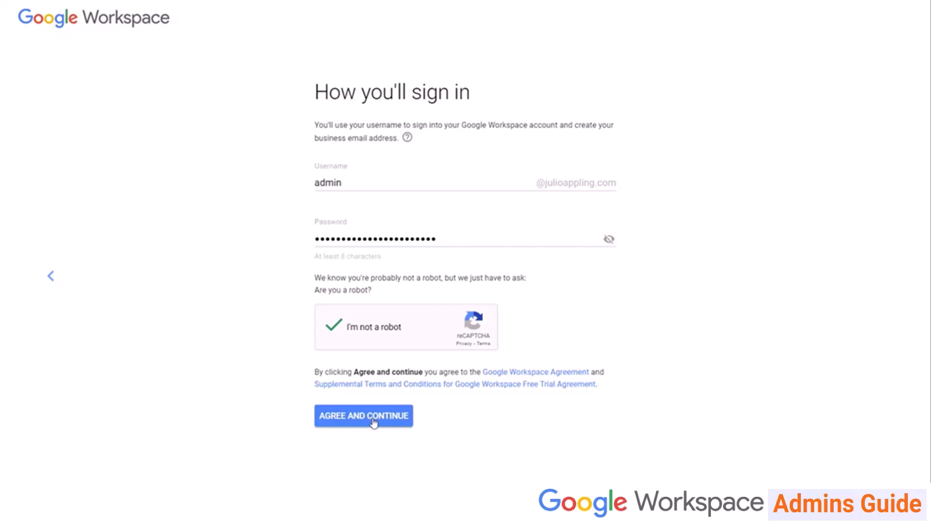
pyautogui.click(374, 417)
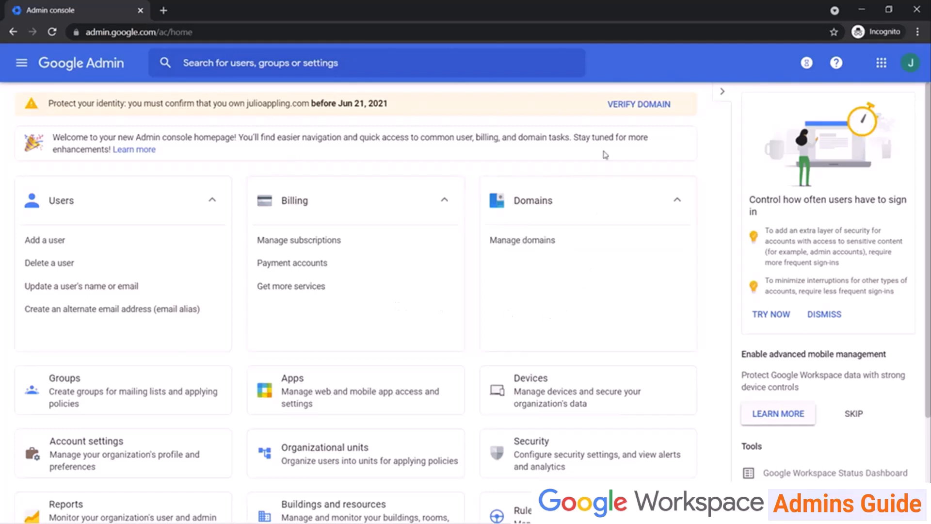
# Start domain verification from the banner to reach the TXT record instructions.
pyautogui.click(628, 105)
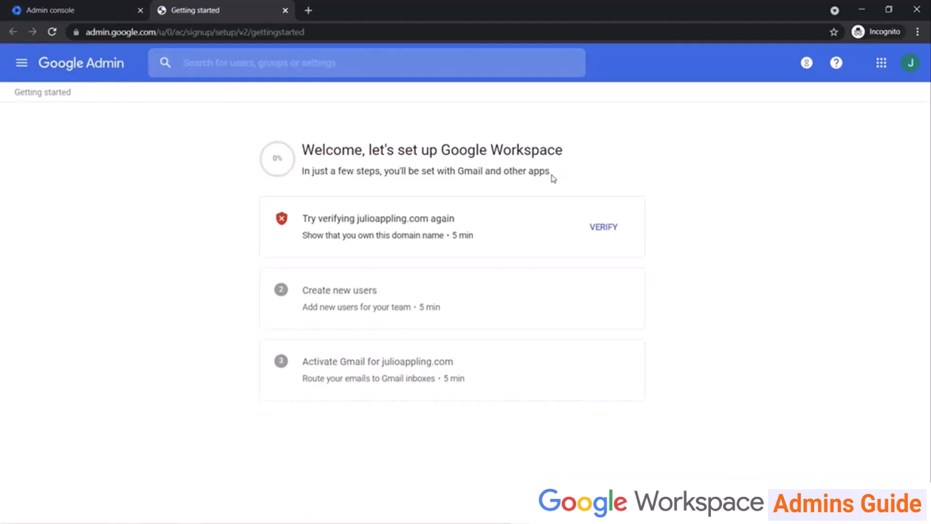
pyautogui.click(604, 228)
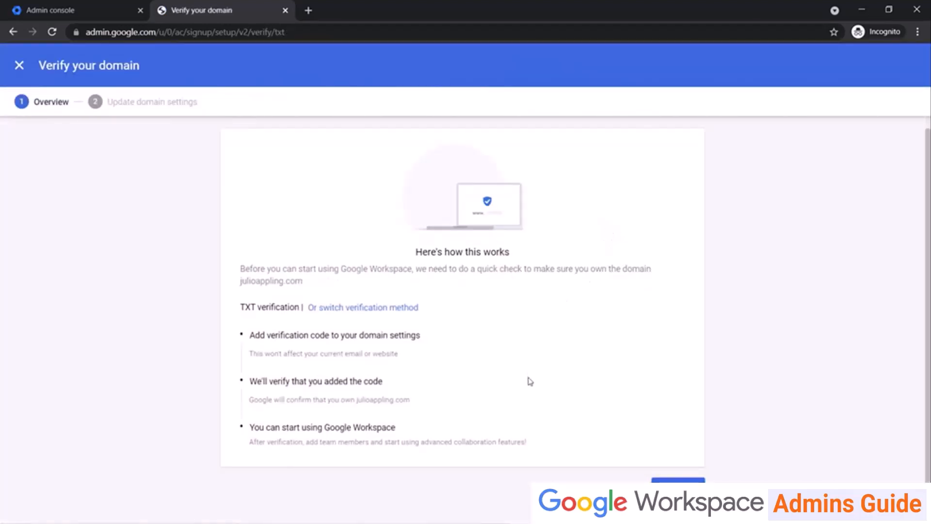
pyautogui.click(677, 487)
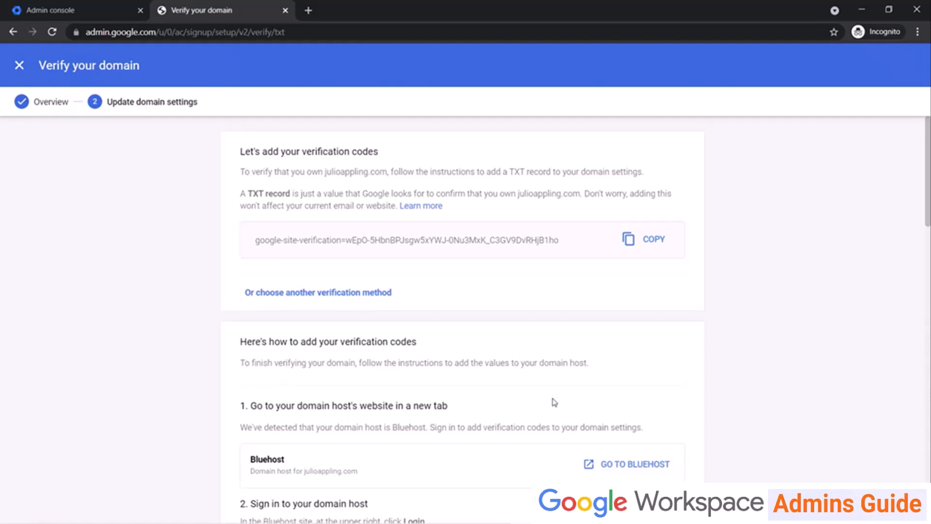
# Scroll through the TXT record verification instructions.
pyautogui.scroll(-5, 537, 383)
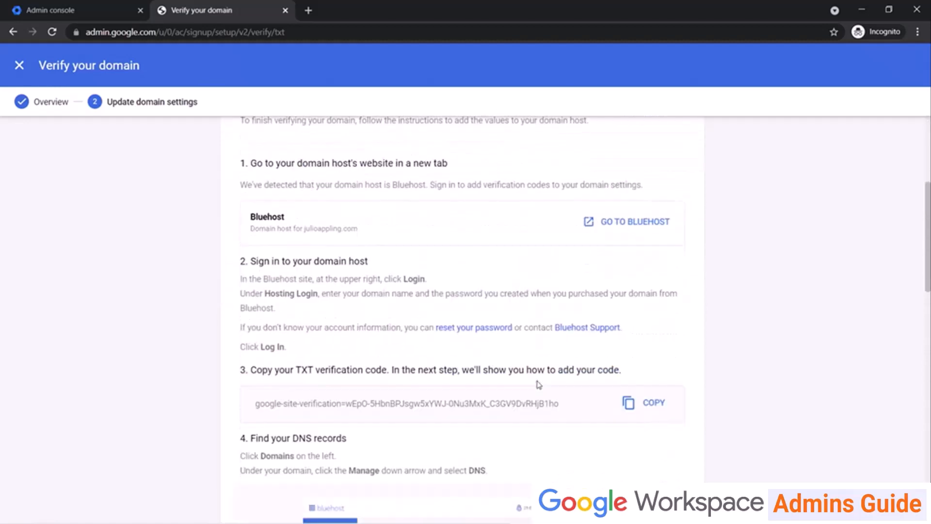
pyautogui.scroll(-1, 538, 385)
pyautogui.scroll(-2, 538, 385)
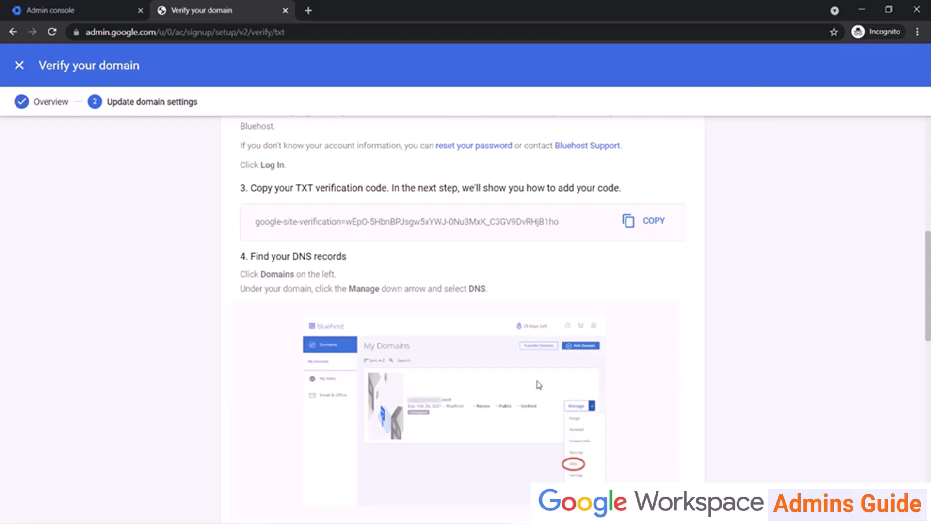
pyautogui.scroll(-15, 183, 370)
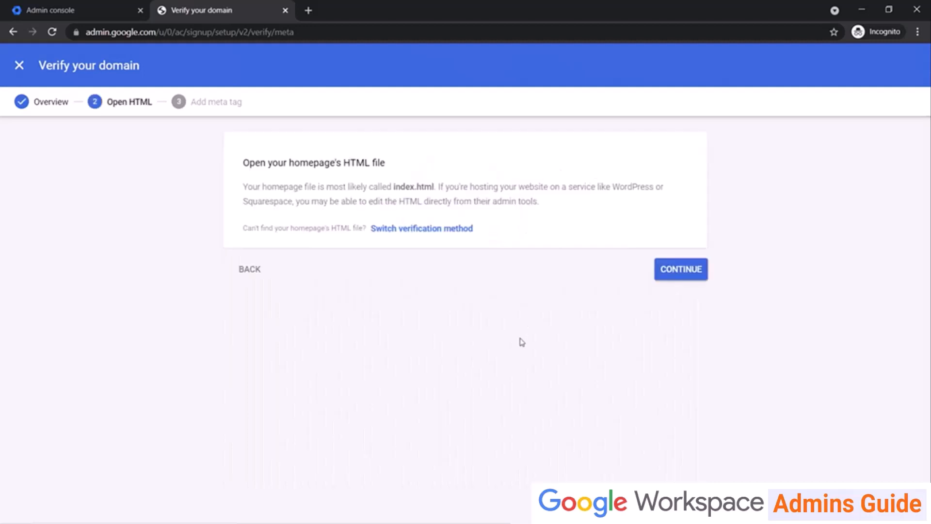
# Advance the meta tag verification to the Add meta tag step.
pyautogui.click(691, 272)
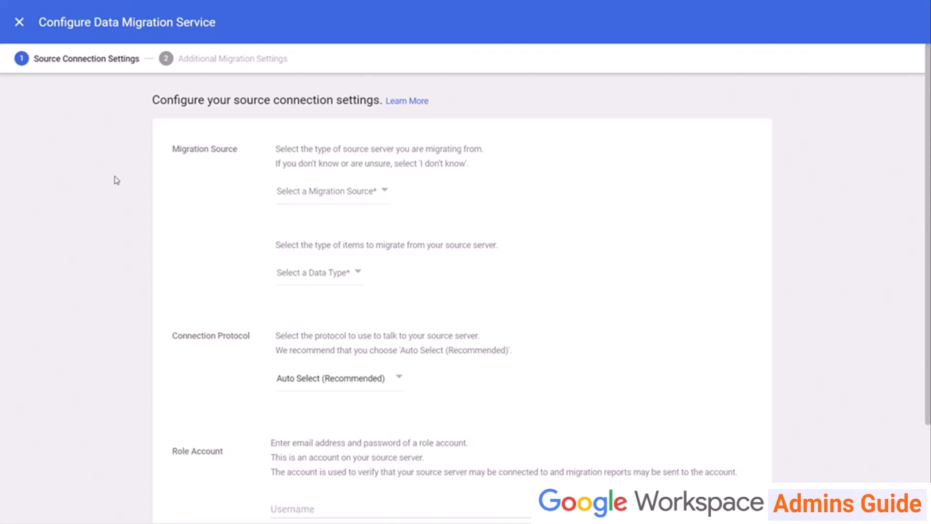
# Change the migration source from Gmail to Microsoft Office 365, keeping Email and Auto Select.
pyautogui.click(384, 194)
pyautogui.click(378, 251)
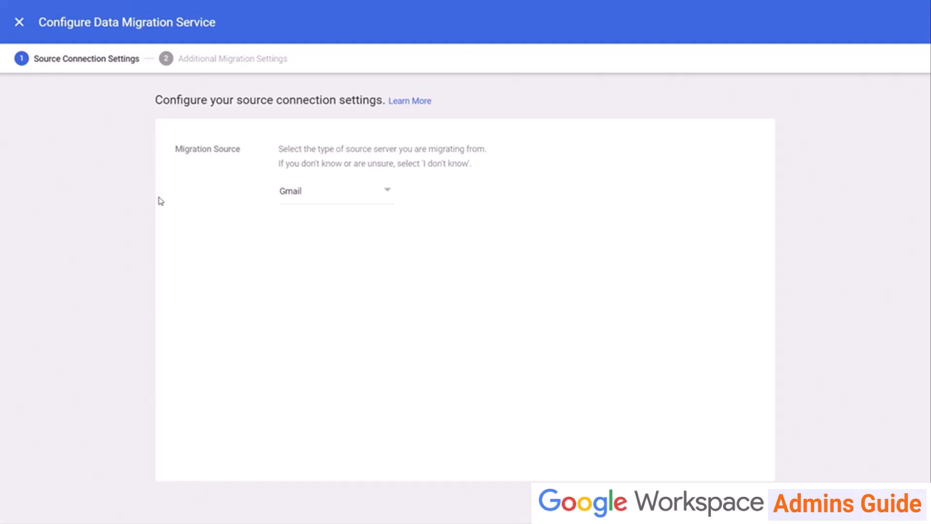
pyautogui.click(361, 201)
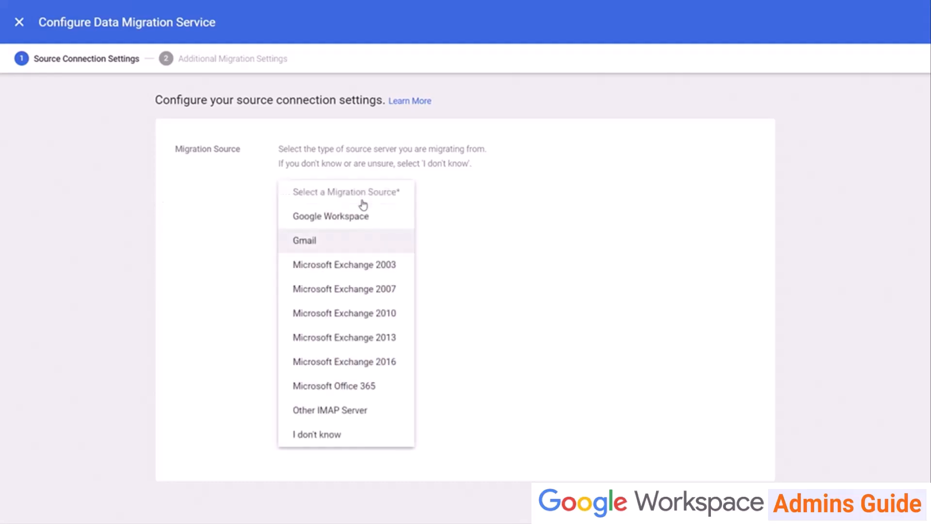
pyautogui.click(356, 385)
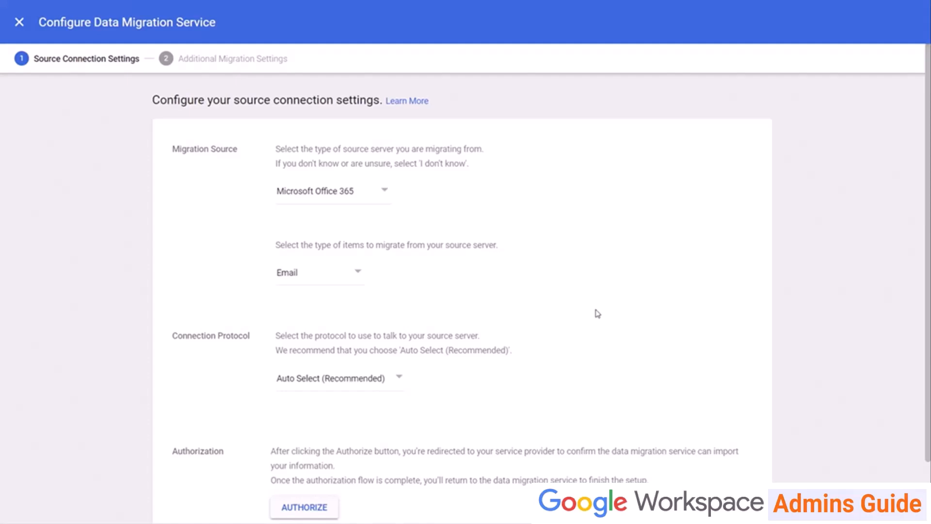
pyautogui.scroll(-3, 853, 254)
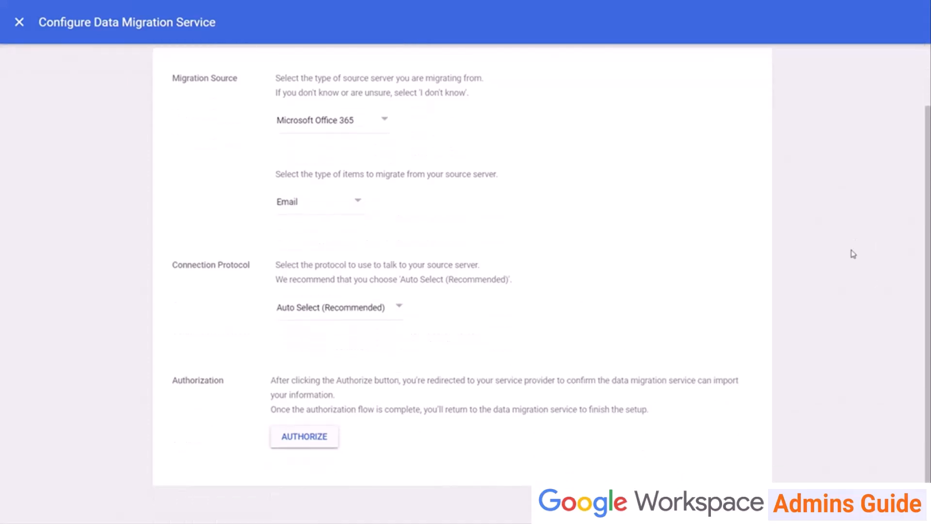
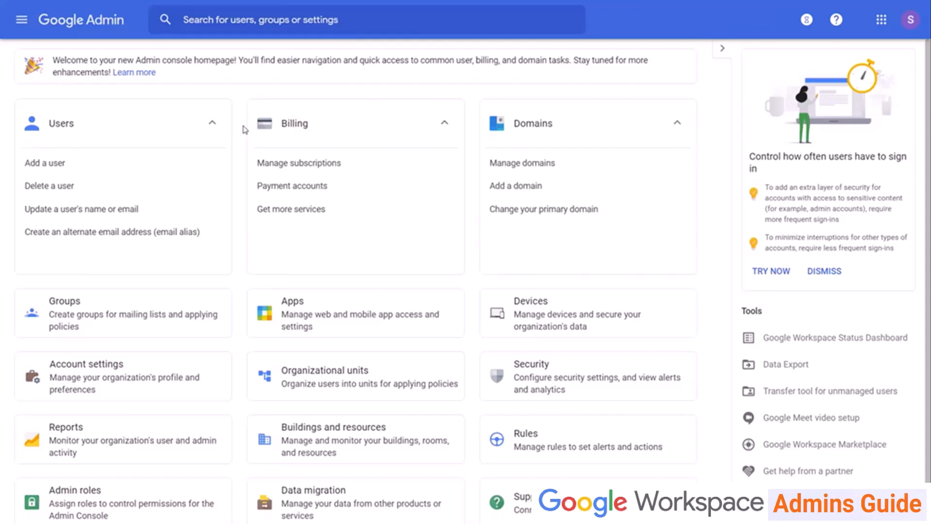
pyautogui.click(882, 20)
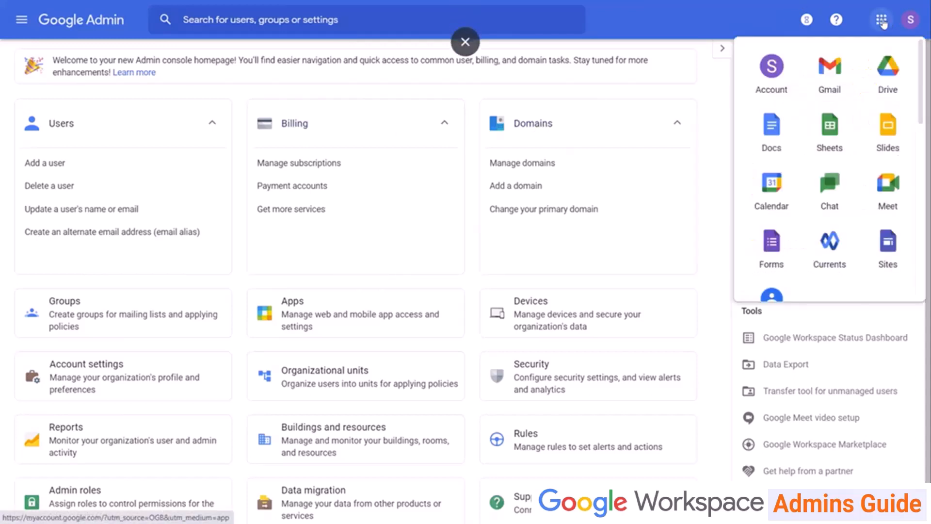
pyautogui.scroll(-3, 829, 121)
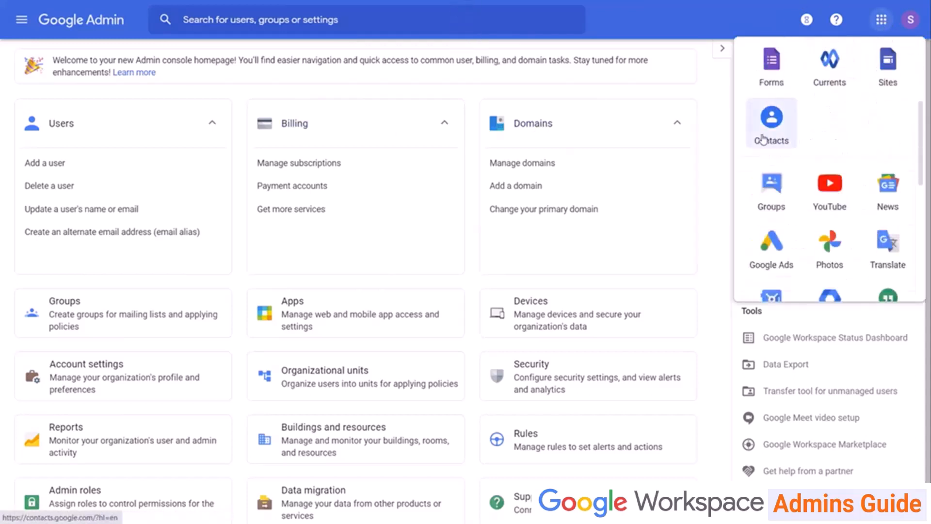
pyautogui.scroll(-2, 771, 183)
pyautogui.scroll(-1, 771, 182)
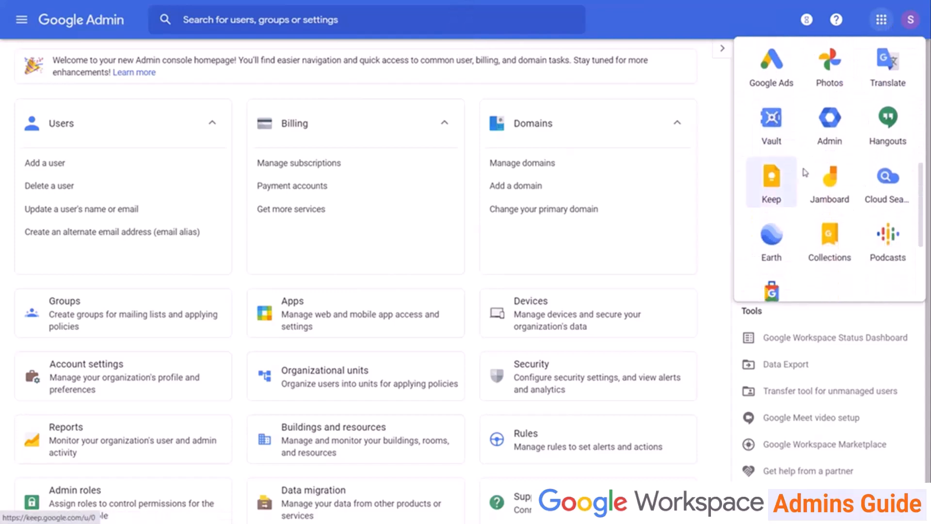
pyautogui.click(829, 123)
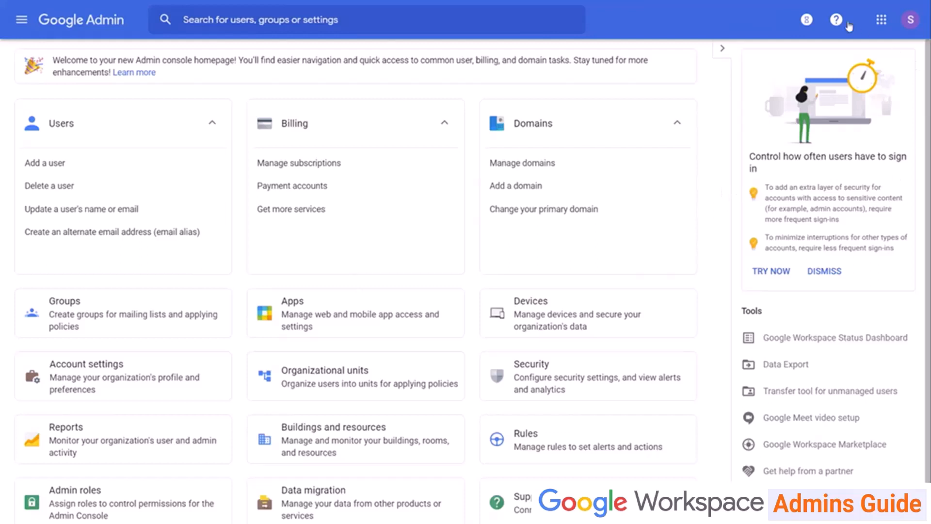
pyautogui.click(806, 20)
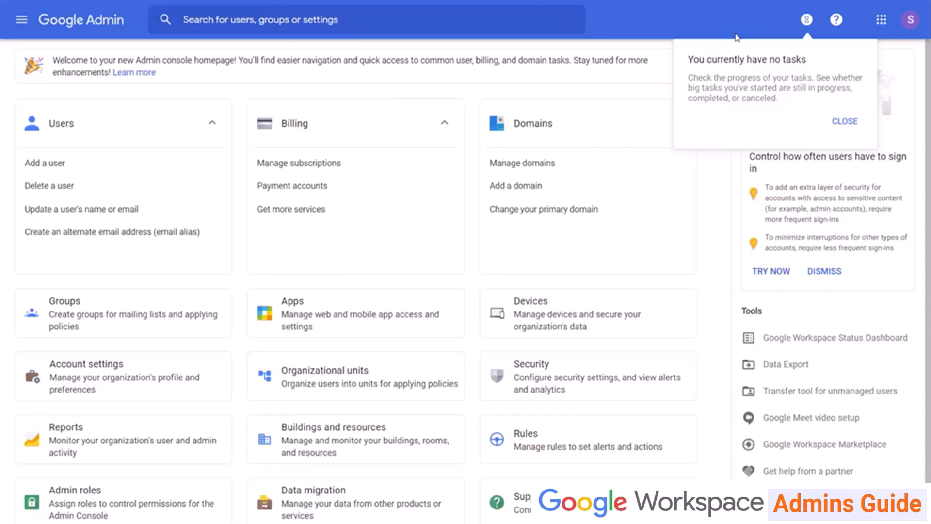
pyautogui.click(729, 29)
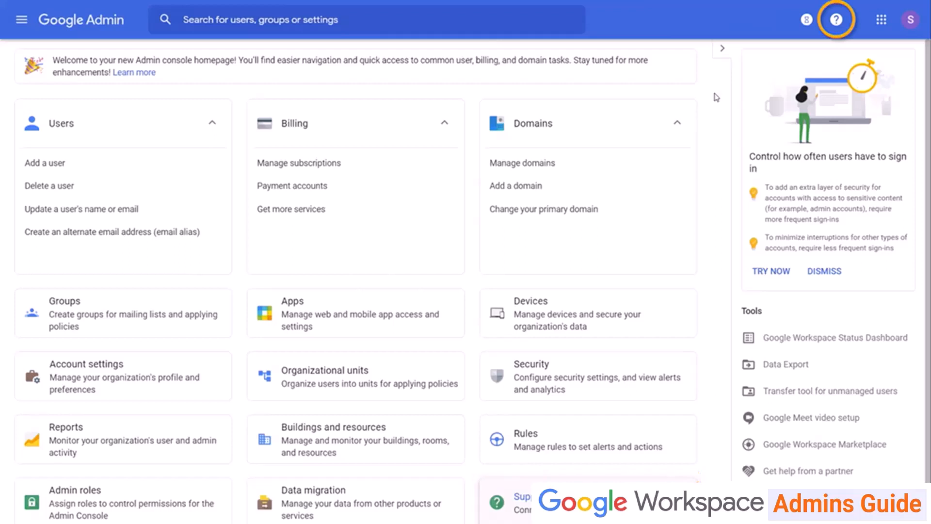
pyautogui.click(836, 19)
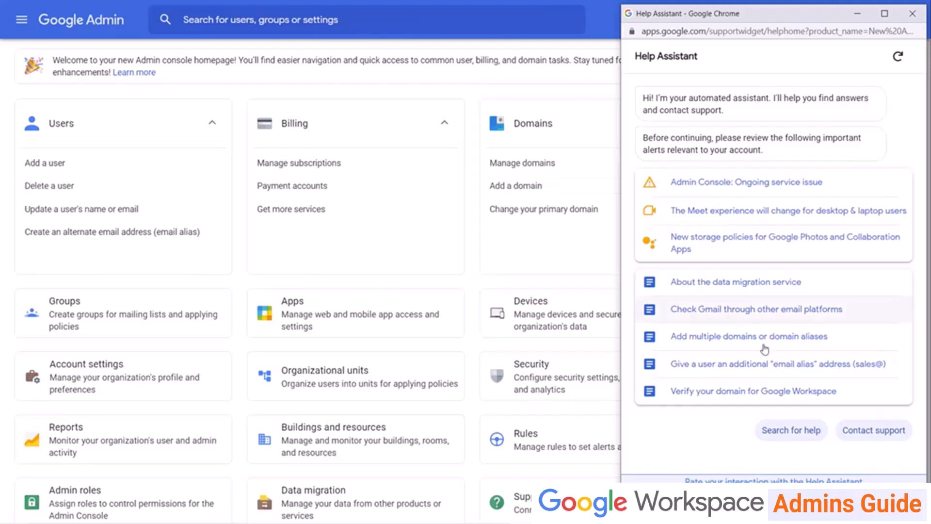
pyautogui.click(873, 432)
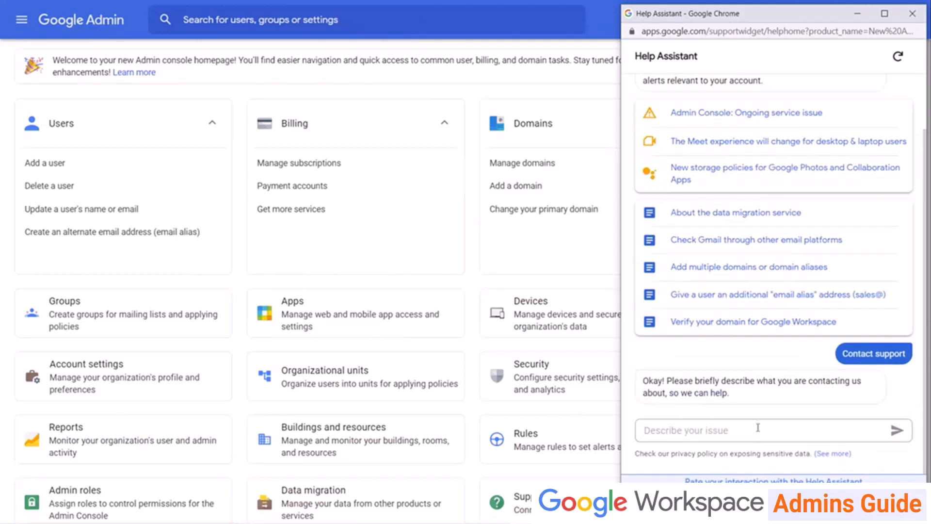
pyautogui.click(912, 14)
pyautogui.click(477, 26)
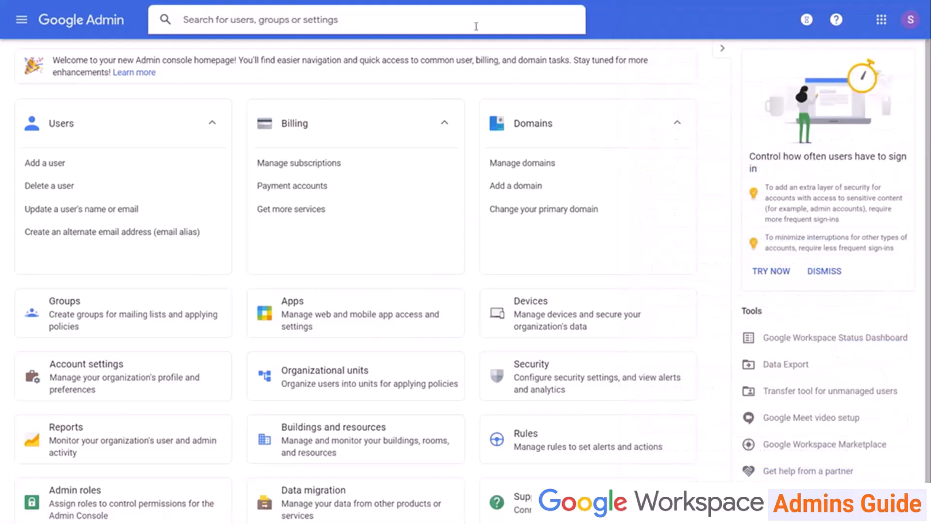
pyautogui.write('J')
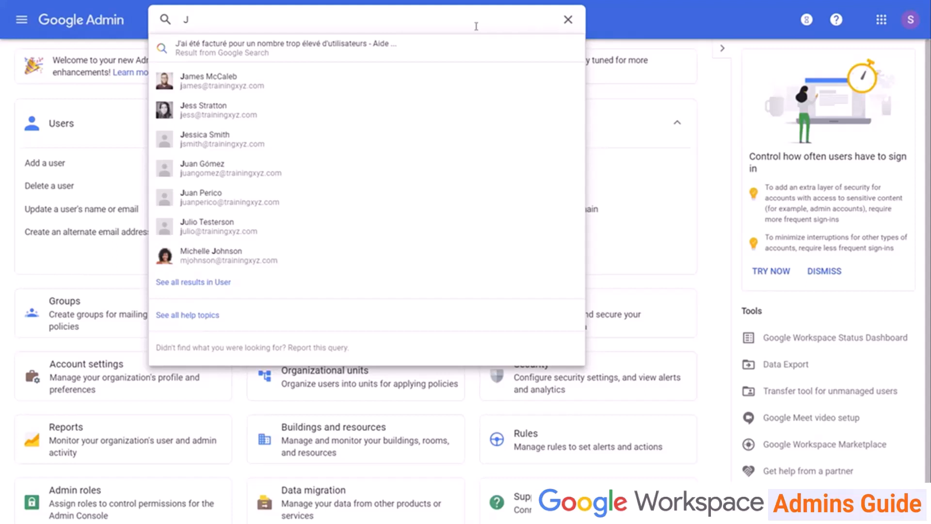
pyautogui.click(165, 20)
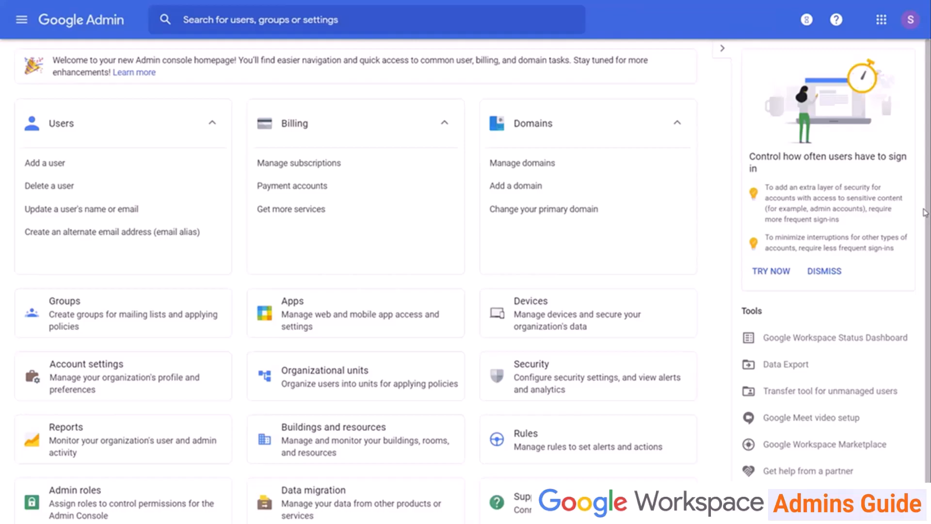
# Review the organisation's Profile card in Account settings, then return to the Account settings overview.
pyautogui.click(142, 383)
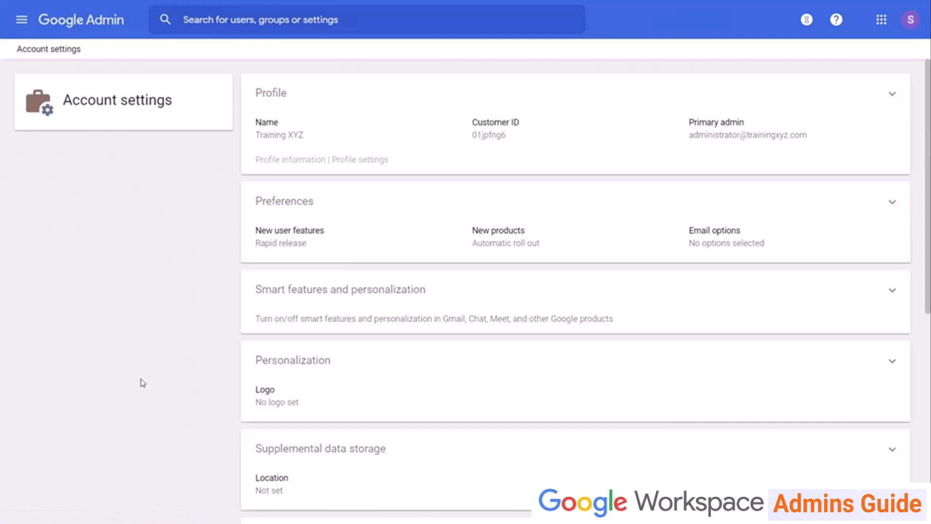
pyautogui.click(373, 113)
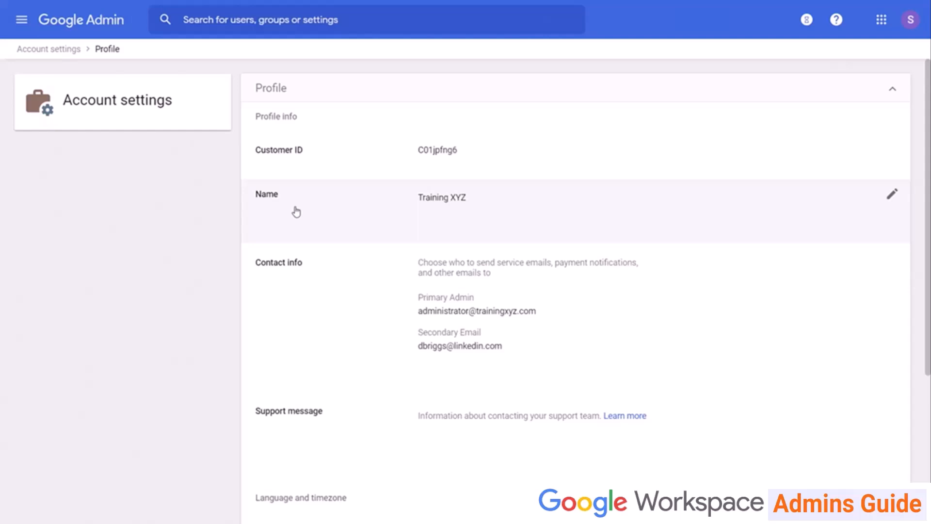
pyautogui.scroll(-5, 296, 212)
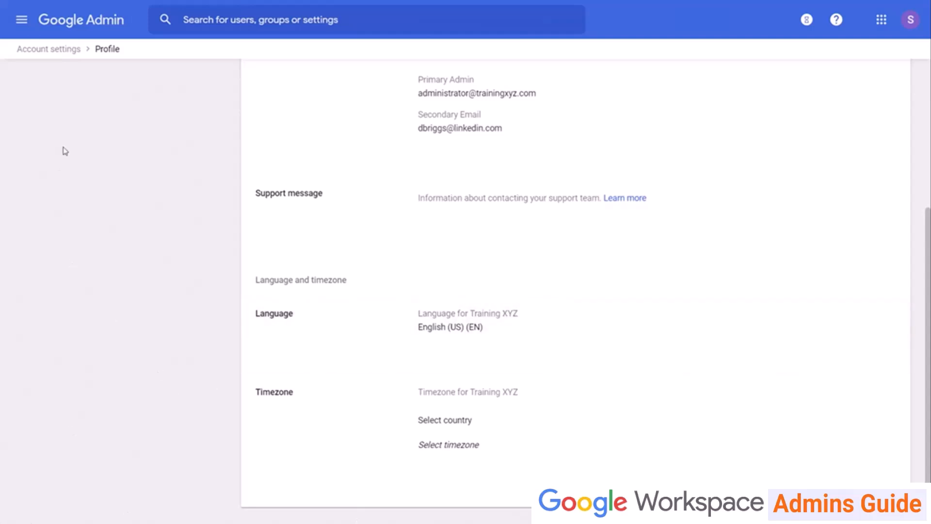
pyautogui.click(66, 54)
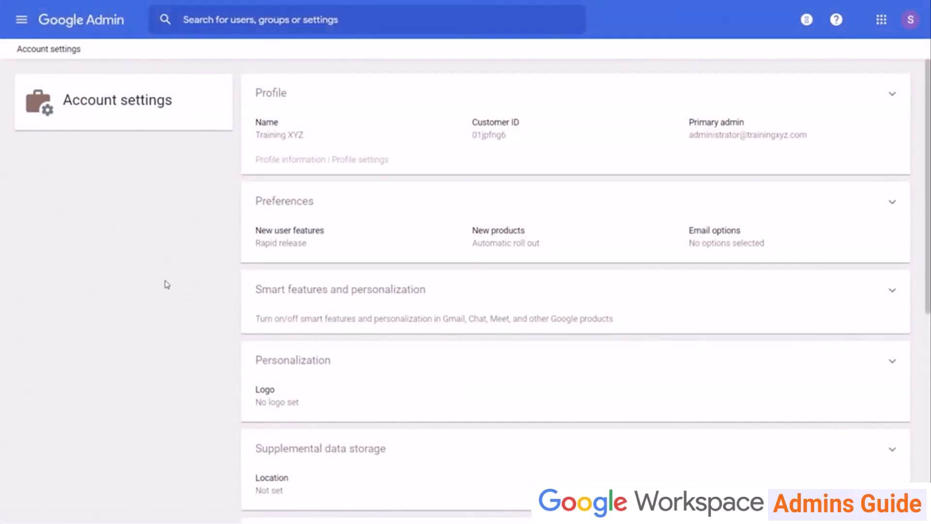
pyautogui.click(352, 194)
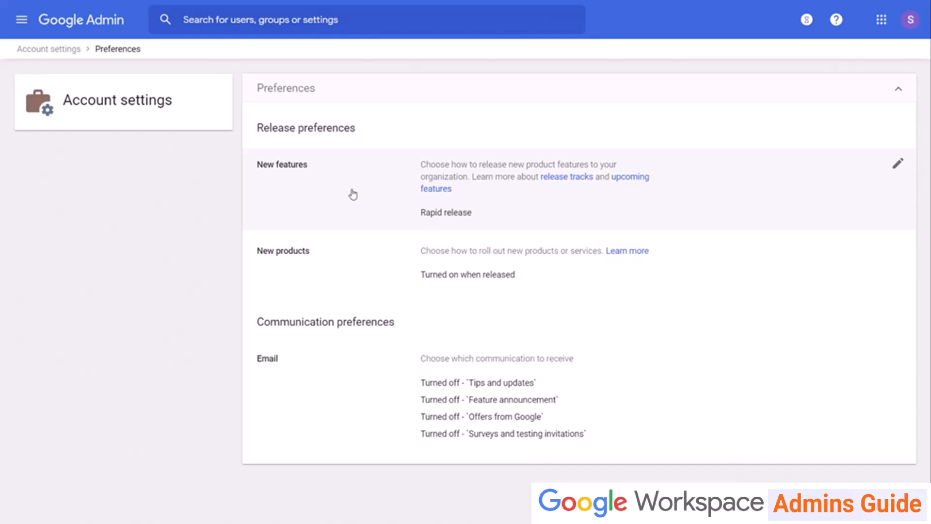
pyautogui.click(339, 418)
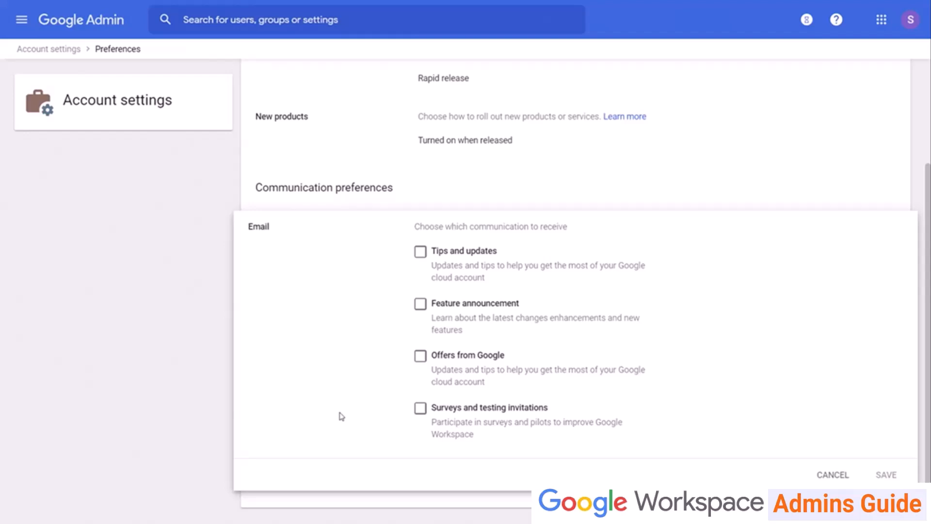
pyautogui.click(832, 474)
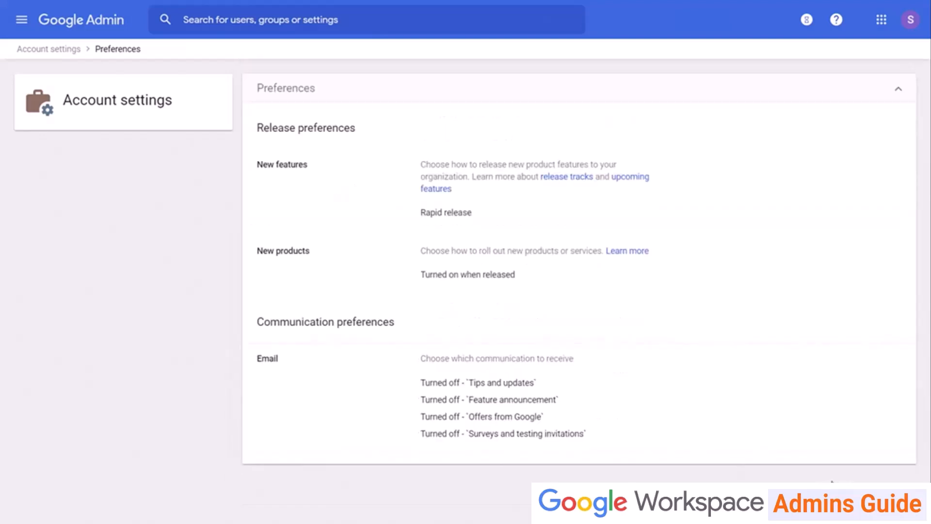
pyautogui.click(52, 48)
pyautogui.scroll(-4, 135, 224)
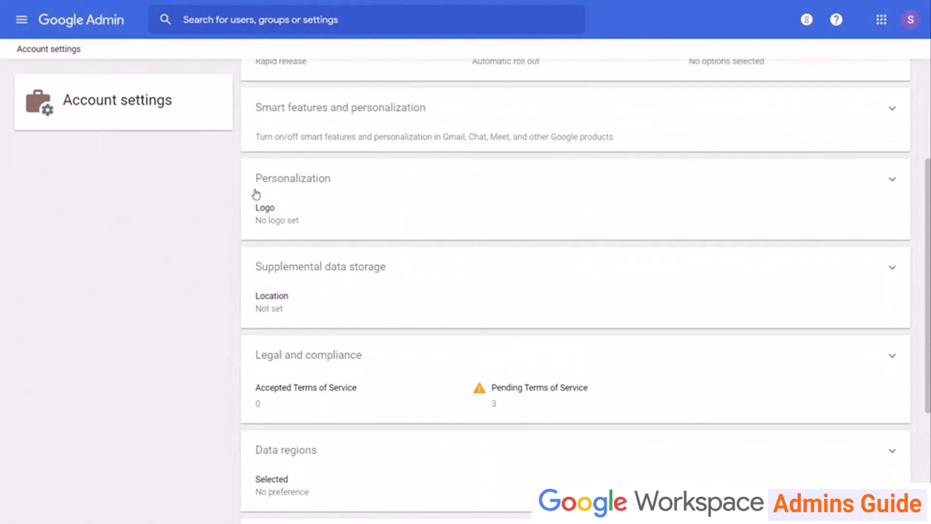
pyautogui.click(321, 118)
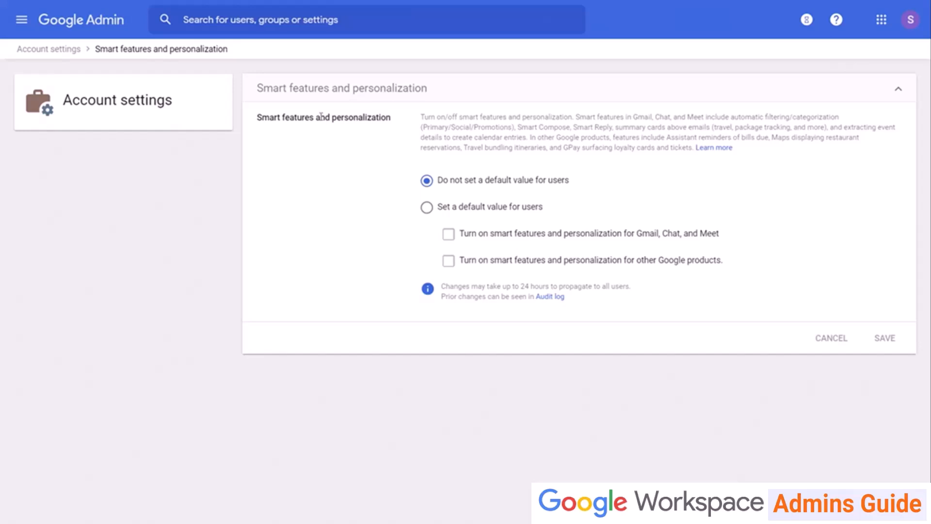
pyautogui.click(51, 48)
pyautogui.scroll(-5, 218, 310)
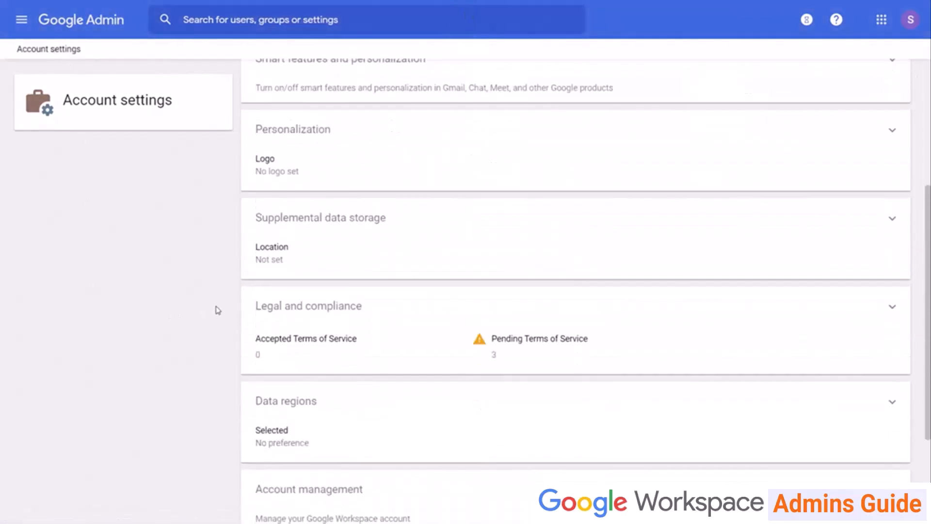
# Check the Personalization logo and the Supplemental data storage setting, which stays Not set.
pyautogui.click(351, 139)
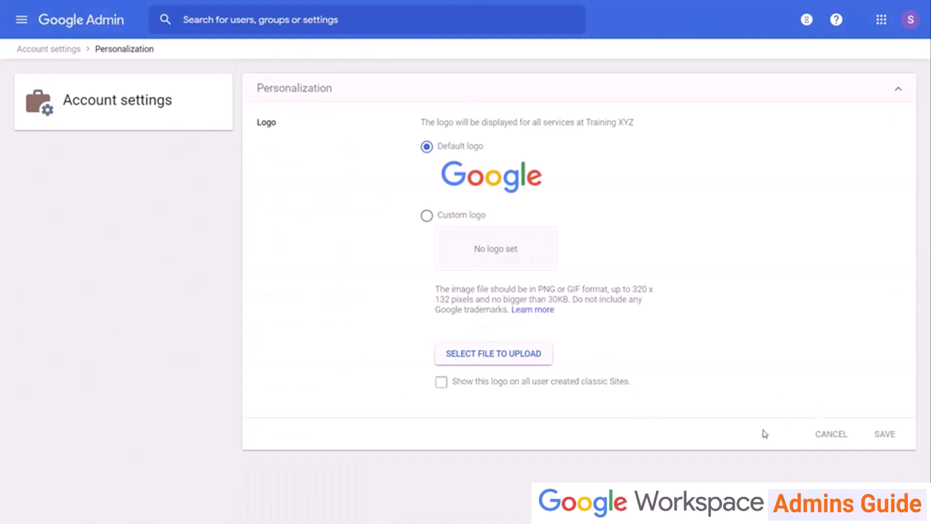
pyautogui.click(65, 50)
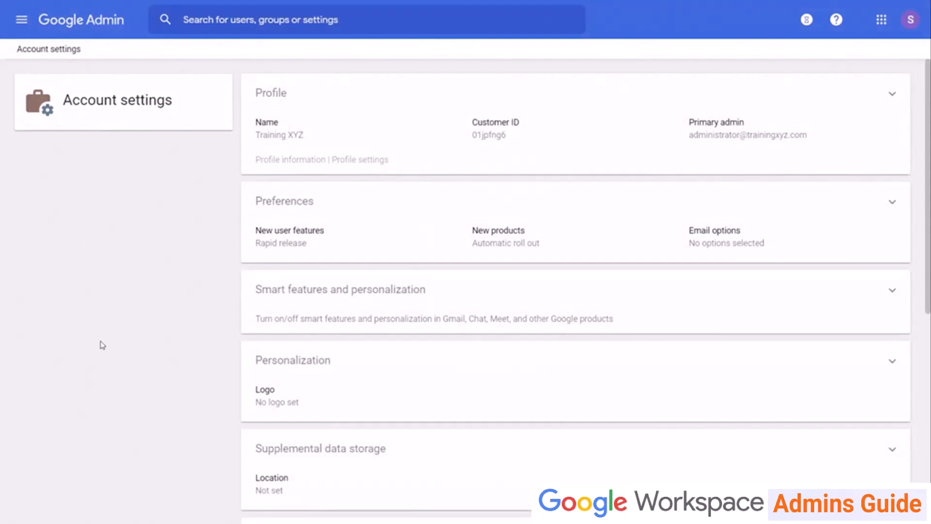
pyautogui.scroll(-7, 113, 388)
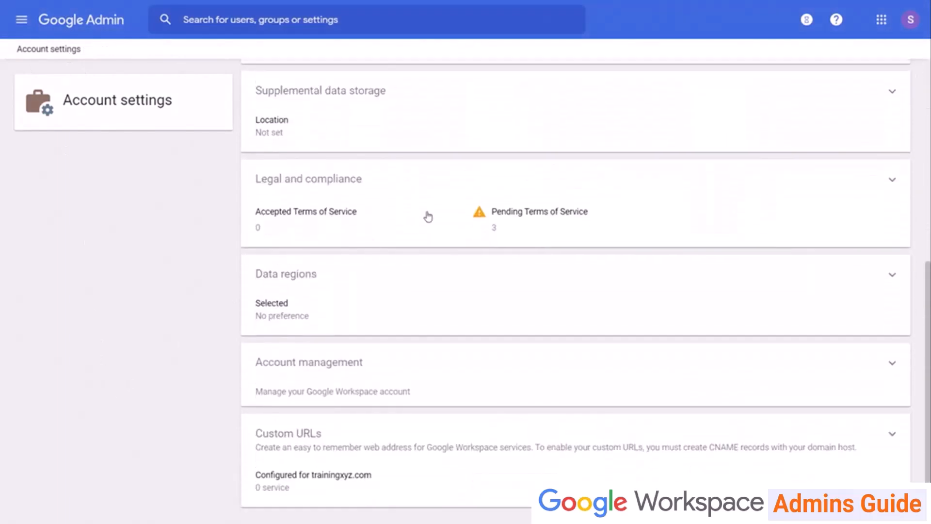
pyautogui.click(515, 126)
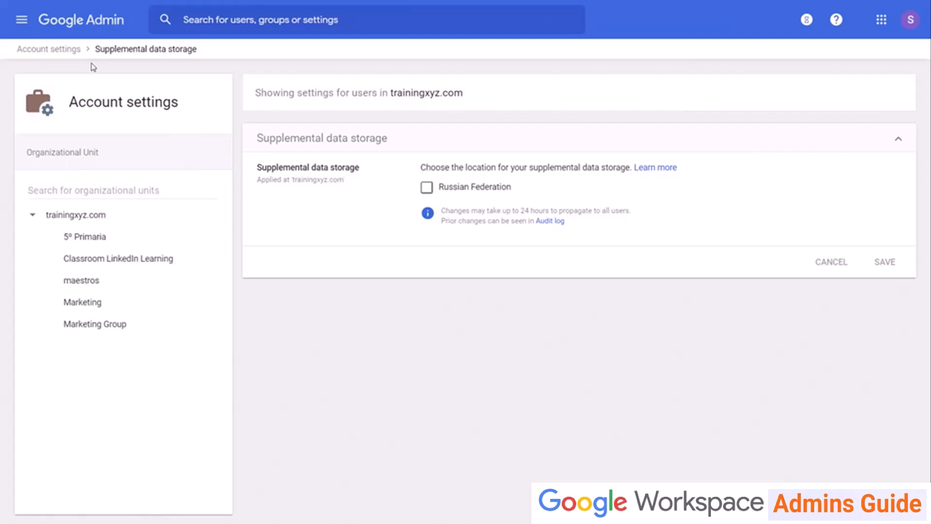
pyautogui.click(36, 49)
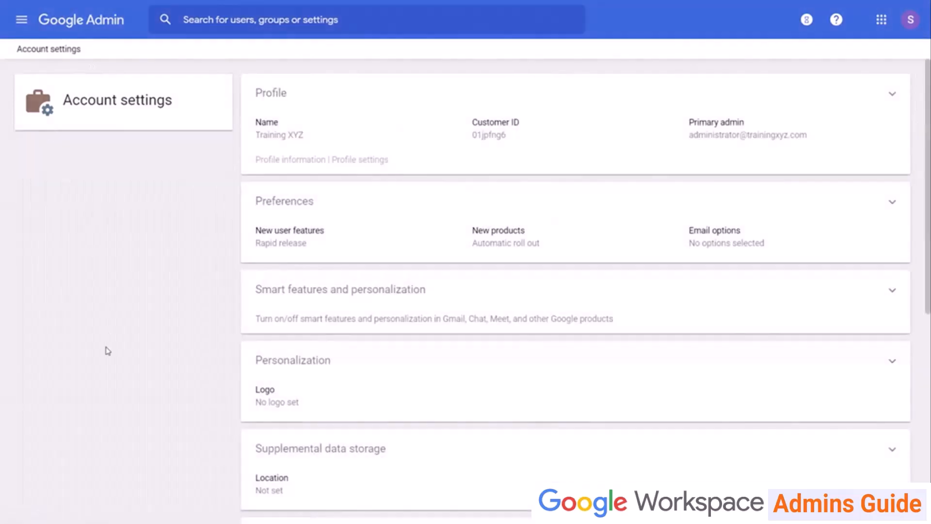
# Open the Legal and compliance details from further down Account settings.
pyautogui.scroll(-5, 135, 438)
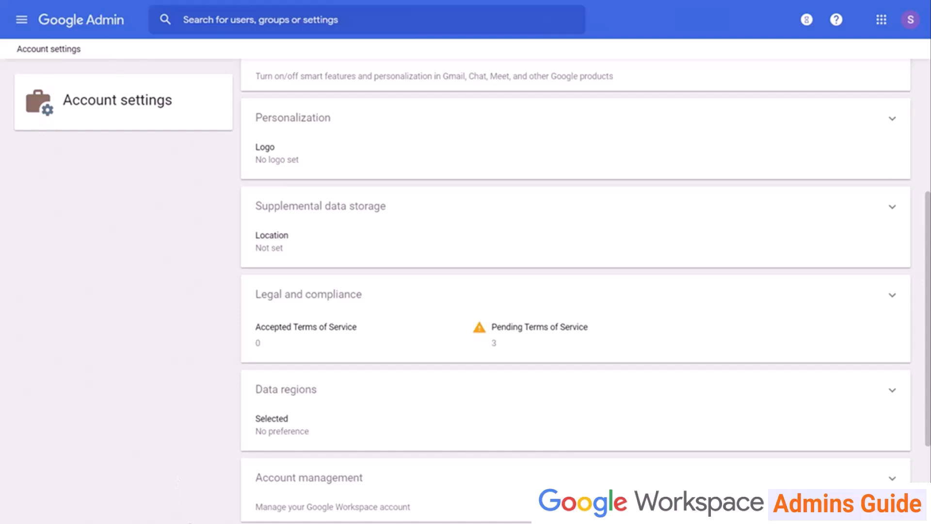
pyautogui.scroll(-2, 575, 291)
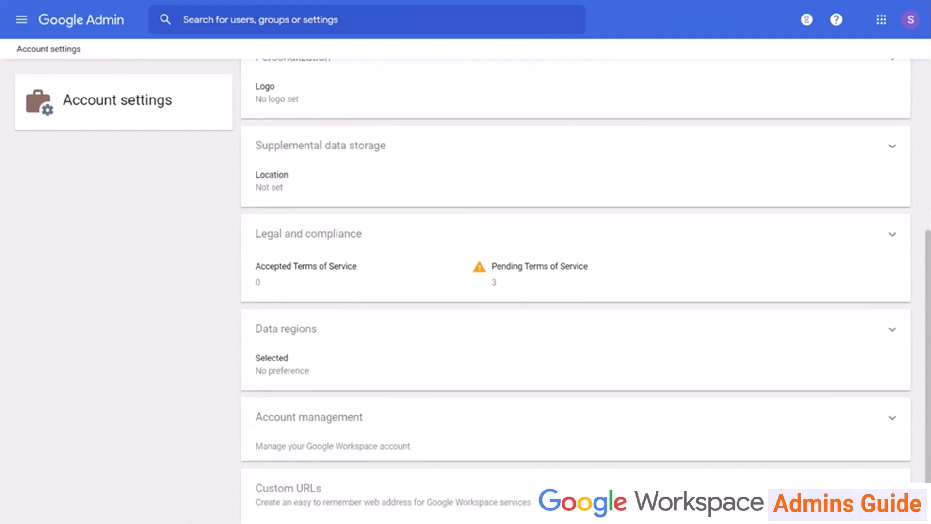
pyautogui.click(342, 234)
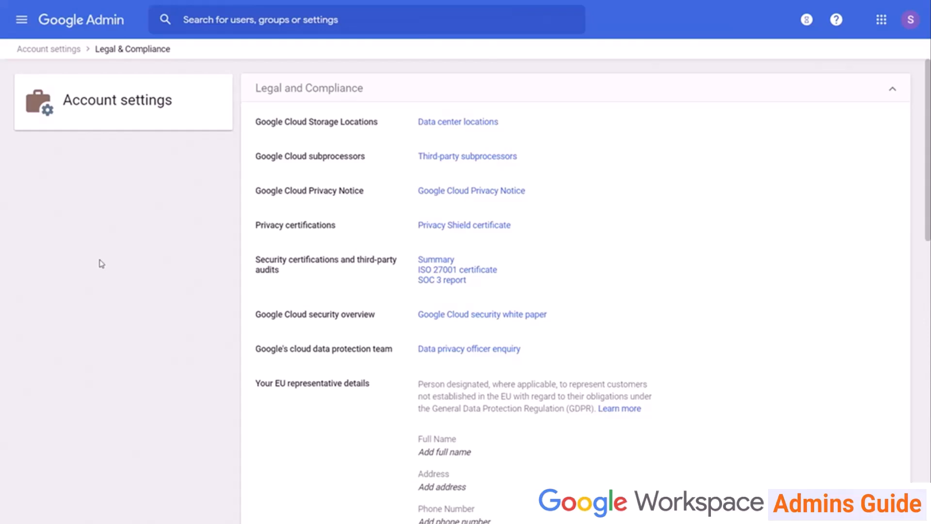
# Scroll through the Legal & Compliance details, then go back to the Account settings overview.
pyautogui.scroll(-13, 115, 324)
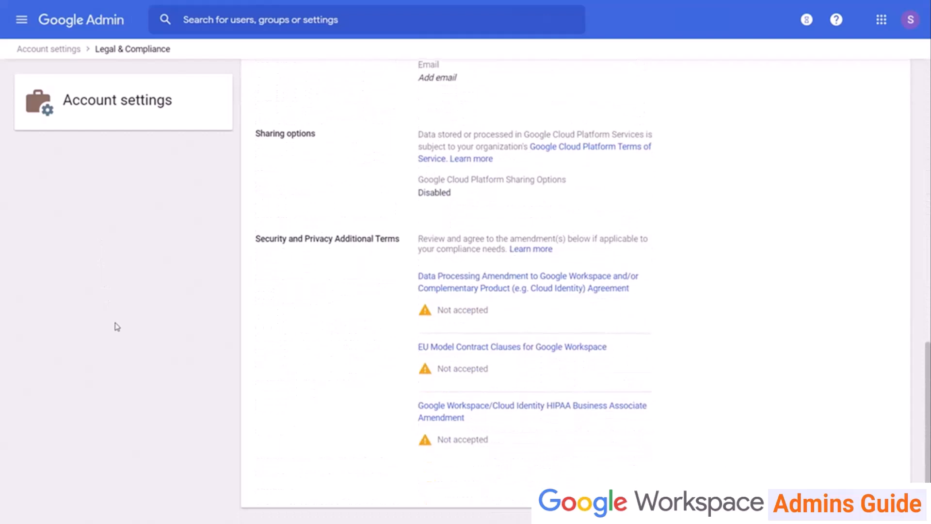
pyautogui.scroll(9, 119, 327)
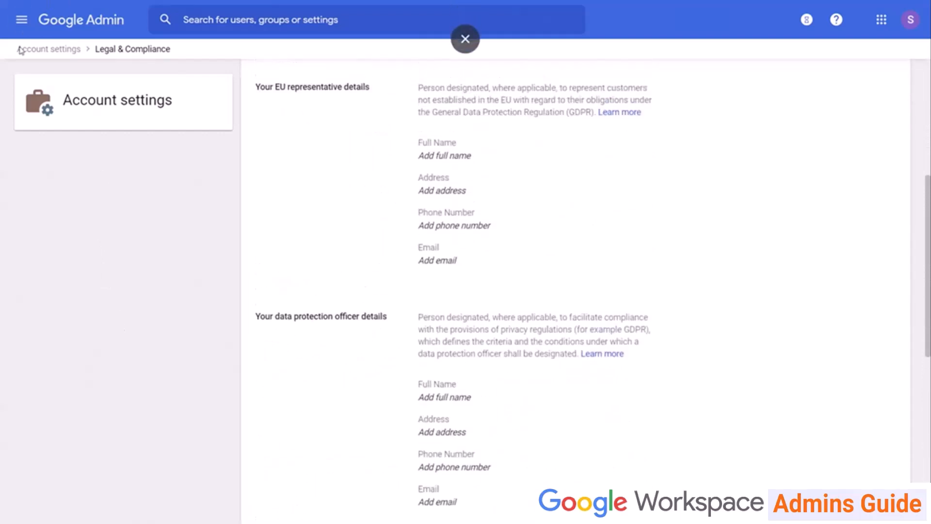
pyautogui.click(58, 49)
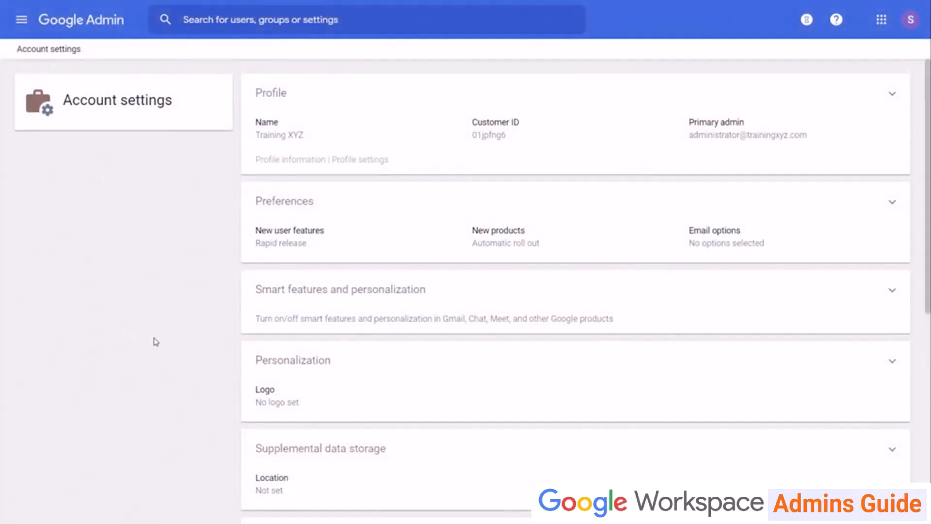
pyautogui.scroll(-7, 155, 341)
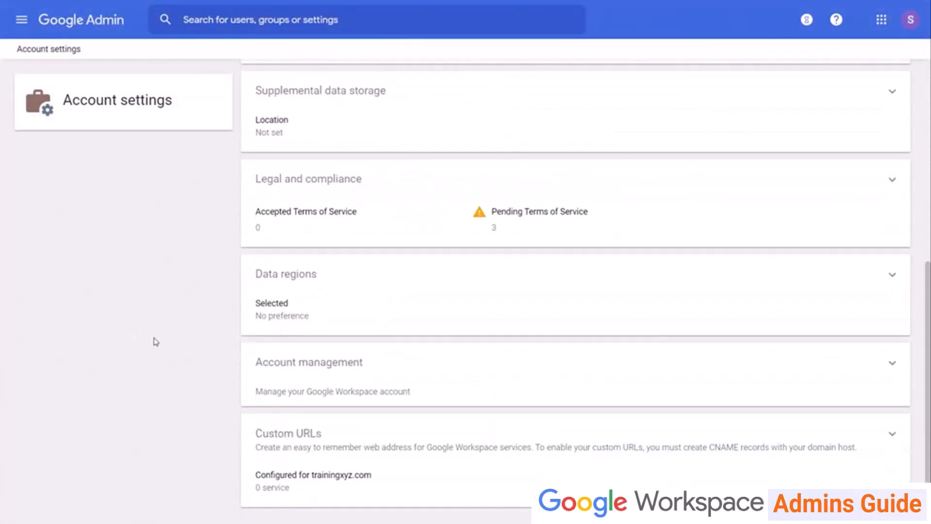
pyautogui.click(346, 276)
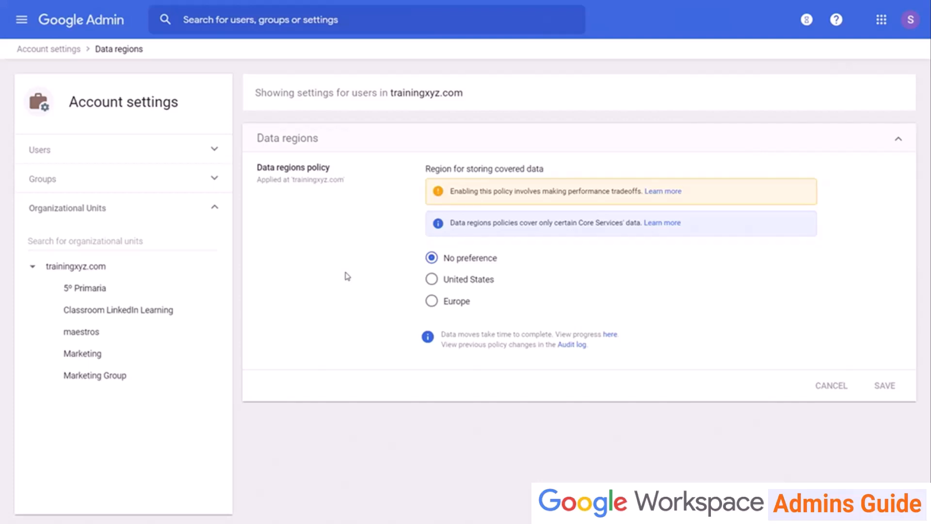
pyautogui.click(33, 49)
pyautogui.scroll(-7, 305, 256)
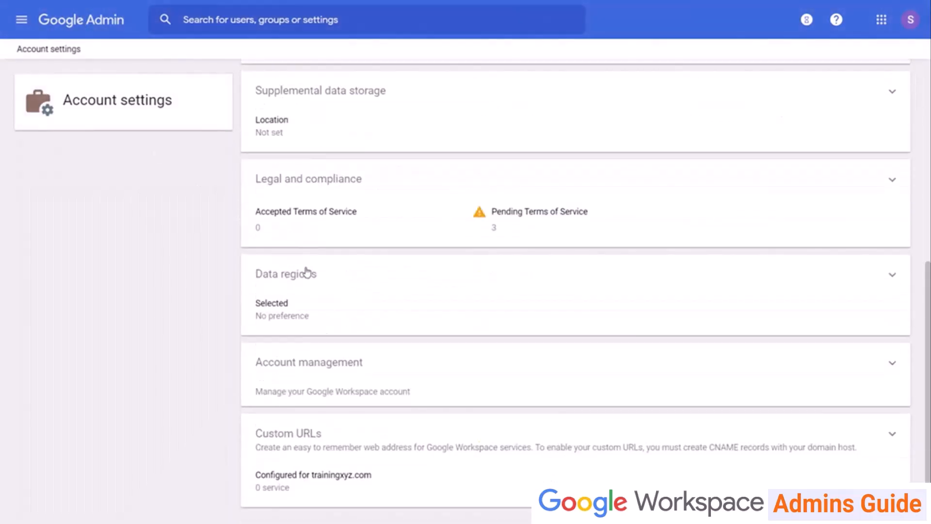
pyautogui.click(353, 377)
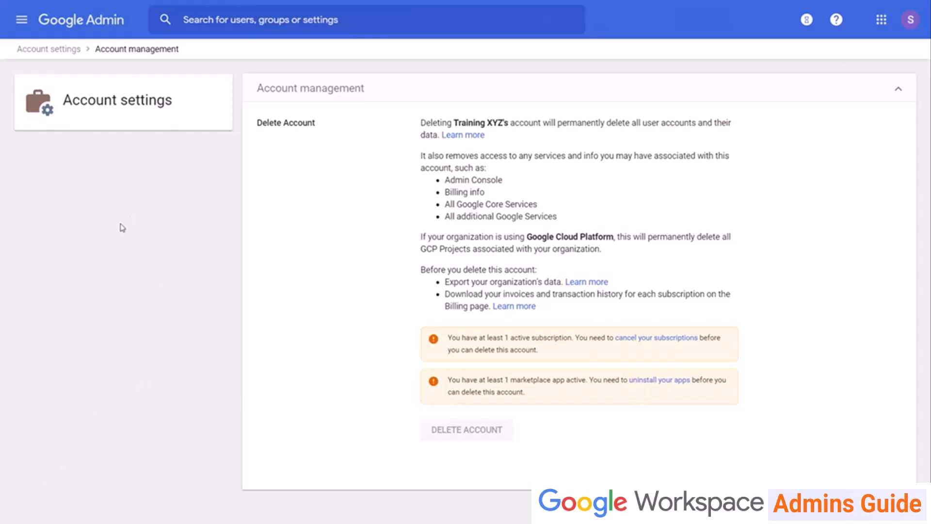
pyautogui.click(48, 49)
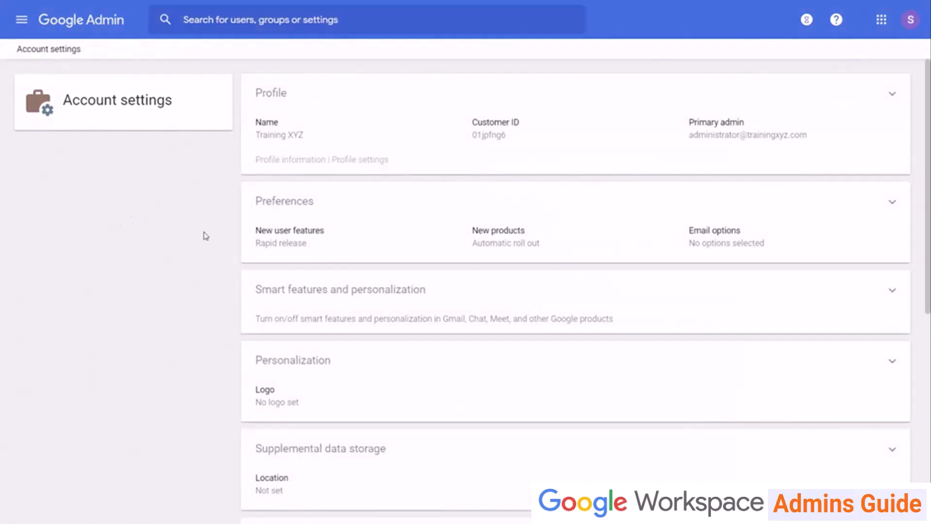
pyautogui.scroll(-7, 239, 377)
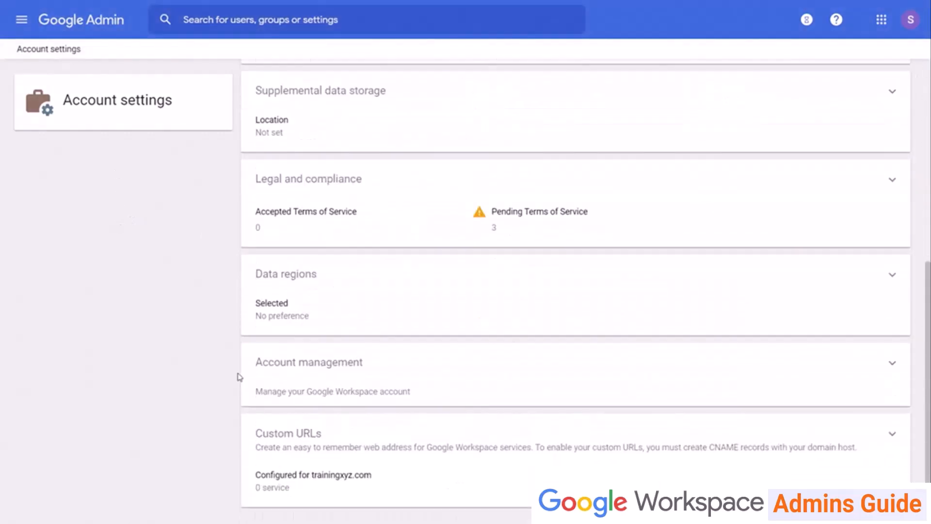
pyautogui.click(307, 434)
# Scroll down Account settings to view the Custom URLs section.
pyautogui.scroll(-1, 138, 341)
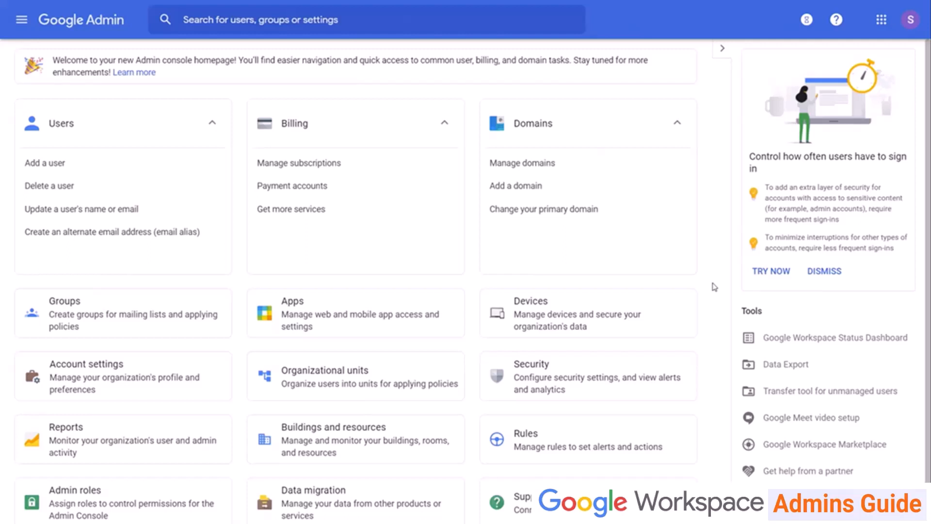
# Open Apps to see the Workspace, Additional services, Web and mobile, Marketplace and SAML sections.
pyautogui.click(400, 319)
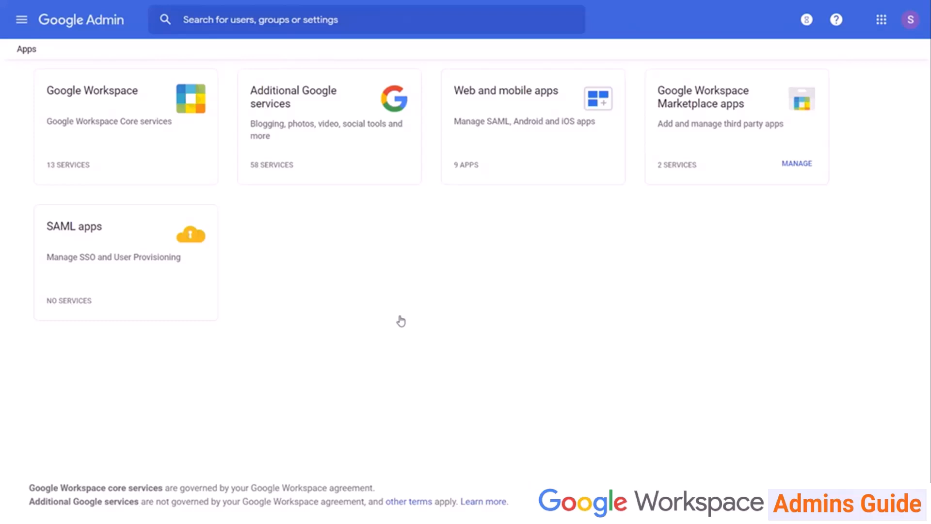
# Check the 13 core Workspace services, then open the 58 Additional Google services list.
pyautogui.click(95, 122)
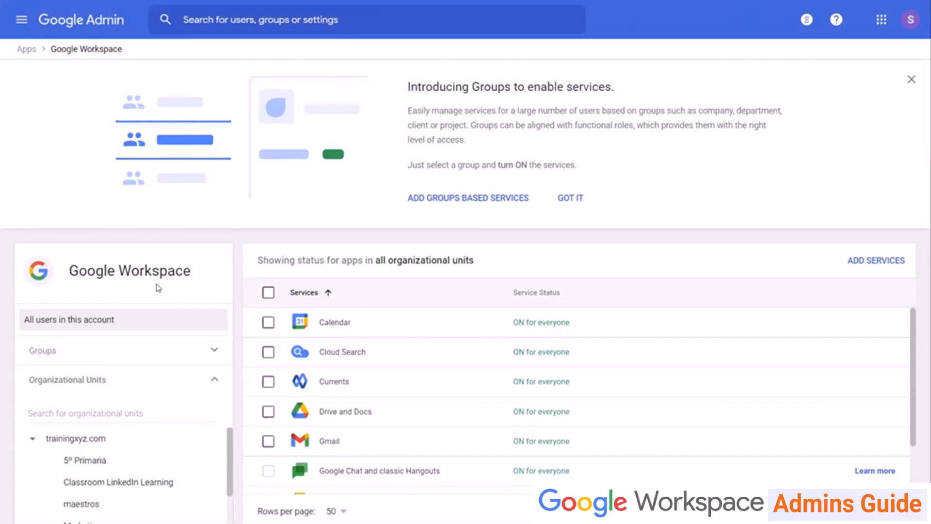
pyautogui.click(22, 49)
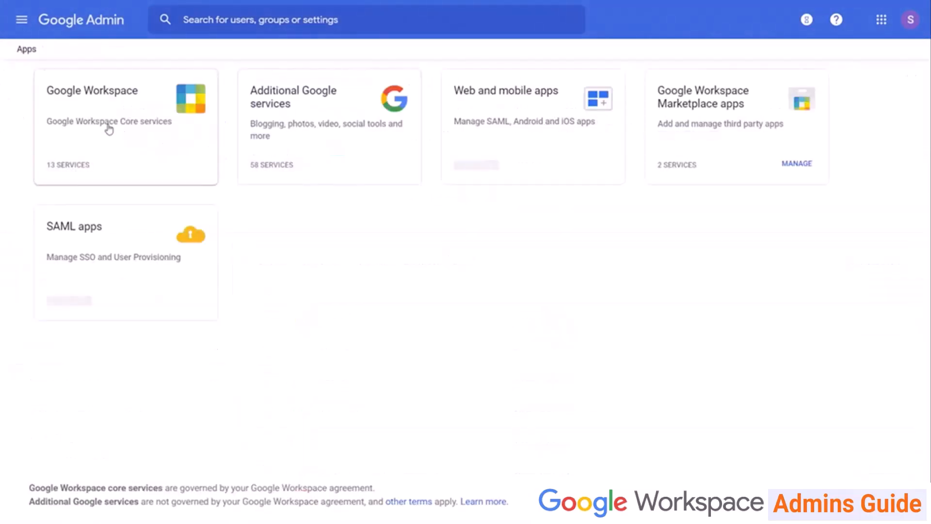
pyautogui.click(315, 139)
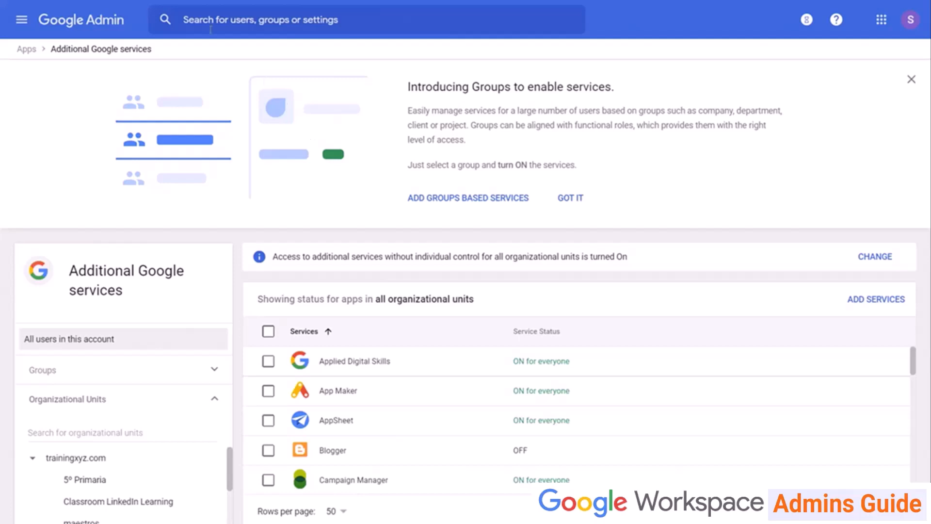
# Glance at Web and mobile apps, then open Marketplace apps showing Pear Deck and SketchUp for Schools.
pyautogui.click(26, 53)
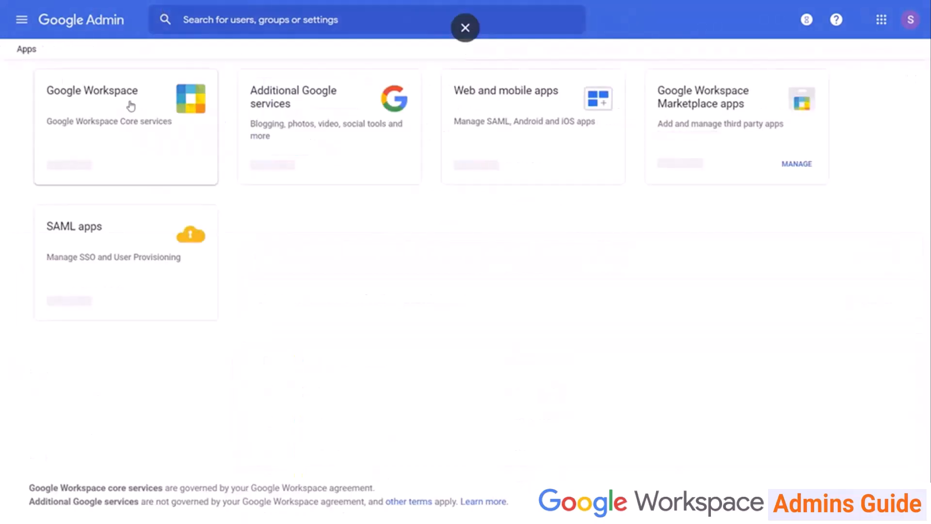
pyautogui.click(519, 127)
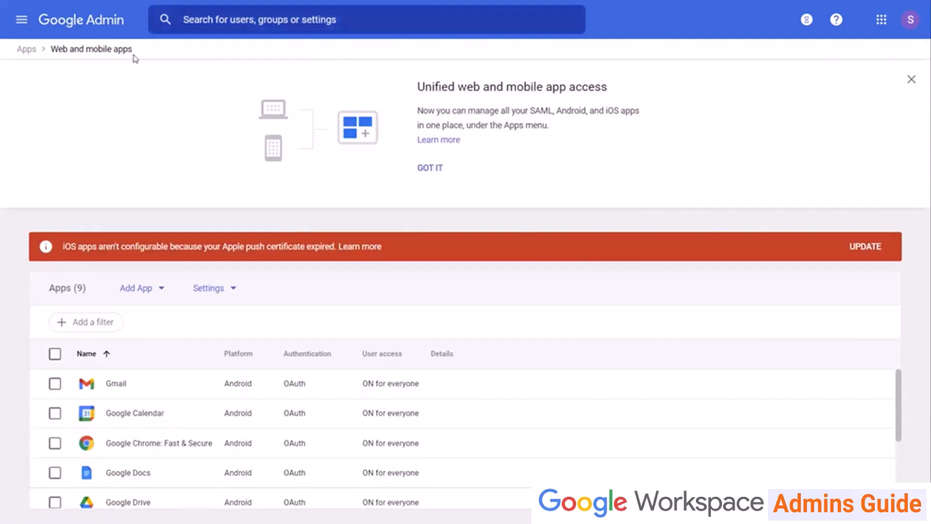
pyautogui.click(34, 52)
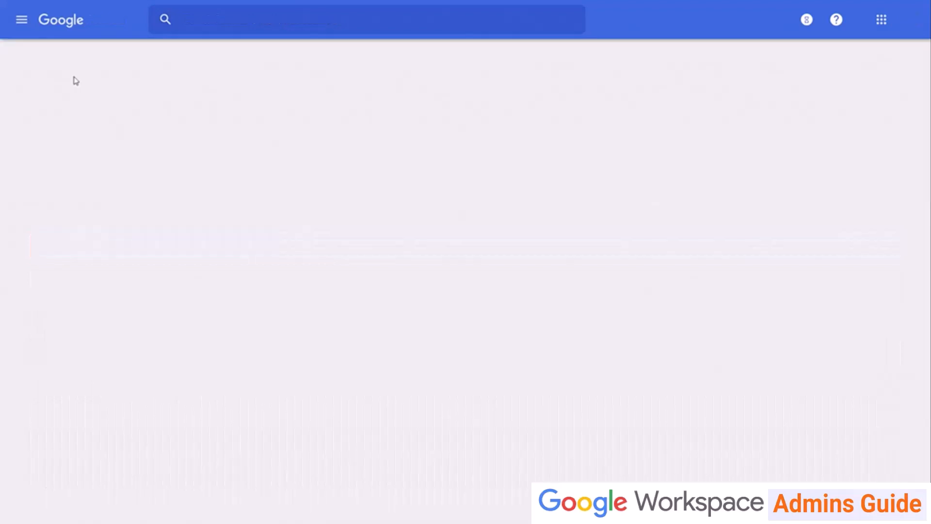
pyautogui.click(688, 130)
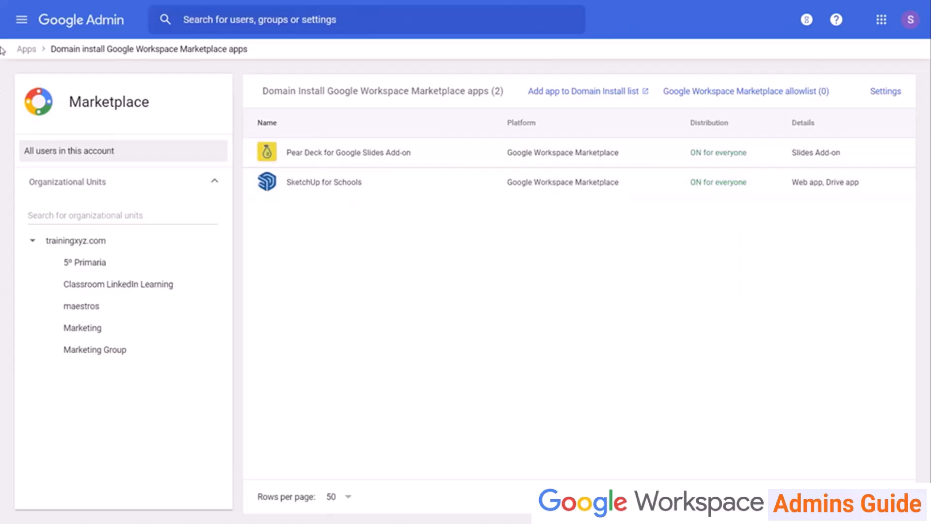
# Go back to the Apps overview showing 2 Marketplace apps and no SAML apps.
pyautogui.click(26, 52)
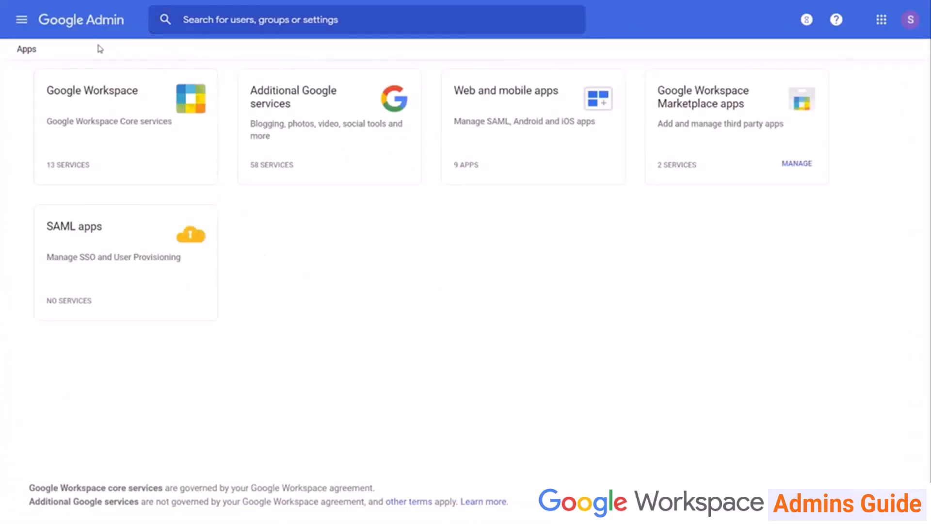
# From the home page, reopen Apps and scroll through the core Google Workspace services list.
pyautogui.click(58, 23)
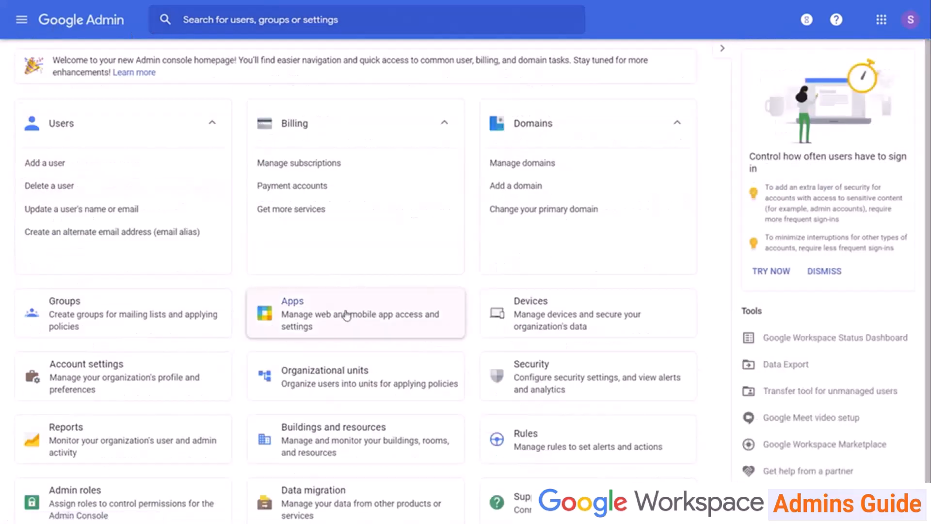
pyautogui.click(346, 314)
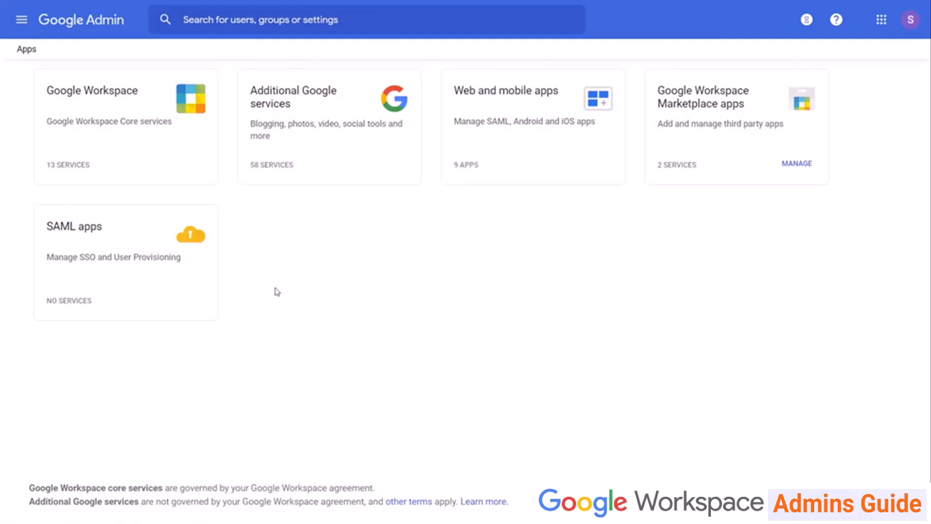
pyautogui.click(127, 131)
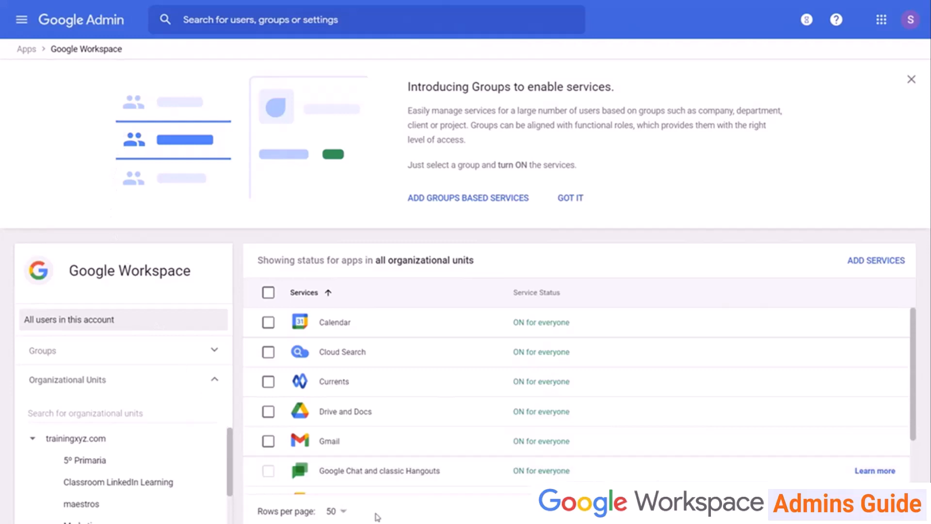
pyautogui.scroll(-3, 575, 389)
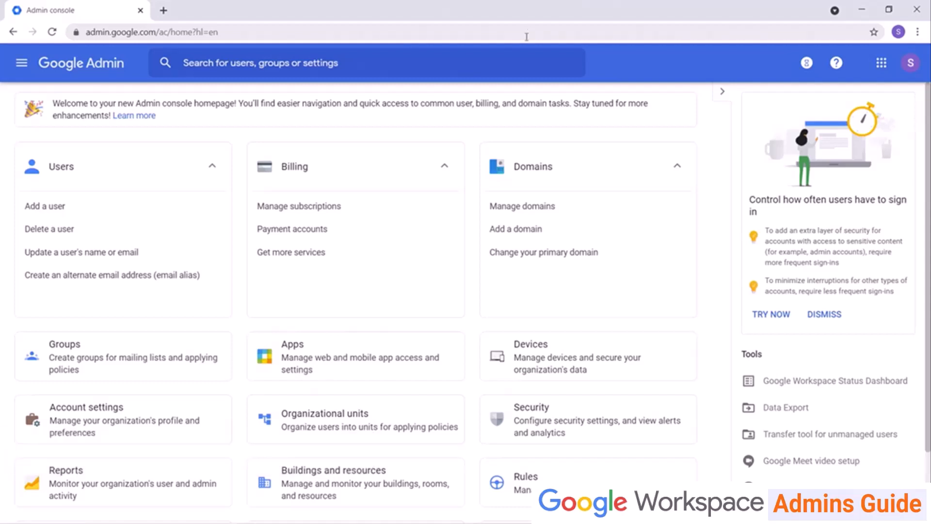
# Launch the Google Workspace Status Dashboard from the home page's Tools panel.
pyautogui.click(819, 383)
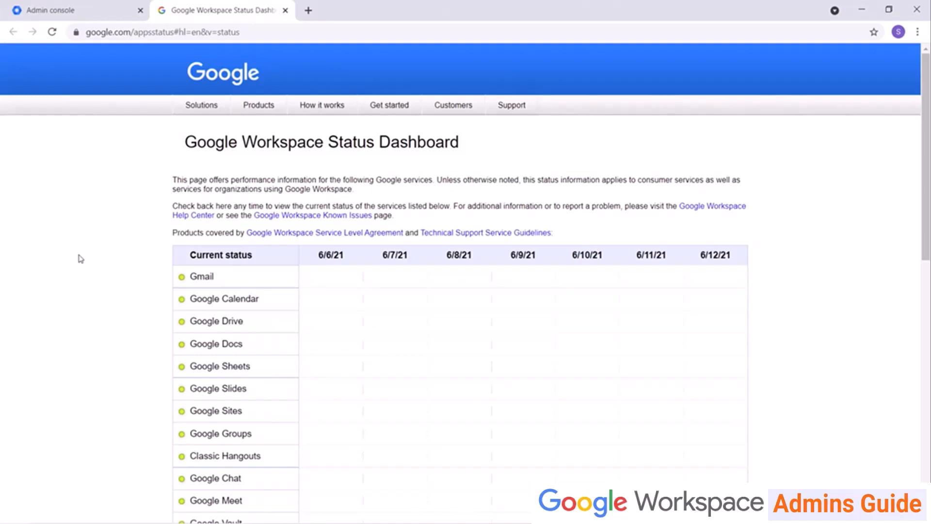
pyautogui.scroll(-6, 117, 231)
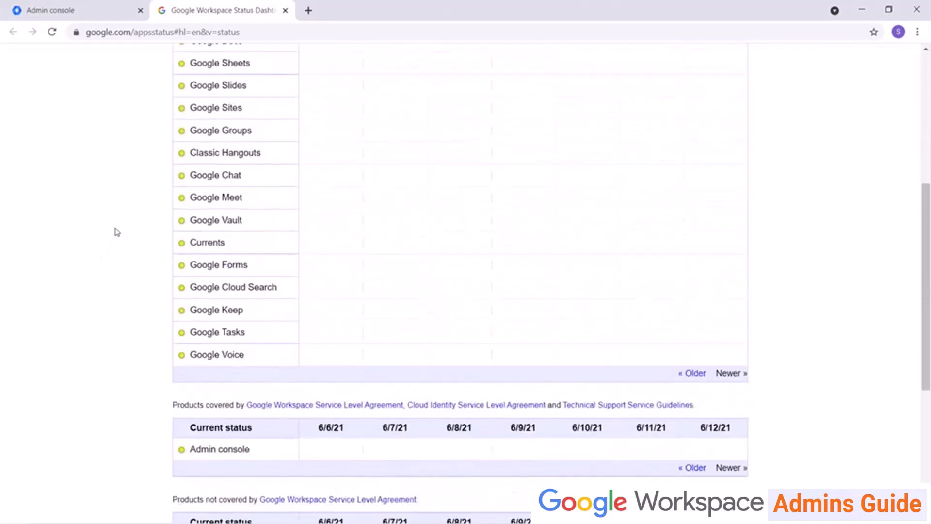
pyautogui.click(689, 374)
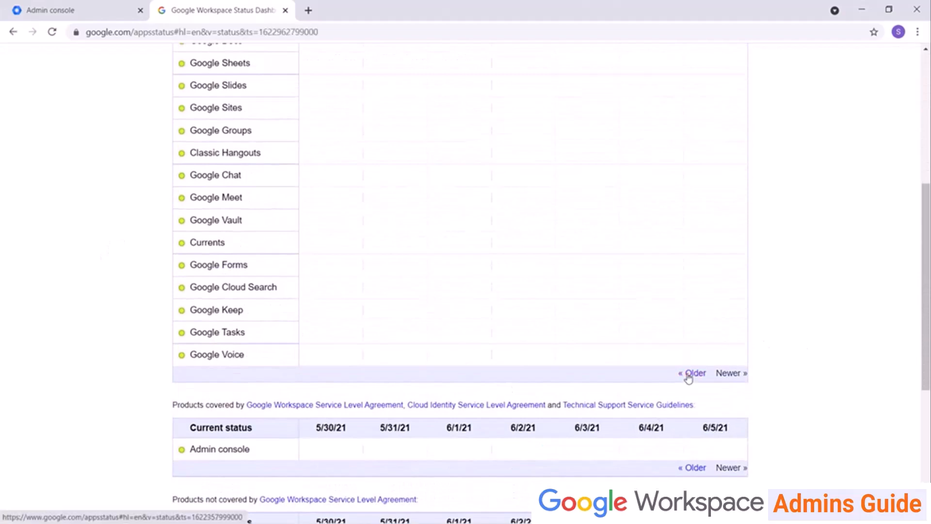
pyautogui.click(689, 374)
pyautogui.click(689, 374)
pyautogui.click(689, 374)
pyautogui.click(689, 375)
pyautogui.click(690, 375)
pyautogui.doubleClick(689, 375)
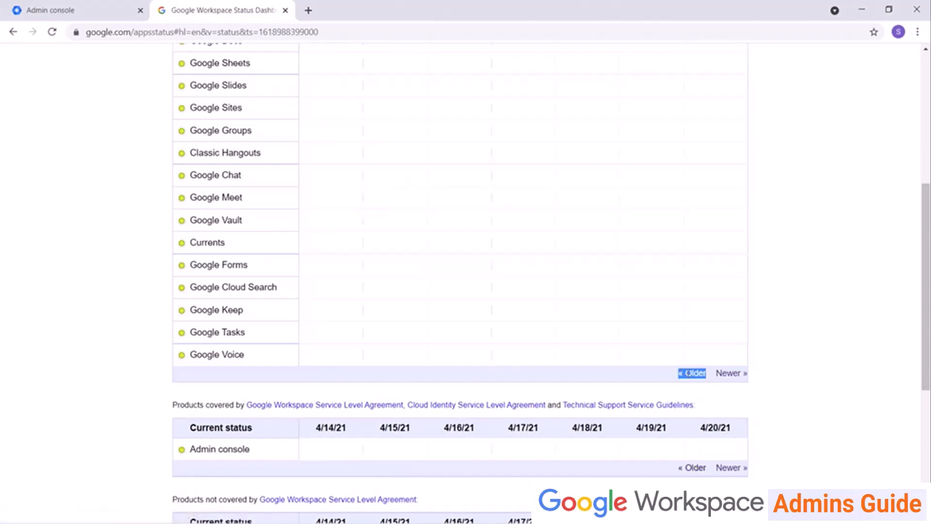
pyautogui.scroll(1, 734, 374)
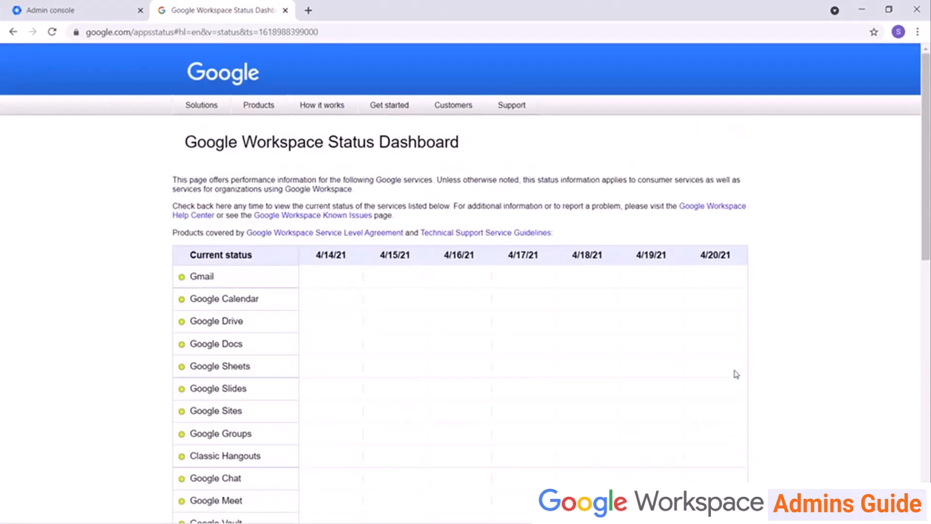
pyautogui.scroll(-1, 726, 439)
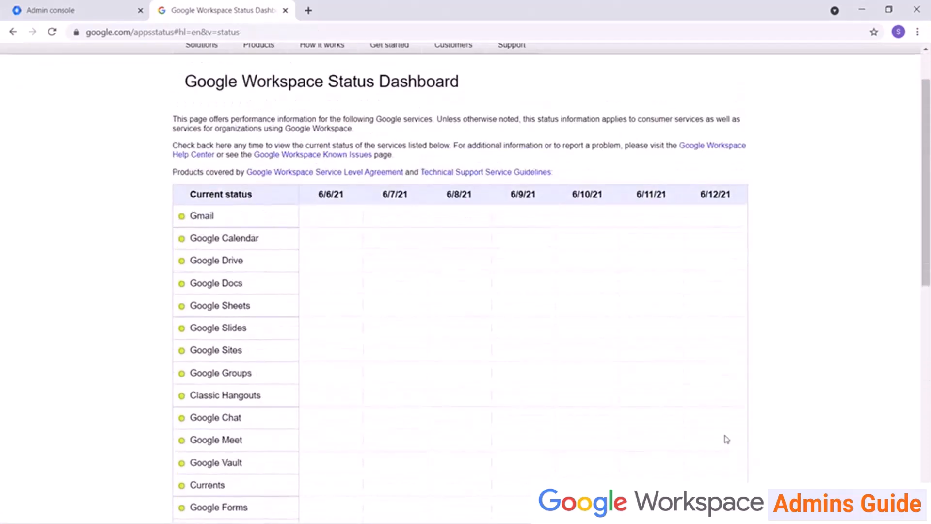
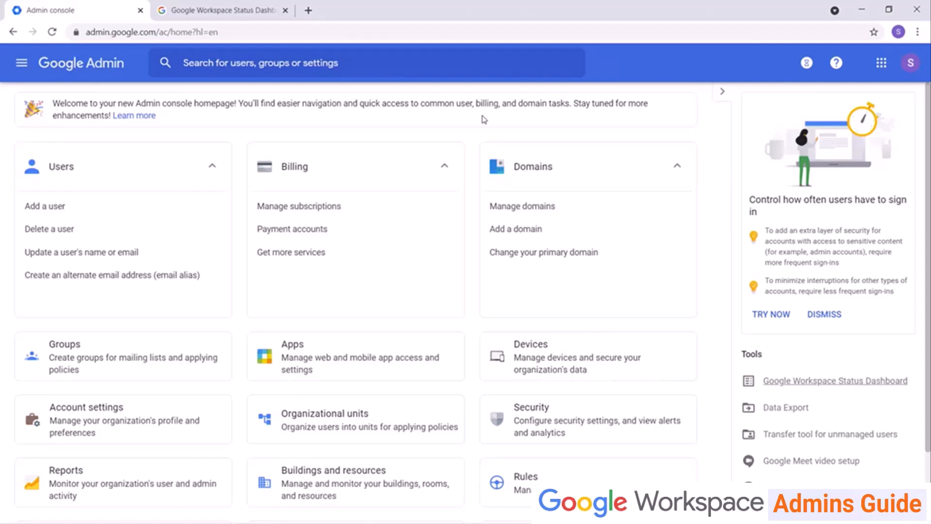
# Draft a sample user with an automatically generated password, then discard it without adding.
pyautogui.click(61, 212)
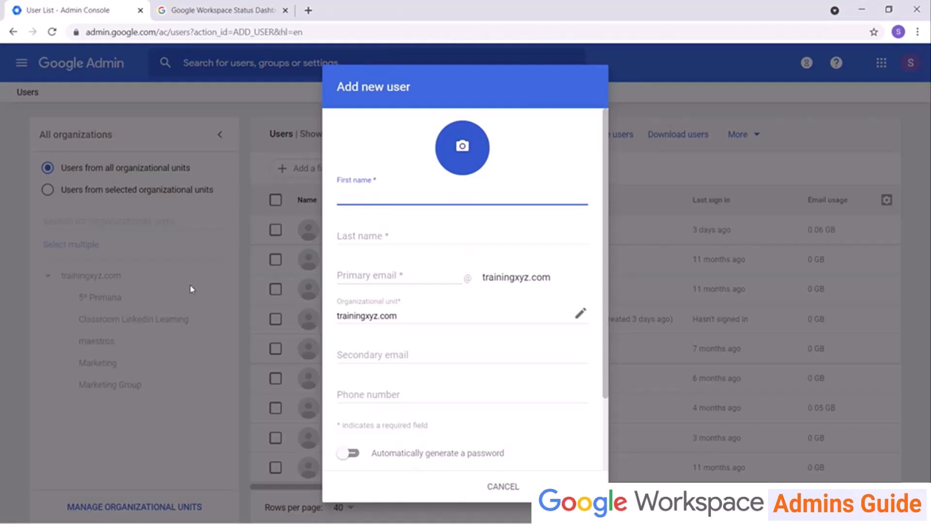
pyautogui.click(492, 487)
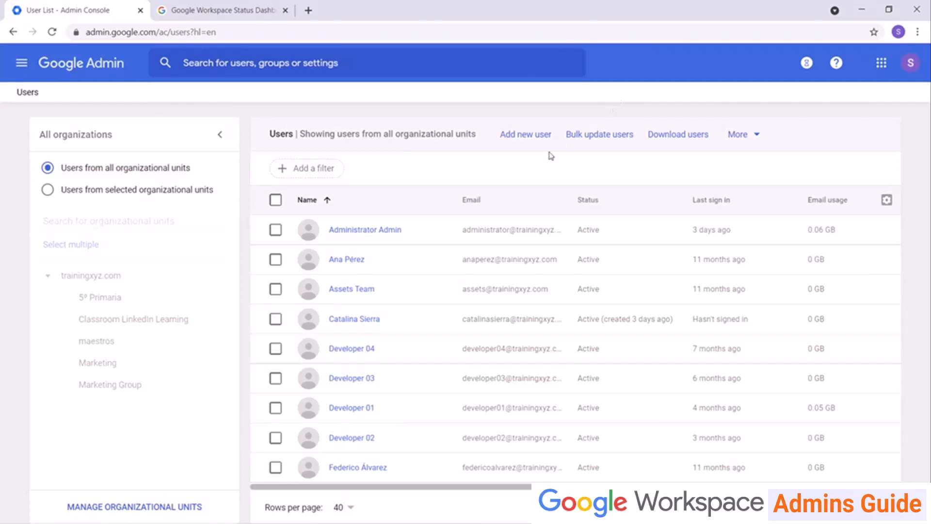
pyautogui.click(509, 135)
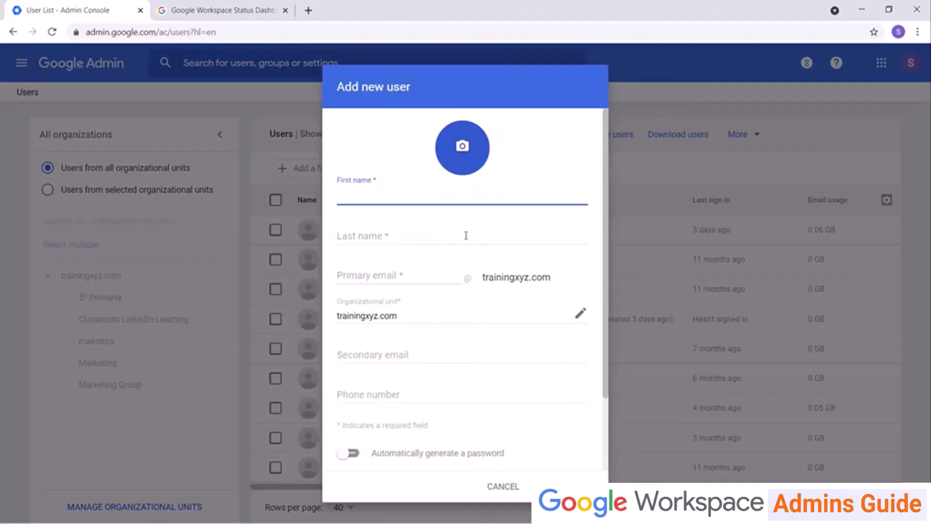
pyautogui.write('Joe Samp')
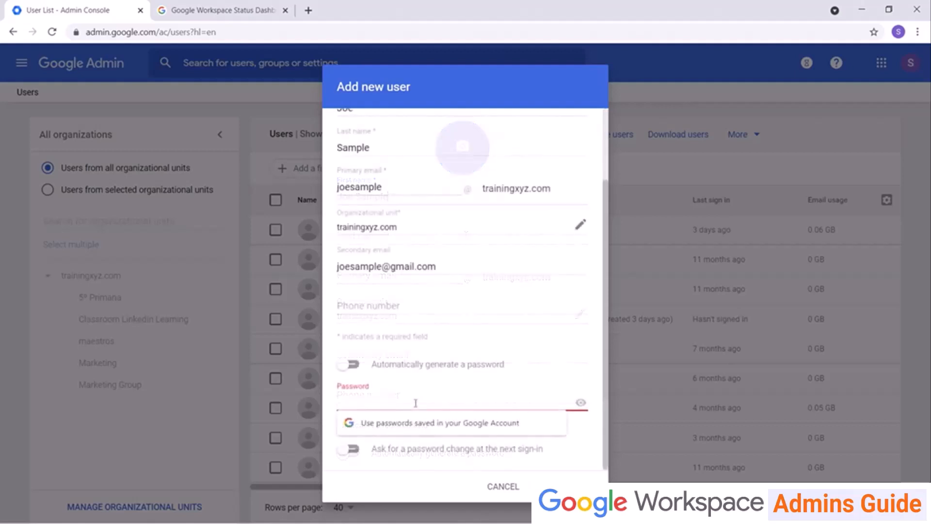
pyautogui.click(545, 381)
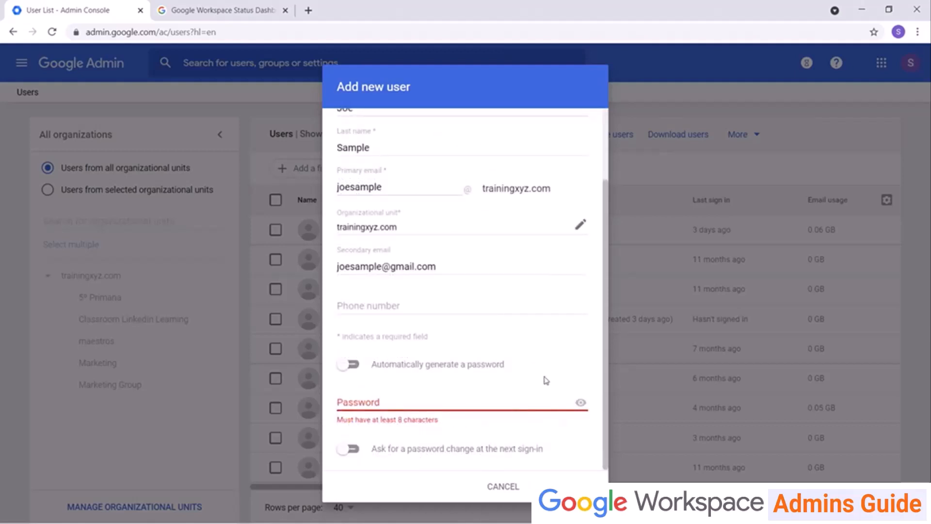
pyautogui.click(354, 363)
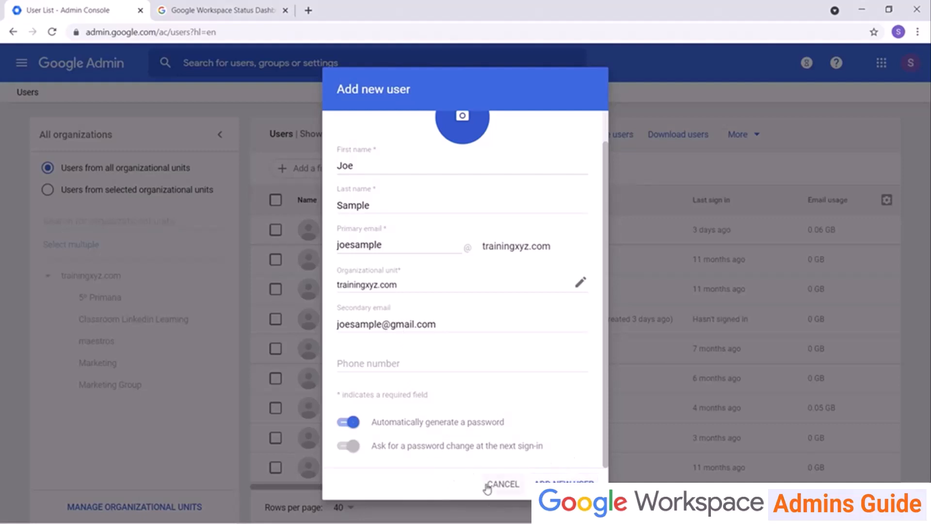
pyautogui.click(503, 484)
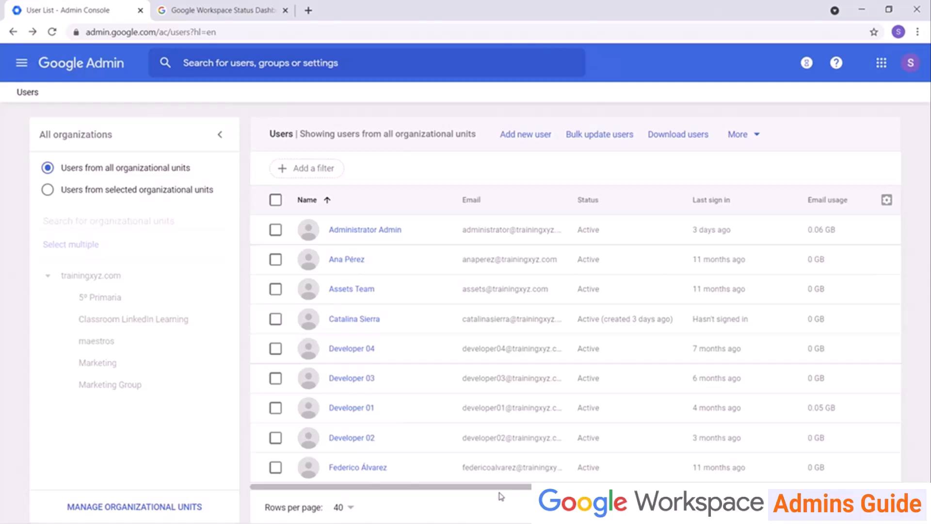
# Review the Bulk update users CSV steps and cancel without uploading anything.
pyautogui.click(604, 140)
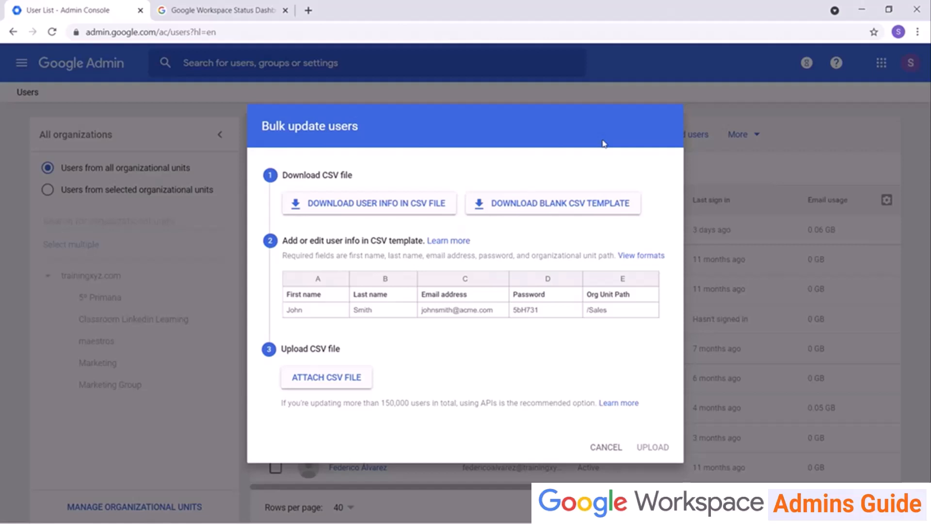
pyautogui.click(600, 447)
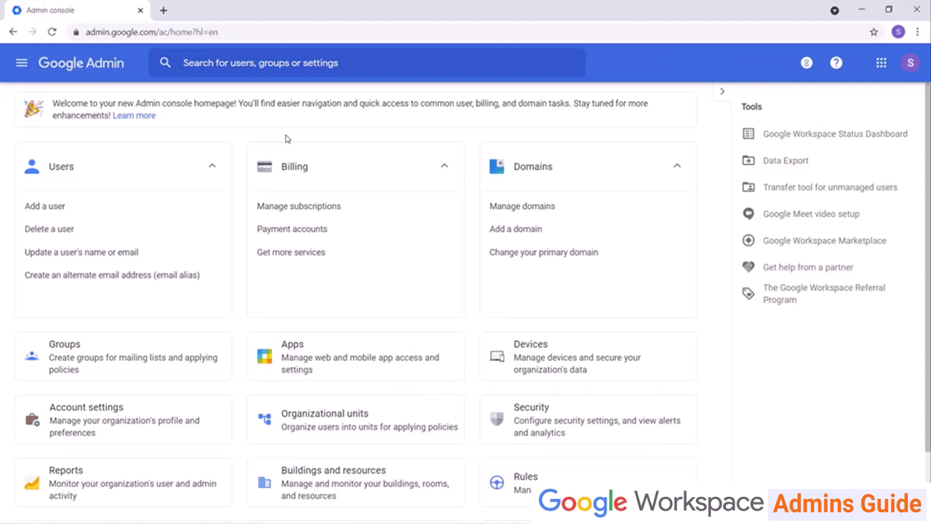
# Scroll down the home page and go to the Admin roles card.
pyautogui.scroll(-2, 250, 294)
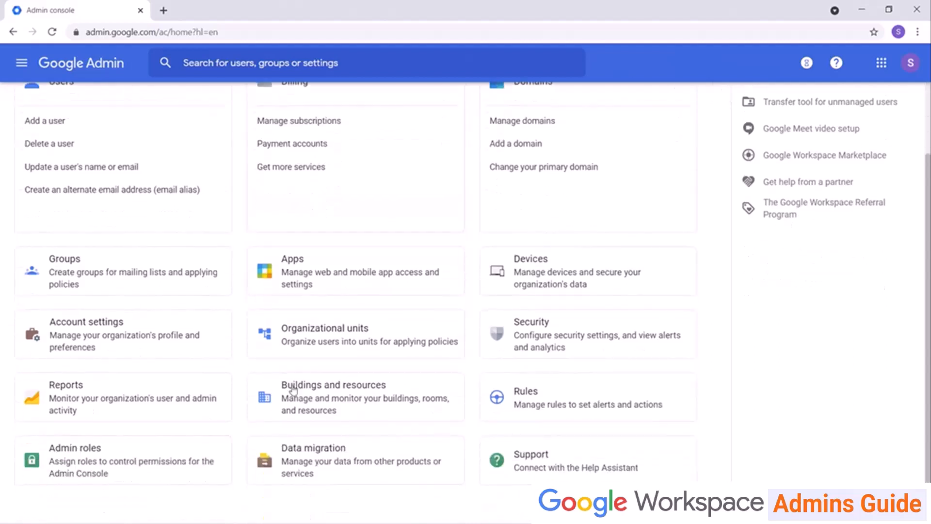
pyautogui.click(91, 468)
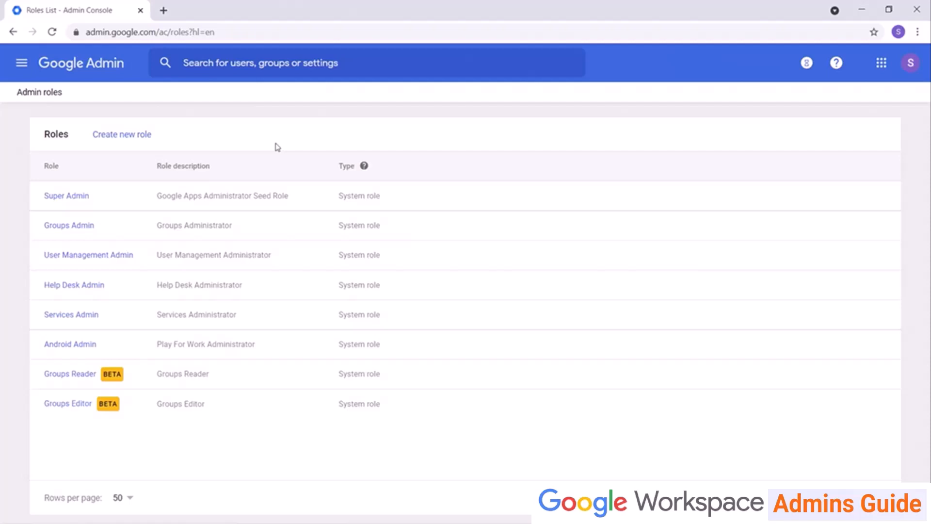
pyautogui.click(91, 255)
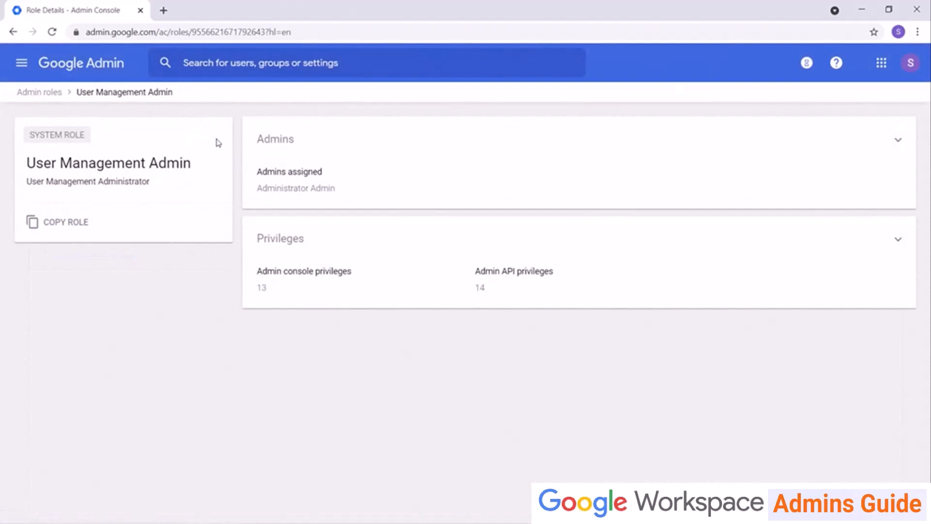
pyautogui.click(333, 275)
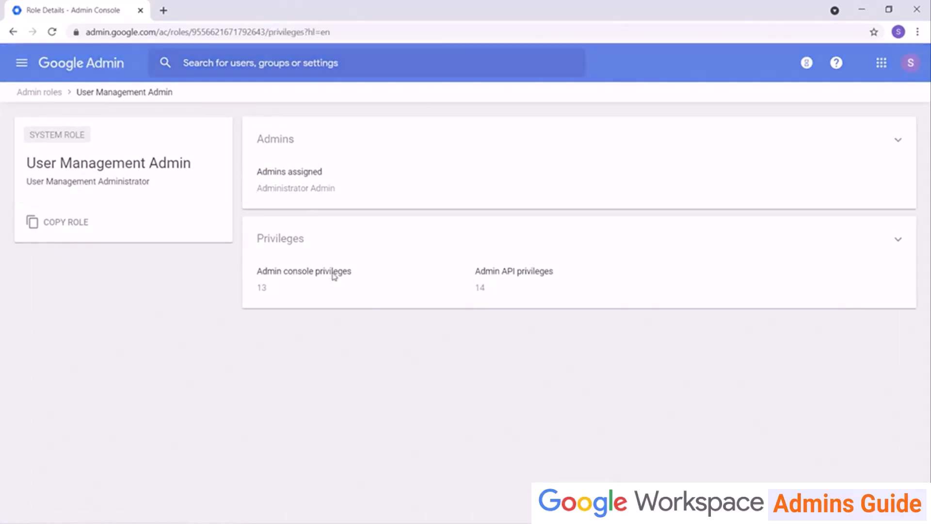
pyautogui.scroll(-6, 333, 274)
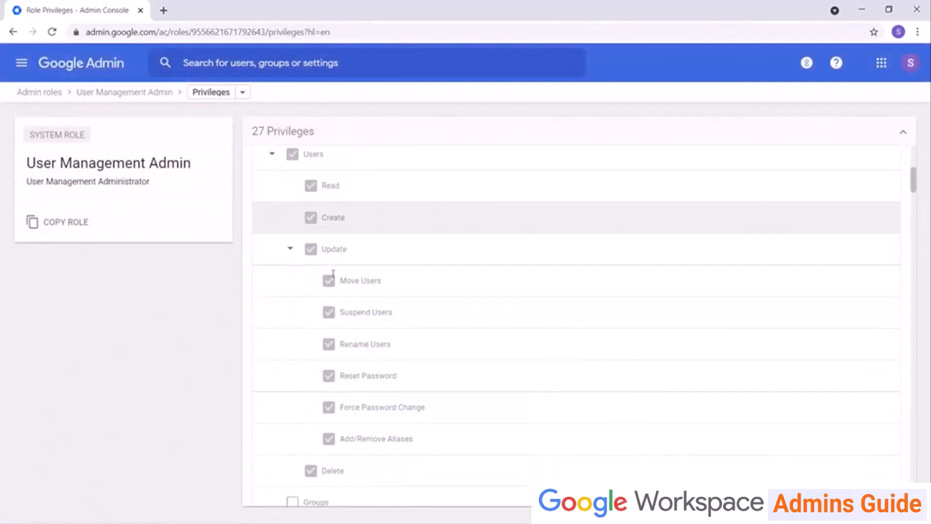
pyautogui.scroll(-7, 333, 274)
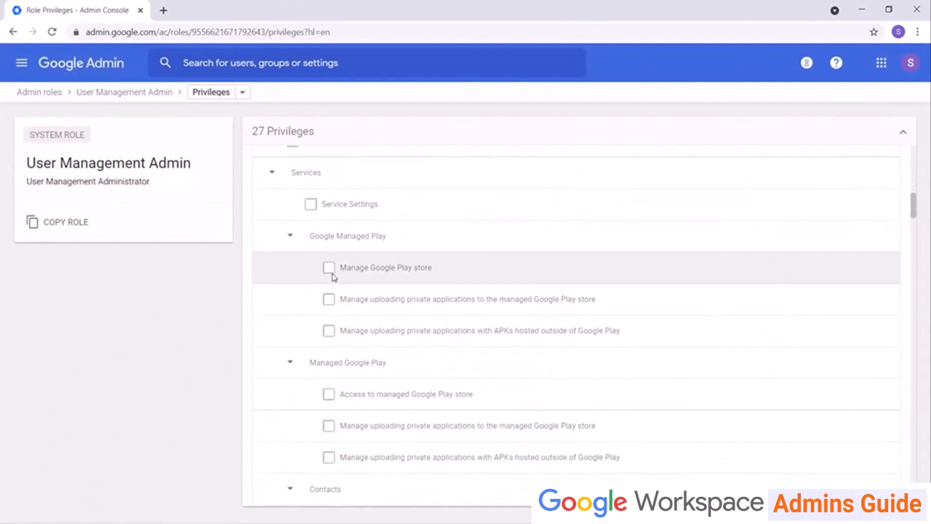
pyautogui.scroll(15, 334, 276)
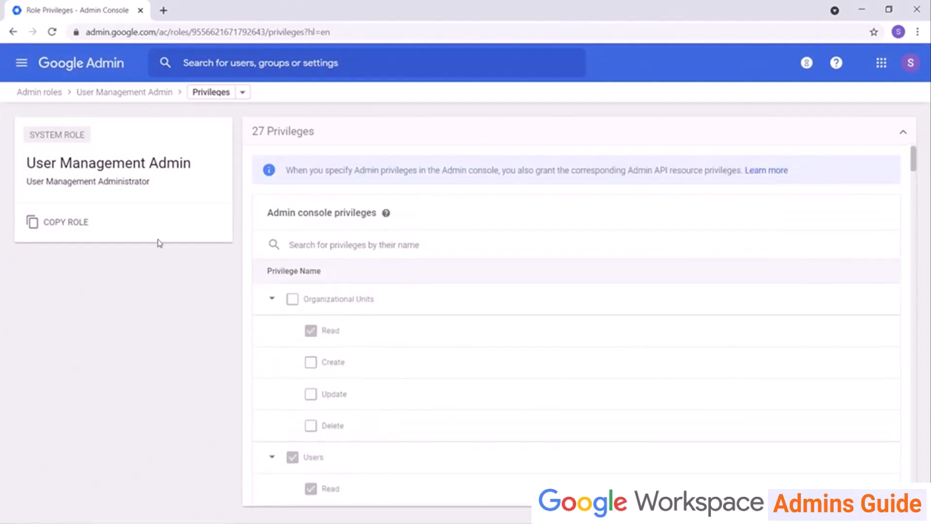
pyautogui.click(57, 92)
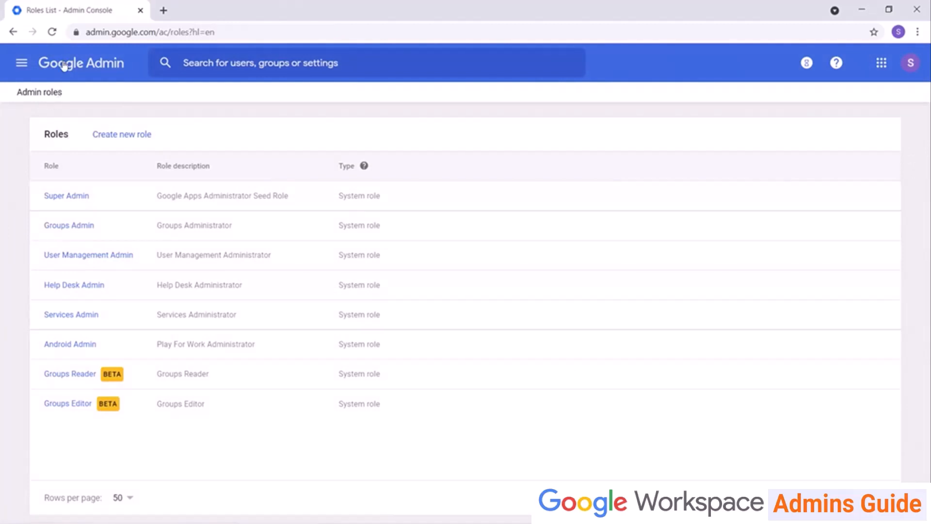
pyautogui.click(69, 229)
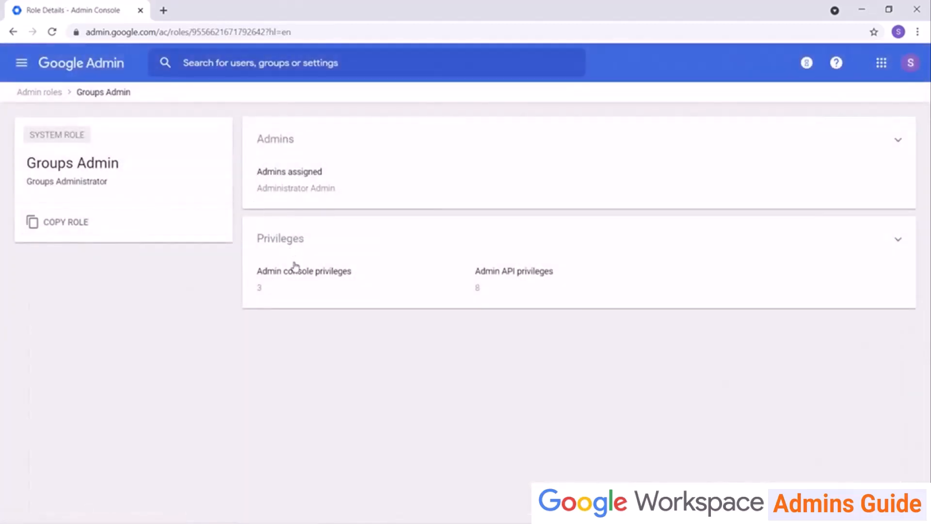
pyautogui.click(297, 272)
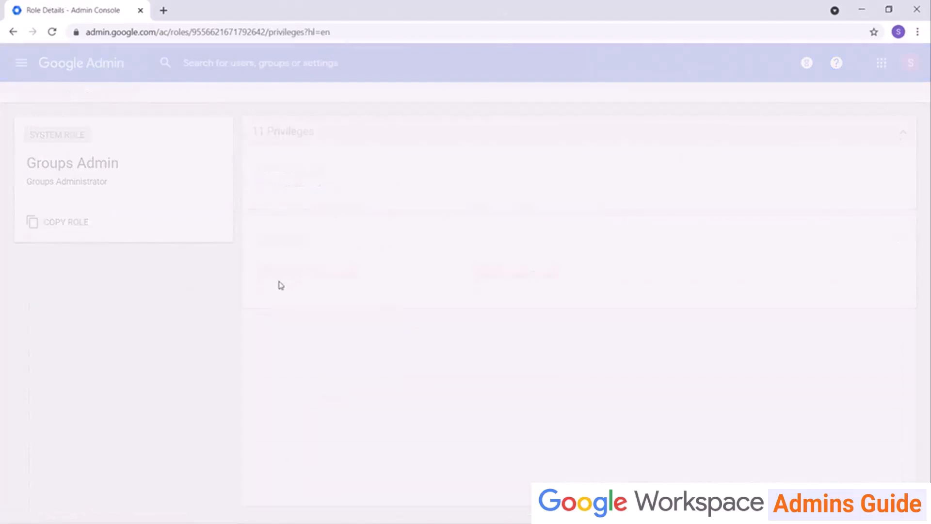
pyautogui.scroll(-4, 288, 287)
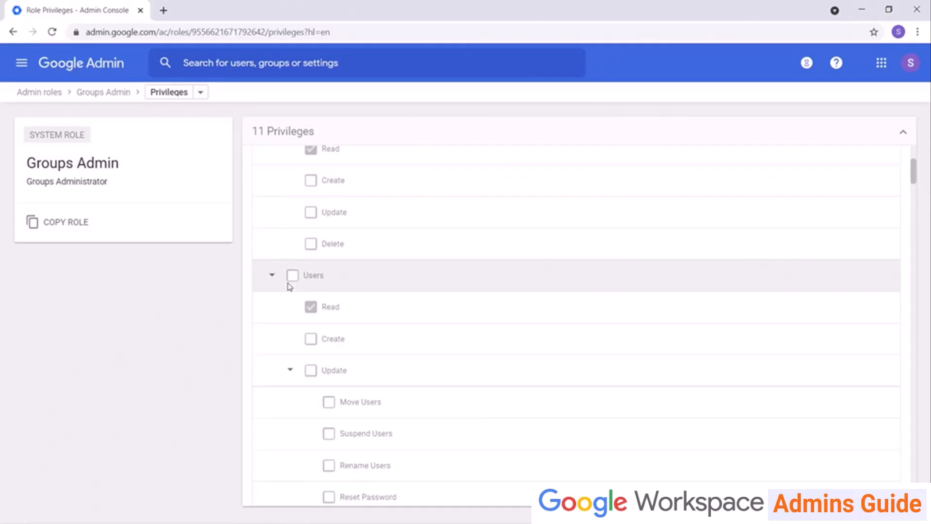
pyautogui.click(52, 96)
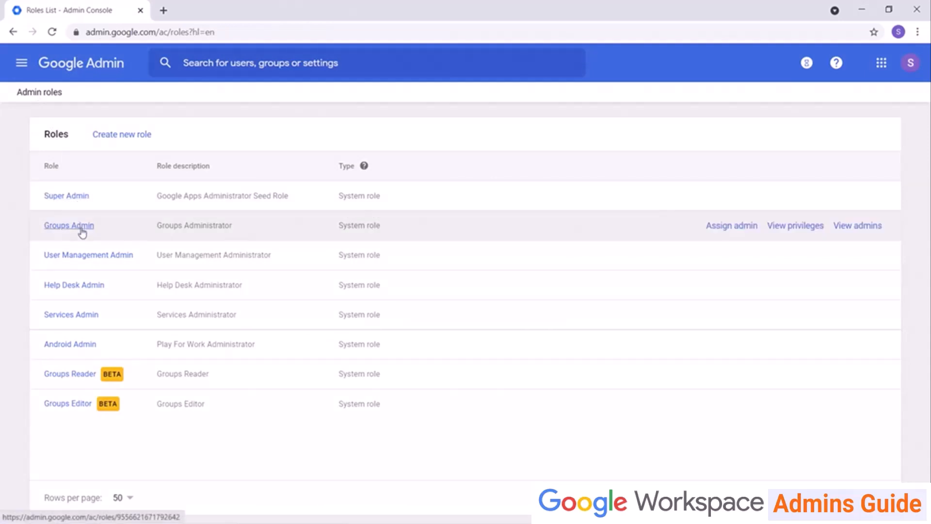
# Assign the Groups Admin role to the second user, then return to Admin roles.
pyautogui.click(723, 227)
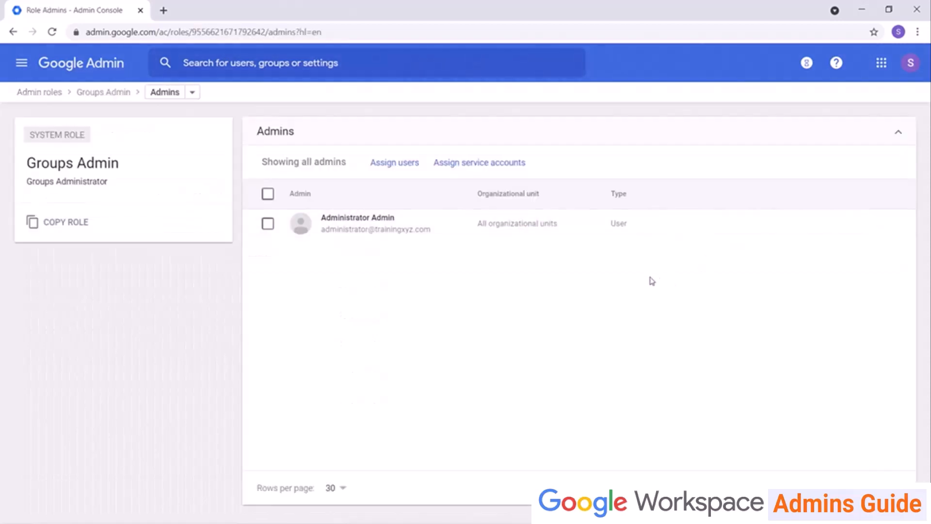
pyautogui.click(408, 165)
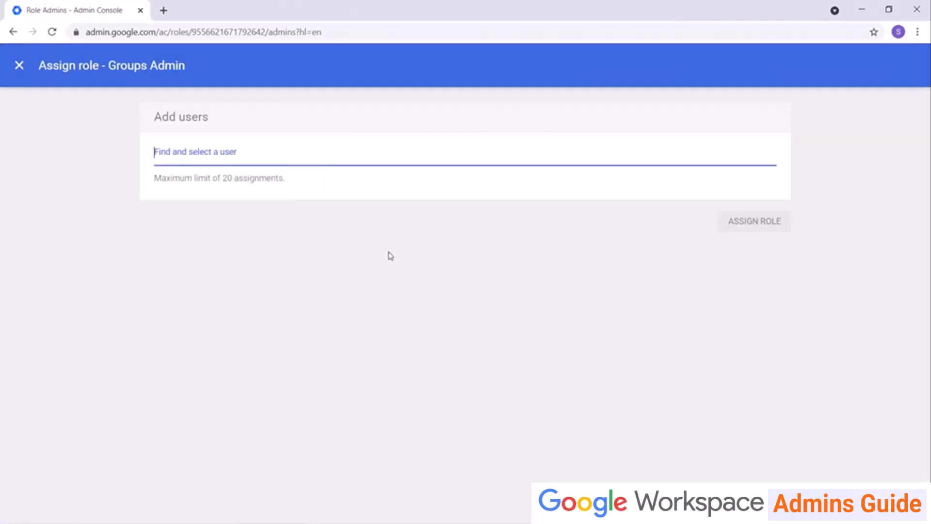
pyautogui.write('jess')
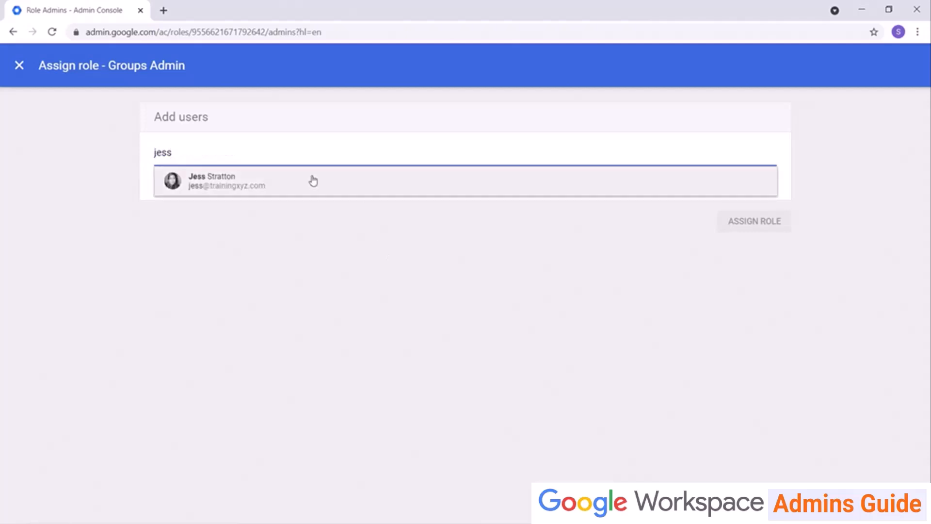
pyautogui.click(301, 177)
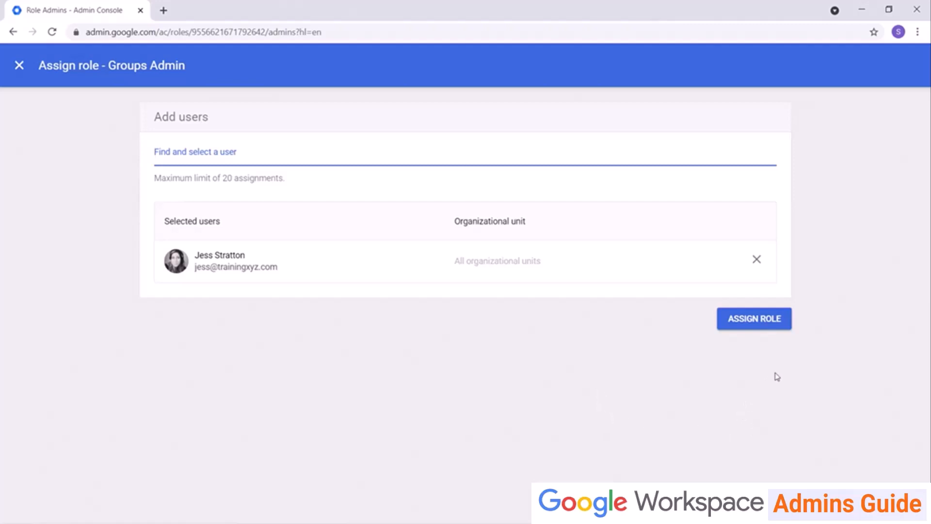
pyautogui.click(765, 318)
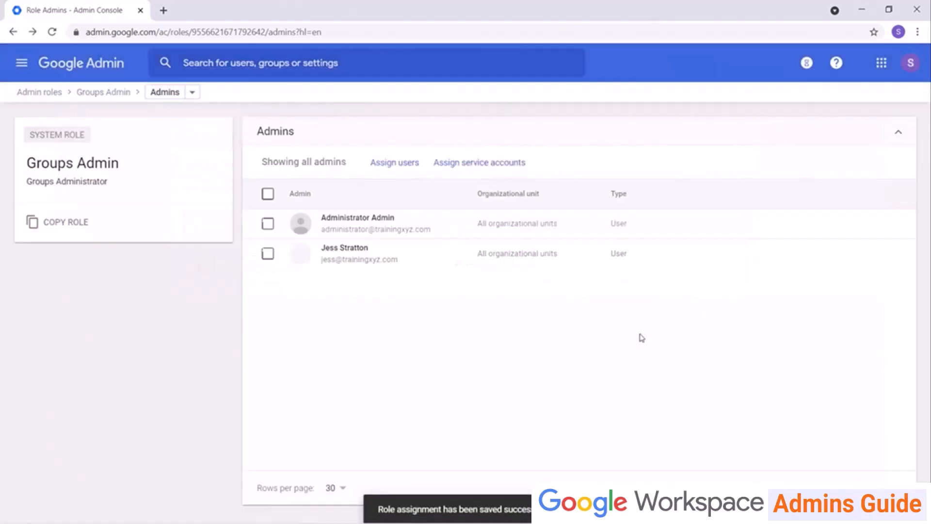
pyautogui.click(44, 93)
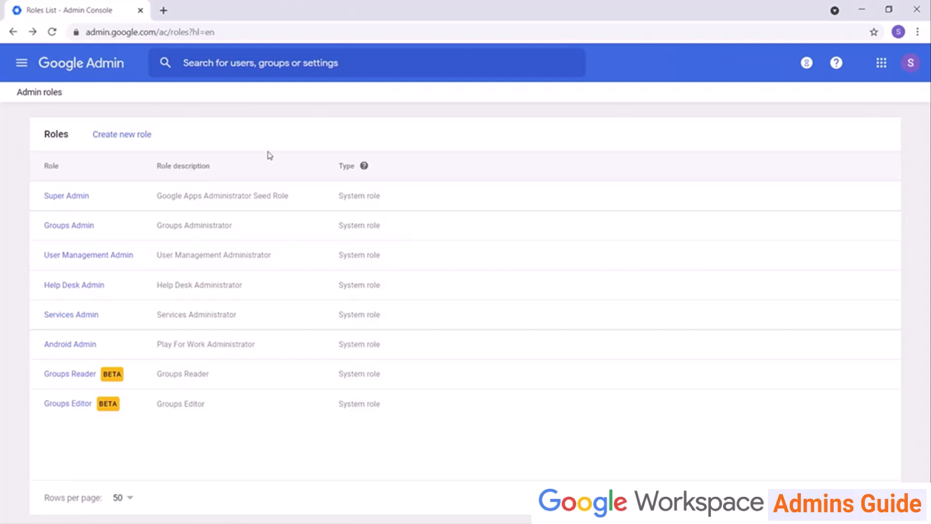
# Start a new custom role named OrgUnit Creator with its description.
pyautogui.click(129, 141)
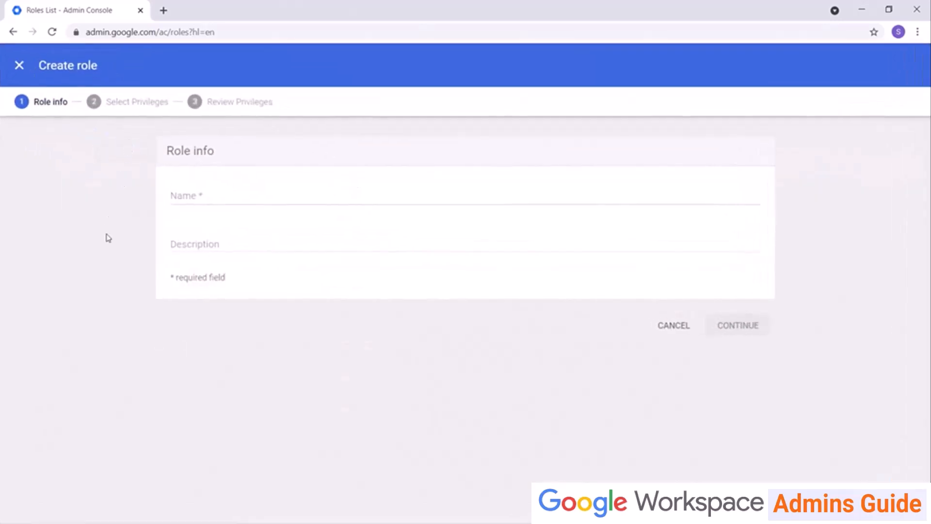
pyautogui.click(202, 195)
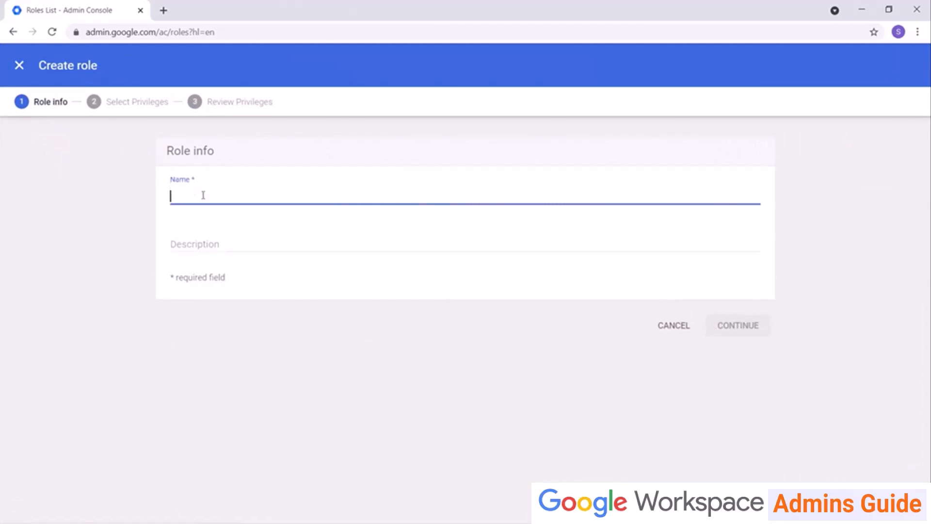
pyautogui.write('Org Units.')
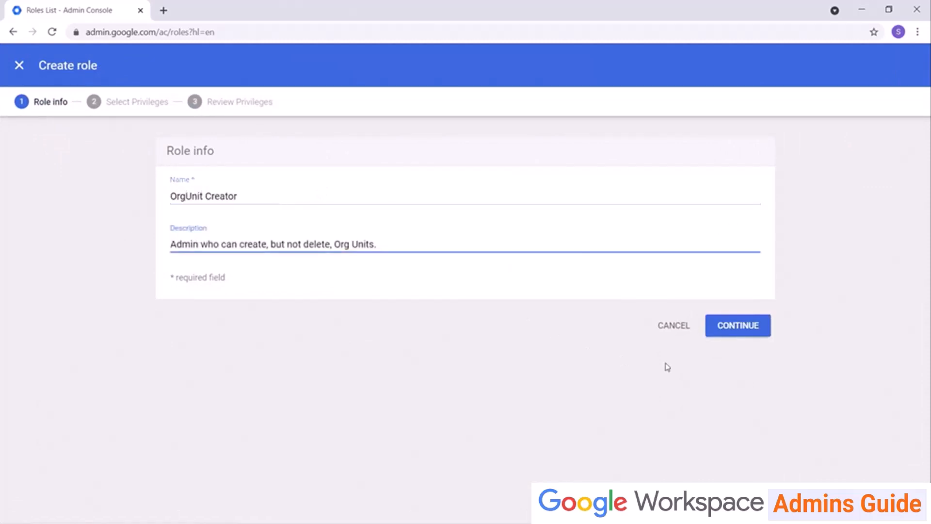
pyautogui.click(739, 333)
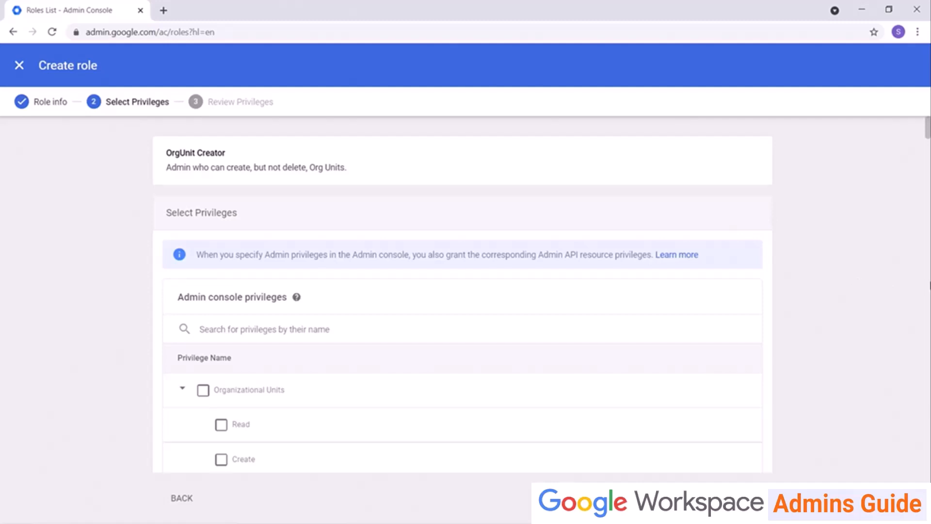
# Grant Organizational Units Read, Create and Update privileges and create the role.
pyautogui.scroll(-3, 532, 378)
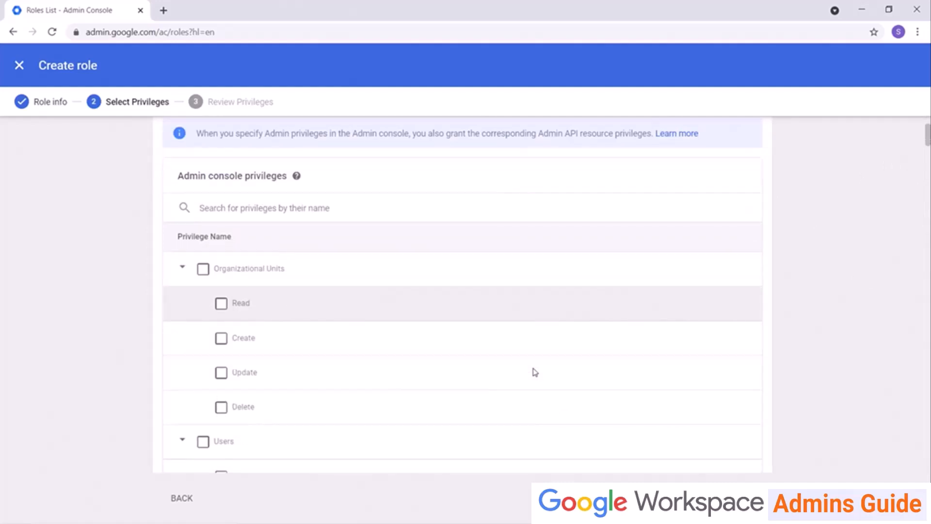
pyautogui.click(221, 305)
pyautogui.click(221, 337)
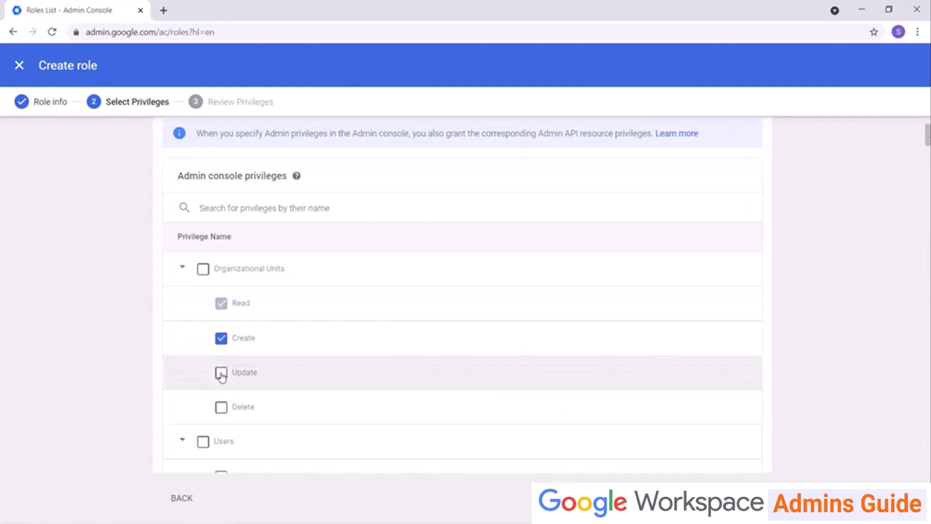
pyautogui.click(221, 374)
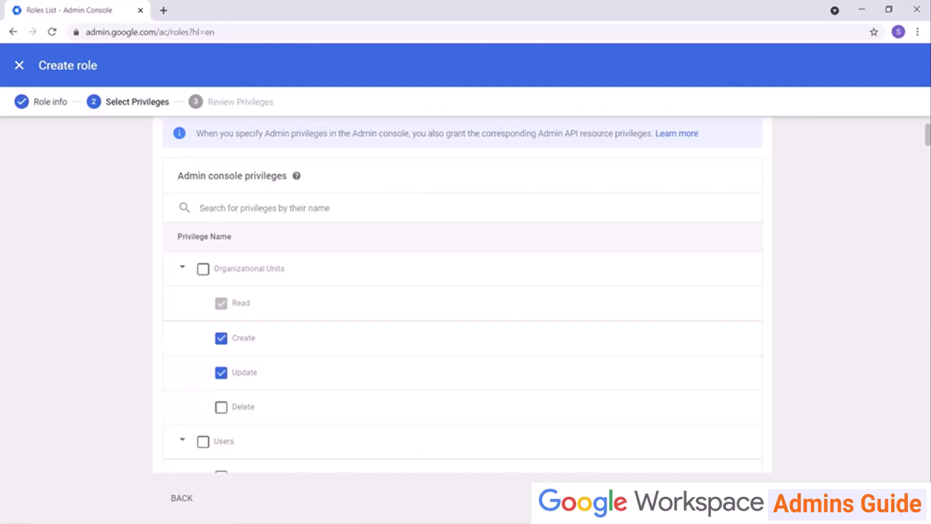
pyautogui.click(742, 498)
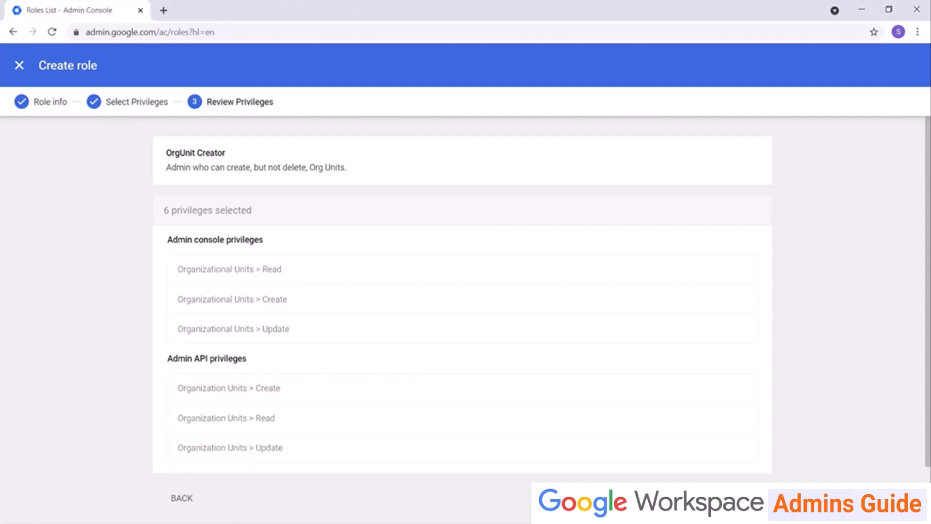
pyautogui.click(738, 498)
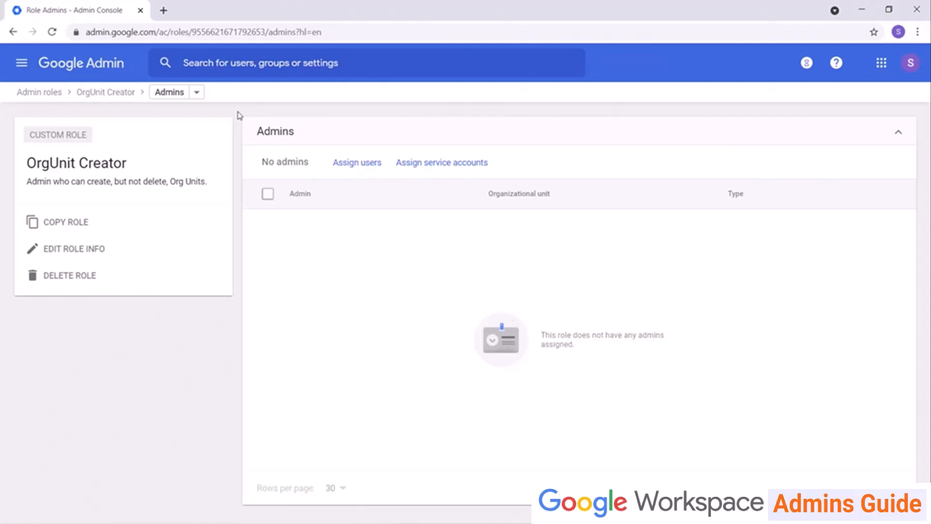
pyautogui.click(45, 96)
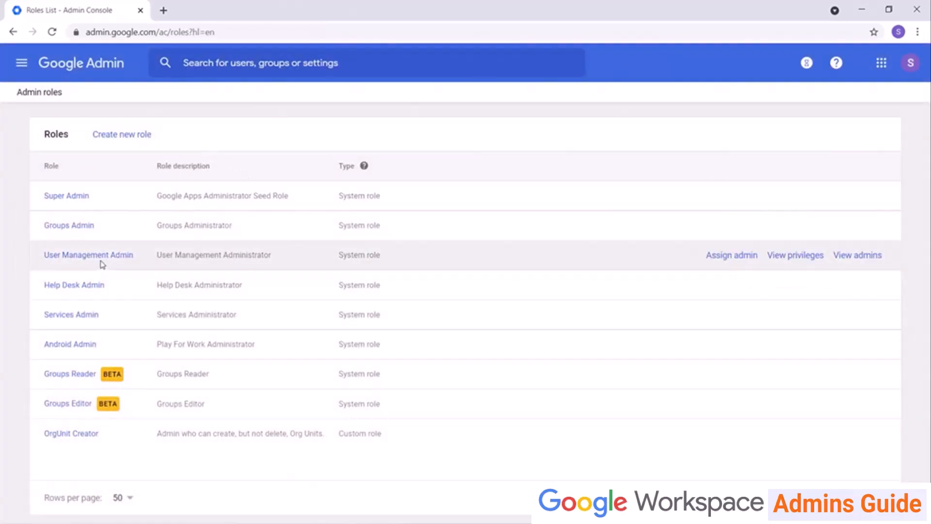
# Scope the admin's User Management Admin assignment to the Marketing Group org unit.
pyautogui.click(101, 255)
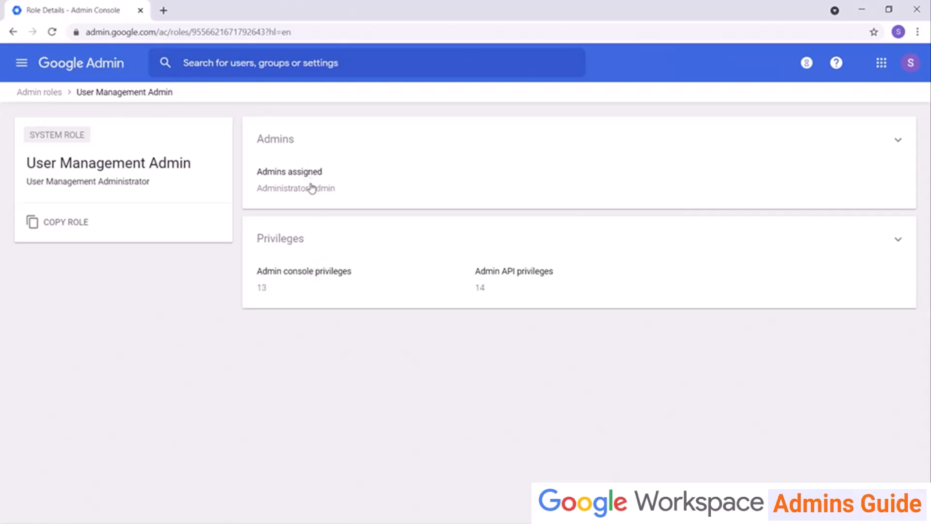
pyautogui.click(900, 139)
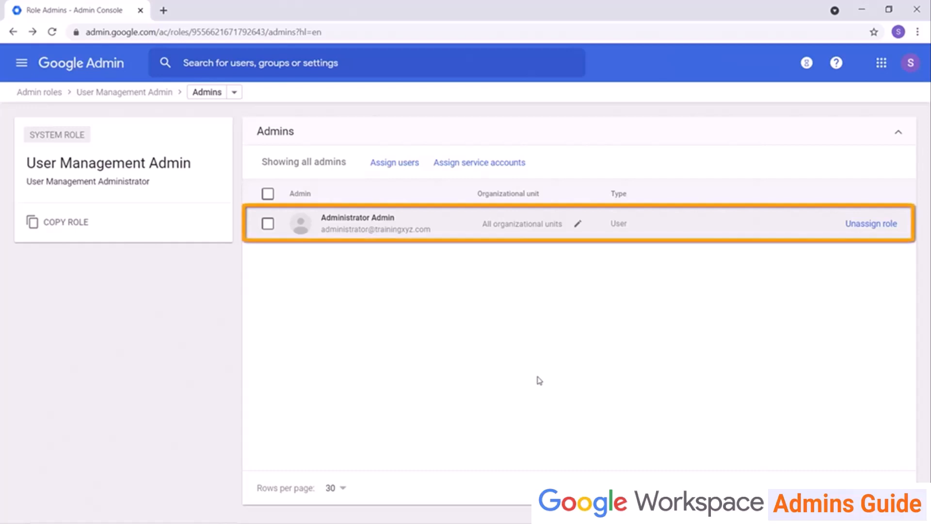
pyautogui.click(578, 224)
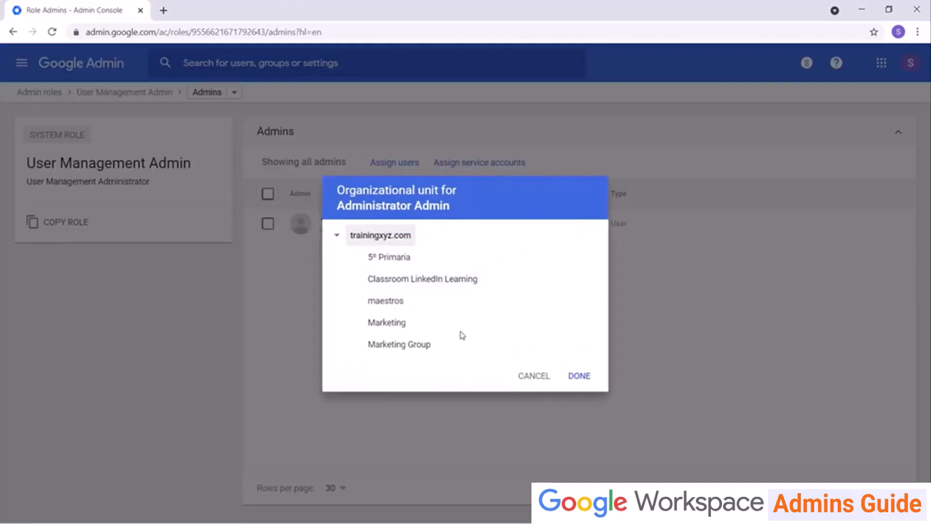
pyautogui.click(389, 347)
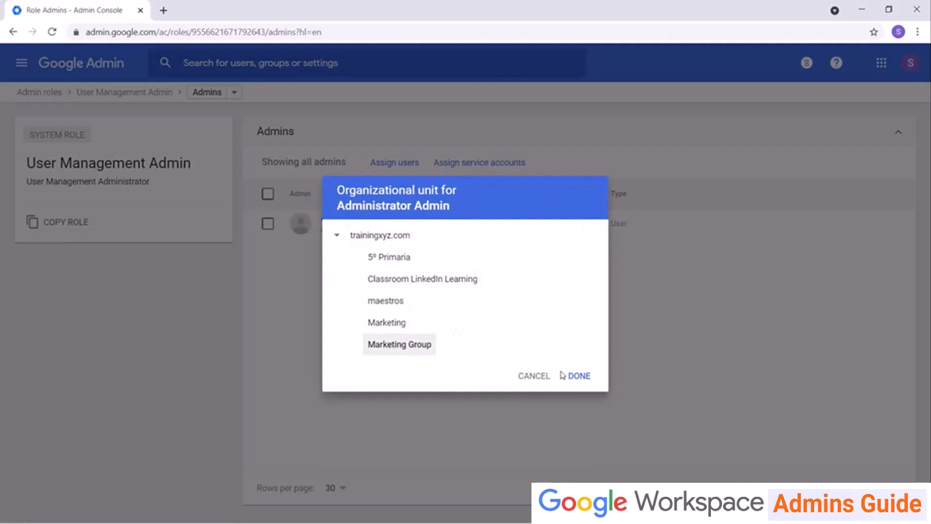
pyautogui.click(577, 376)
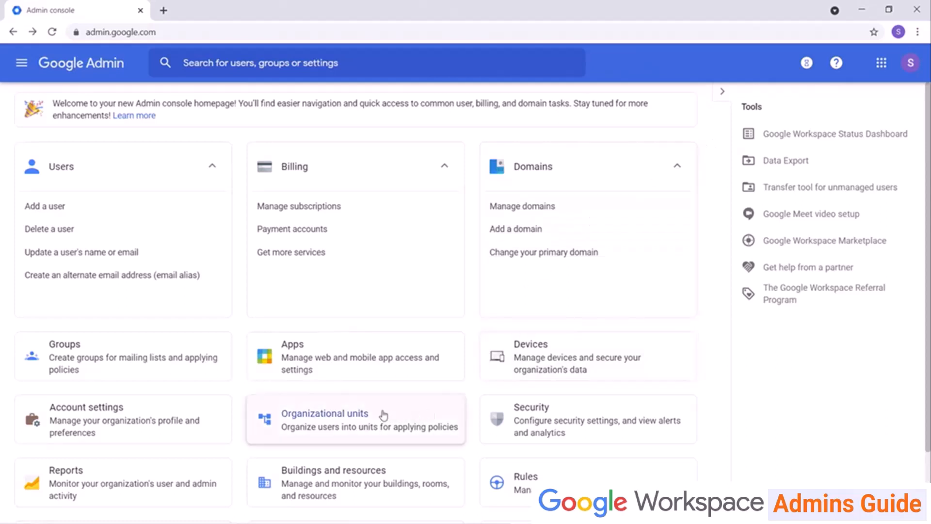
# Create org unit 'Marketing Group' described 'Blogger and YouTube access for marketing purposes.'.
pyautogui.click(379, 416)
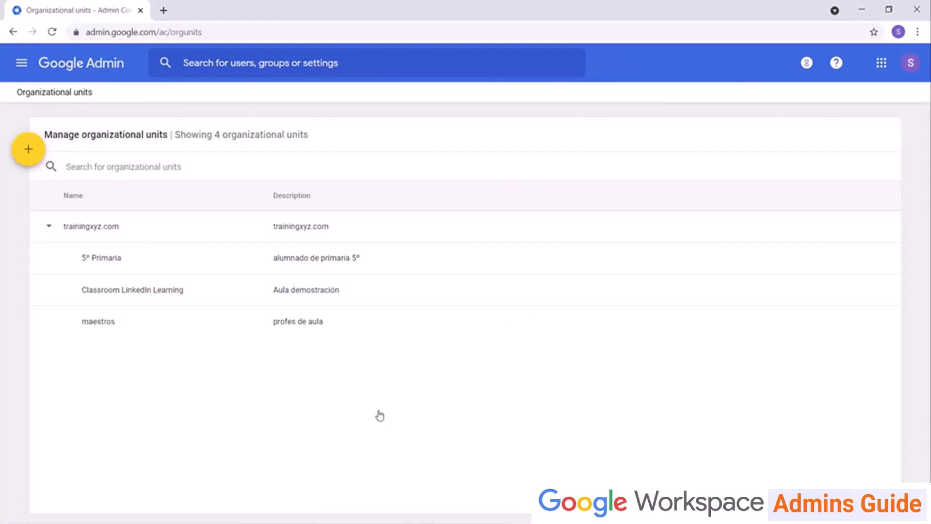
pyautogui.click(29, 158)
pyautogui.write('Marketing Group')
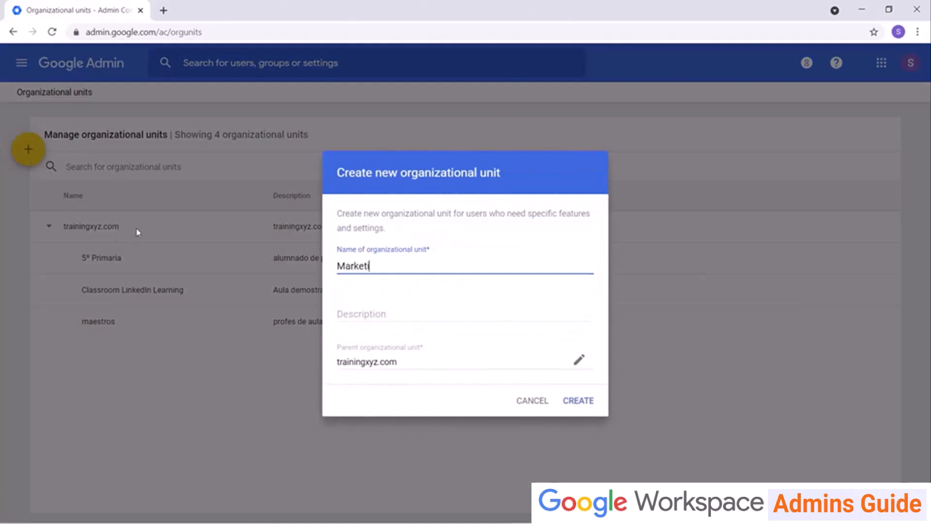
pyautogui.press('Tab')
pyautogui.write('Blogger and YouTube access for marketing purposes.')
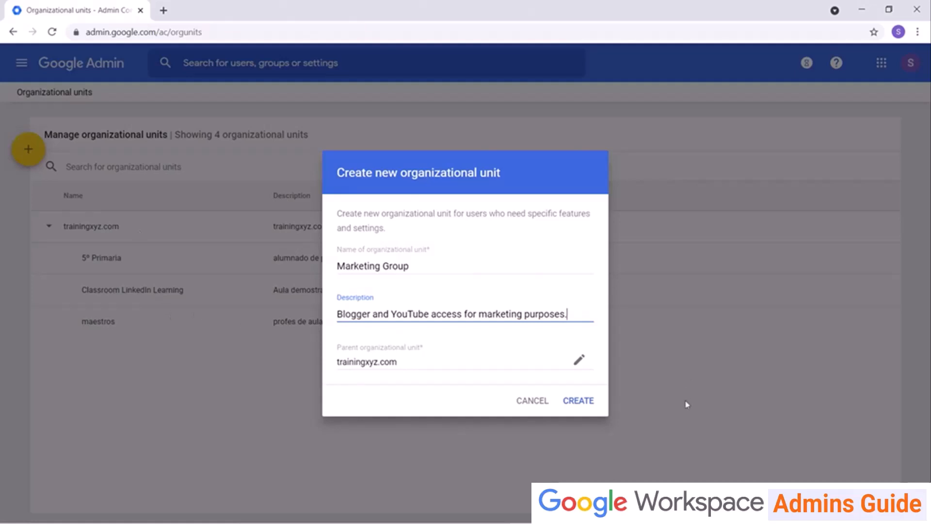
pyautogui.click(568, 404)
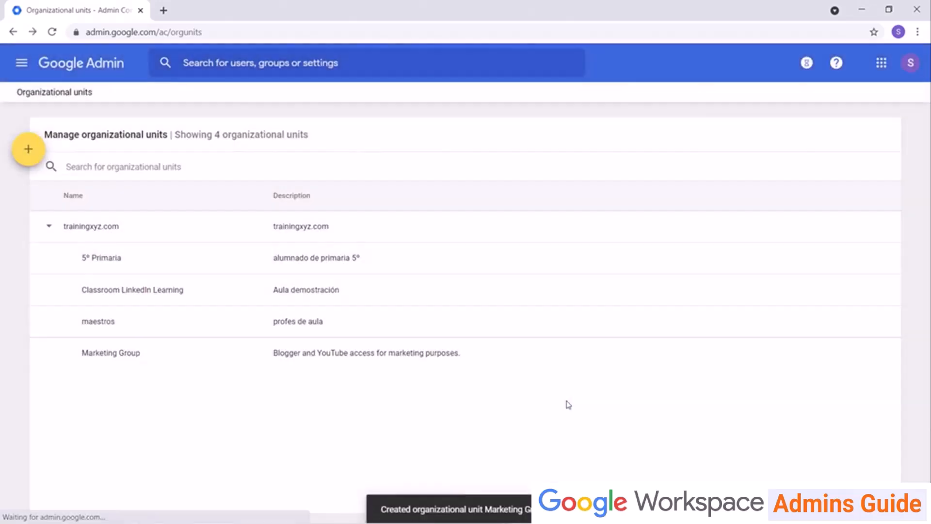
pyautogui.click(26, 69)
# Turn Blogger ON for Marketing Group under Additional Google services, overriding the inherited status.
pyautogui.moveTo(79, 236)
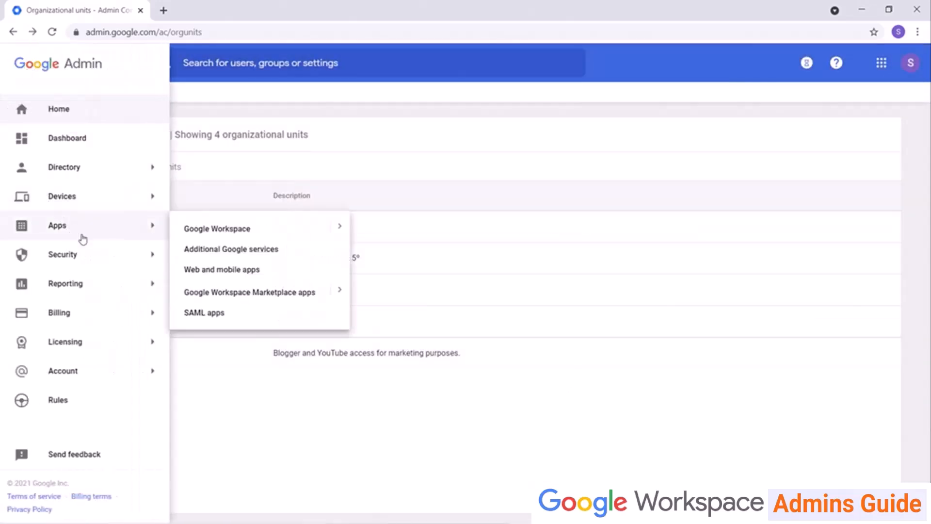
pyautogui.click(209, 257)
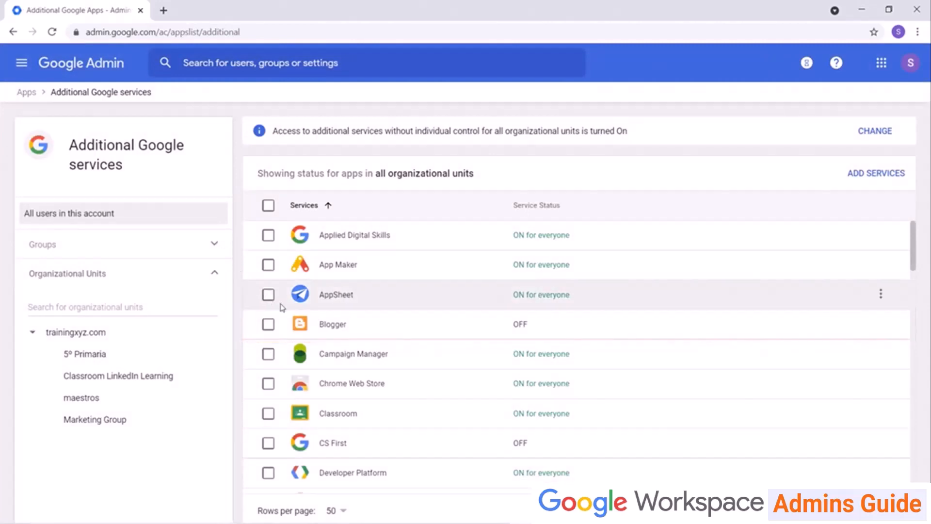
pyautogui.click(587, 329)
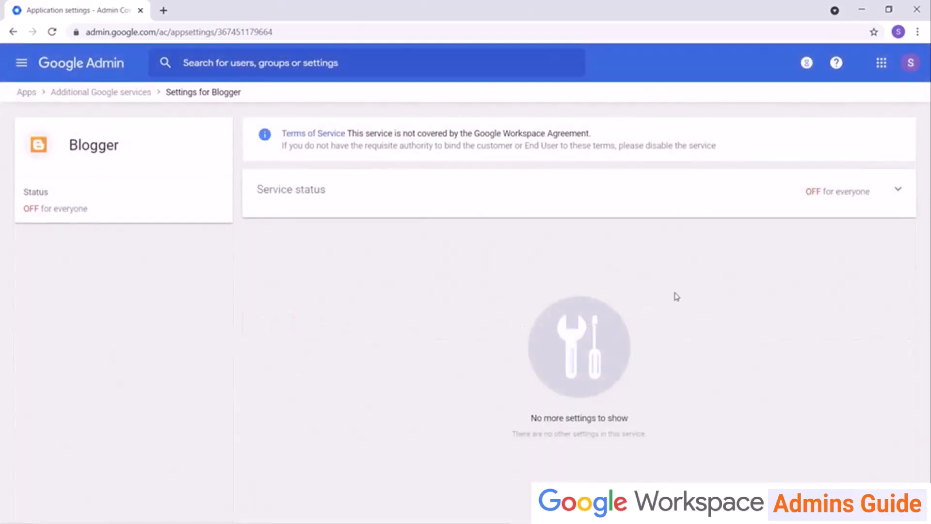
pyautogui.click(898, 192)
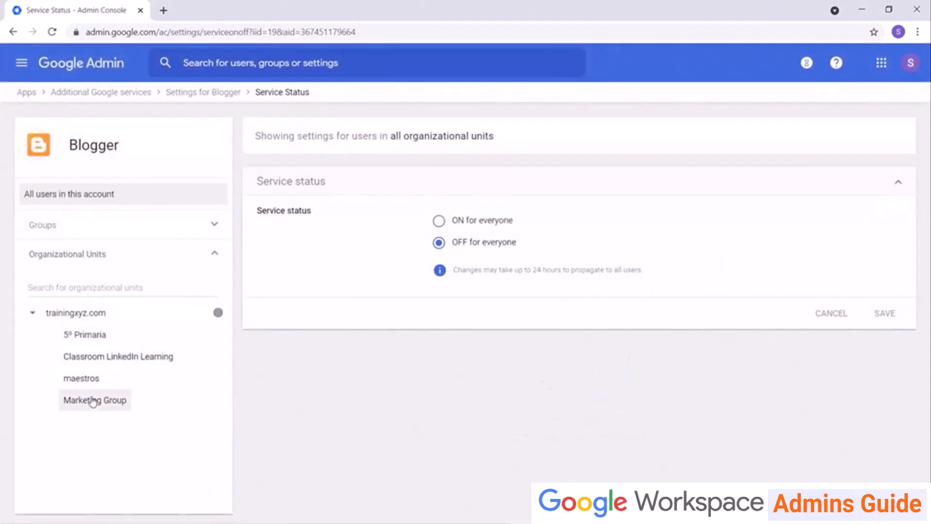
pyautogui.click(93, 400)
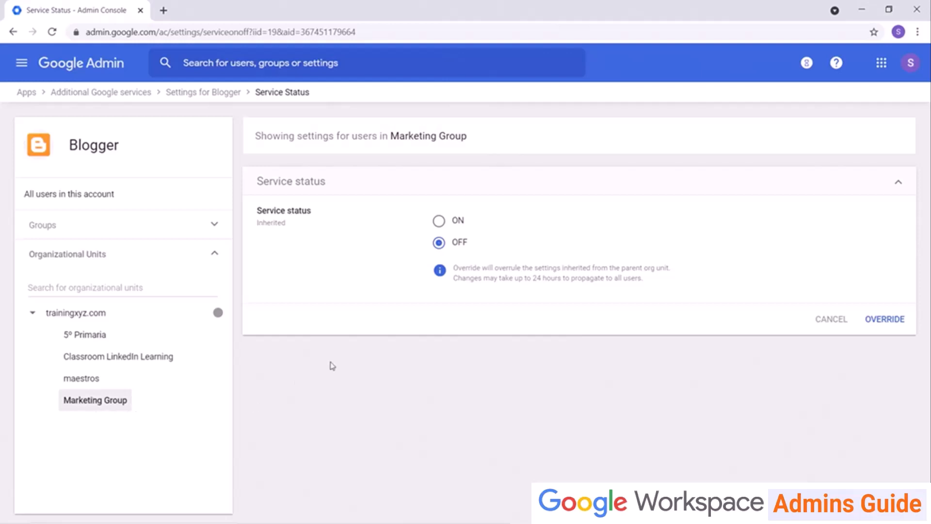
pyautogui.click(439, 221)
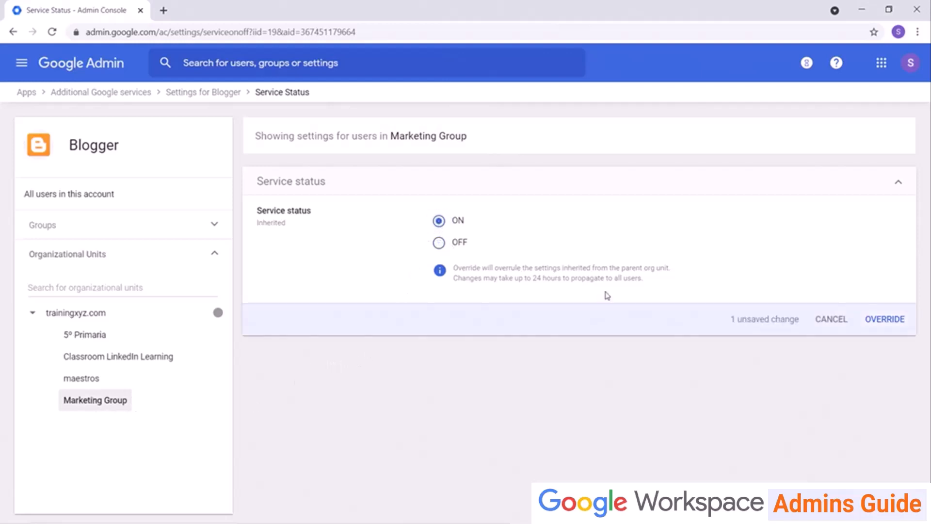
pyautogui.click(895, 324)
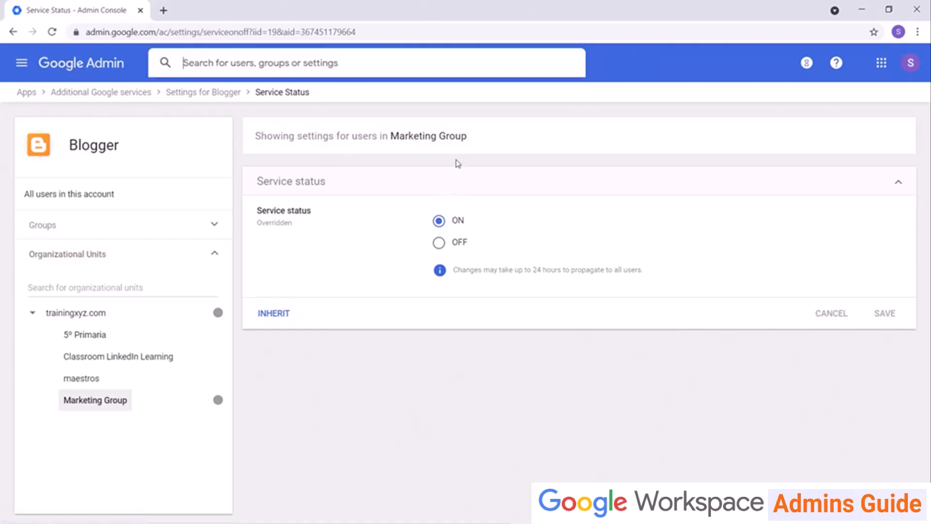
# Move the searched-for user into the Marketing Group organizational unit.
pyautogui.write('Jess')
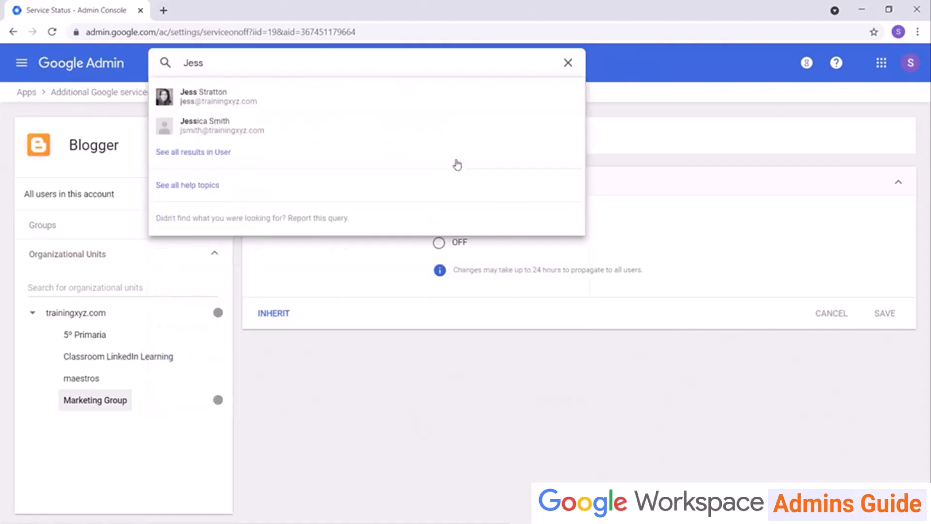
pyautogui.click(319, 100)
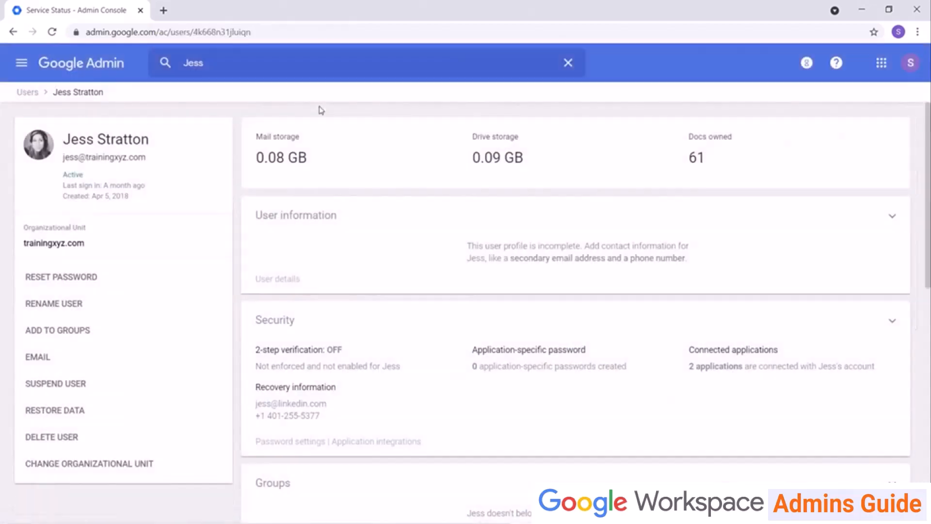
pyautogui.click(141, 465)
pyautogui.click(394, 332)
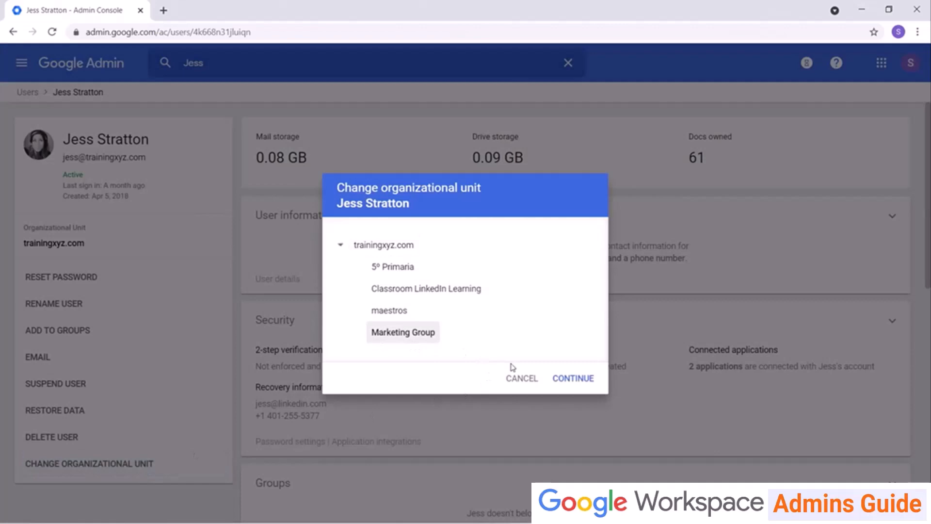
pyautogui.click(585, 378)
pyautogui.click(595, 413)
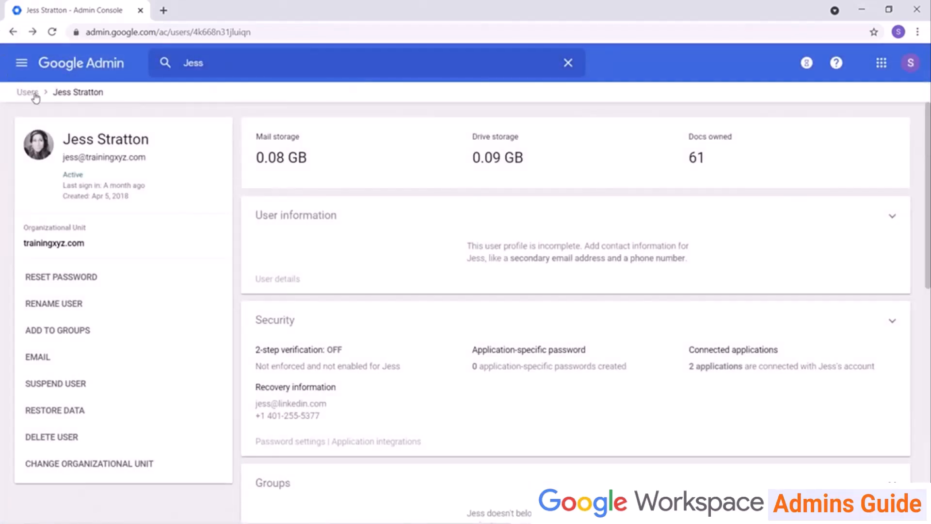
pyautogui.click(30, 94)
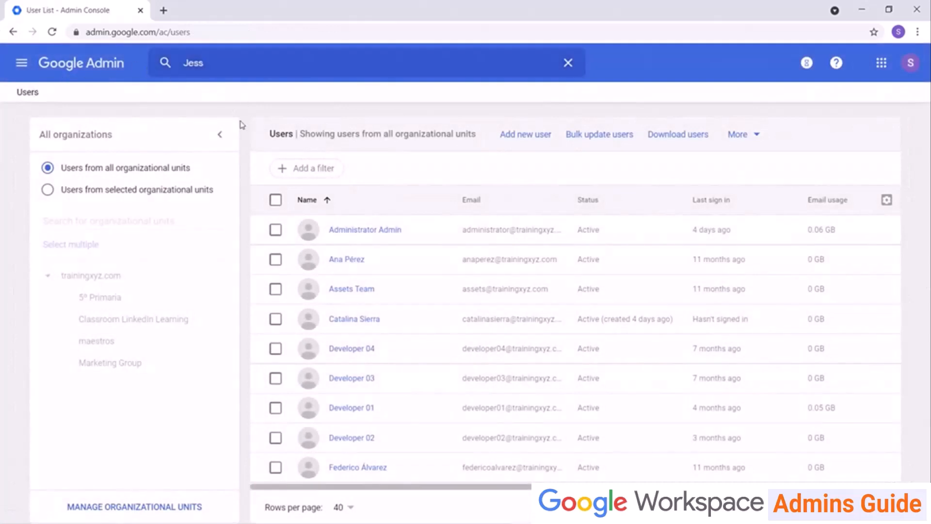
# Select three more users, including Assets Team, and move them to Marketing Group.
pyautogui.click(275, 259)
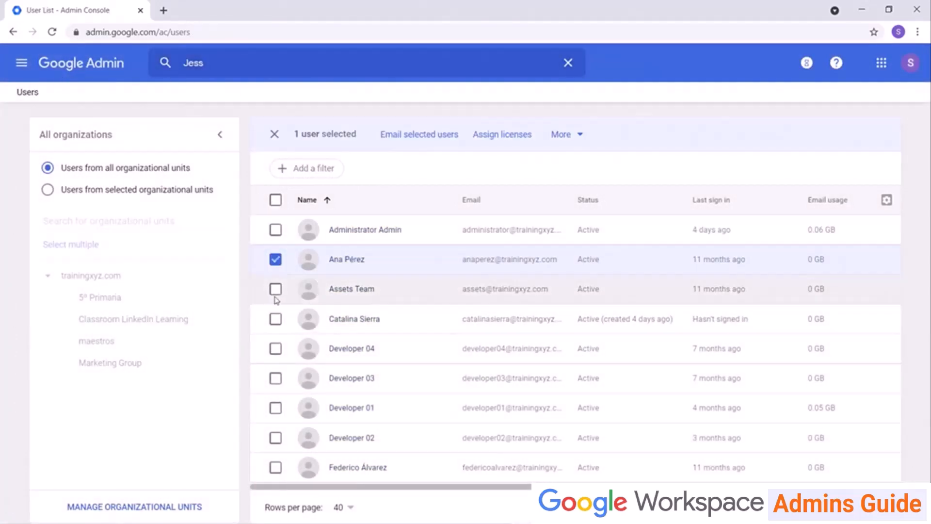
pyautogui.click(275, 289)
pyautogui.click(275, 319)
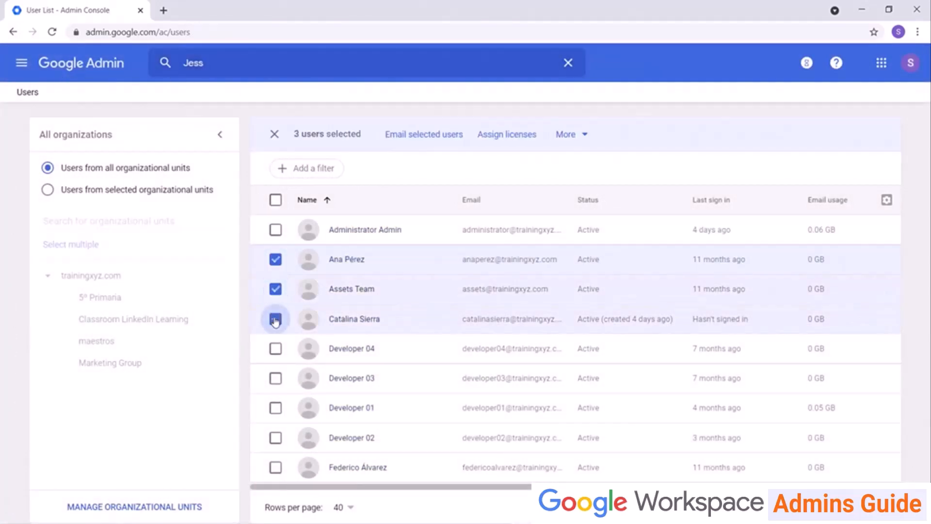
pyautogui.click(585, 138)
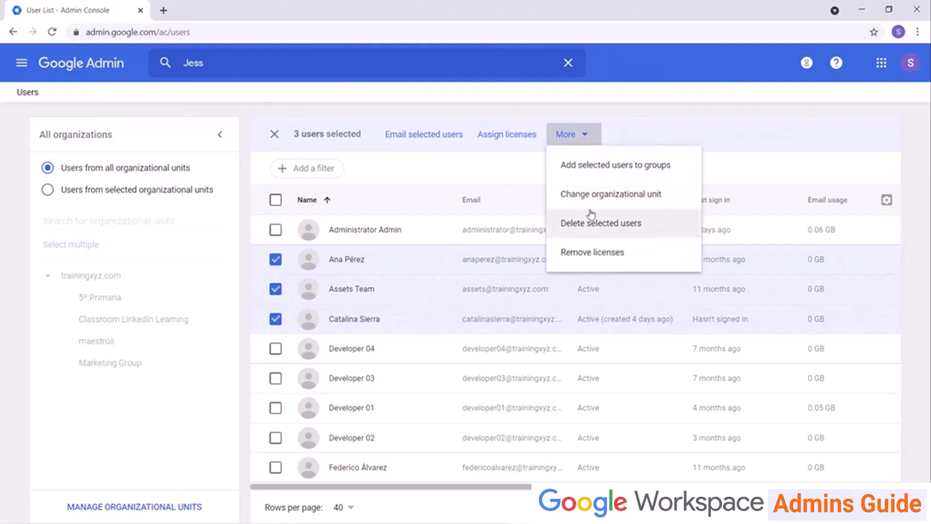
pyautogui.click(597, 194)
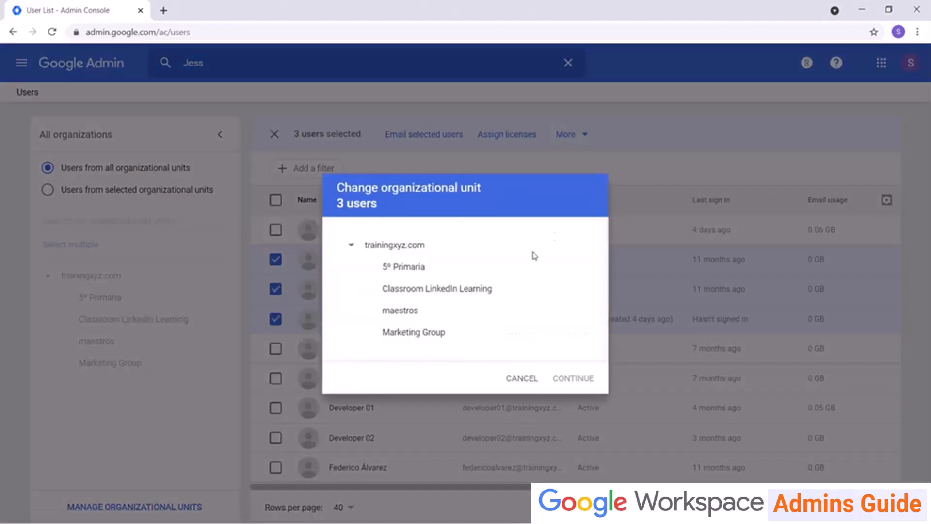
pyautogui.click(416, 334)
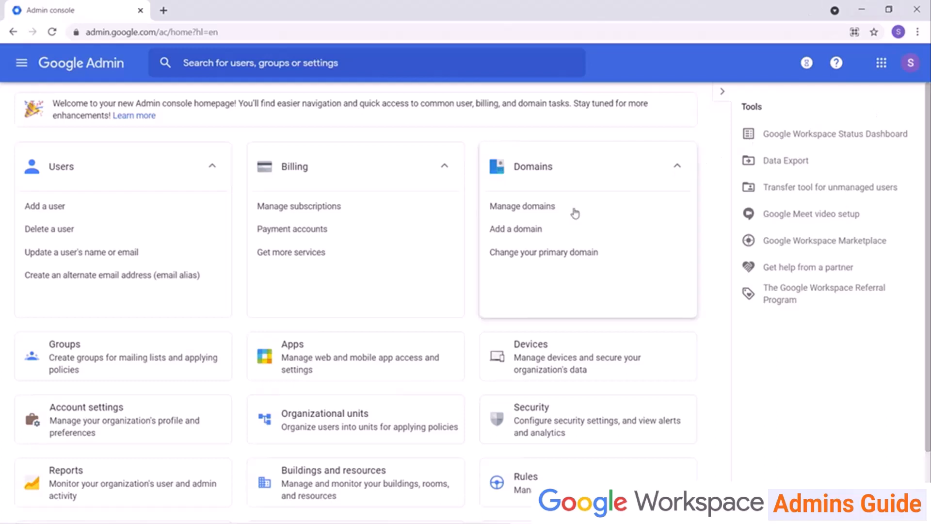
# Search for the moved user and open their account page.
pyautogui.click(345, 62)
pyautogui.write('Jes')
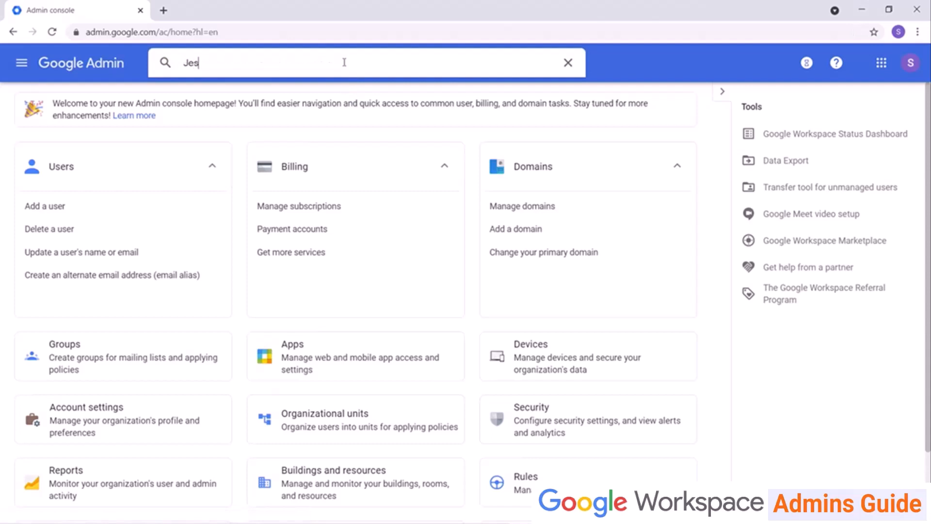
pyautogui.write('s St')
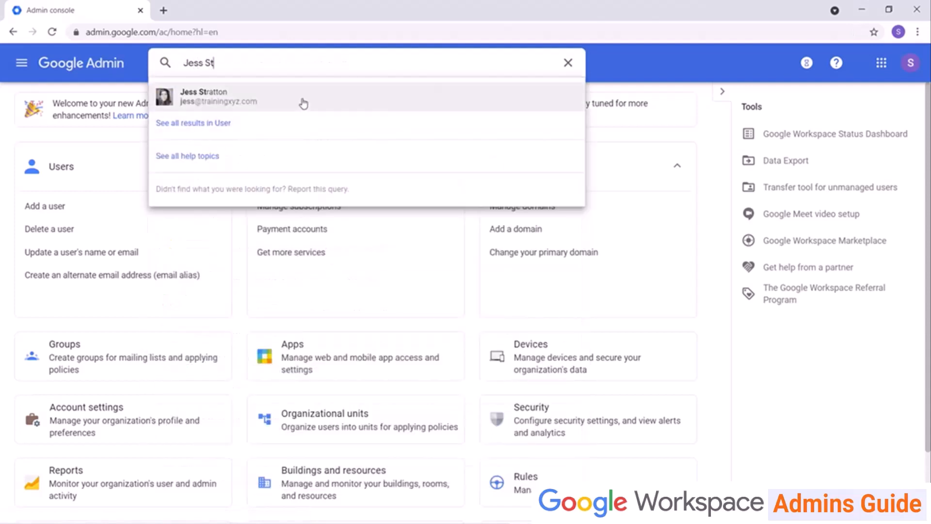
pyautogui.click(303, 101)
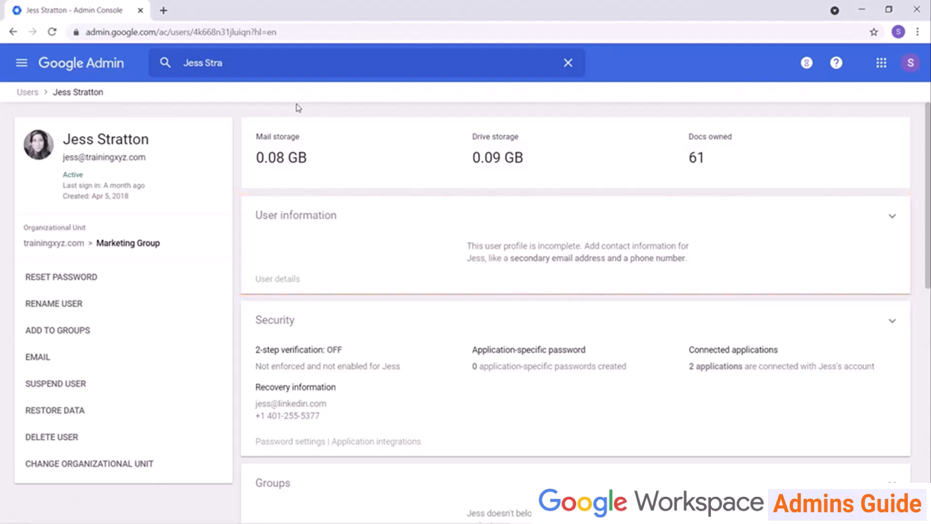
# Review the user's information, group memberships and security settings, including 2-step verification.
pyautogui.click(891, 213)
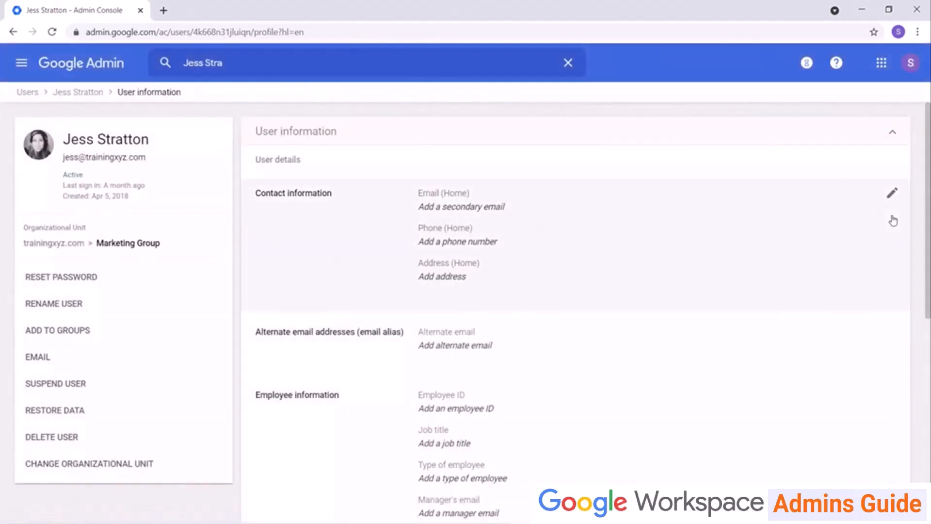
pyautogui.click(893, 135)
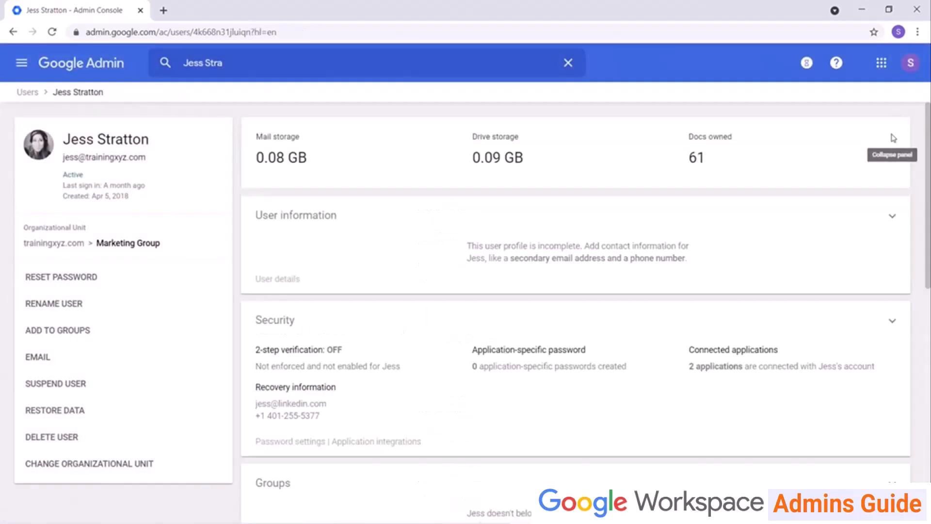
pyautogui.scroll(-4, 808, 242)
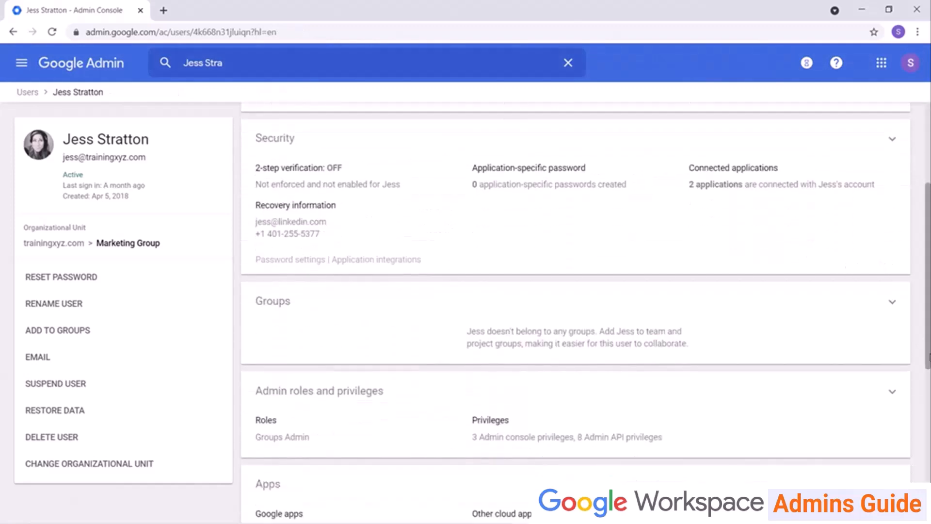
pyautogui.click(892, 303)
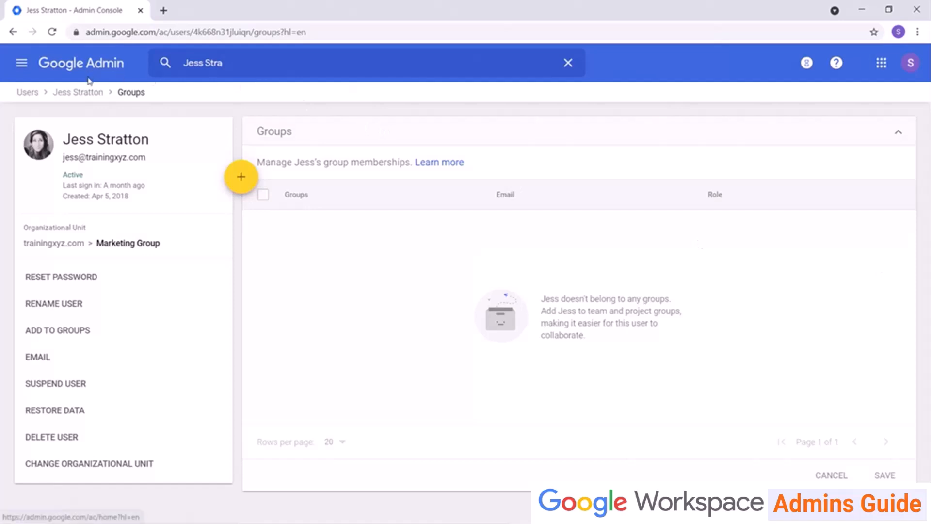
pyautogui.click(86, 93)
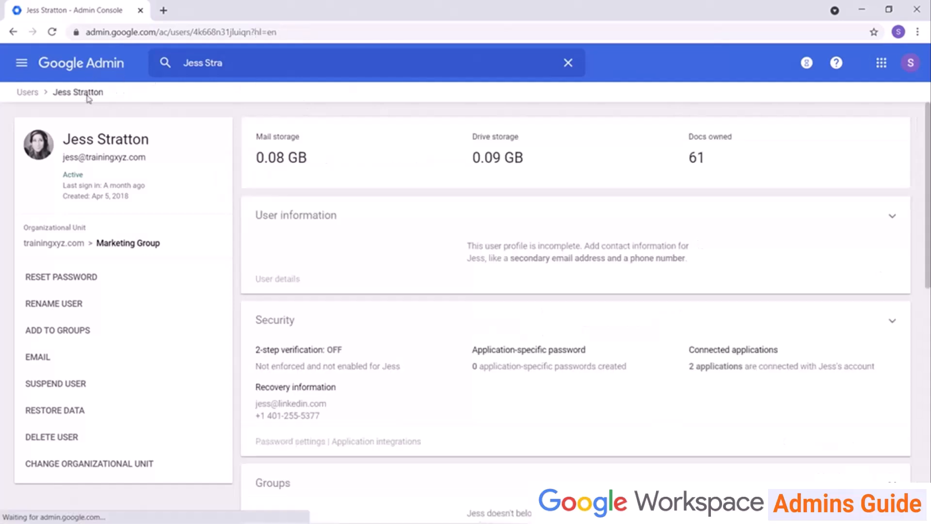
pyautogui.click(890, 322)
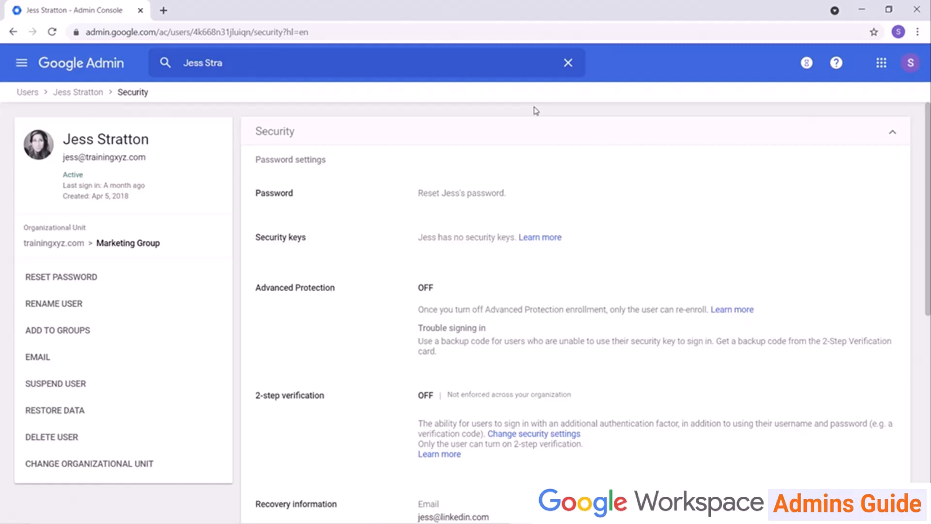
pyautogui.scroll(-3, 580, 278)
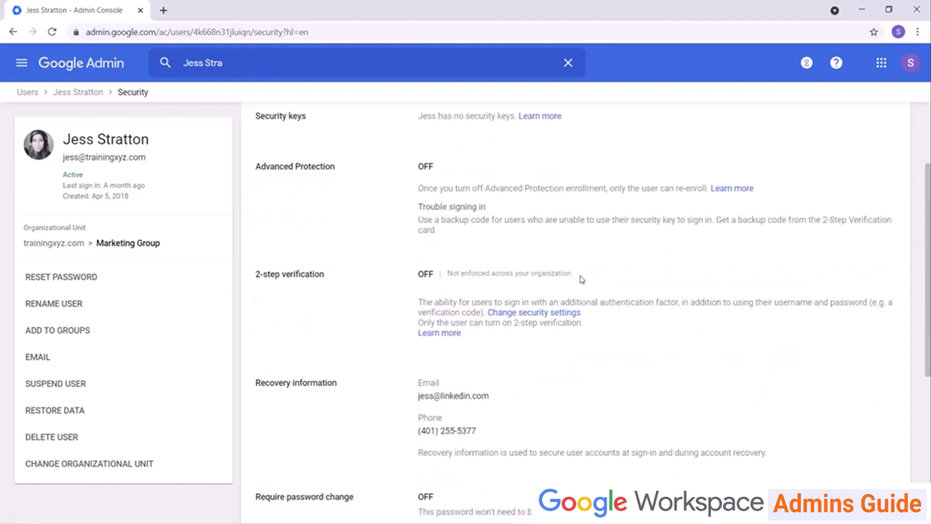
pyautogui.scroll(-5, 587, 316)
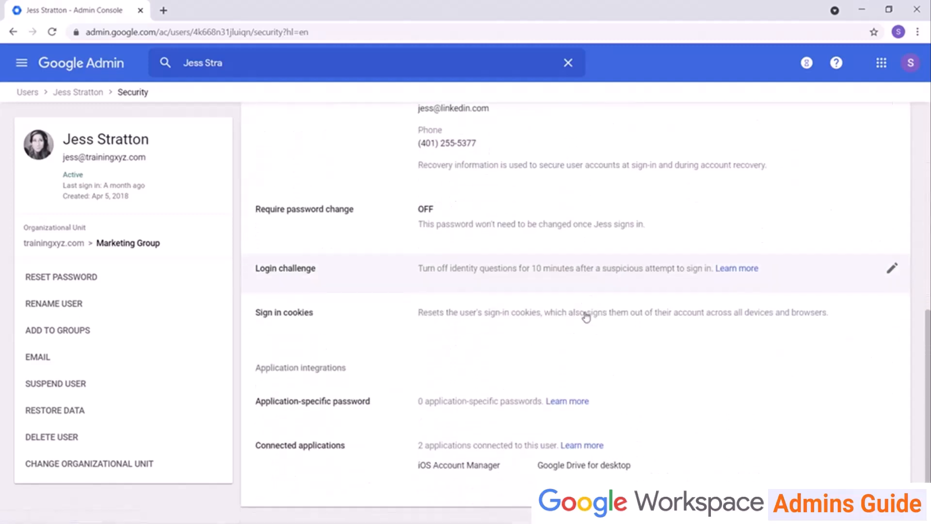
pyautogui.scroll(8, 587, 316)
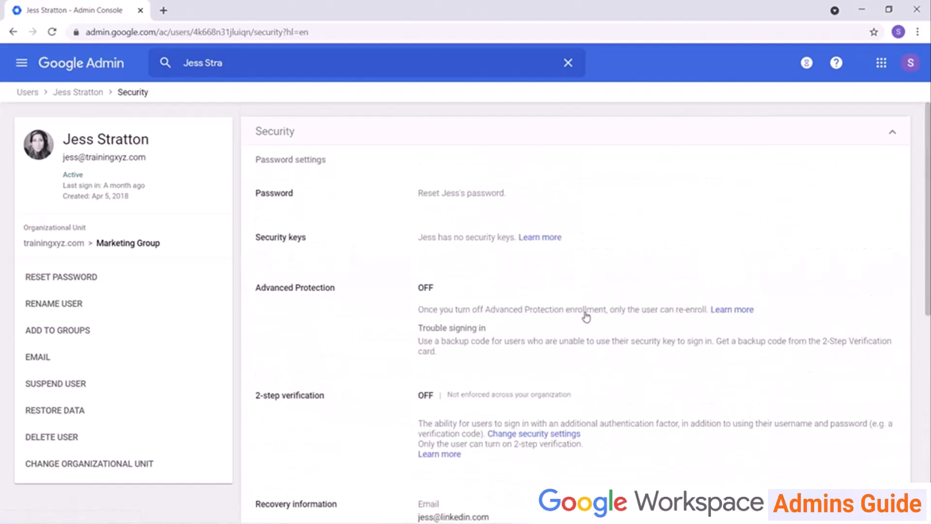
# Go back to the user's overview page and look through its Groups, Admin roles and Apps cards.
pyautogui.click(88, 93)
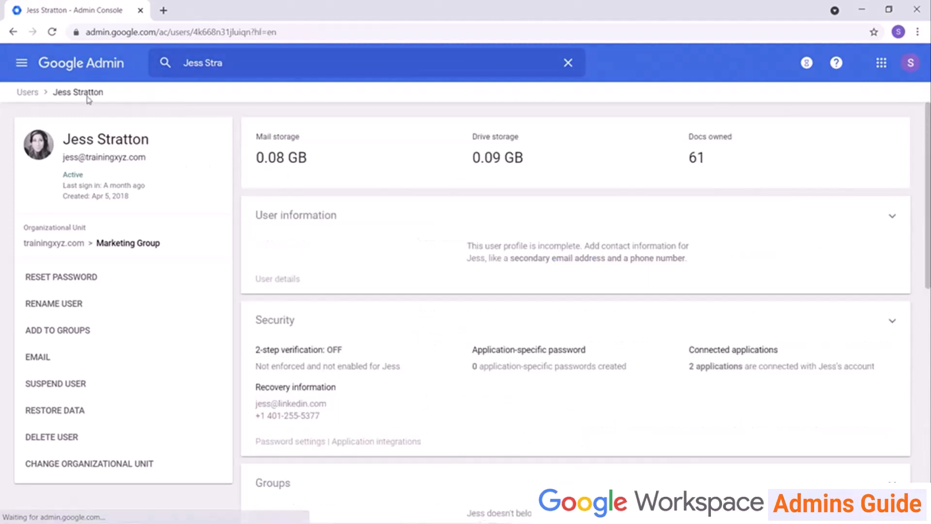
pyautogui.scroll(-5, 410, 294)
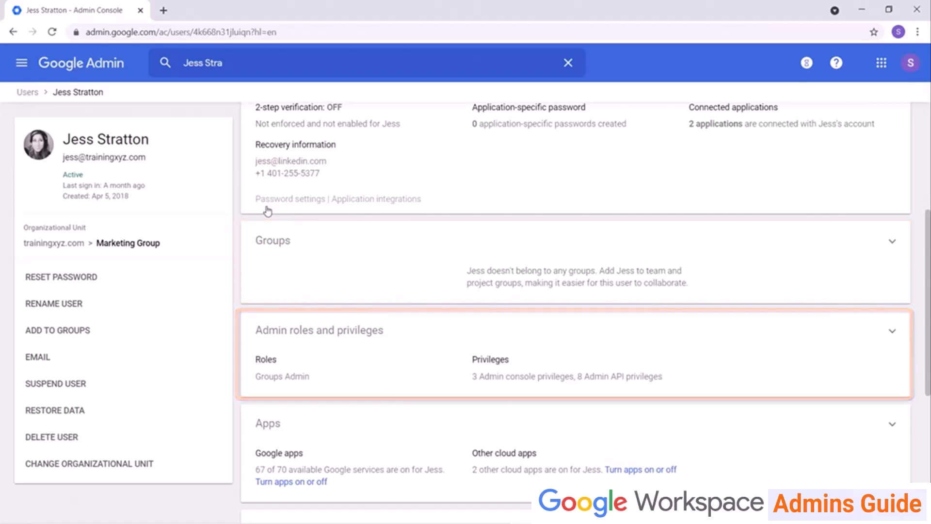
pyautogui.scroll(-6, 268, 212)
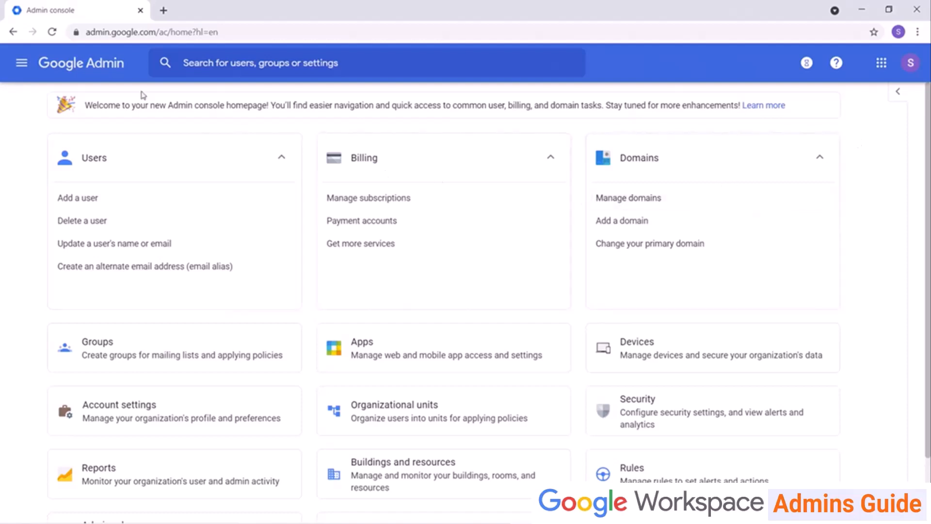
# Open the Users list, pick a user, and preview Suspend user without confirming it.
pyautogui.click(90, 159)
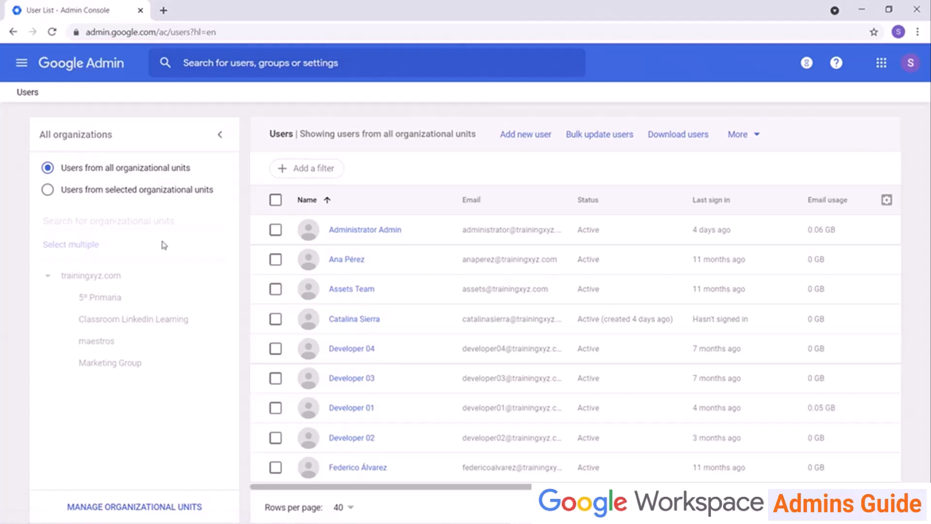
pyautogui.moveTo(383, 267)
pyautogui.click(347, 260)
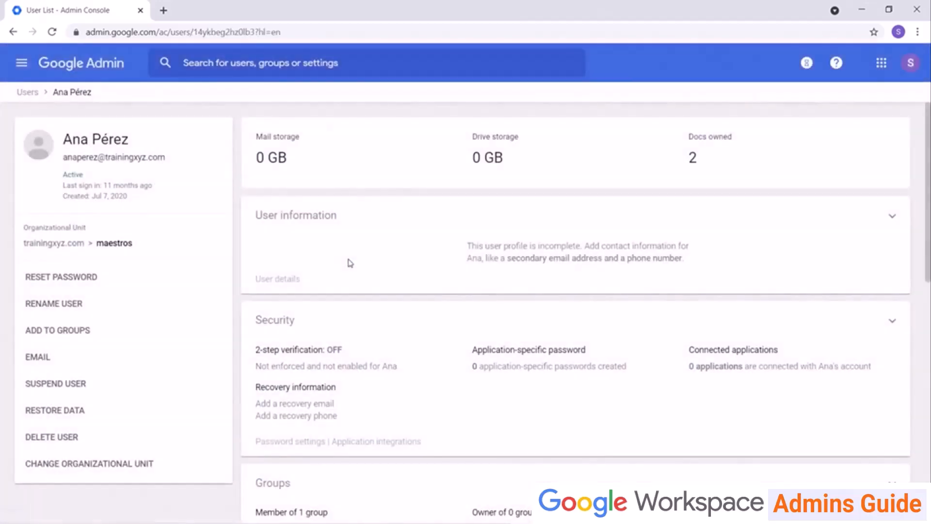
pyautogui.click(58, 382)
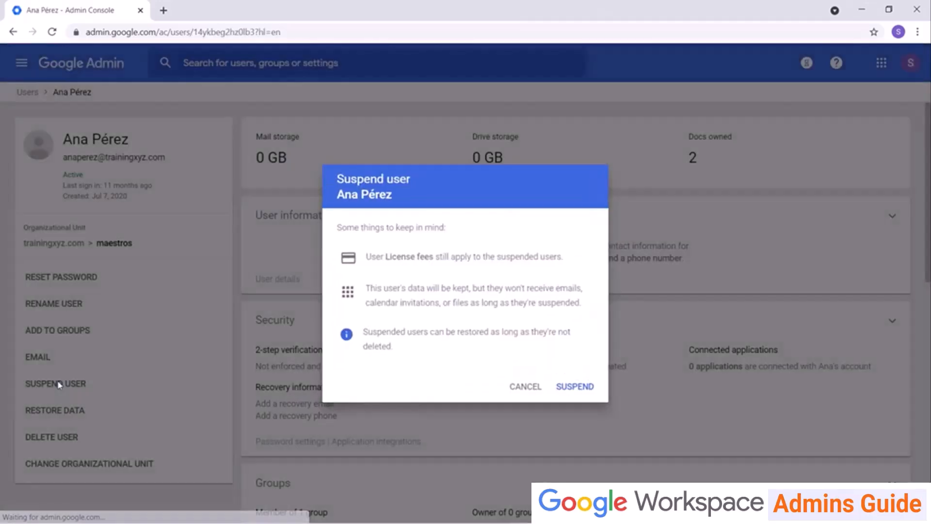
pyautogui.click(529, 386)
# Back in the Users list, preview suspending that user from the row's More menu, then cancel.
pyautogui.click(34, 92)
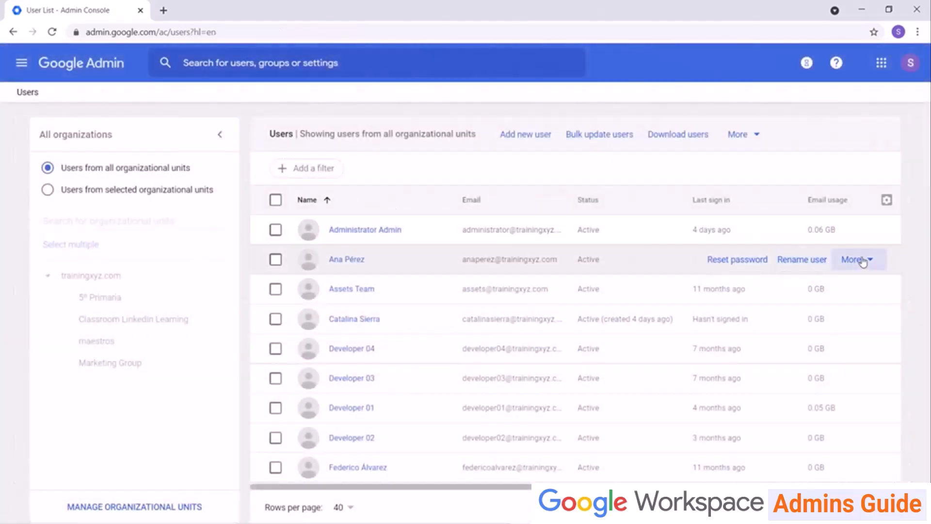
pyautogui.click(854, 259)
pyautogui.click(796, 360)
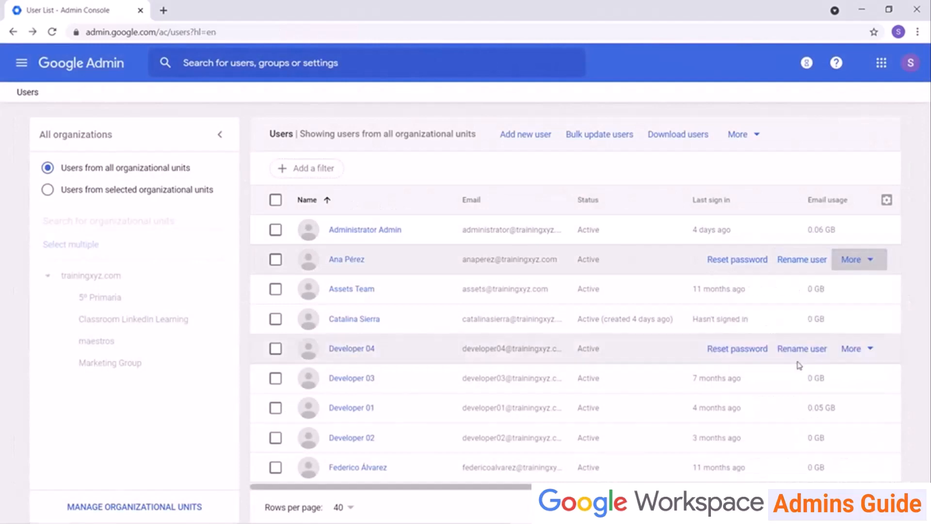
pyautogui.click(527, 385)
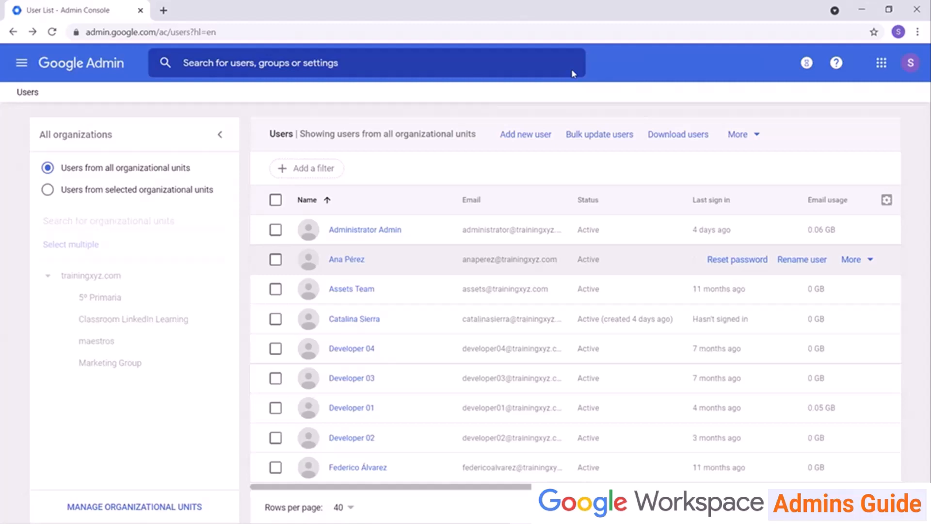
# Select user 1 in the Users list and choose Delete selected users.
pyautogui.scroll(-5, 524, 266)
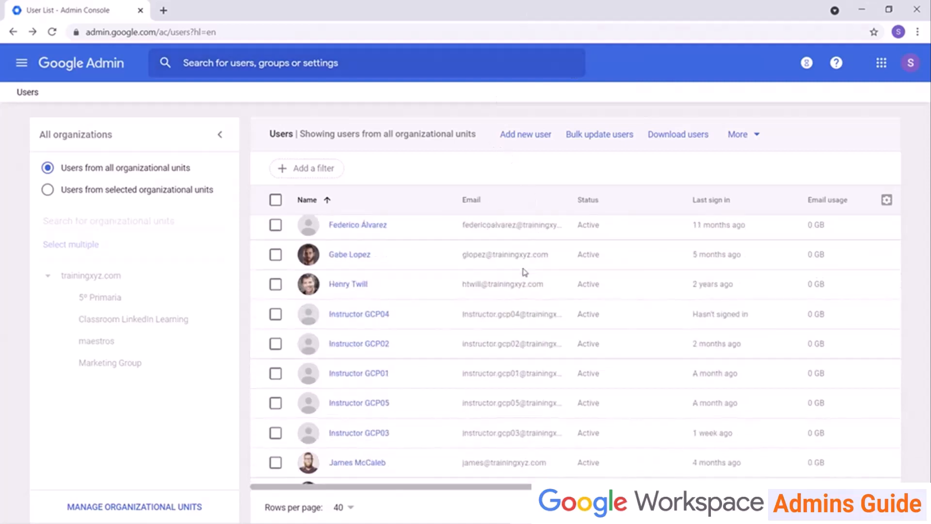
pyautogui.scroll(-6, 524, 272)
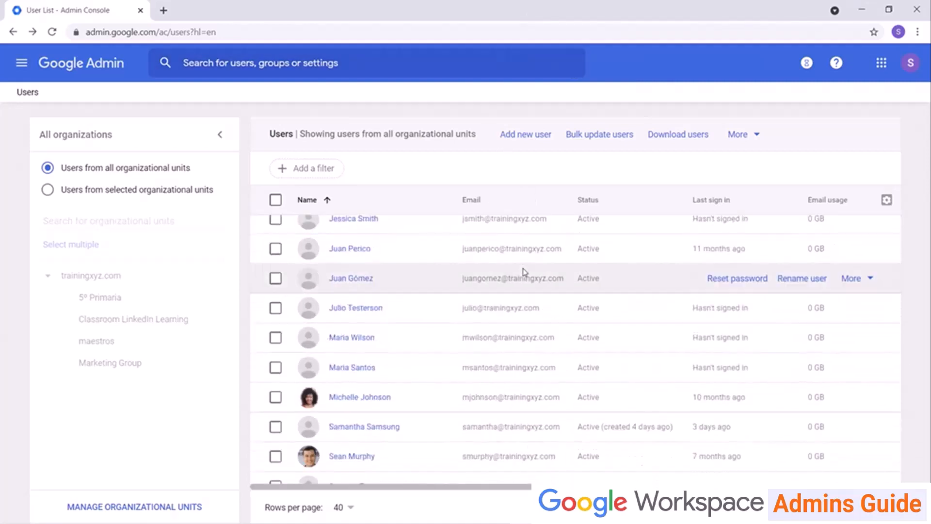
pyautogui.scroll(-3, 524, 272)
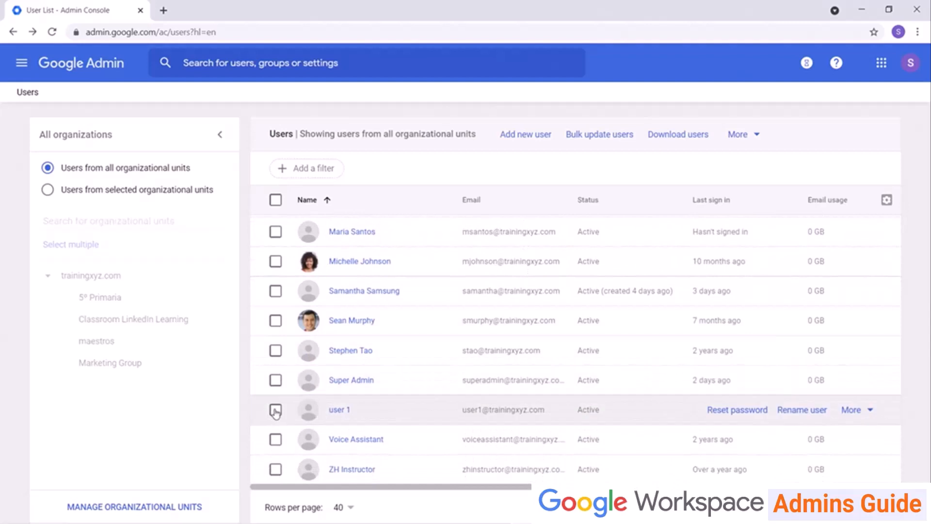
pyautogui.click(275, 410)
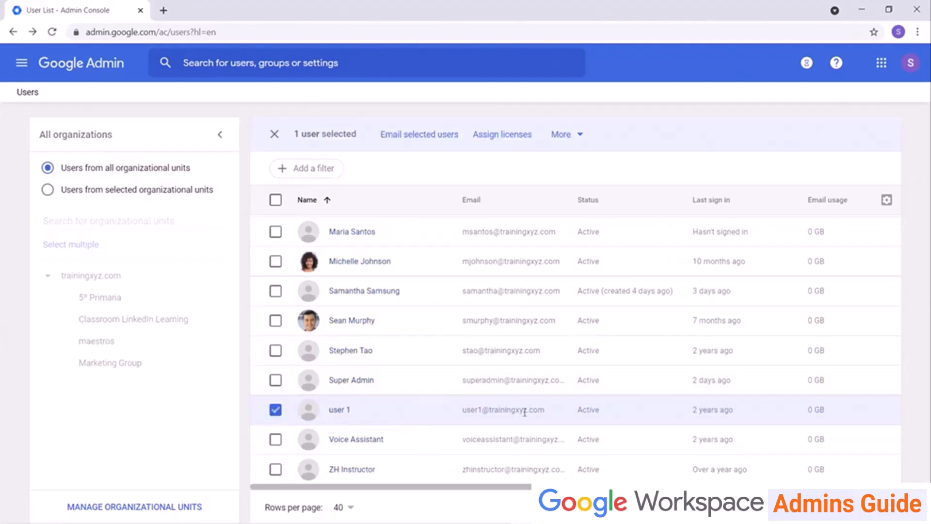
pyautogui.click(586, 138)
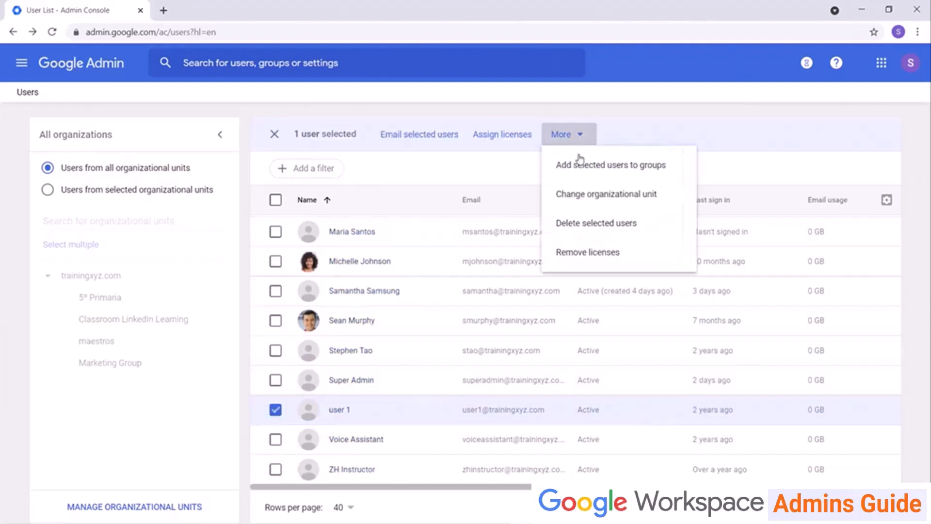
pyautogui.click(583, 224)
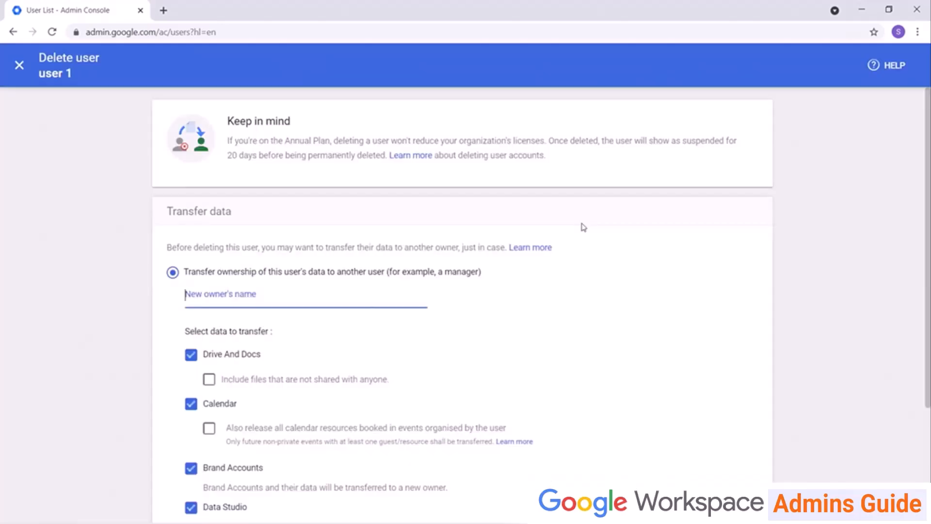
# Keep Transfer ownership, choose the new owner by name, and confirm deleting user 1.
pyautogui.scroll(-3, 564, 264)
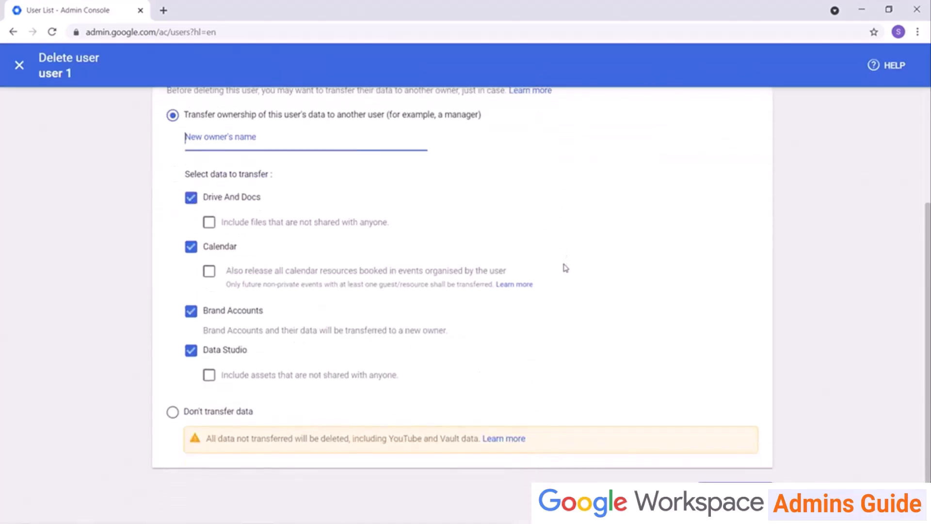
pyautogui.click(172, 412)
pyautogui.scroll(3, 181, 391)
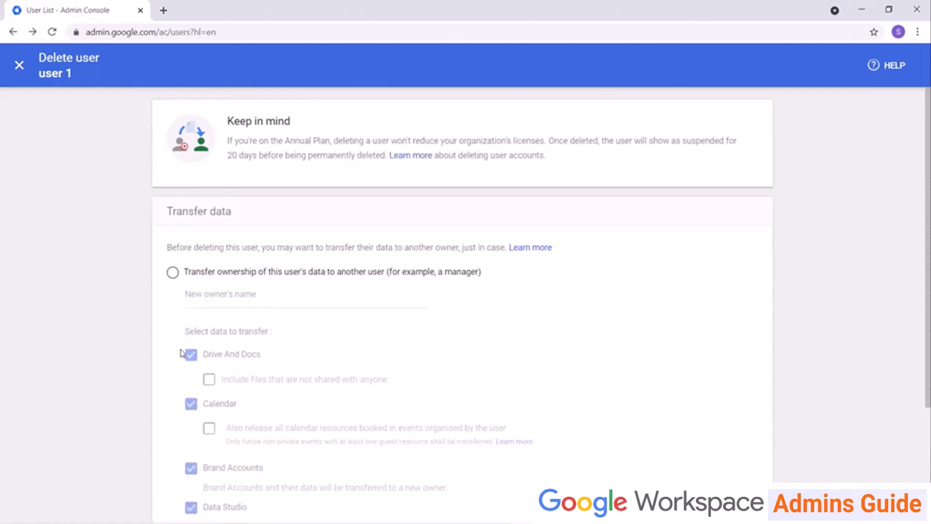
pyautogui.click(173, 273)
pyautogui.scroll(-3, 375, 306)
pyautogui.click(266, 138)
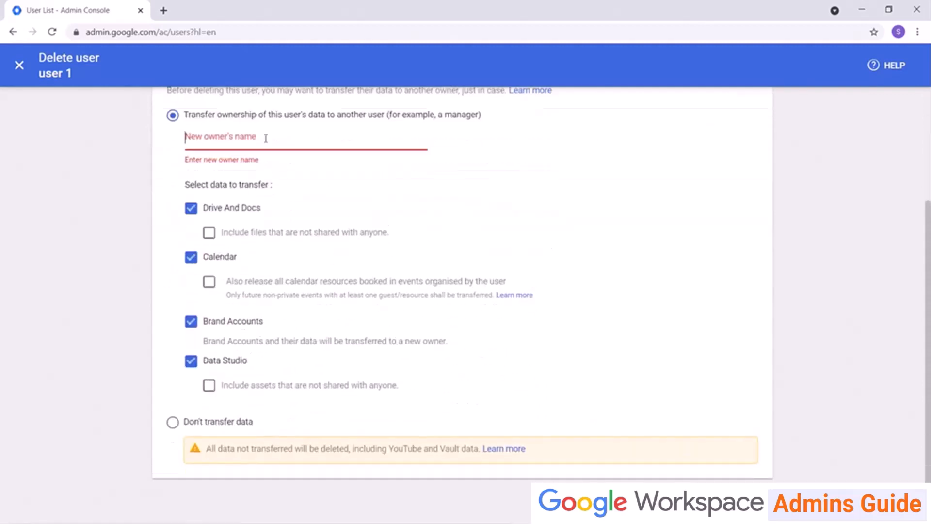
pyautogui.write('jess')
pyautogui.click(241, 169)
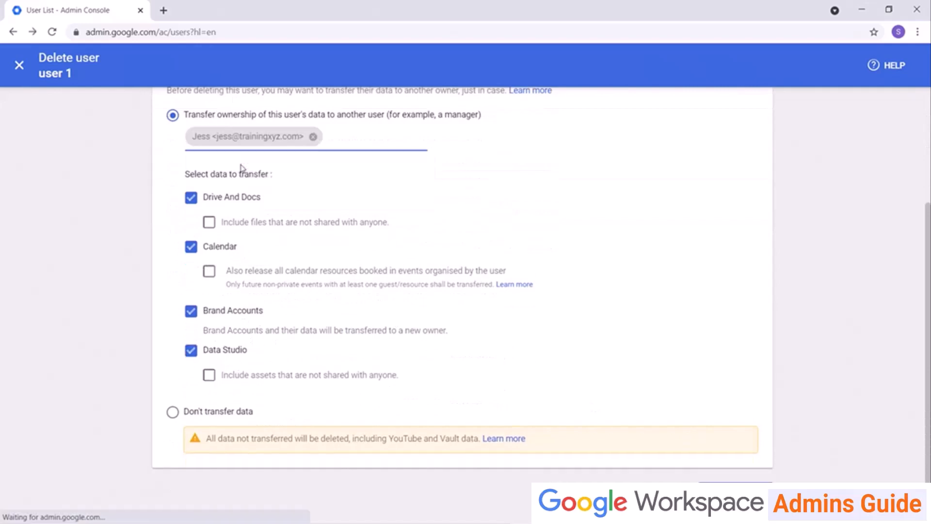
pyautogui.click(706, 483)
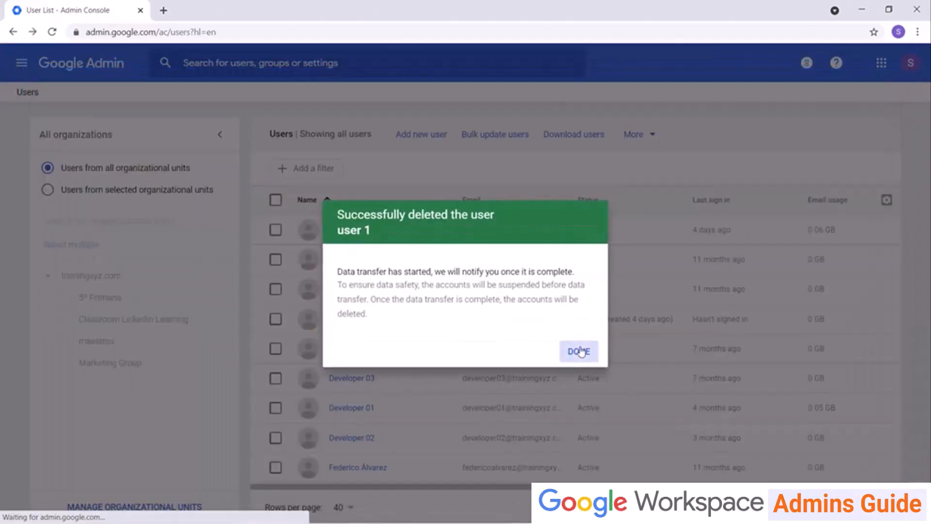
pyautogui.click(580, 352)
# Filter the Users list to Recently deleted users, then open Groups from the home page.
pyautogui.click(309, 169)
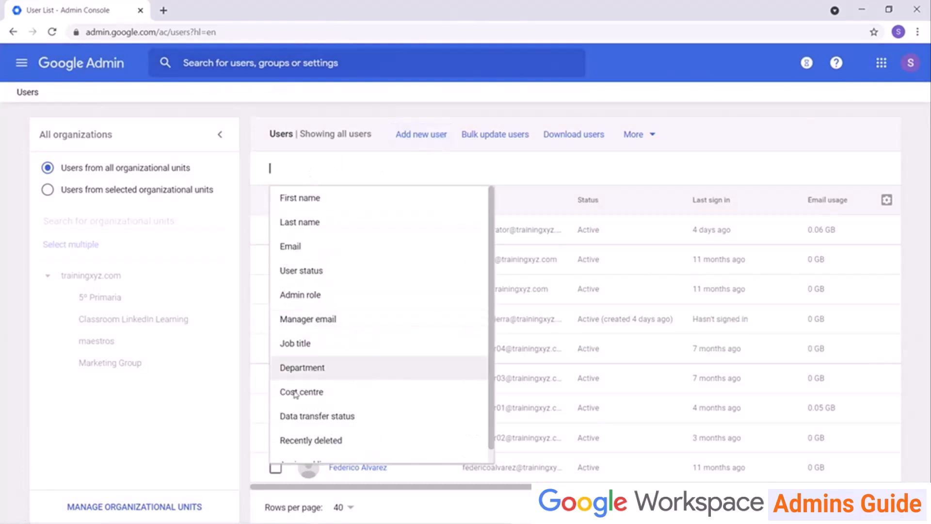
pyautogui.click(303, 439)
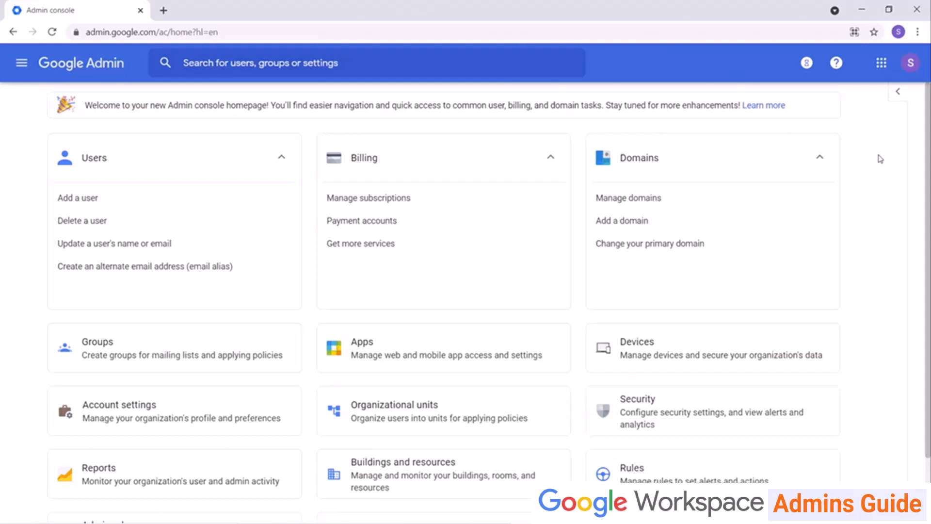
pyautogui.click(265, 353)
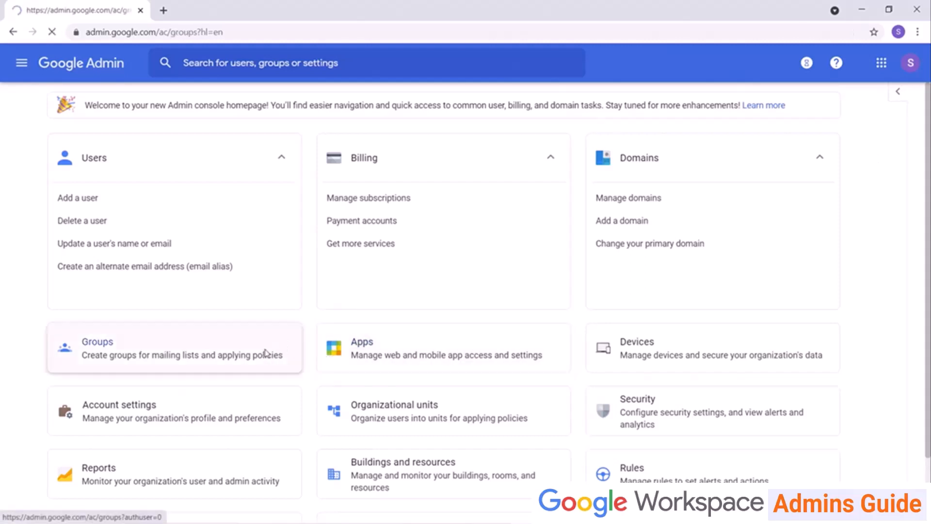
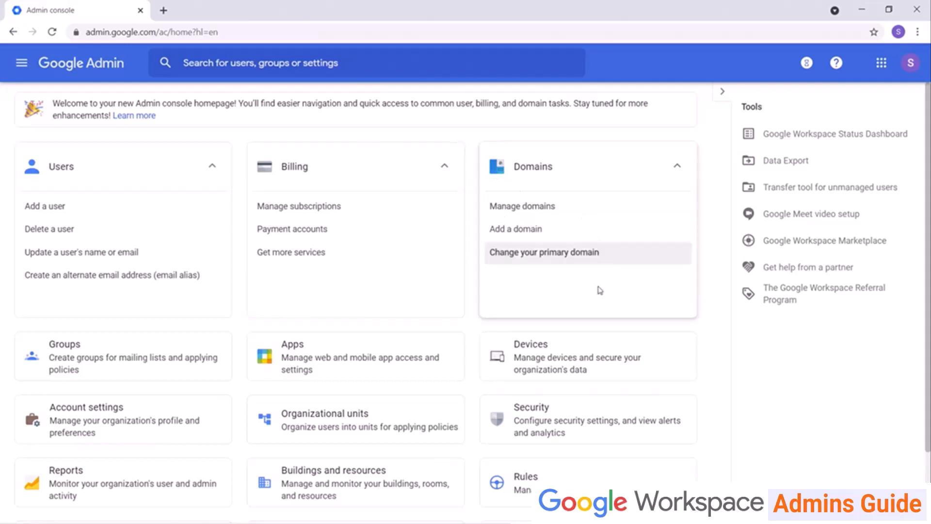
# Open the Devices card from the Admin console home page.
pyautogui.click(584, 357)
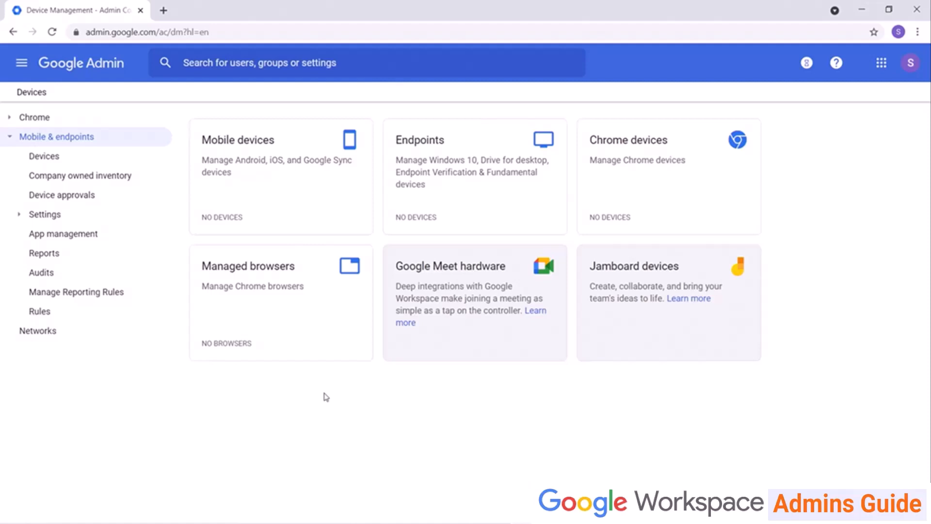
# Open the Mobile management options under Settings > Universal settings > General.
pyautogui.click(81, 224)
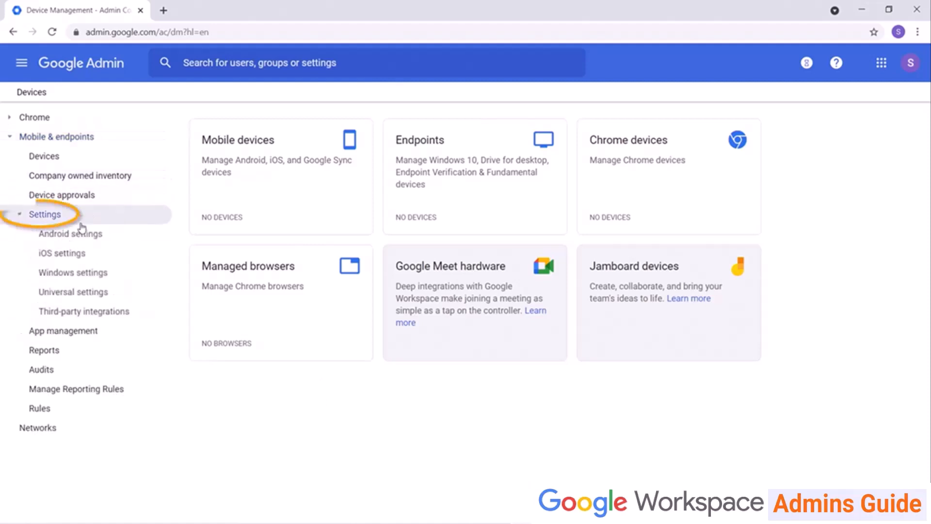
pyautogui.click(75, 291)
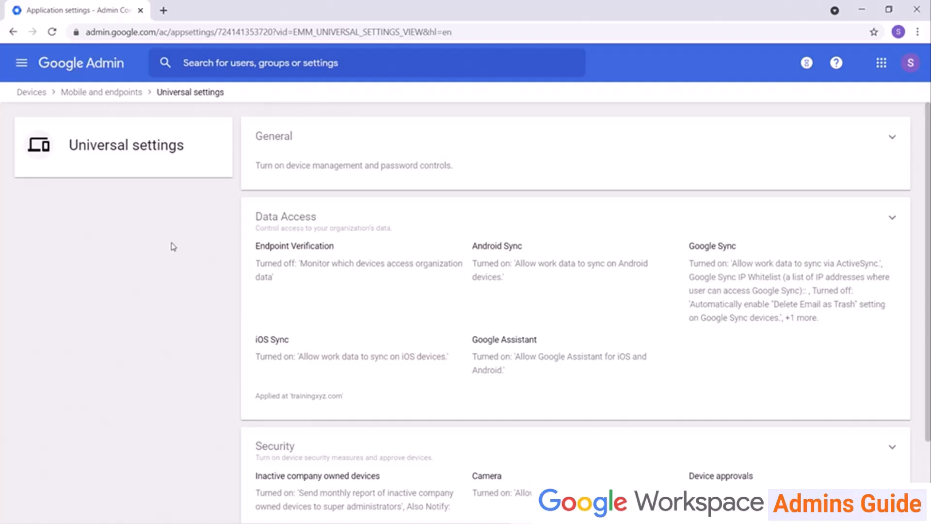
pyautogui.click(891, 139)
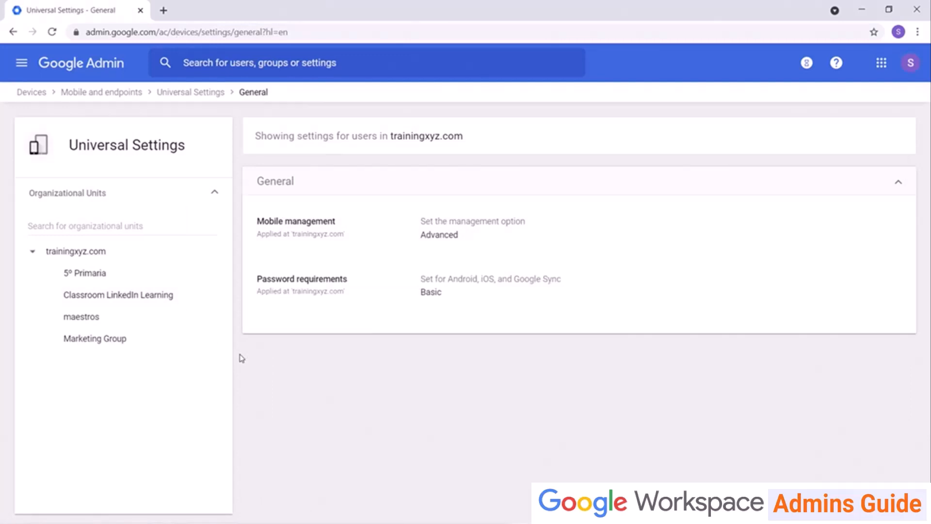
pyautogui.click(358, 232)
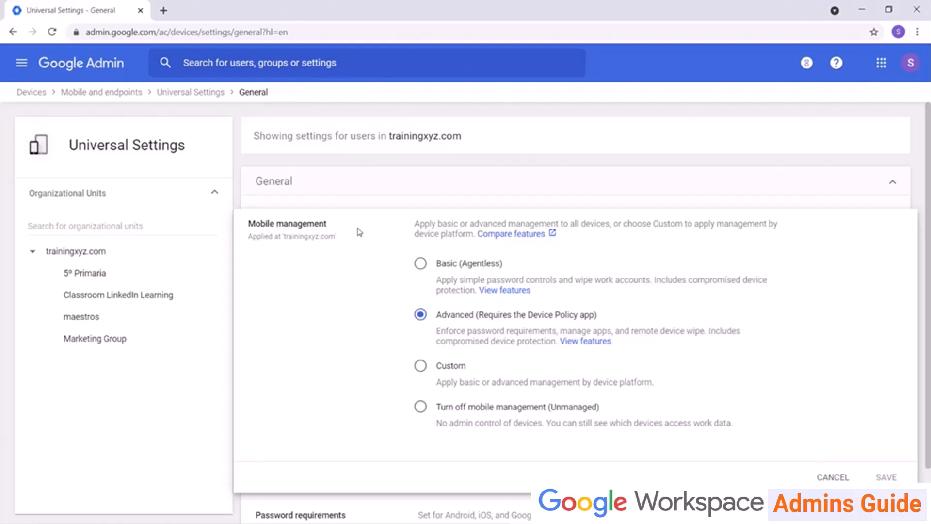
# Detour to the Apps page, reopen Mobile management, then return to the Universal settings overview.
pyautogui.click(86, 64)
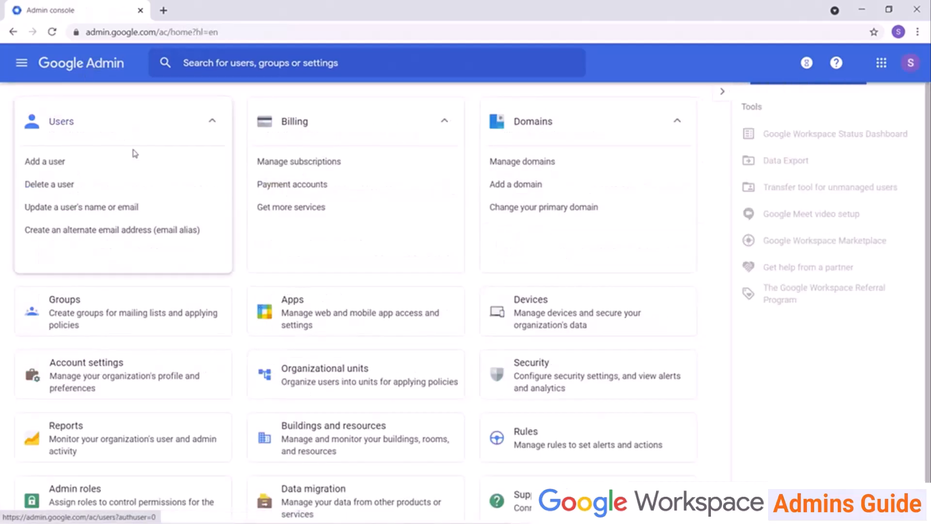
pyautogui.click(344, 361)
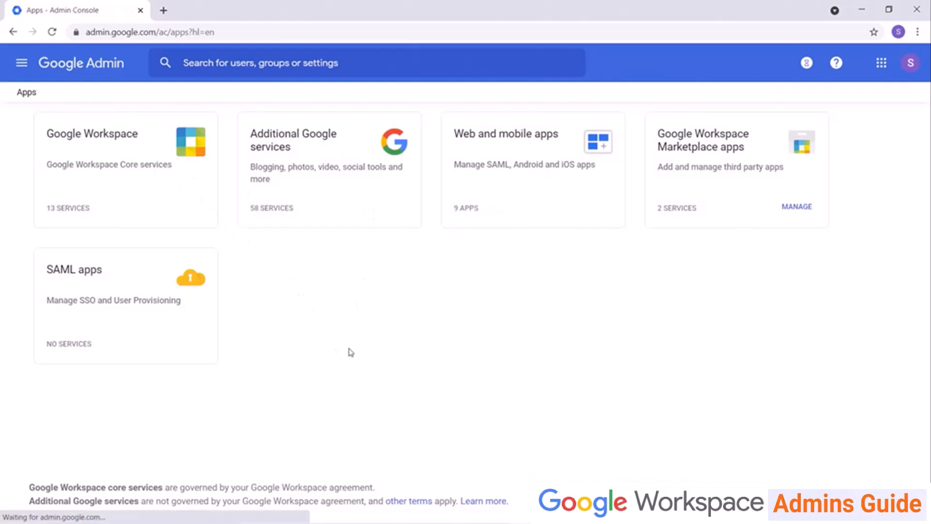
pyautogui.click(13, 32)
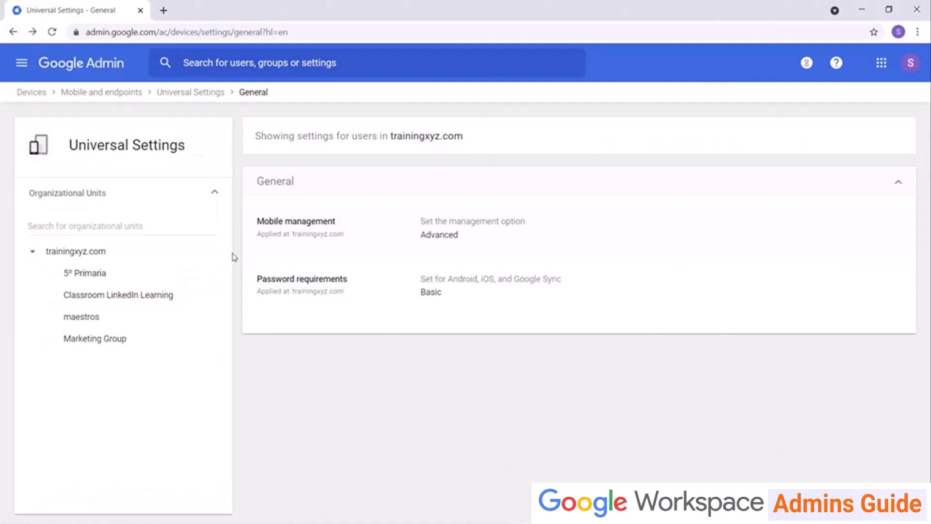
pyautogui.click(313, 241)
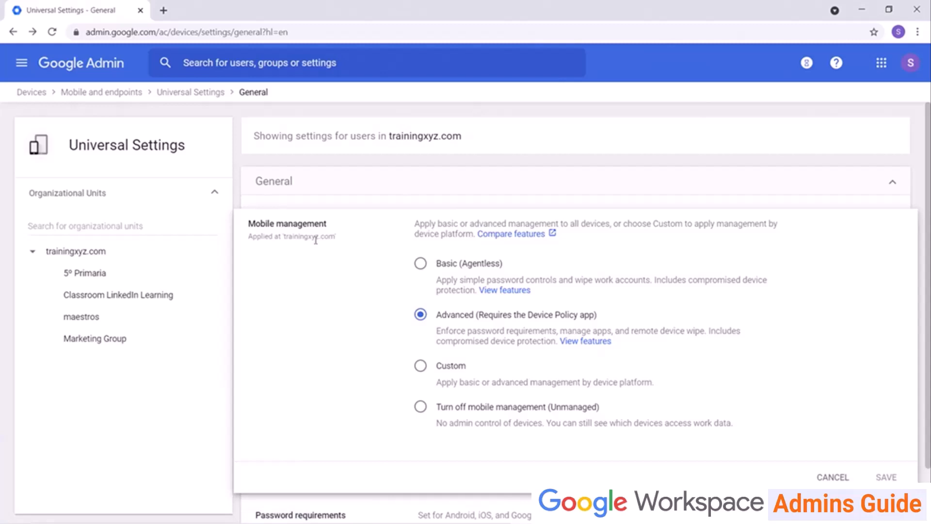
pyautogui.click(209, 93)
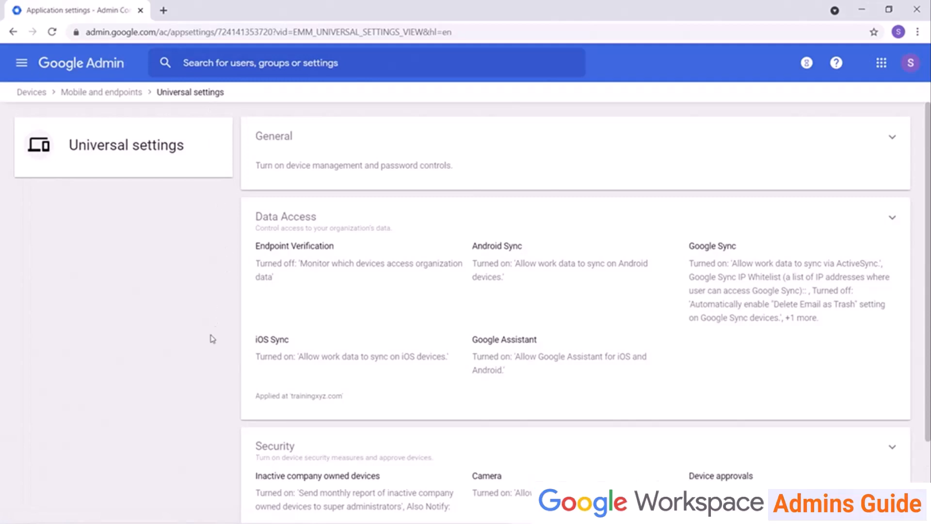
# Open the universal Security settings and scroll through the device approval options.
pyautogui.scroll(-3, 363, 331)
pyautogui.click(742, 388)
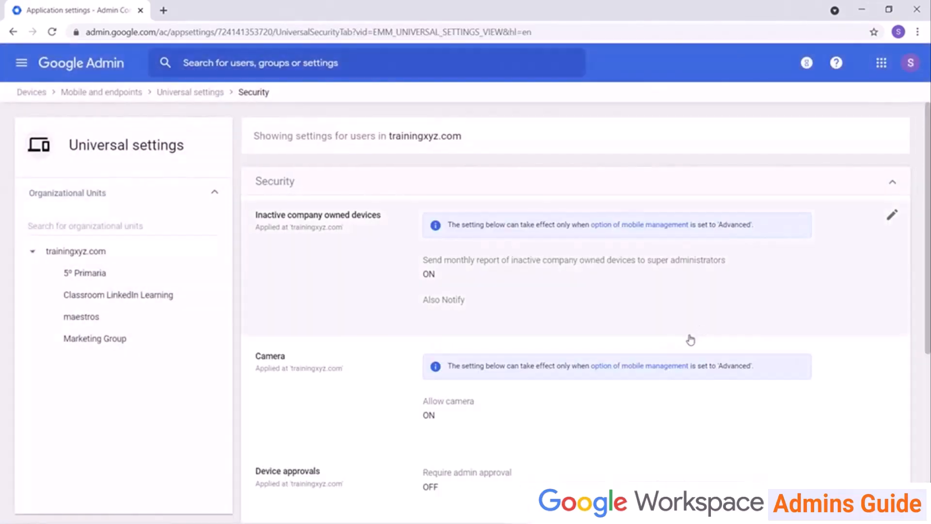
pyautogui.scroll(-5, 690, 339)
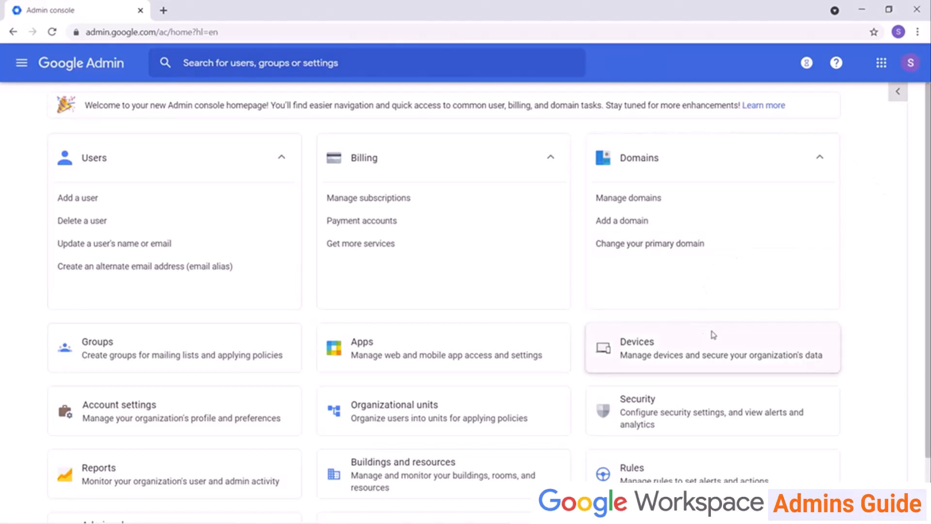
# Reach Universal settings > General in Devices, searching settings for 'mobile management'.
pyautogui.click(672, 347)
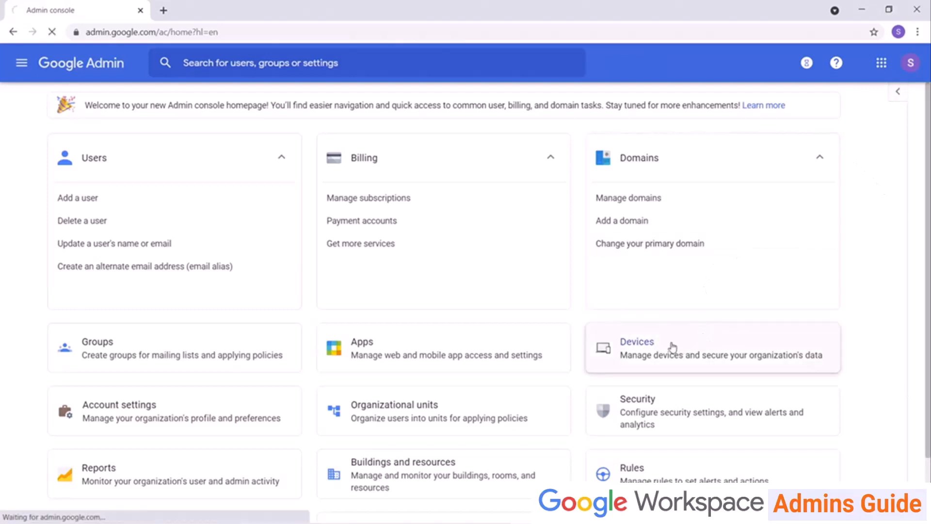
pyautogui.click(38, 218)
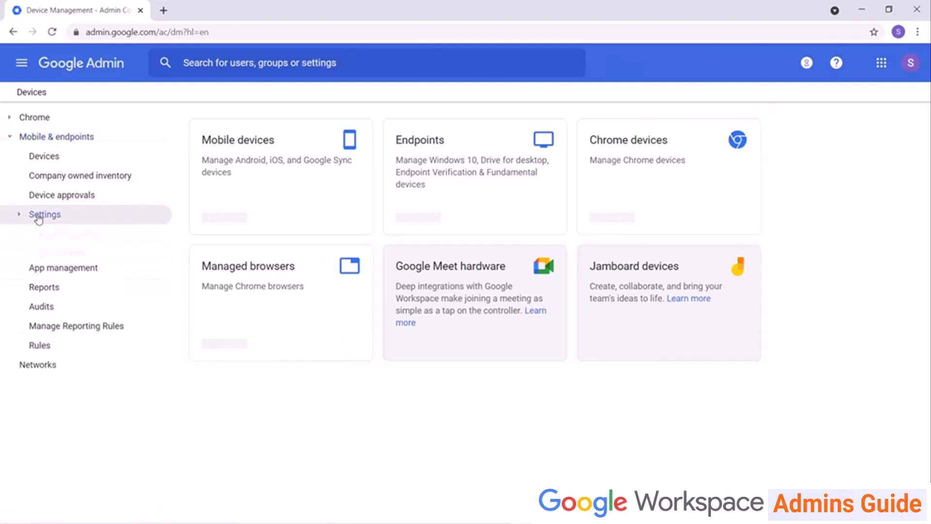
pyautogui.click(77, 297)
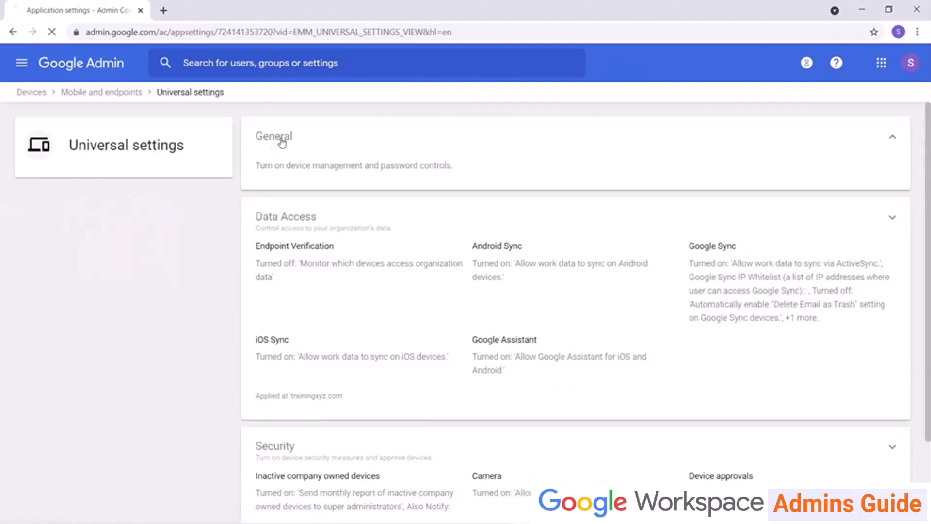
pyautogui.click(280, 141)
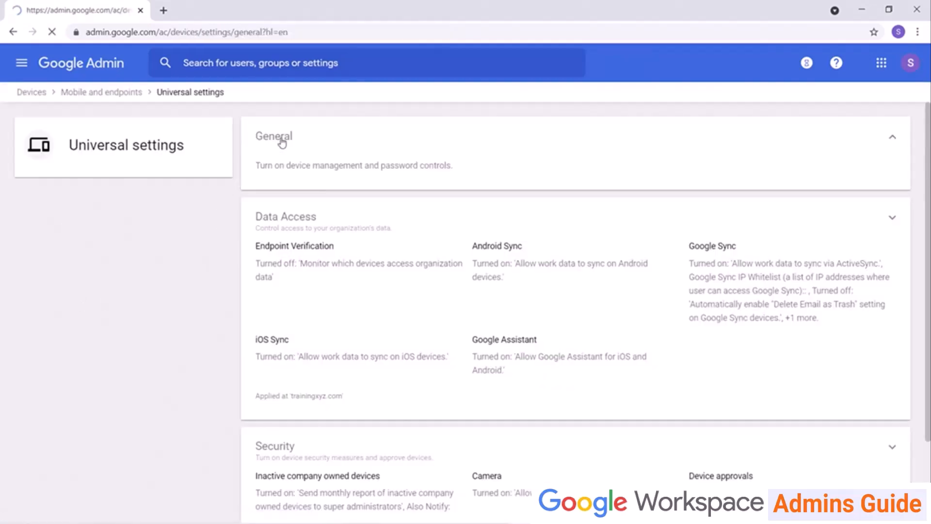
pyautogui.click(256, 58)
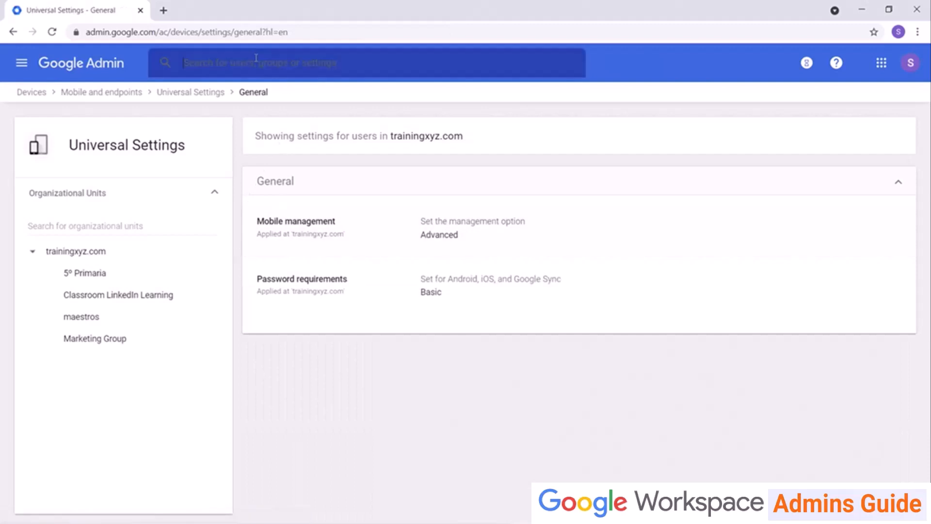
pyautogui.write('mobile management')
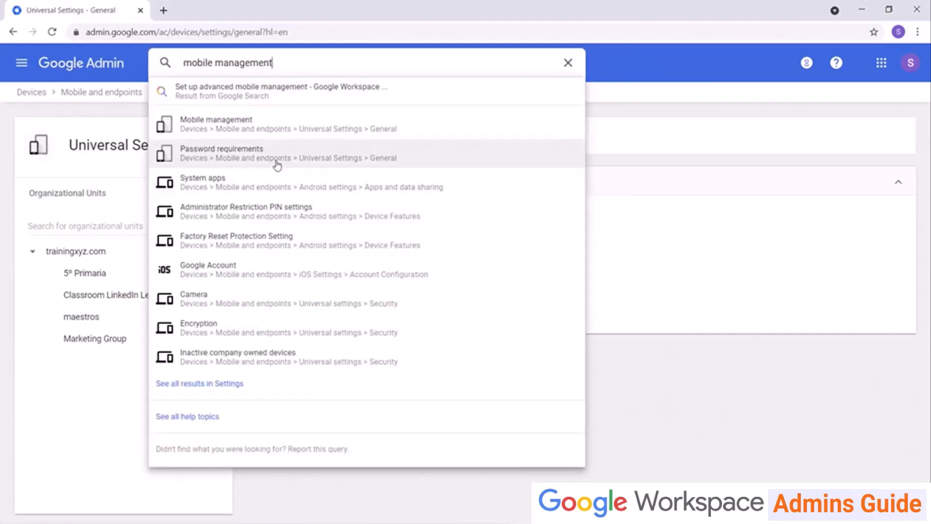
pyautogui.click(276, 164)
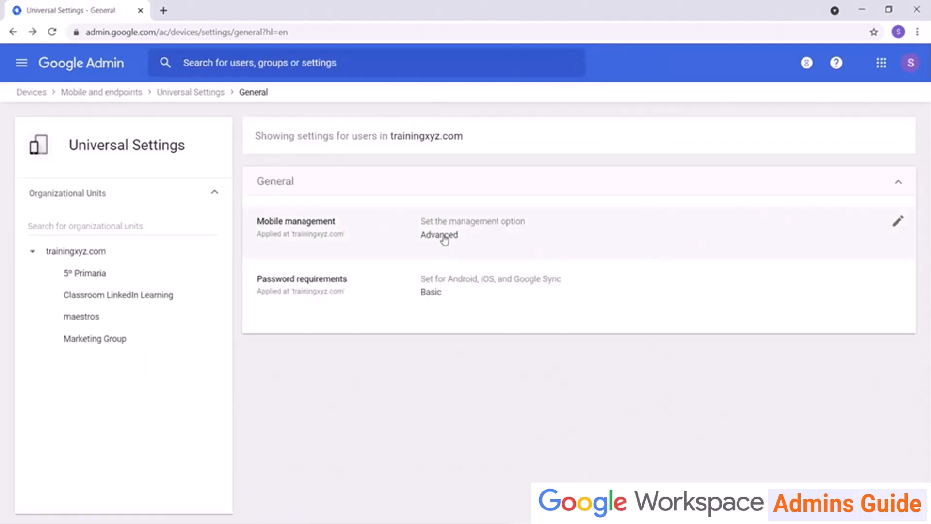
# Set Mobile management to Advanced, save, and reload to confirm the change.
pyautogui.click(445, 240)
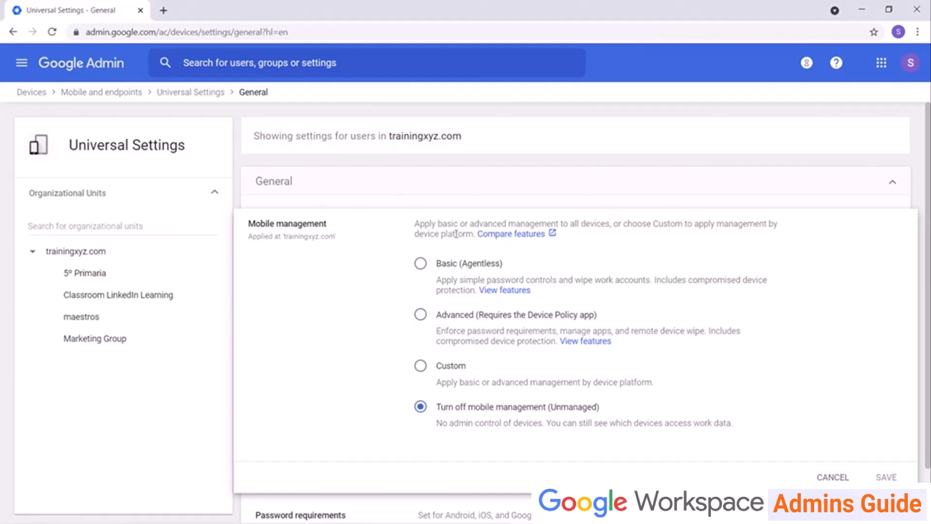
pyautogui.click(422, 316)
pyautogui.scroll(-3, 671, 349)
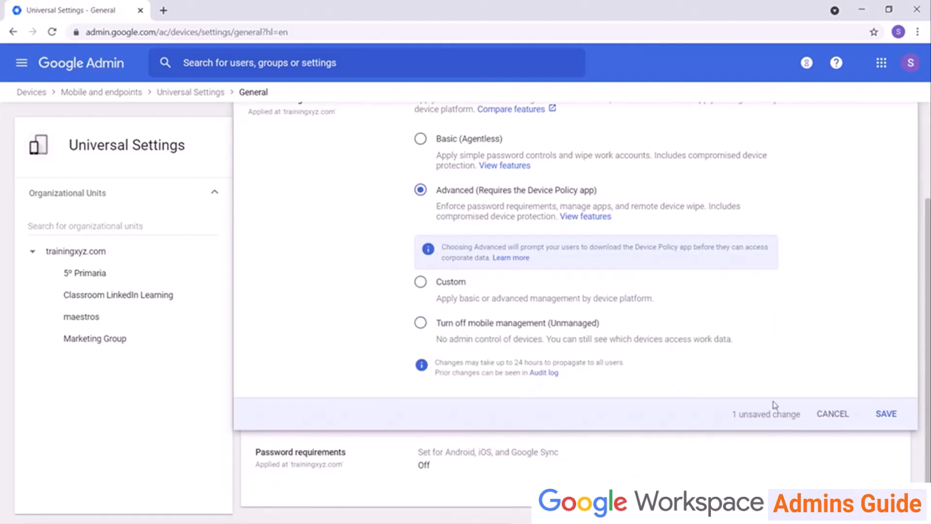
pyautogui.click(887, 415)
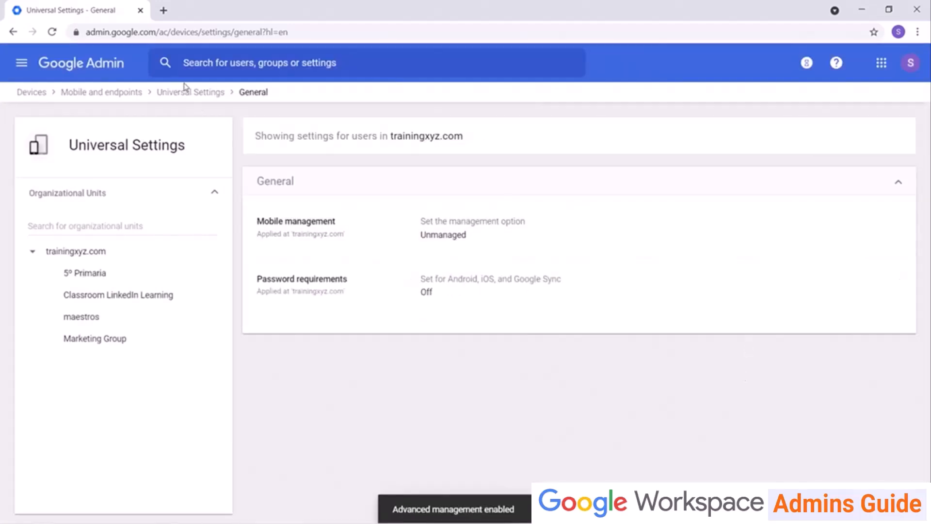
pyautogui.click(54, 34)
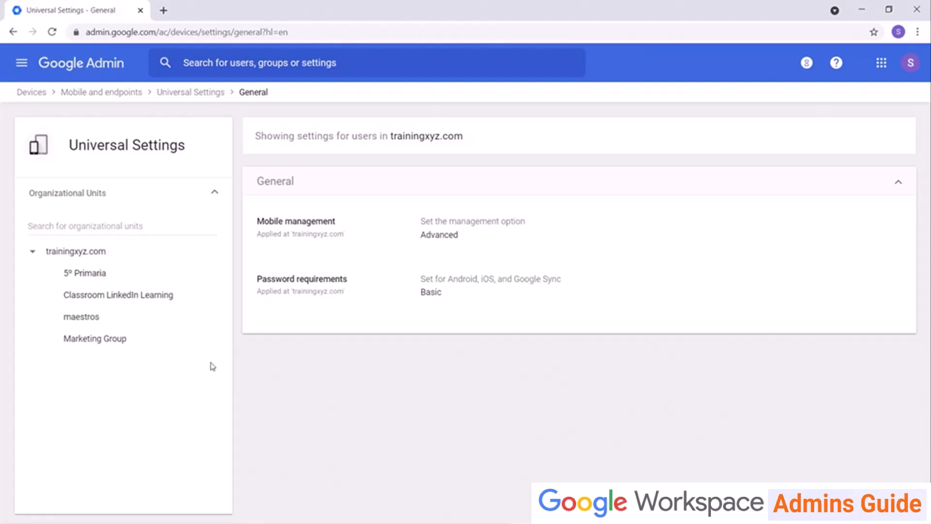
pyautogui.click(108, 62)
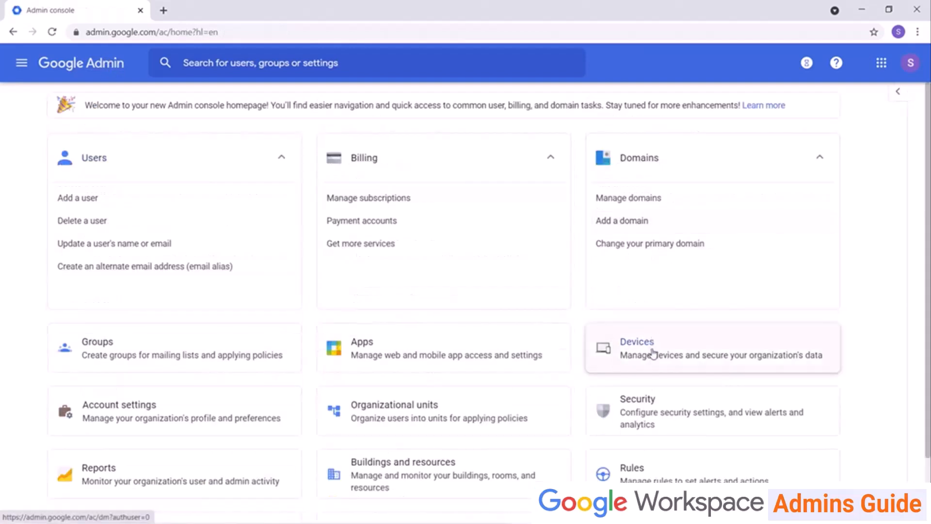
# Open the Mobile devices list and preview an Android company-owned device import, then cancel.
pyautogui.click(653, 356)
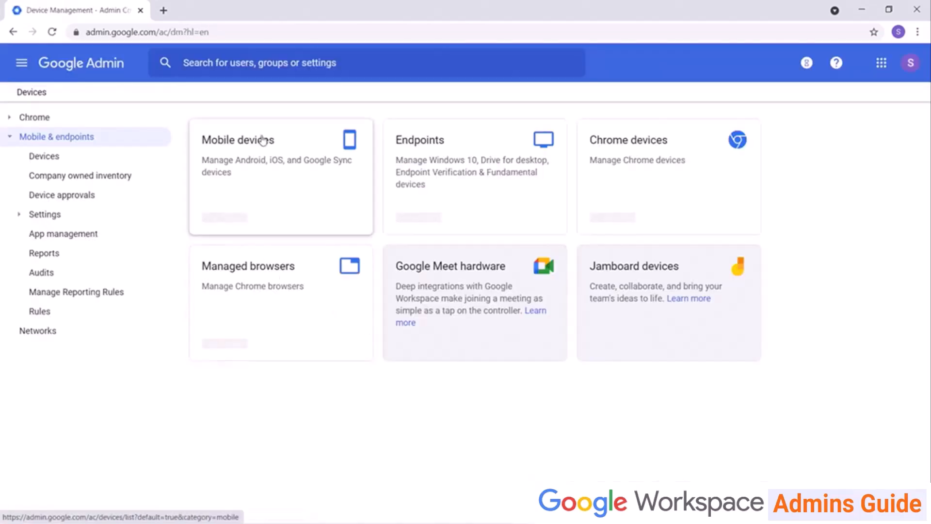
pyautogui.click(250, 143)
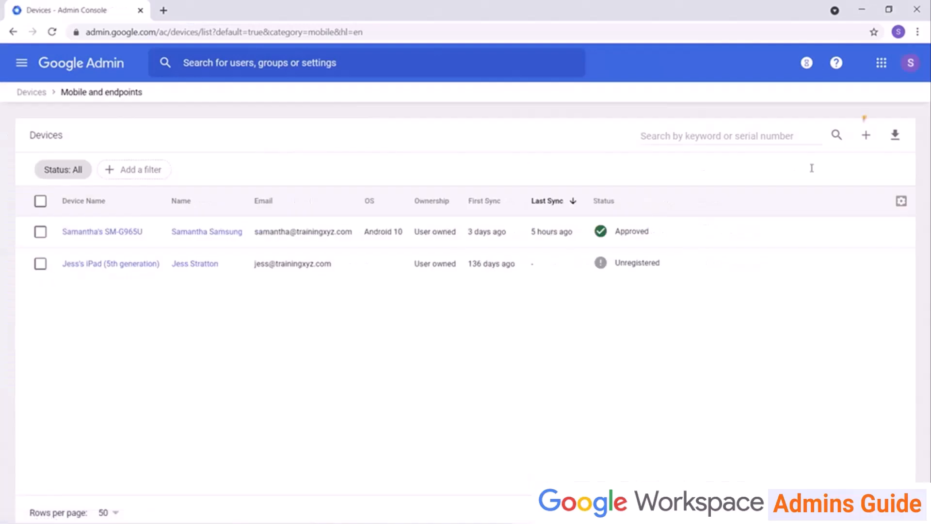
pyautogui.click(862, 141)
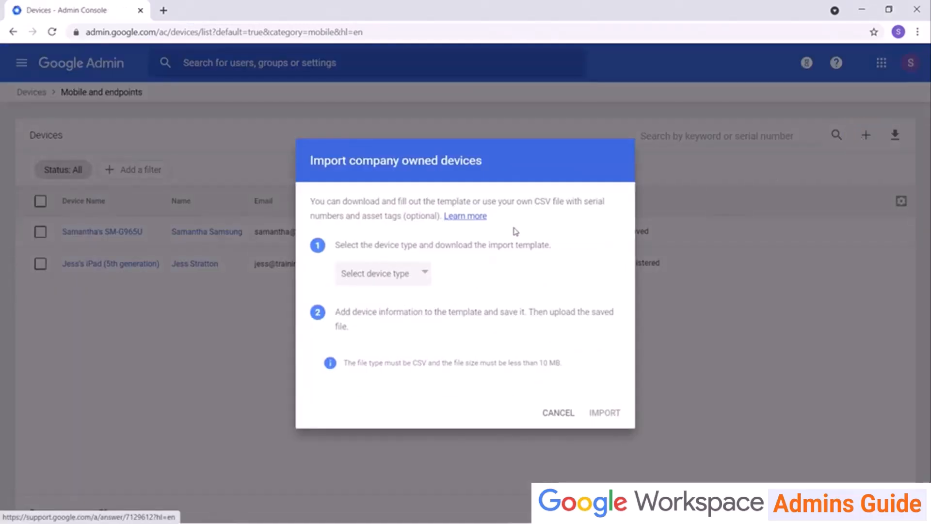
pyautogui.click(415, 273)
pyautogui.click(401, 298)
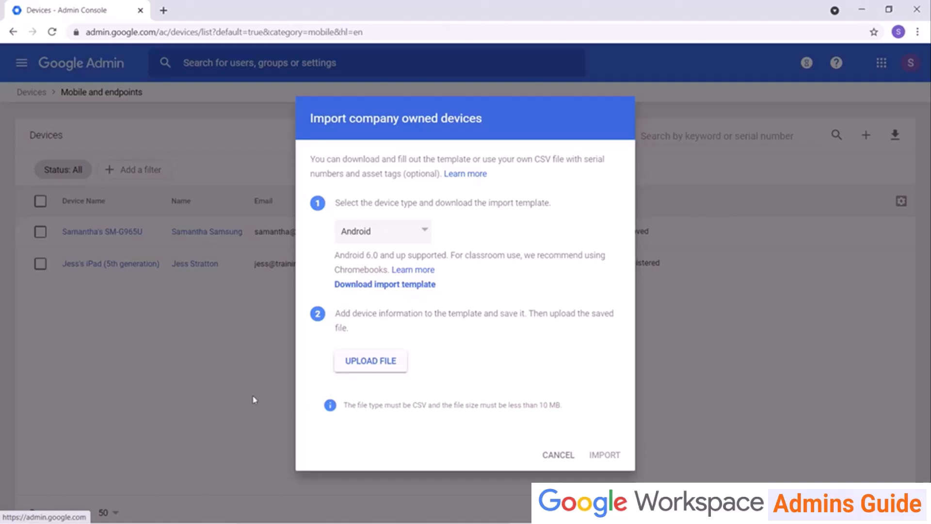
pyautogui.click(553, 453)
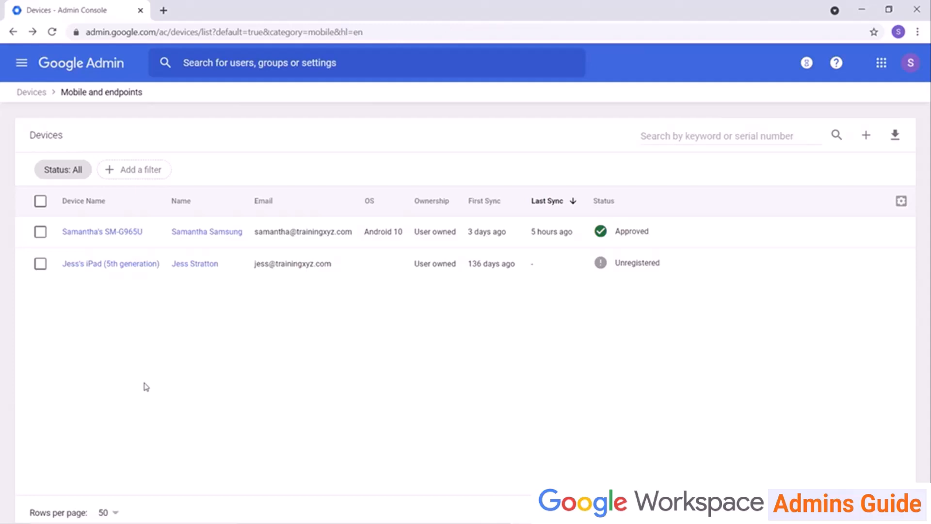
# Open Android settings, view Work profile, then return and scroll through the Android policy sections.
pyautogui.click(22, 93)
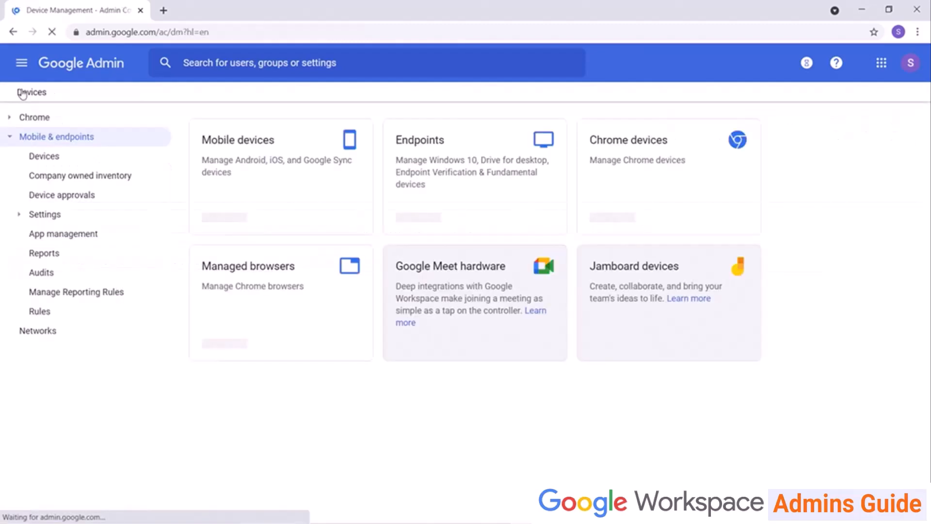
pyautogui.click(66, 221)
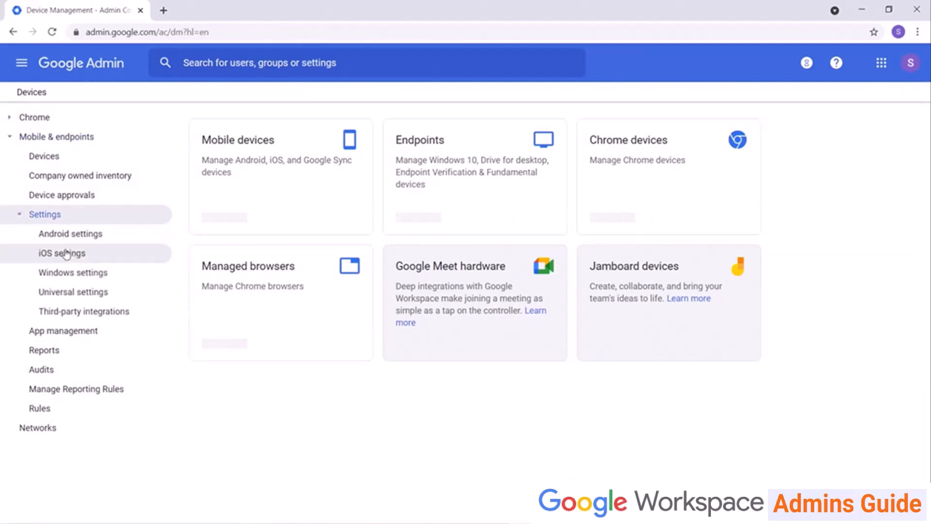
pyautogui.click(67, 238)
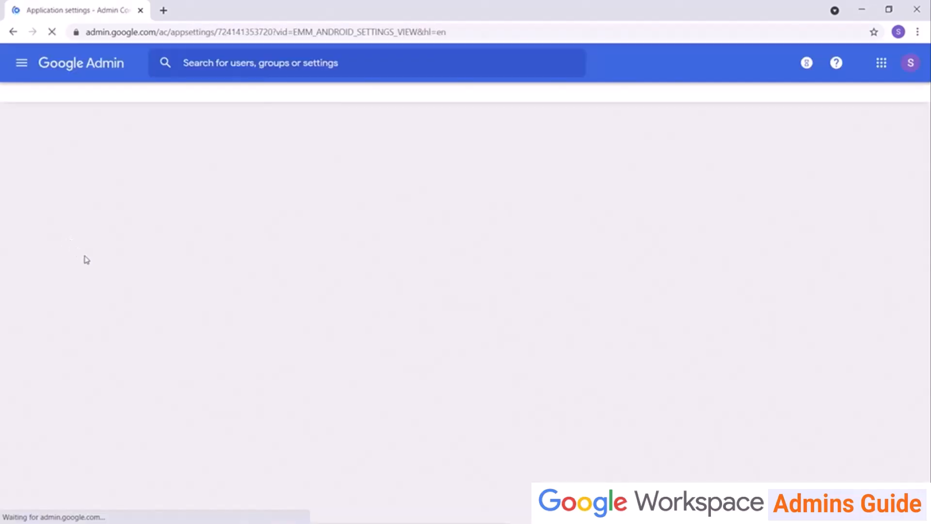
pyautogui.scroll(-4, 205, 251)
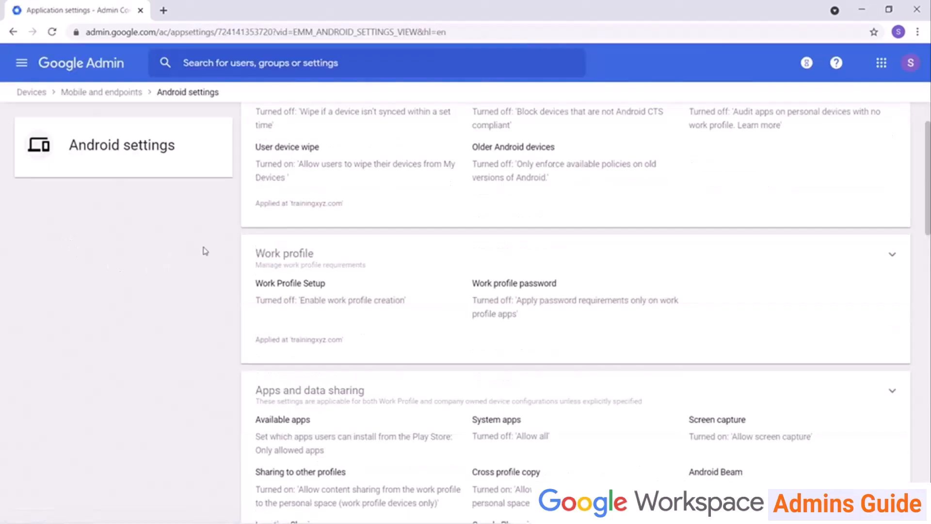
pyautogui.click(305, 141)
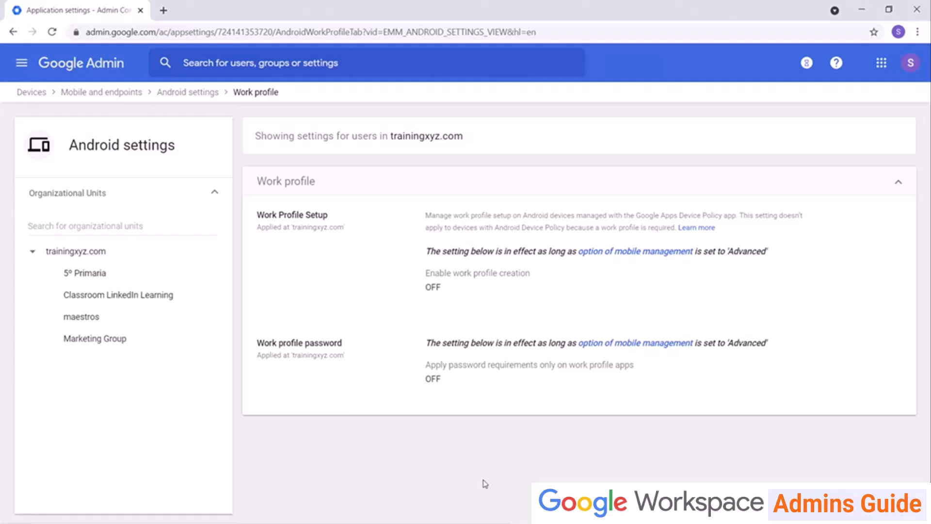
pyautogui.click(210, 93)
pyautogui.scroll(-8, 201, 349)
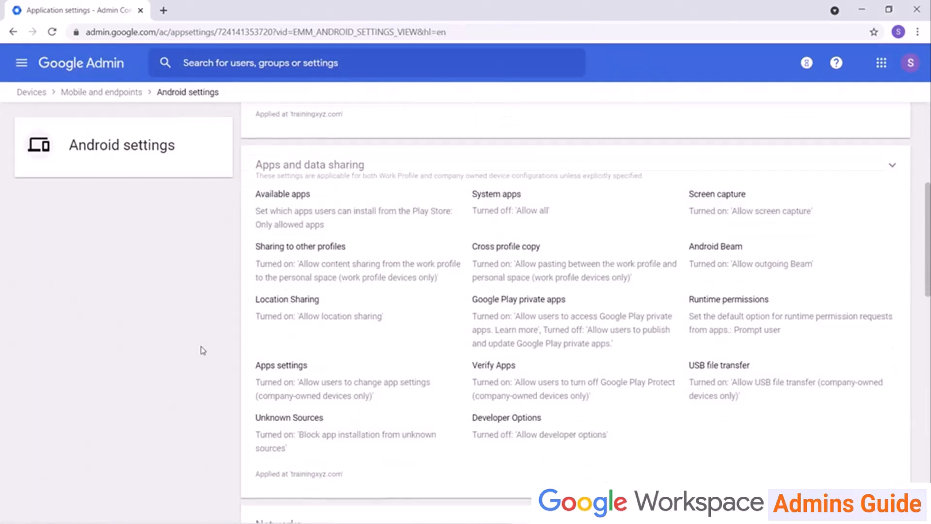
pyautogui.scroll(-3, 203, 350)
pyautogui.scroll(9, 203, 350)
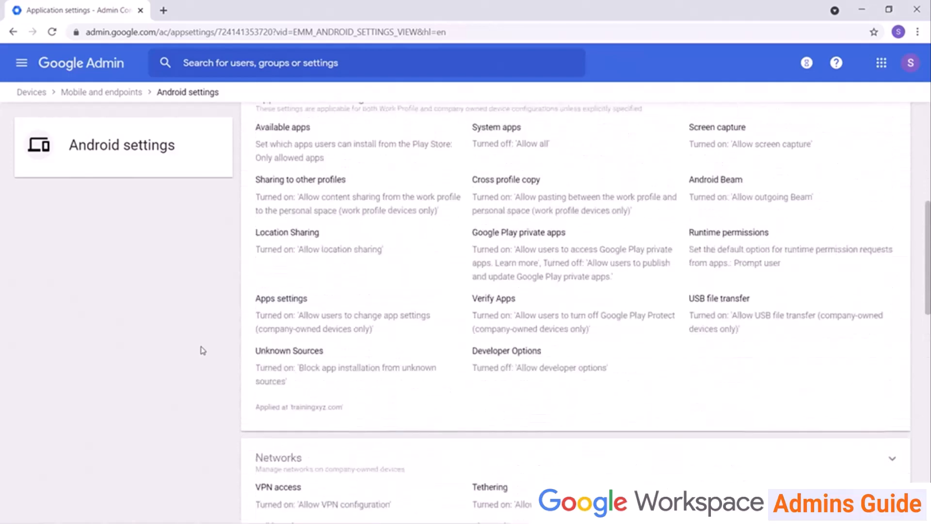
pyautogui.scroll(2, 203, 350)
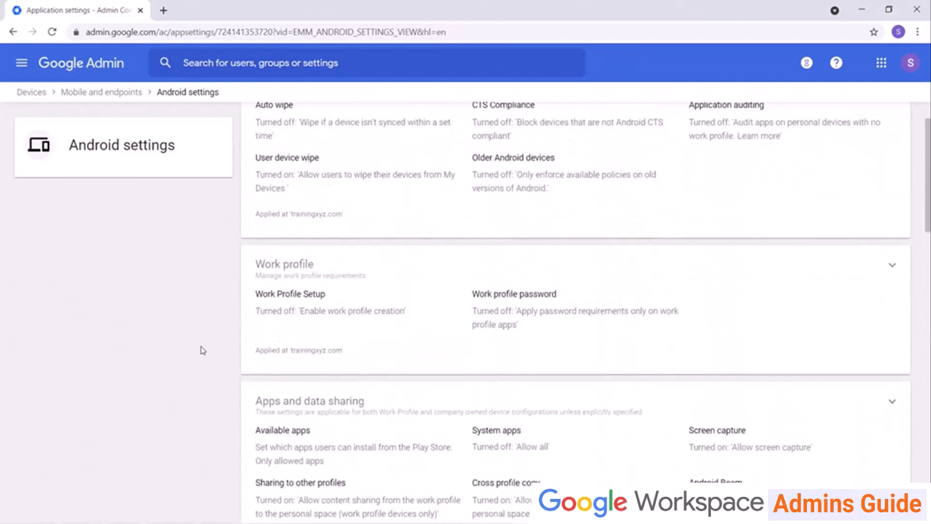
pyautogui.scroll(-12, 203, 350)
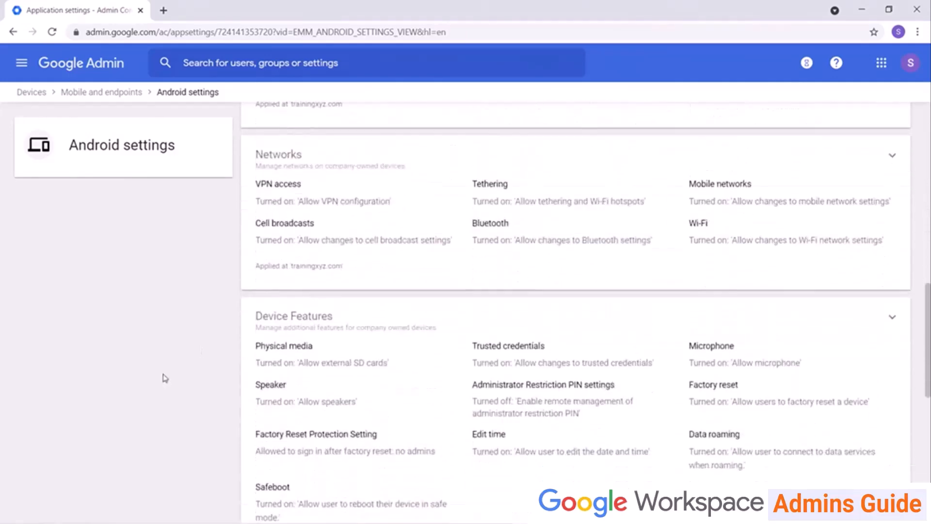
pyautogui.scroll(12, 164, 378)
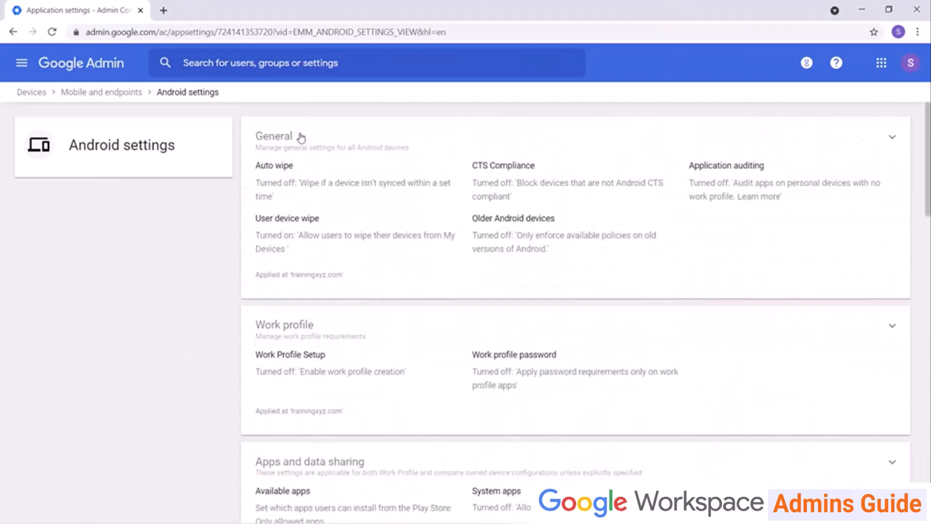
# Review Android General settings: Auto wipe, CTS Compliance and Application auditing, all OFF.
pyautogui.click(301, 138)
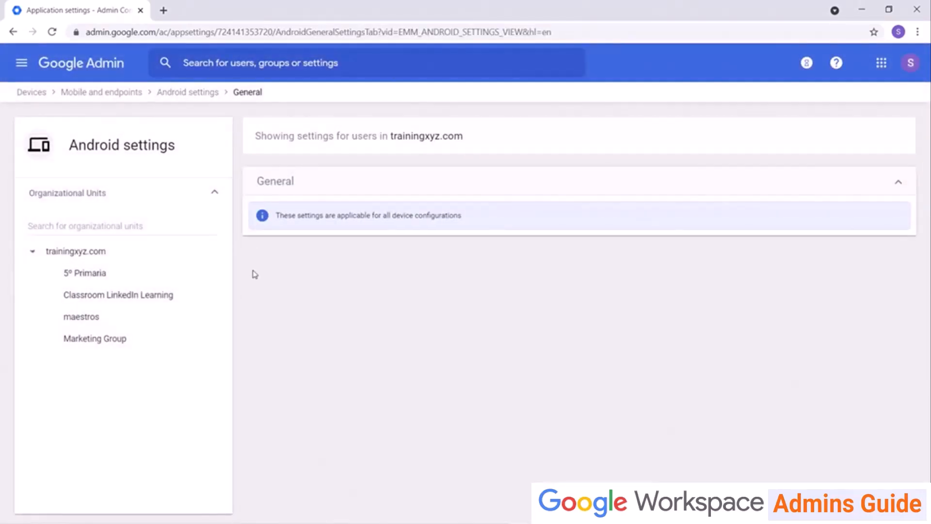
pyautogui.scroll(-2, 928, 283)
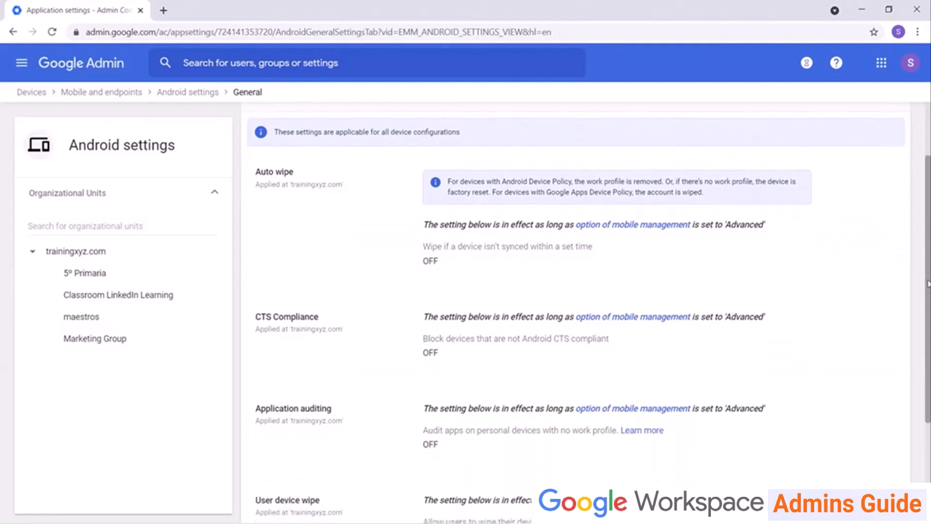
pyautogui.moveTo(928, 284); pyautogui.dragTo(928, 286)
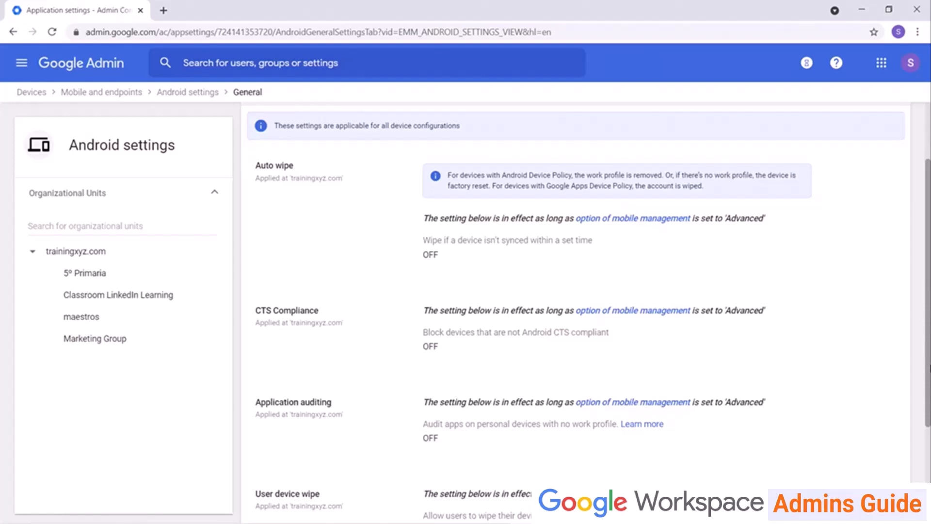
pyautogui.scroll(-3, 927, 286)
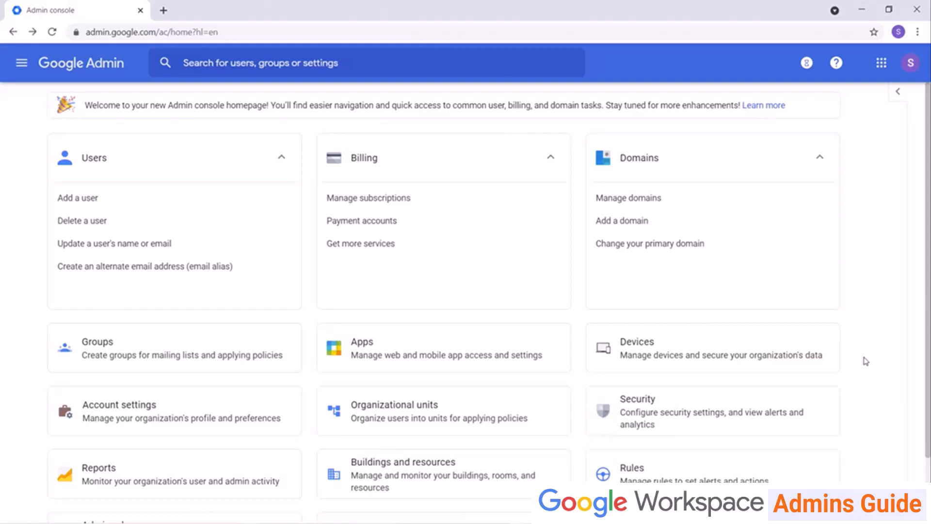
# Confirm Mobile management shows Advanced in Universal settings > General, then return to the Devices overview.
pyautogui.click(741, 354)
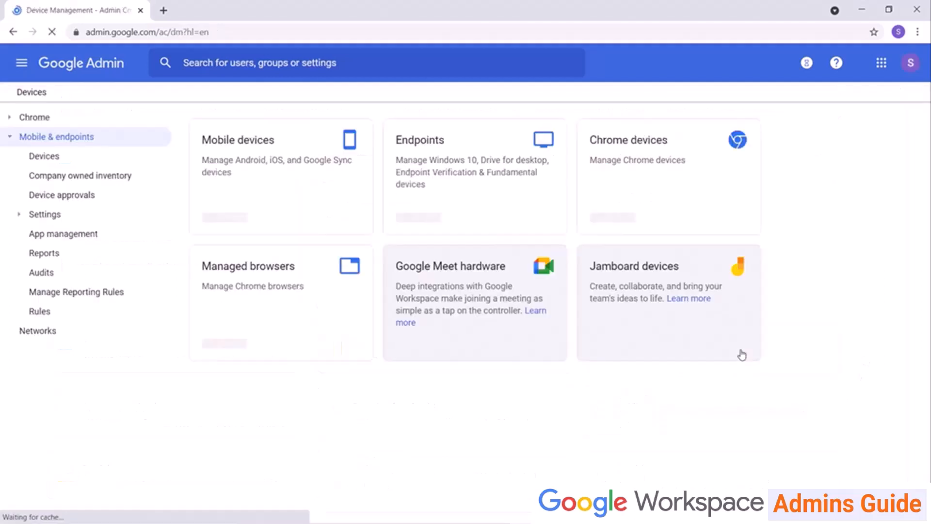
pyautogui.click(48, 215)
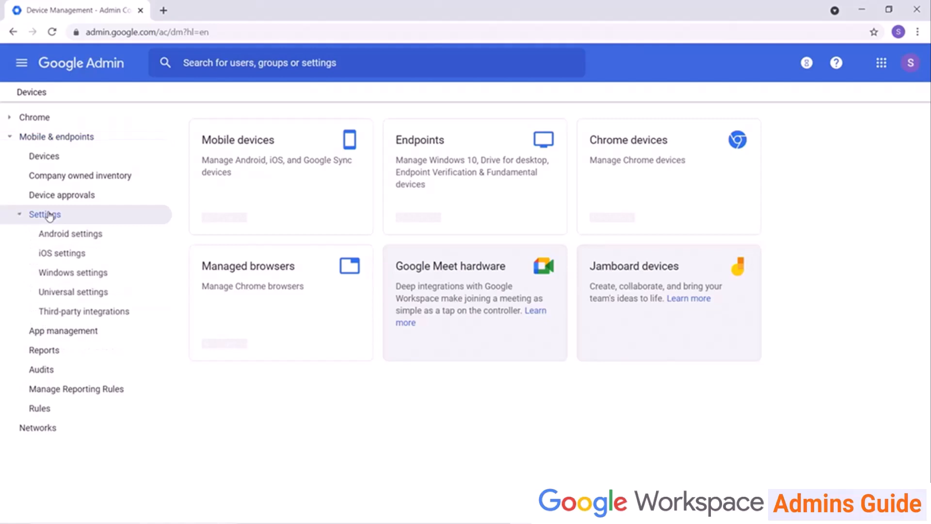
pyautogui.click(70, 301)
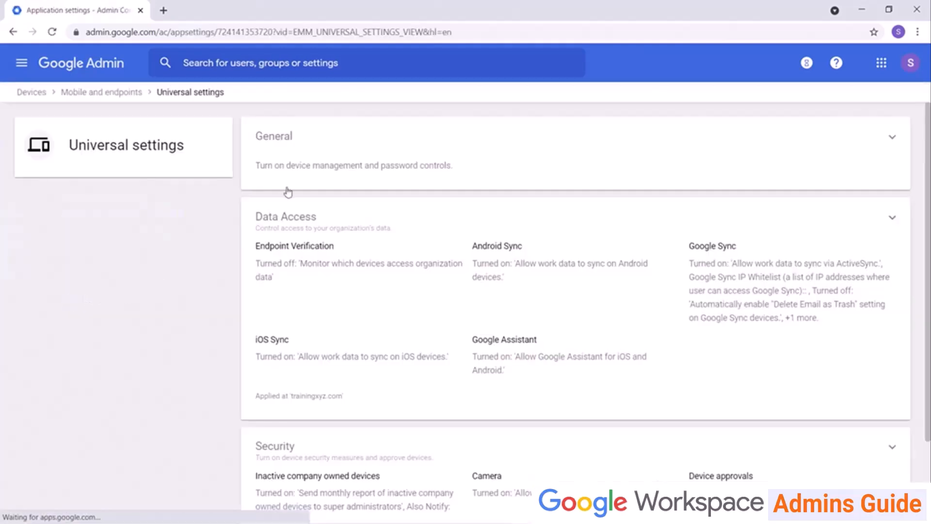
pyautogui.click(282, 135)
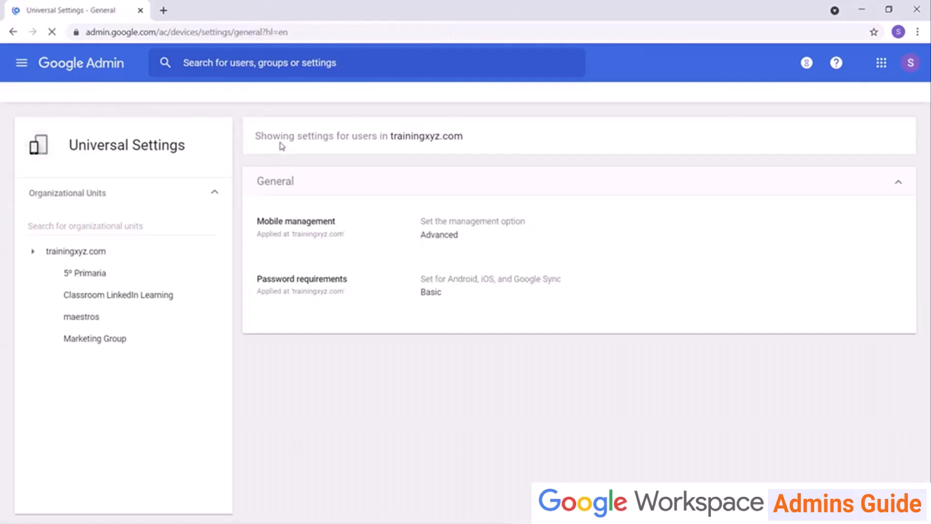
pyautogui.click(469, 249)
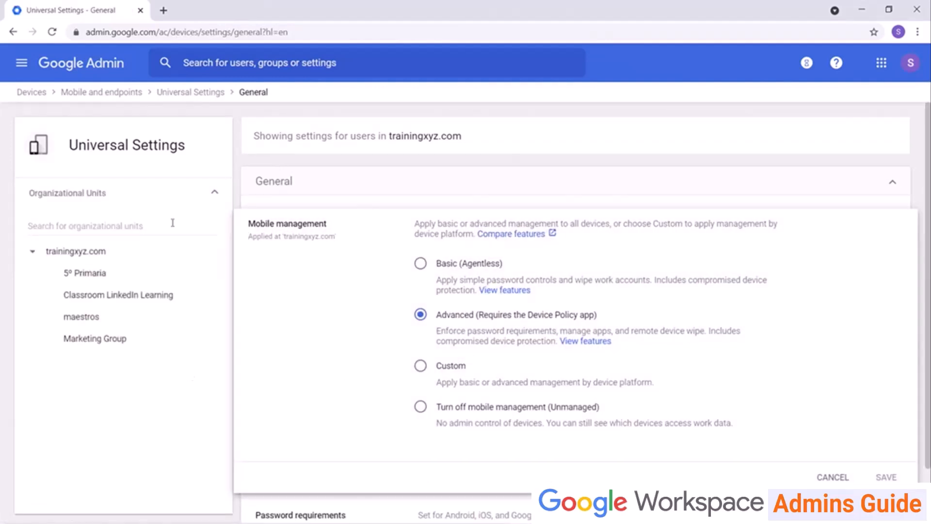
pyautogui.click(175, 92)
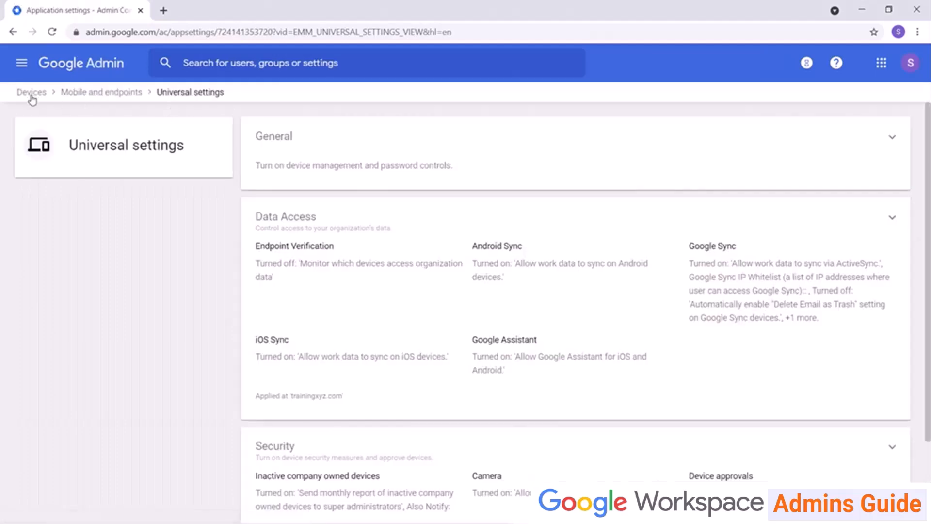
pyautogui.click(29, 93)
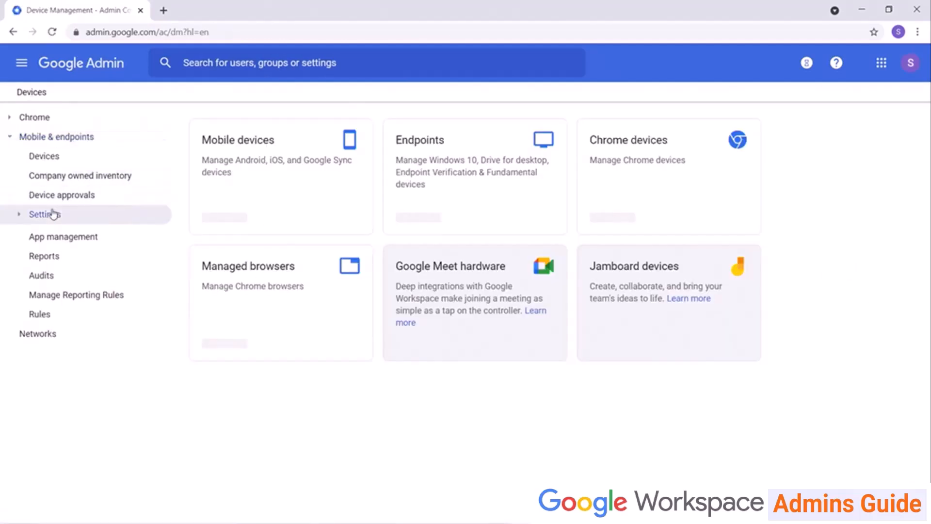
# In iOS settings > Apple certificates, start a new certificate setup and download the CSR file.
pyautogui.click(53, 214)
pyautogui.click(67, 252)
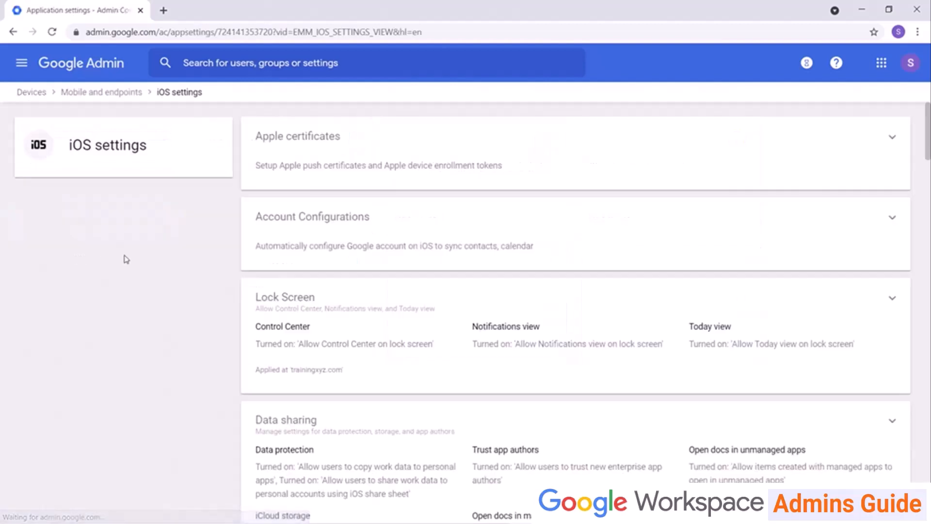
pyautogui.click(297, 148)
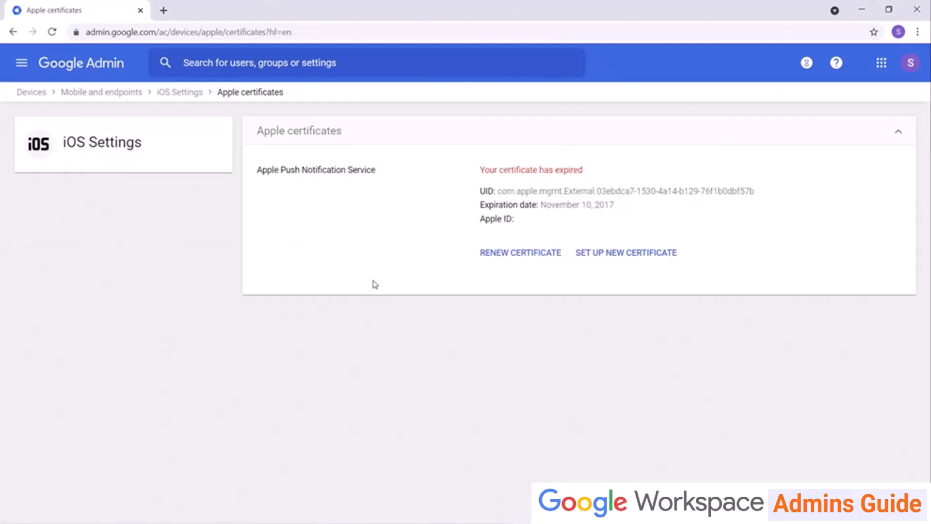
pyautogui.click(590, 263)
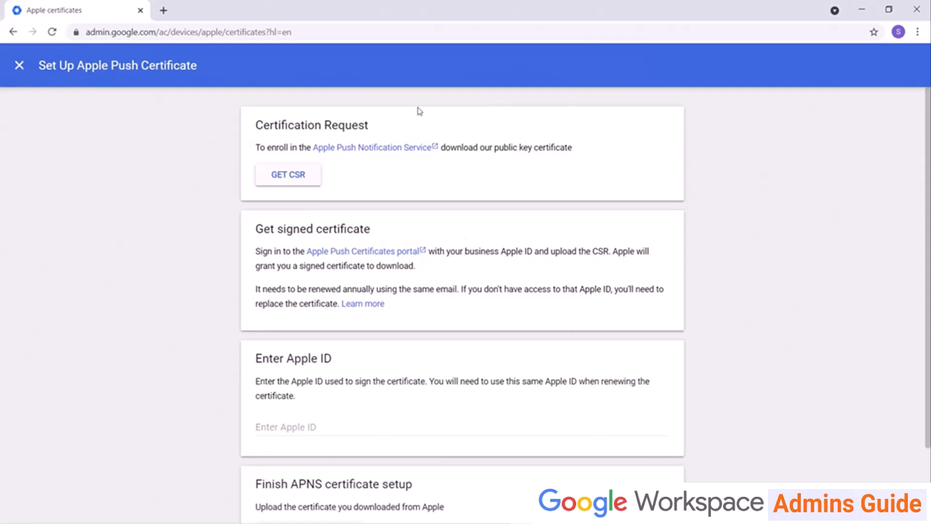
pyautogui.click(285, 173)
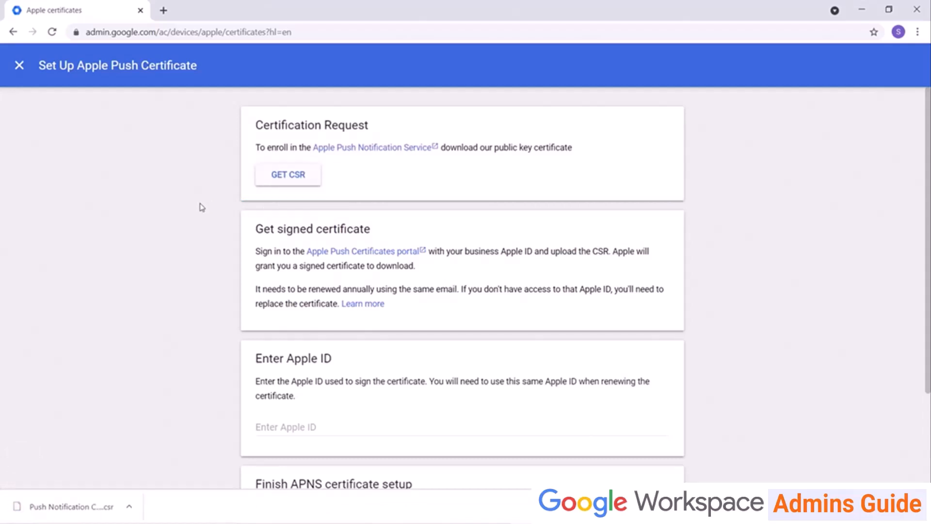
# Sign in to the Apple Push Certificates Portal with the Apple ID and accept the terms.
pyautogui.click(377, 252)
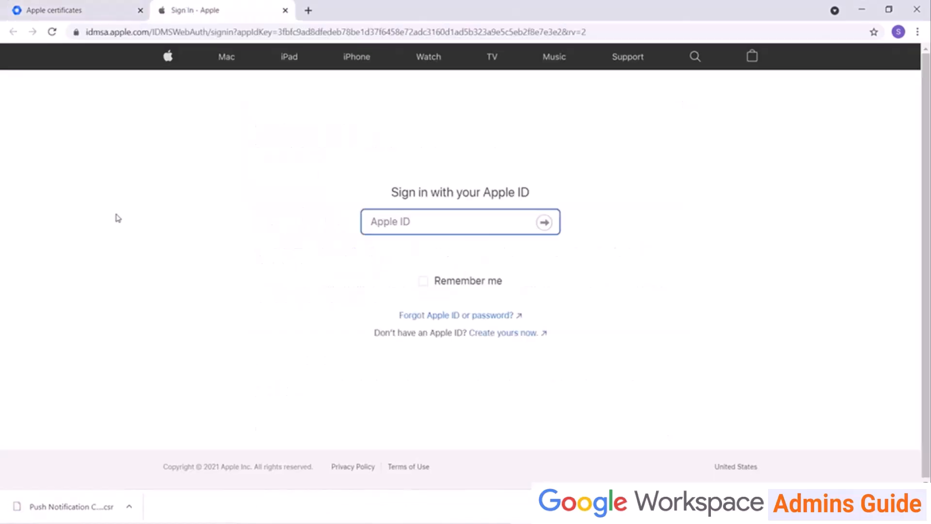
pyautogui.write('...')
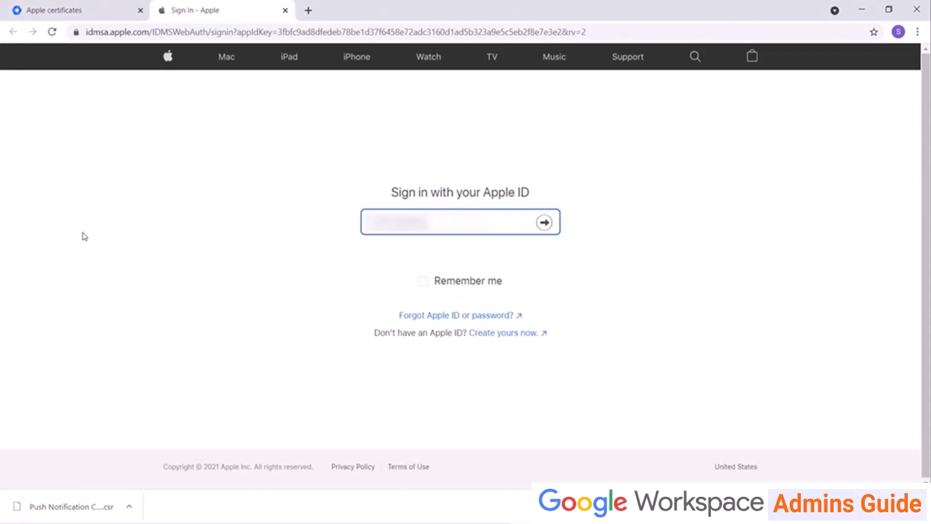
pyautogui.press('Return')
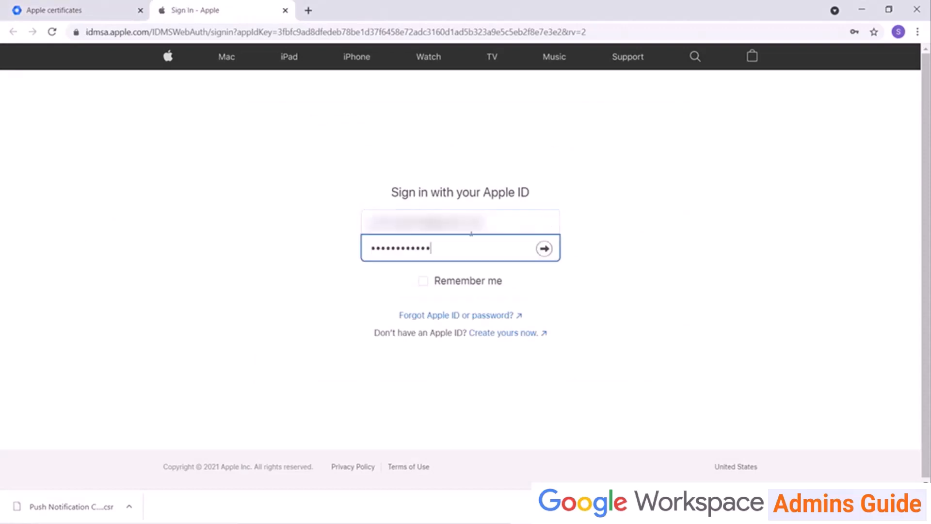
pyautogui.click(547, 250)
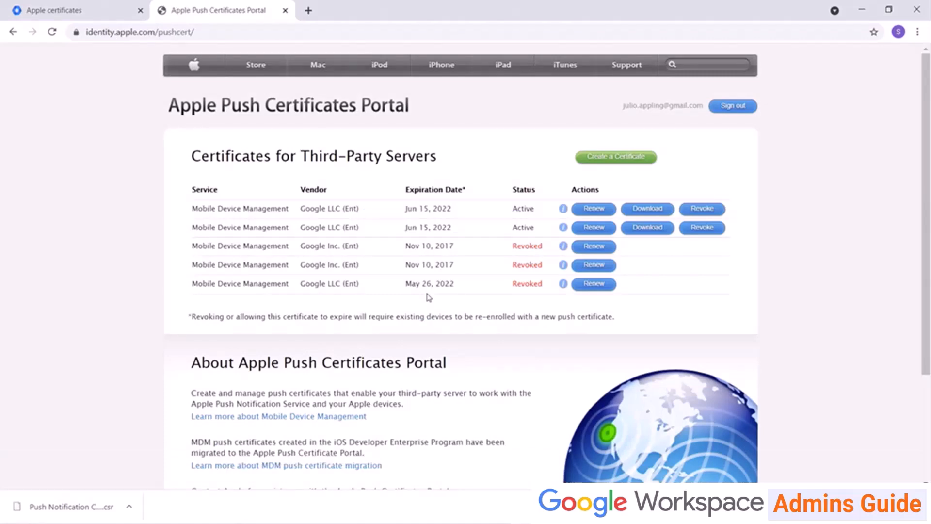
pyautogui.click(615, 165)
pyautogui.click(328, 392)
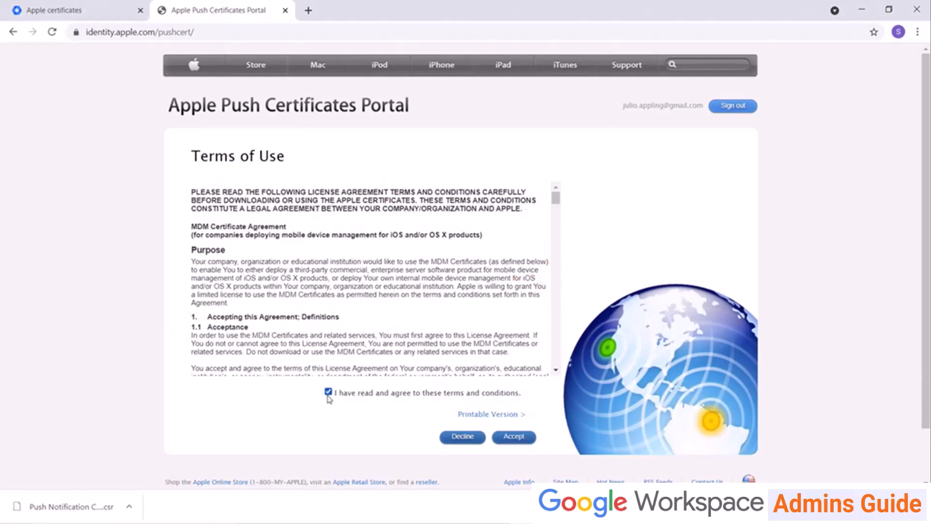
pyautogui.click(506, 439)
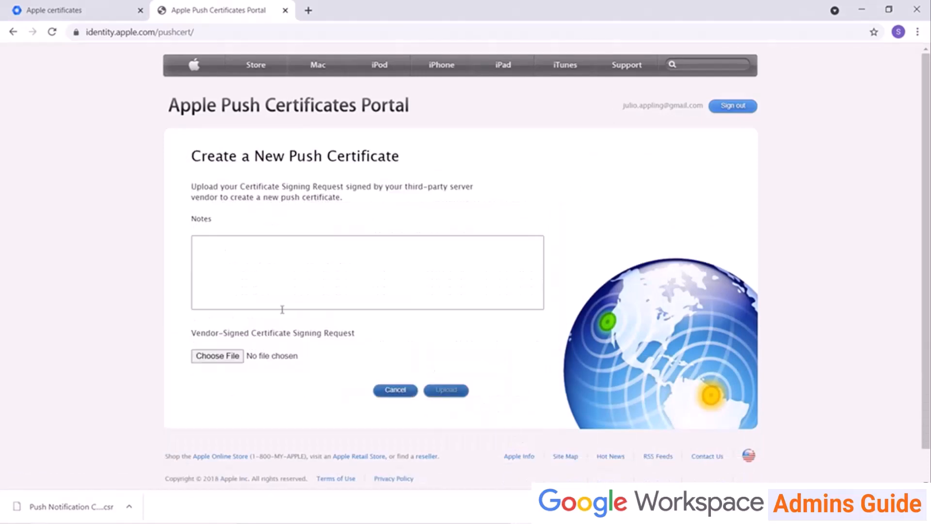
# Upload 'Push Notification Certificate (4).csr', download the new push certificate, and return to the Admin console.
pyautogui.click(234, 359)
pyautogui.click(190, 135)
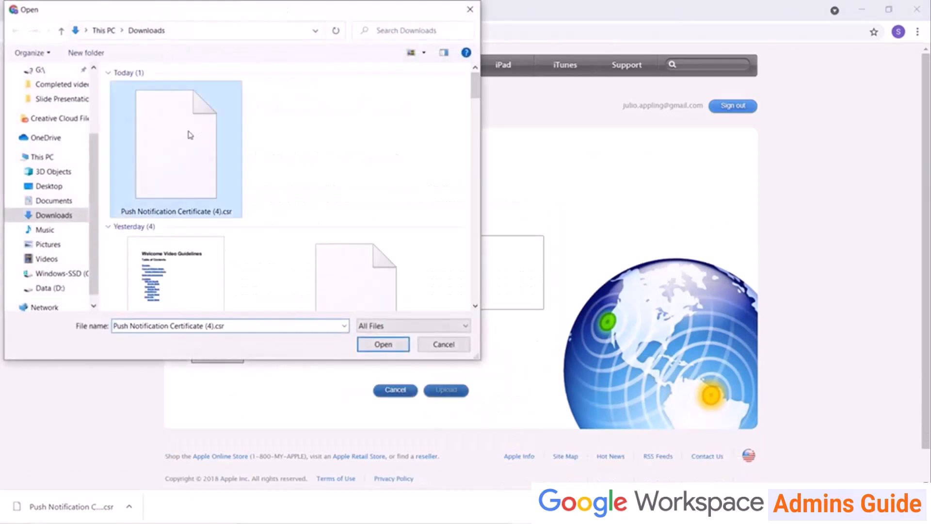
pyautogui.doubleClick(190, 136)
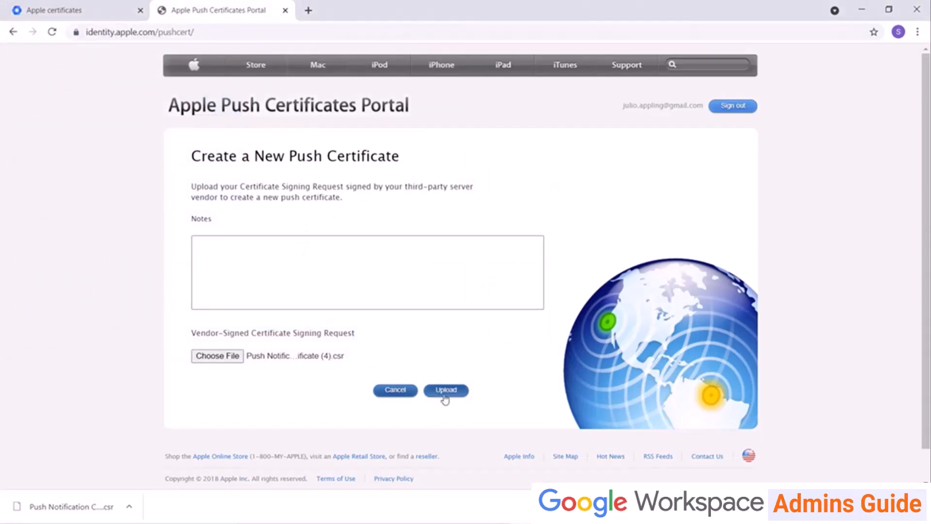
pyautogui.click(444, 393)
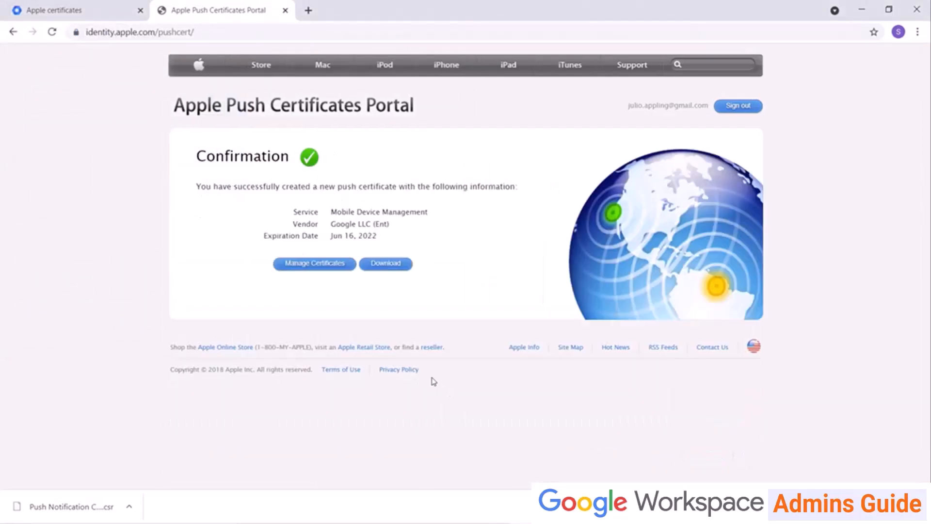
pyautogui.click(395, 269)
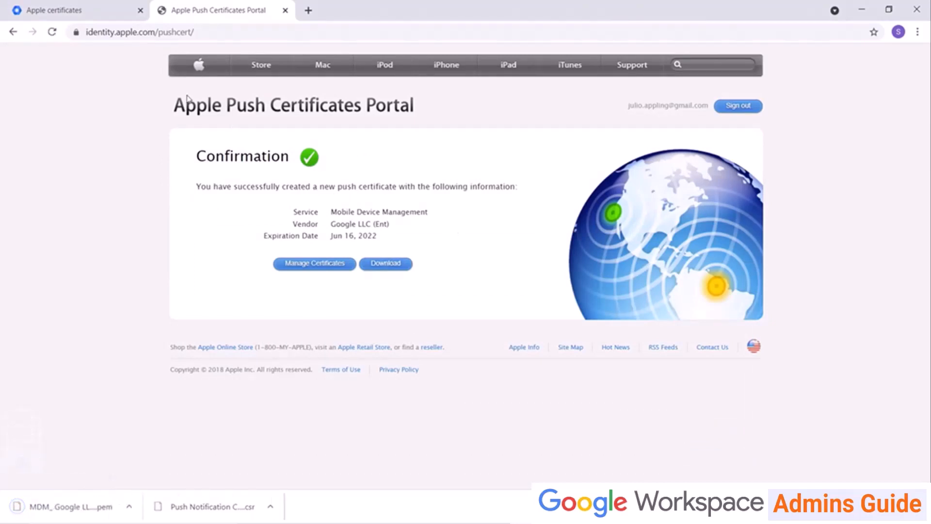
pyautogui.click(54, 17)
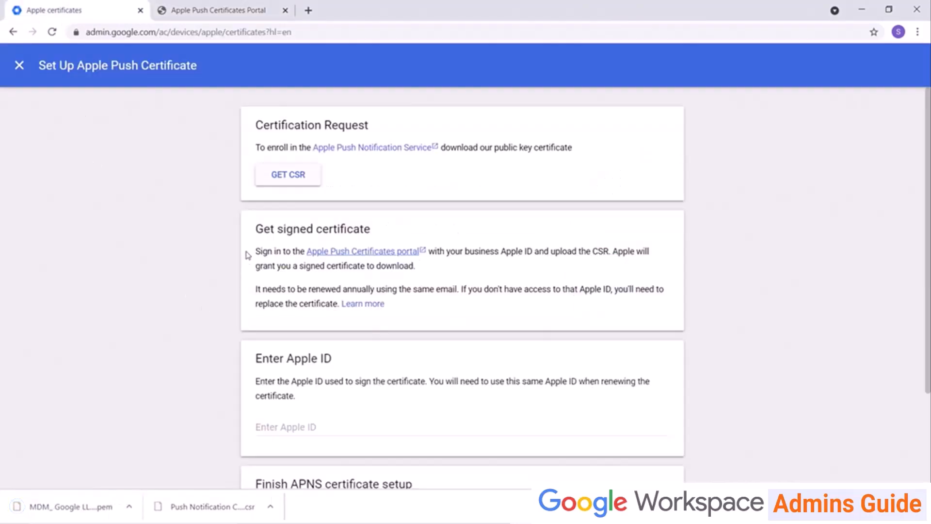
# Enter the Apple ID, upload the MDM .pem push certificate and save, then close the setup.
pyautogui.scroll(-1, 247, 256)
pyautogui.click(333, 364)
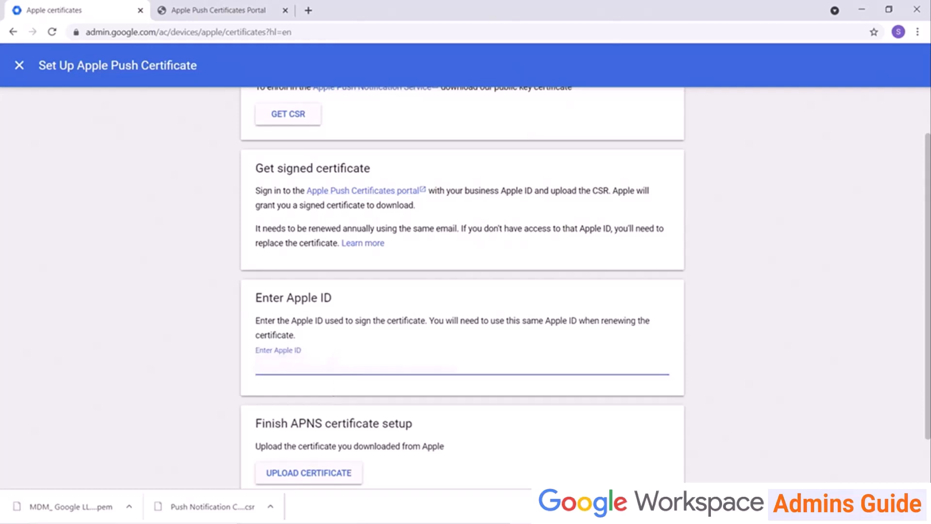
pyautogui.write('s')
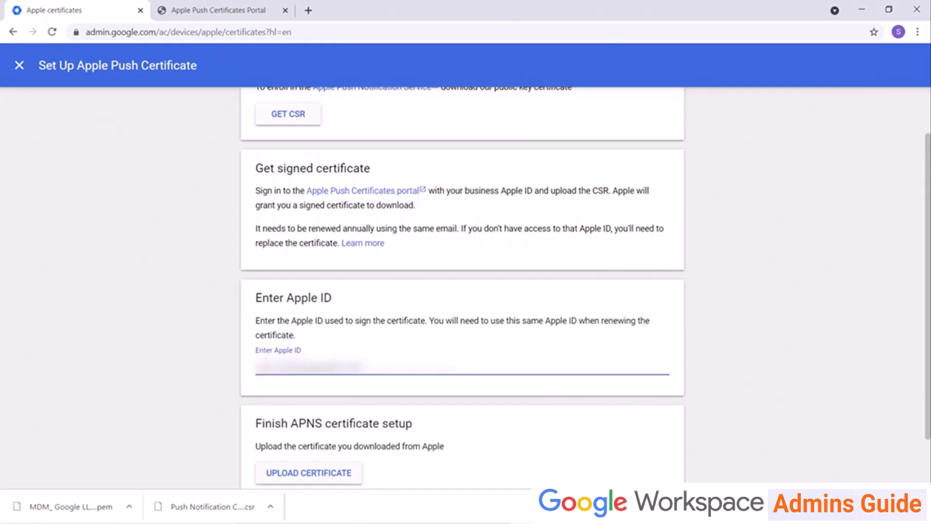
pyautogui.scroll(-1, 318, 215)
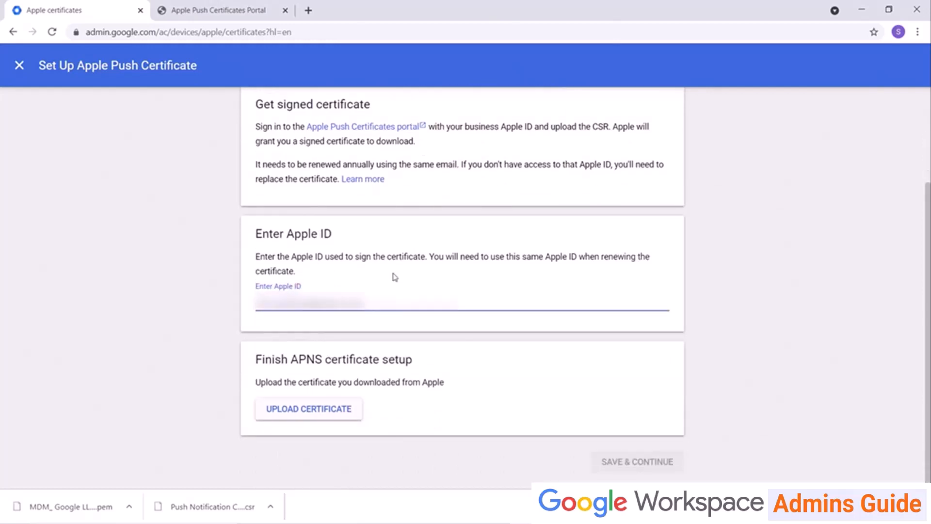
pyautogui.click(323, 416)
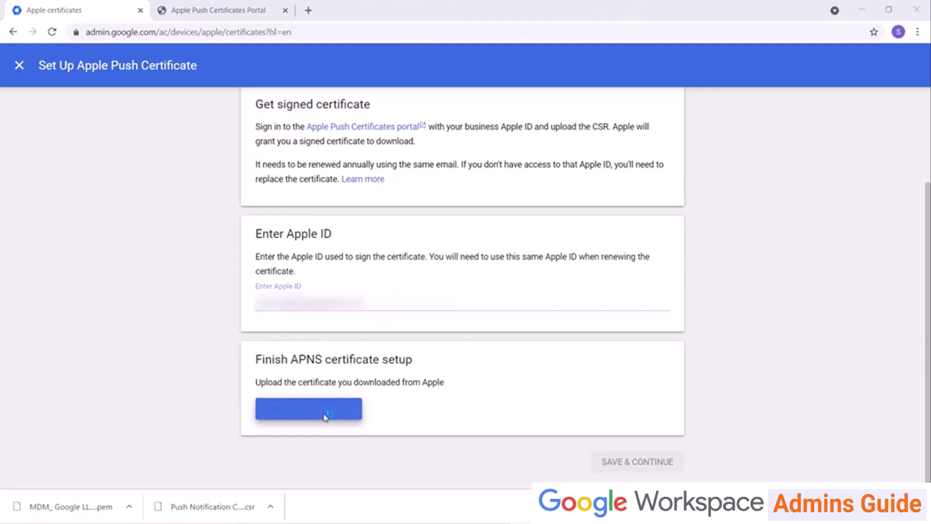
pyautogui.doubleClick(197, 150)
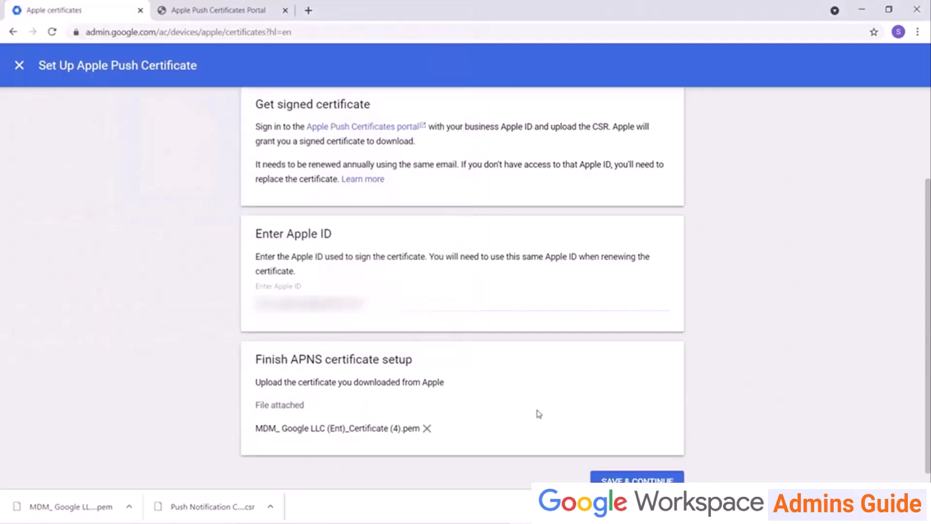
pyautogui.click(664, 479)
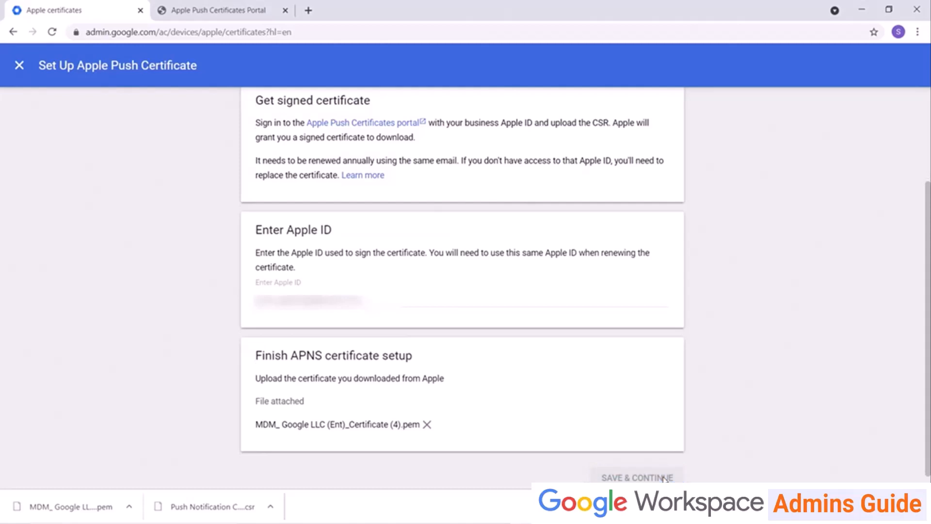
pyautogui.click(654, 179)
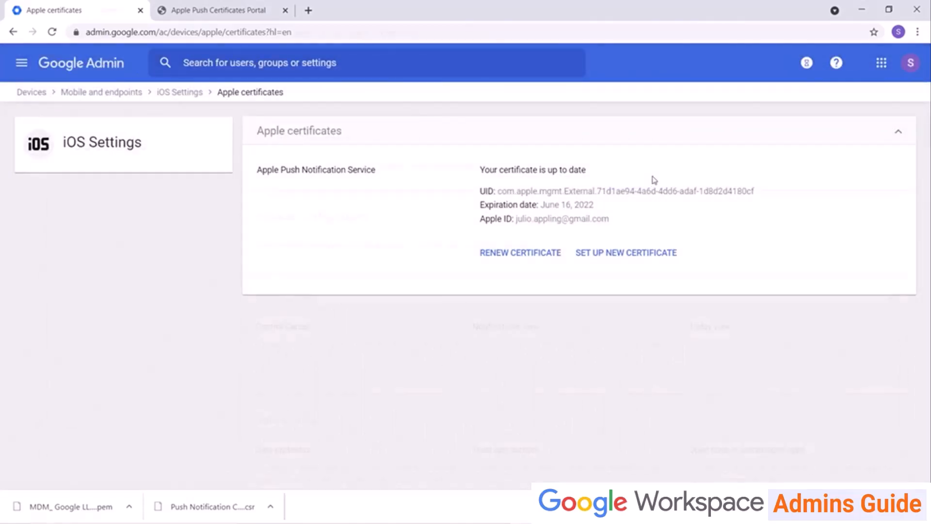
# Check the iOS Lock Screen settings for Marketing Group and trainingxyz.com, then return to iOS settings.
pyautogui.click(180, 93)
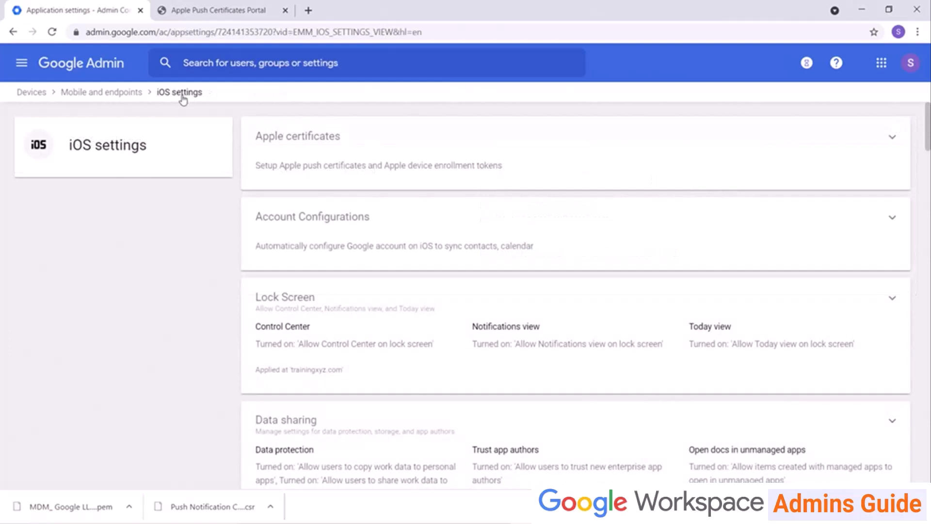
pyautogui.scroll(-3, 128, 265)
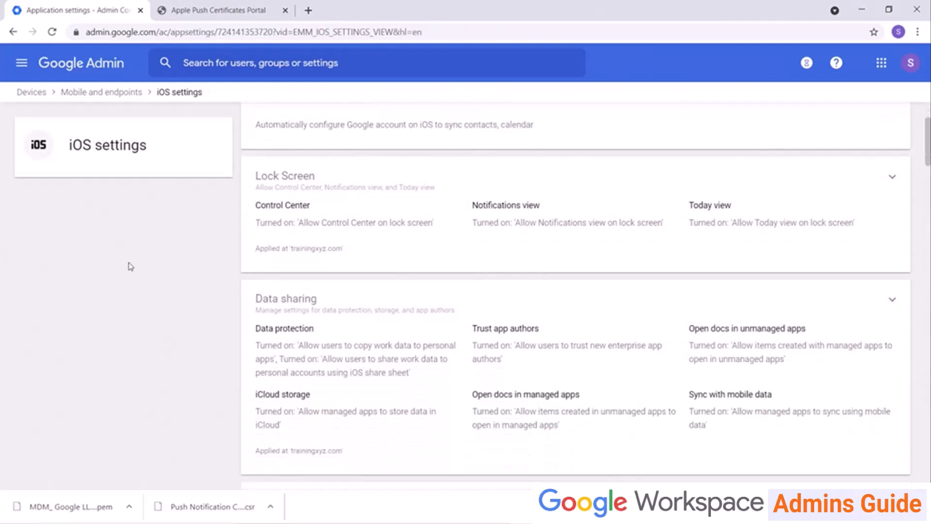
pyautogui.click(343, 174)
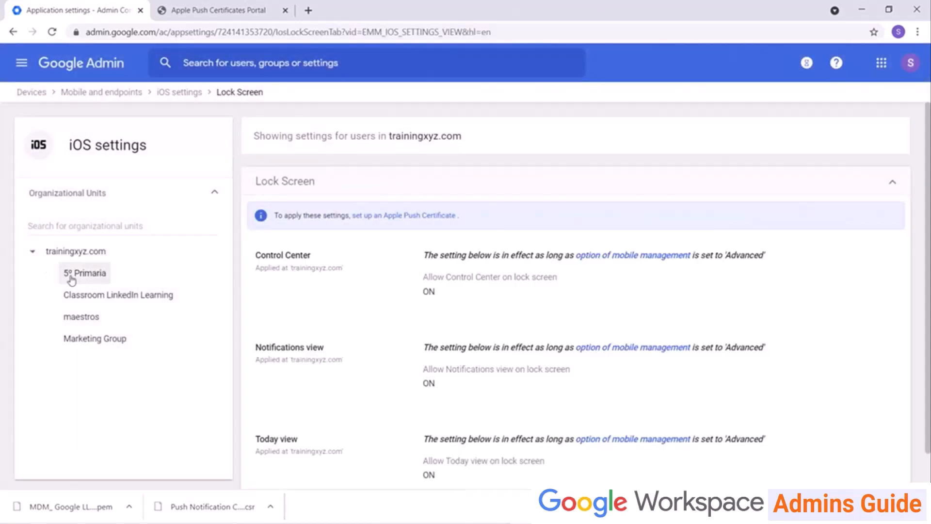
pyautogui.click(89, 342)
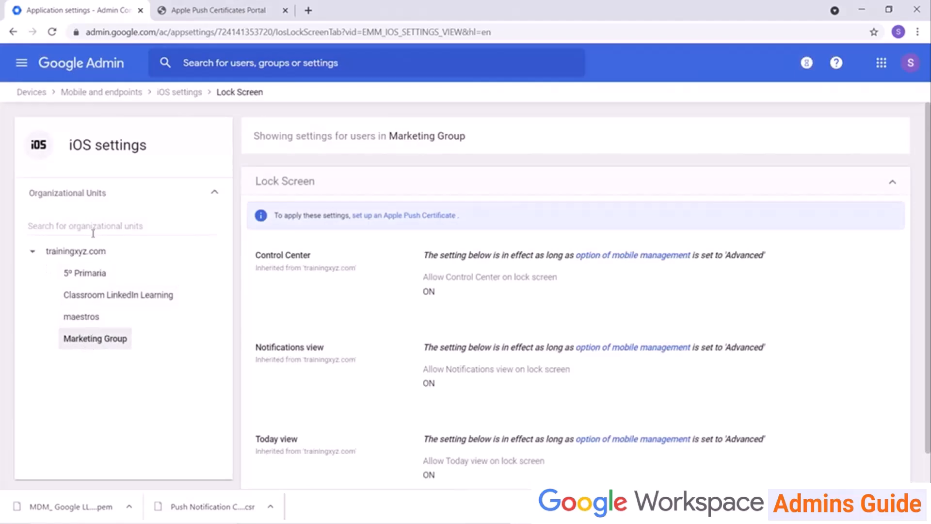
pyautogui.click(93, 253)
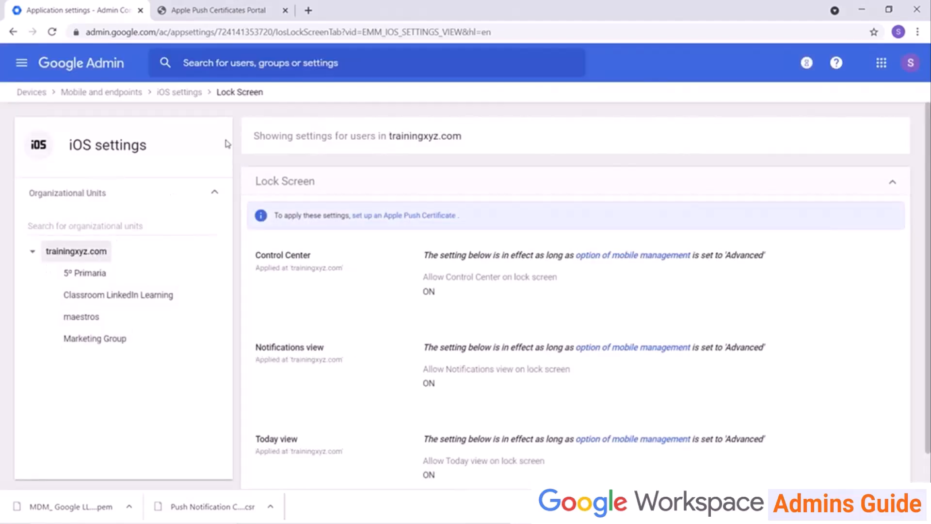
pyautogui.click(180, 93)
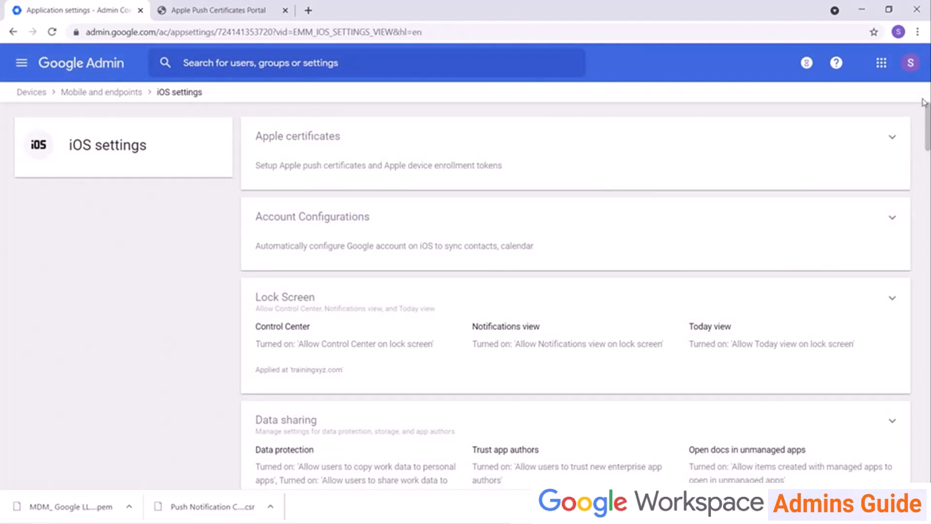
# Find and review the Account, iCloud and Advanced security sections on the iOS settings page.
pyautogui.moveTo(923, 102); pyautogui.dragTo(926, 214)
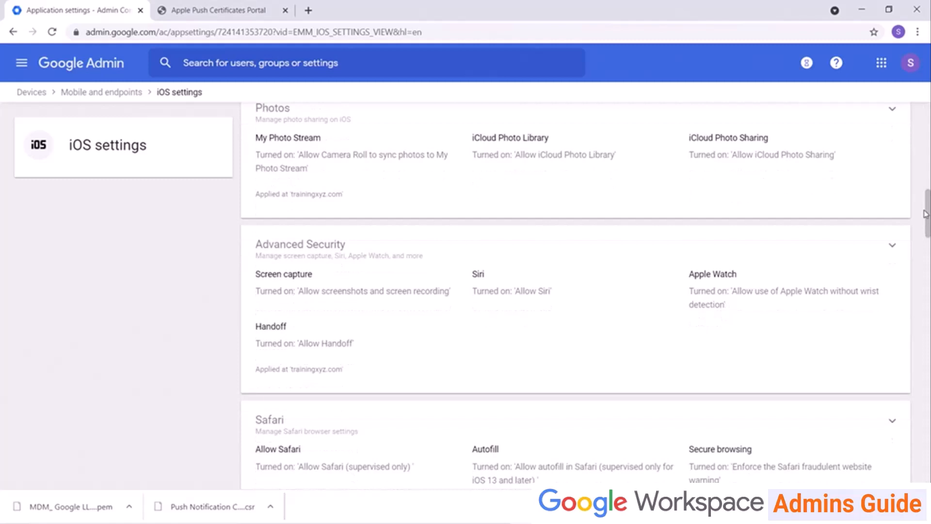
pyautogui.hotkey('ctrl', 'f')
pyautogui.write('Account')
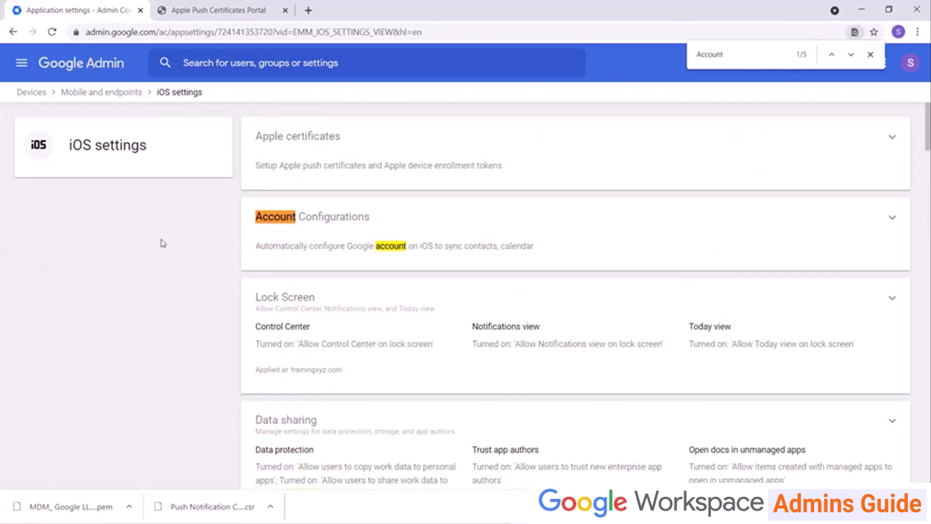
pyautogui.click(871, 55)
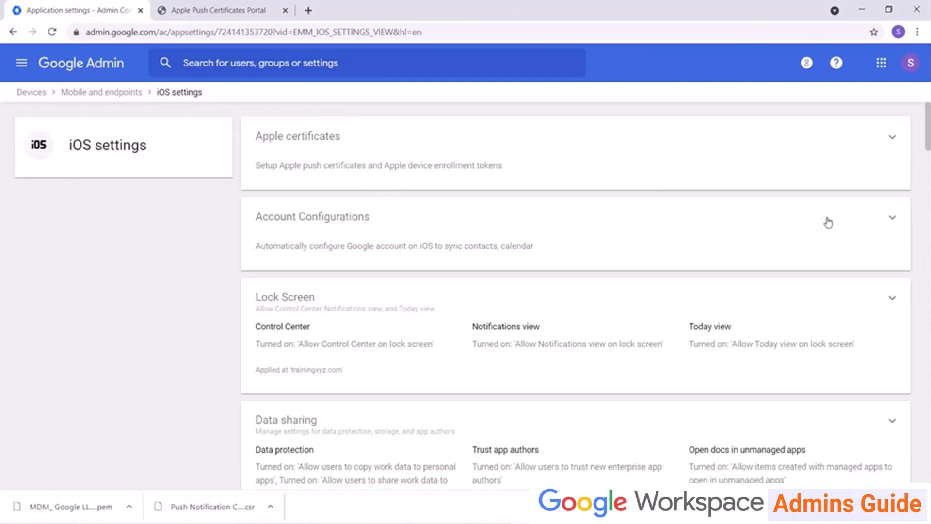
pyautogui.hotkey('ctrl', 'f')
pyautogui.write('icloud')
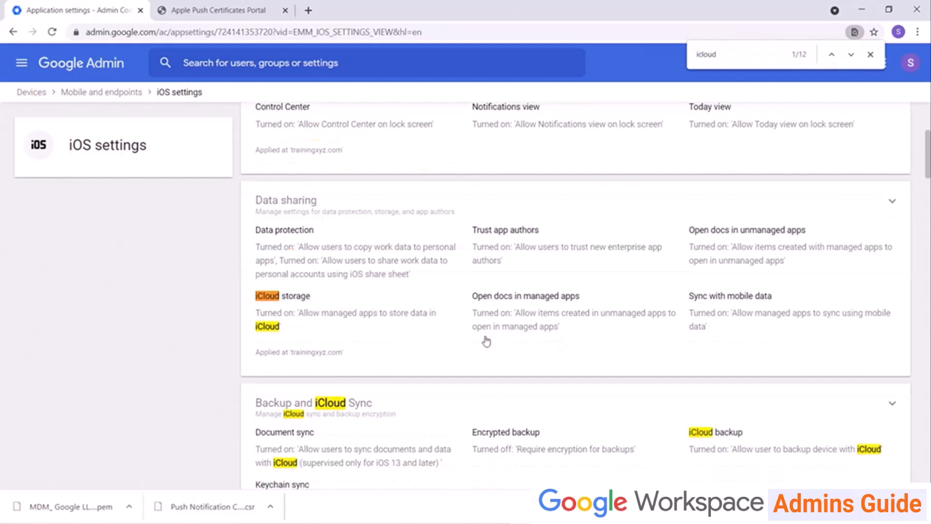
pyautogui.press('Escape')
pyautogui.scroll(-3, 191, 347)
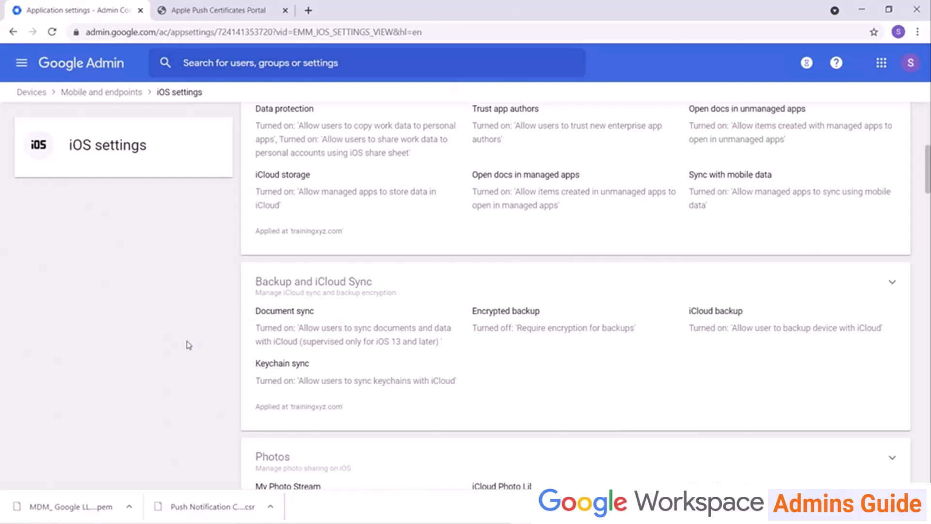
pyautogui.hotkey('ctrl', 'f')
pyautogui.write('advanced')
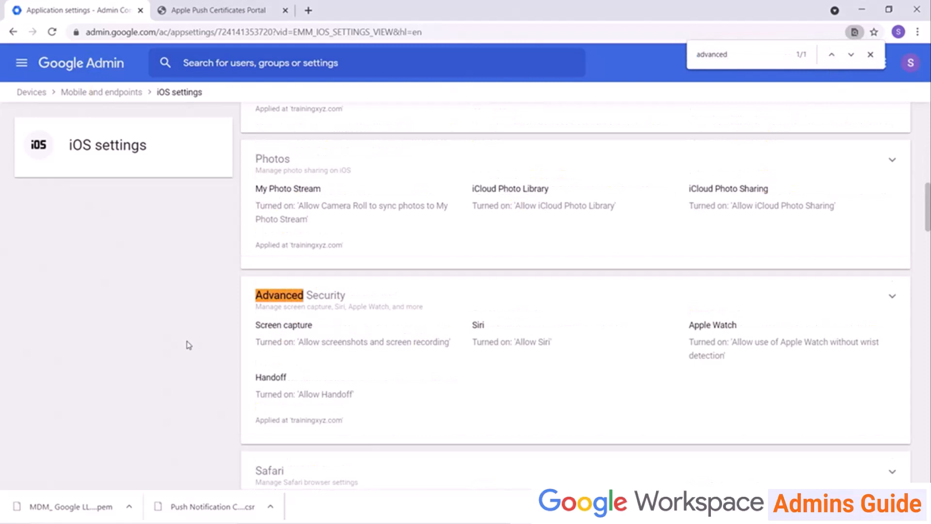
pyautogui.press('Escape')
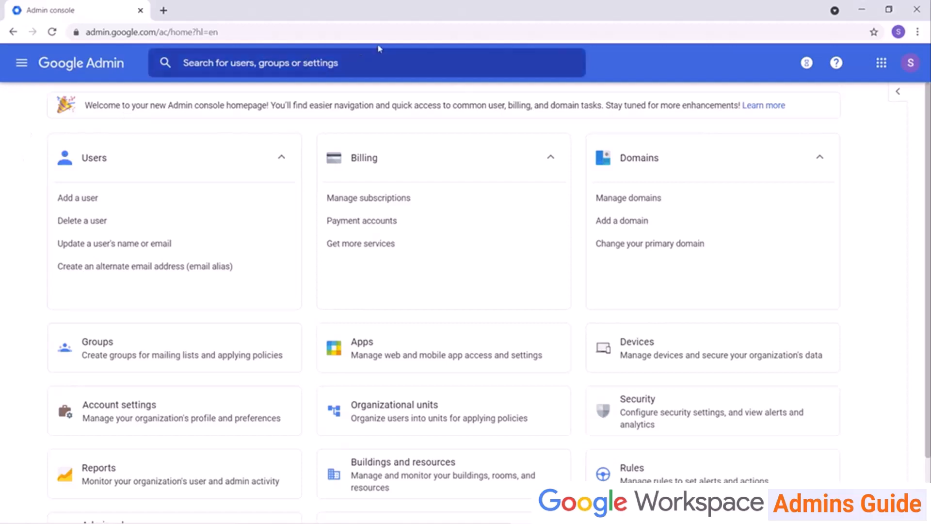
# Look up 'Password requirements' and expand its strength options, then go to Universal settings.
pyautogui.click(301, 73)
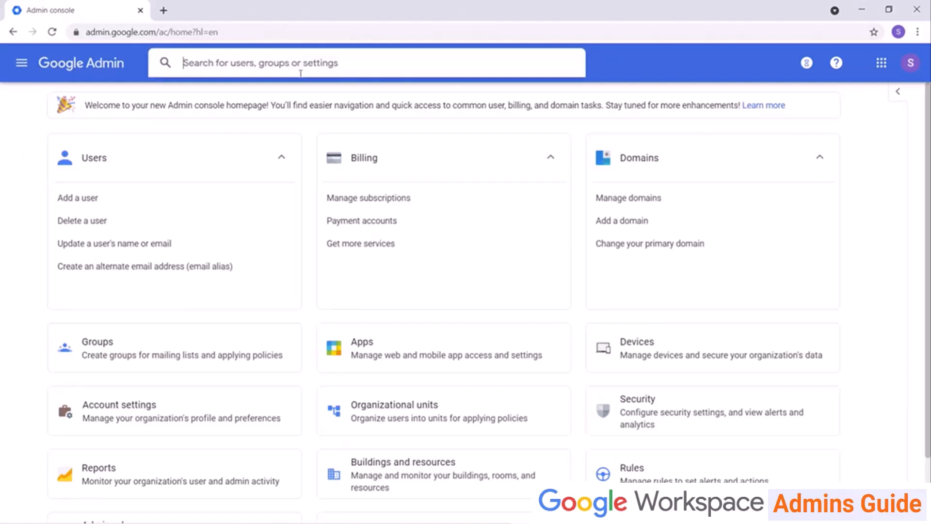
pyautogui.write('Password requirements')
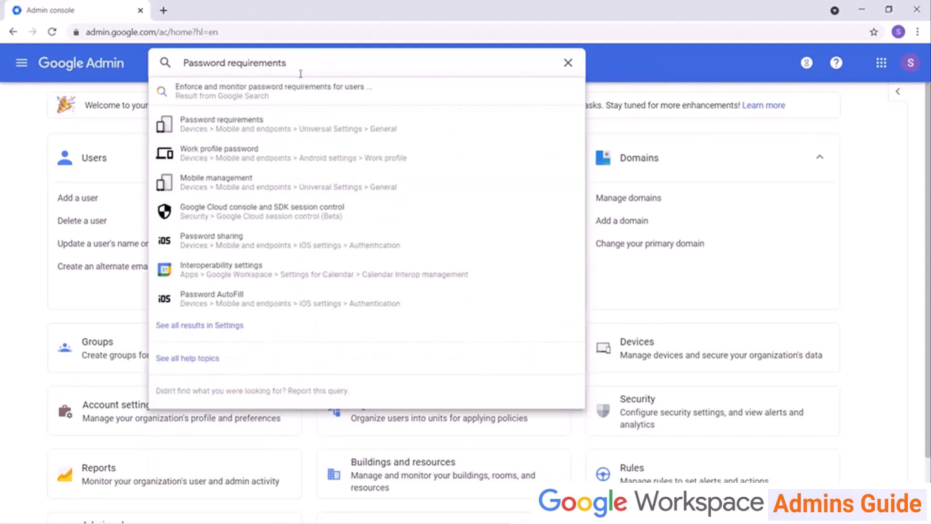
pyautogui.click(281, 127)
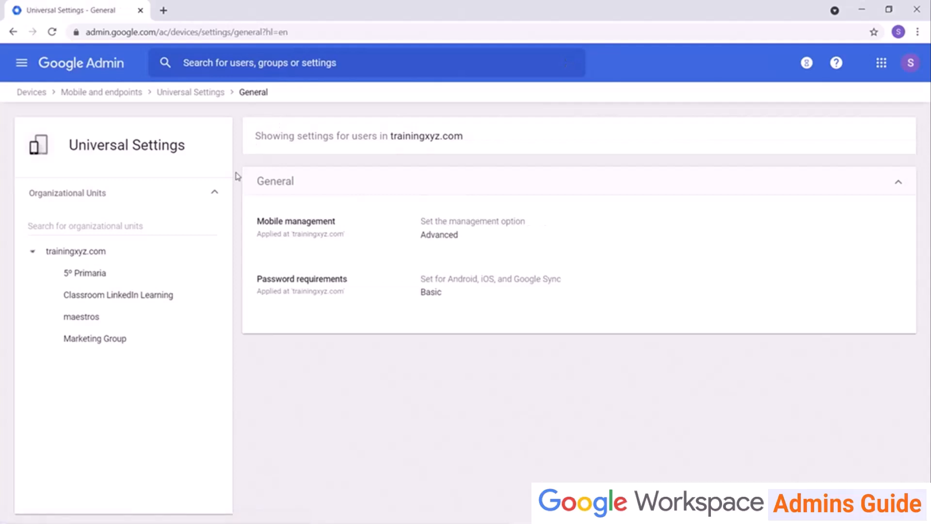
pyautogui.click(377, 291)
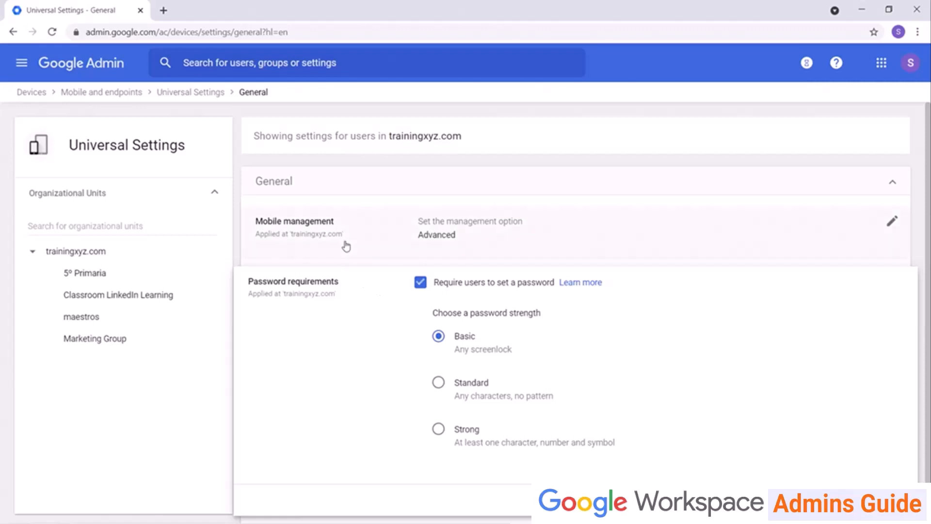
pyautogui.click(184, 95)
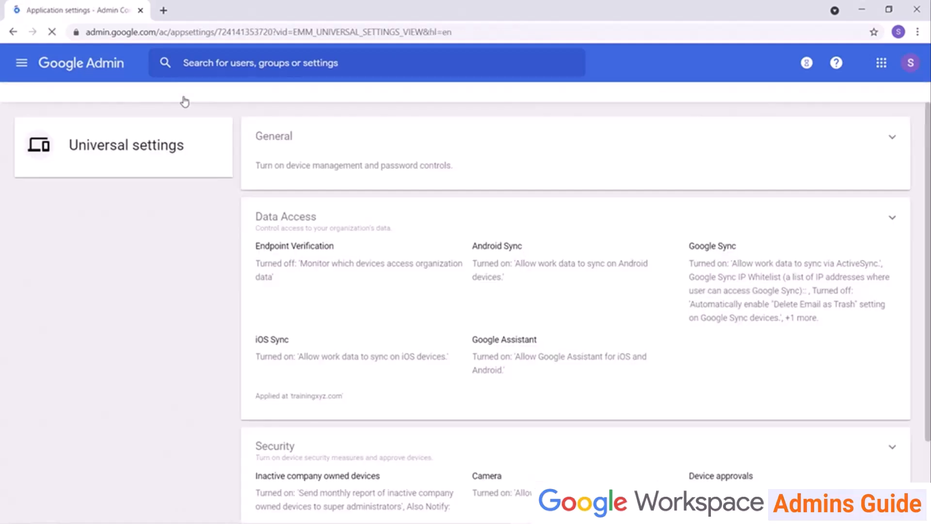
# Scroll through the universal device Security settings, then return to the Devices overview.
pyautogui.click(287, 447)
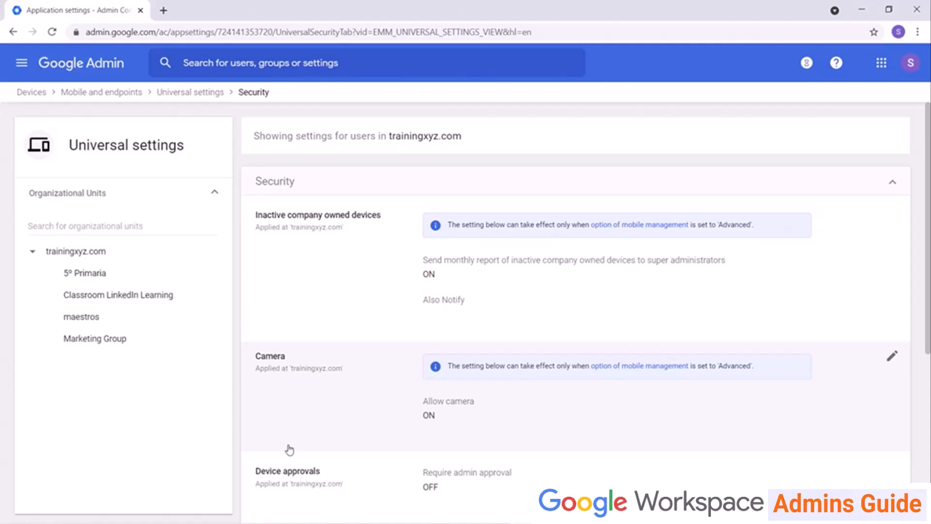
pyautogui.scroll(-2, 289, 450)
pyautogui.scroll(-1, 343, 378)
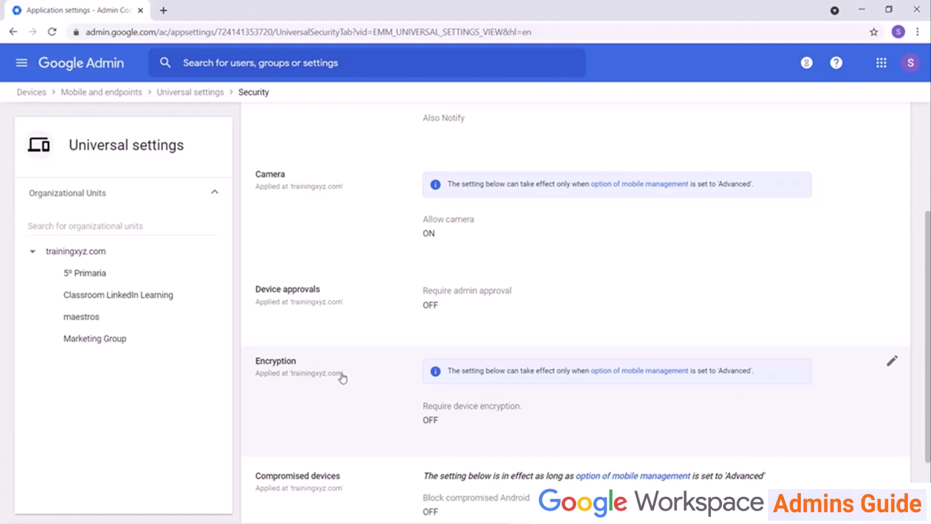
pyautogui.scroll(-2, 342, 378)
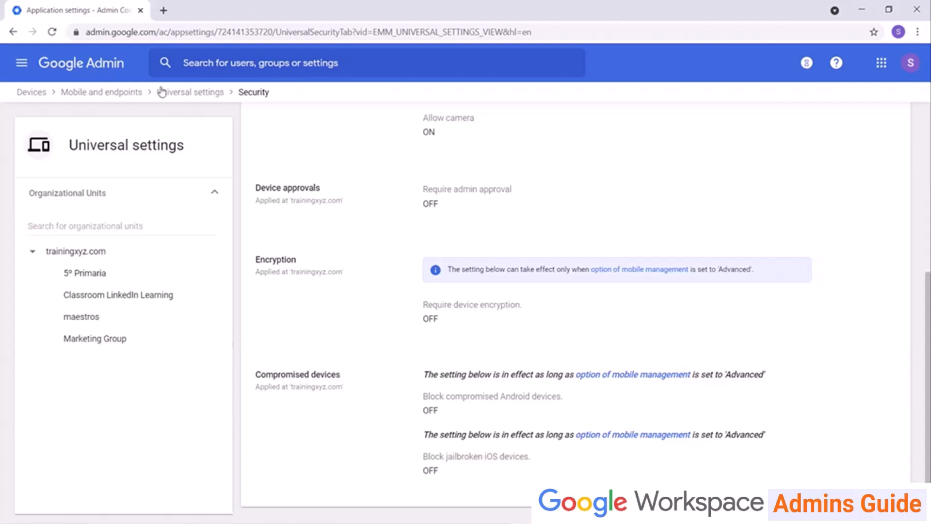
pyautogui.click(198, 94)
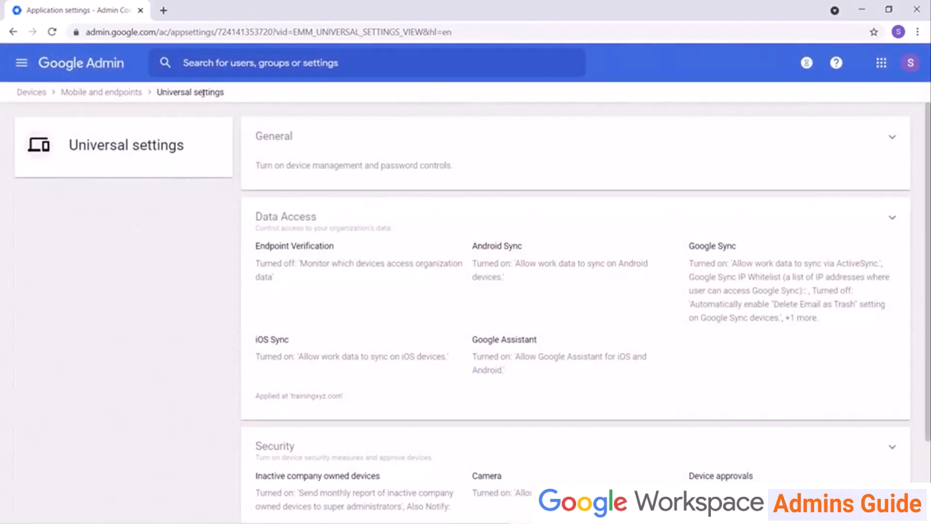
pyautogui.click(25, 94)
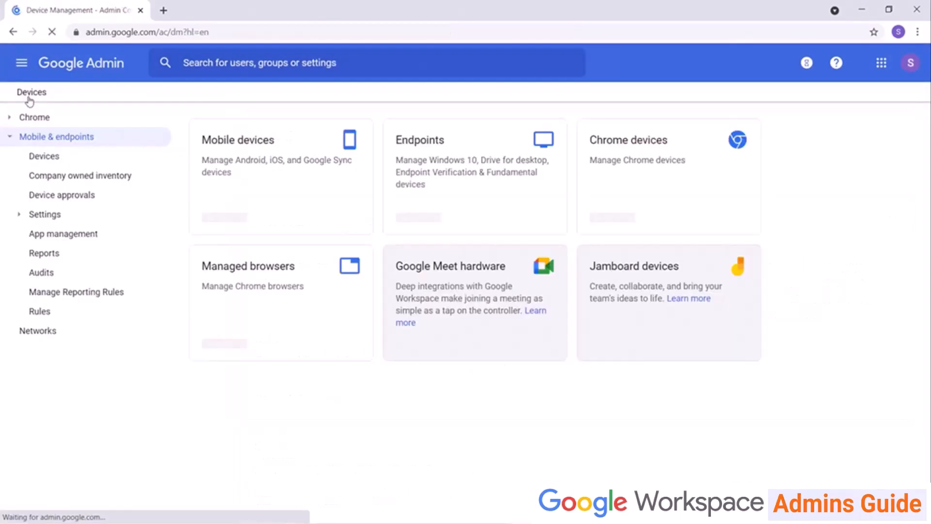
# Open the Android General settings and scroll through options like User device wipe.
pyautogui.click(43, 214)
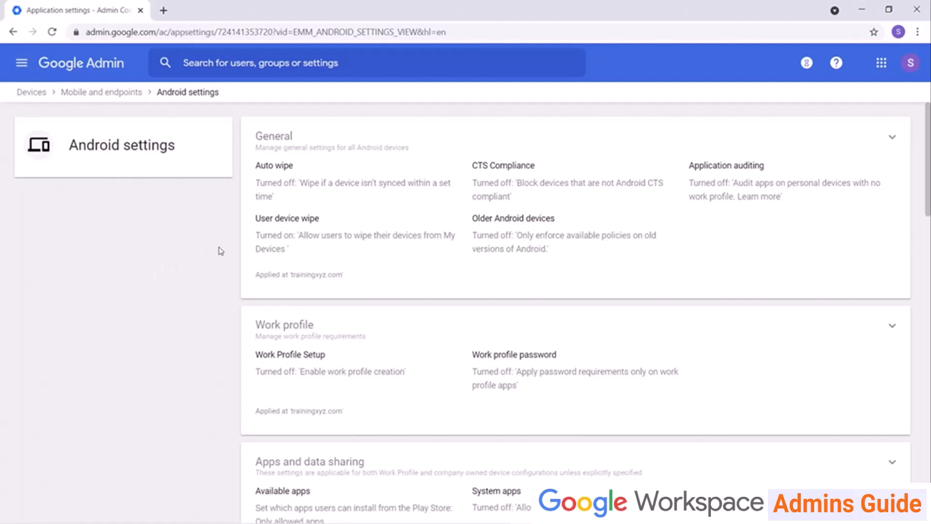
pyautogui.click(420, 147)
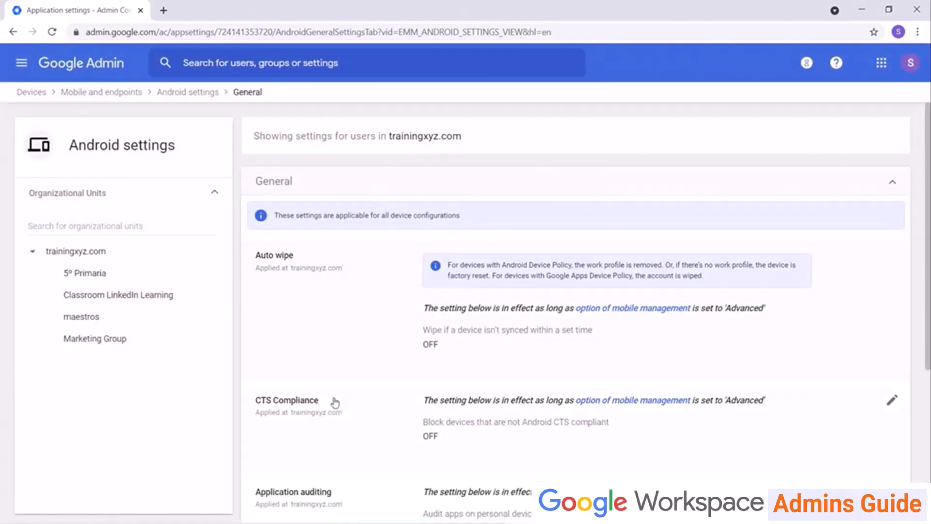
pyautogui.scroll(-5, 334, 402)
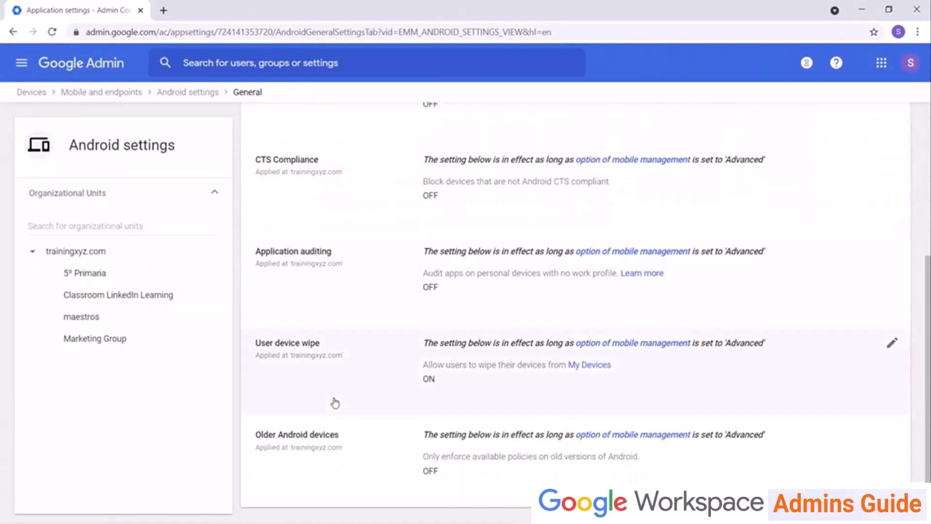
pyautogui.scroll(3, 335, 402)
pyautogui.scroll(-2, 334, 403)
pyautogui.scroll(-1, 334, 402)
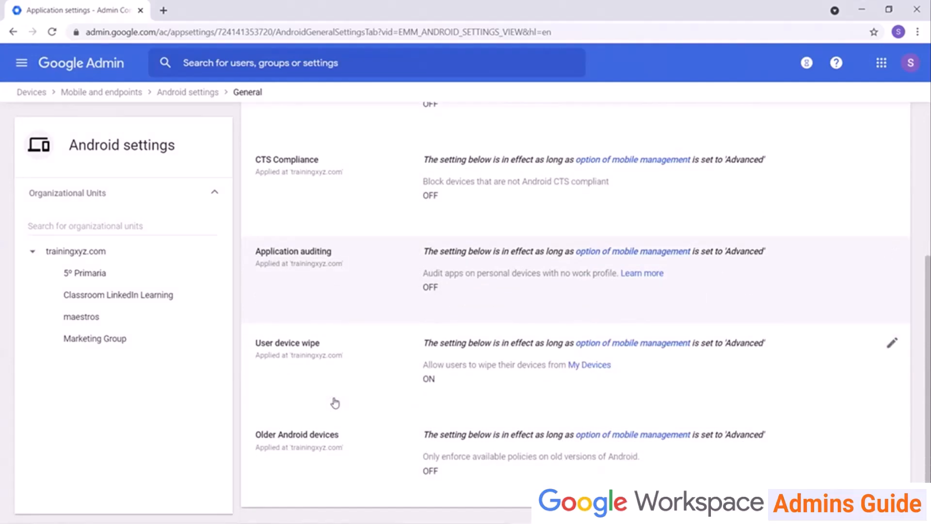
pyautogui.scroll(5, 333, 401)
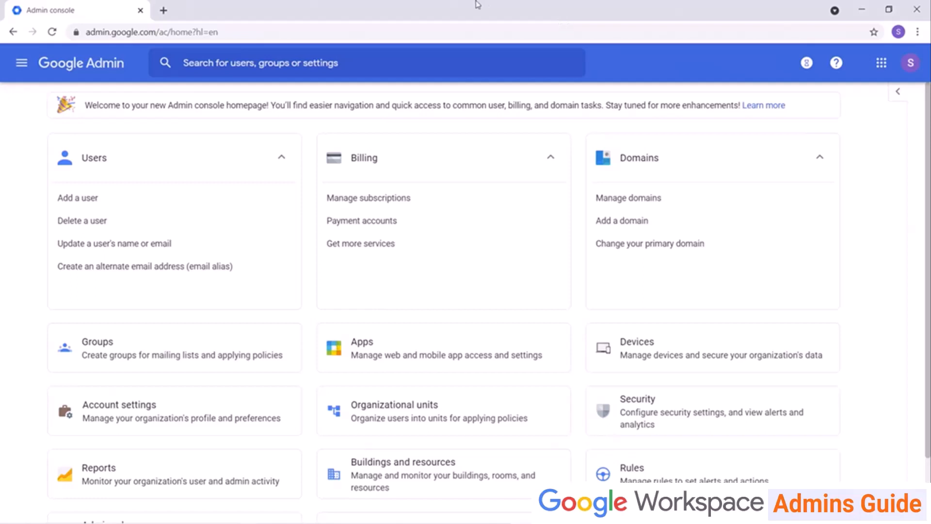
# Search for the user by name, open their profile and their SM-G965U managed device details.
pyautogui.click(394, 61)
pyautogui.click(395, 61)
pyautogui.write('Sama')
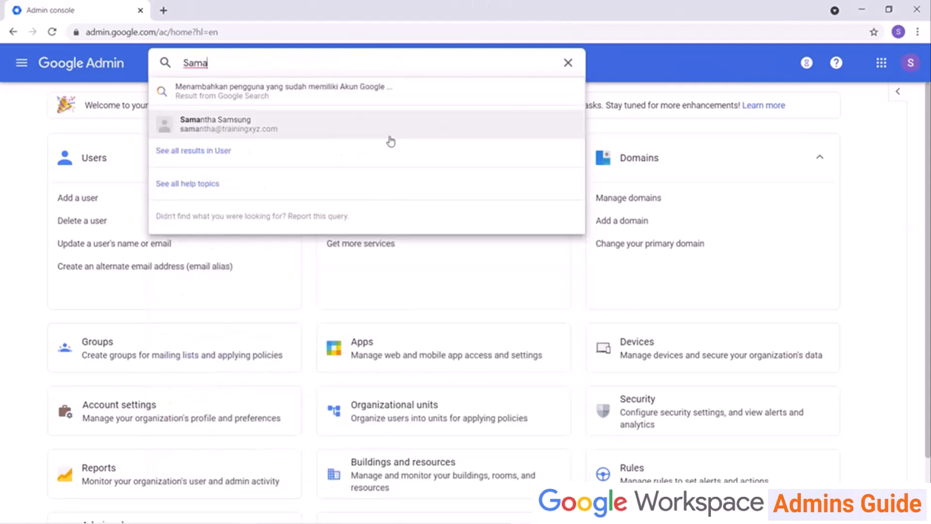
pyautogui.click(377, 125)
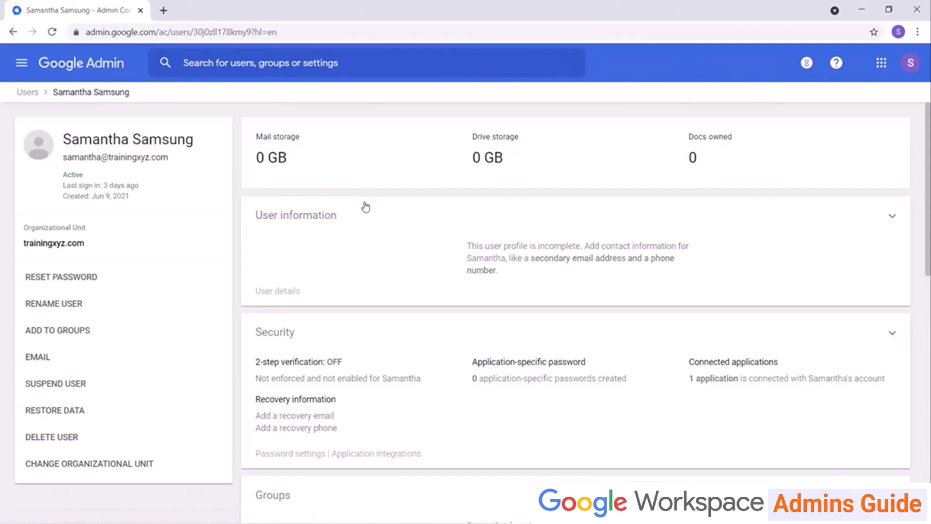
pyautogui.scroll(-10, 366, 208)
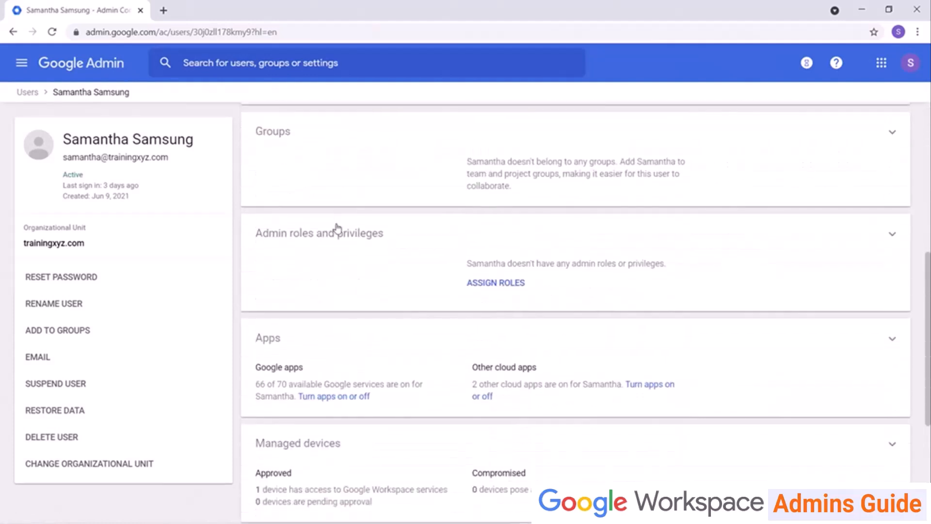
pyautogui.click(322, 268)
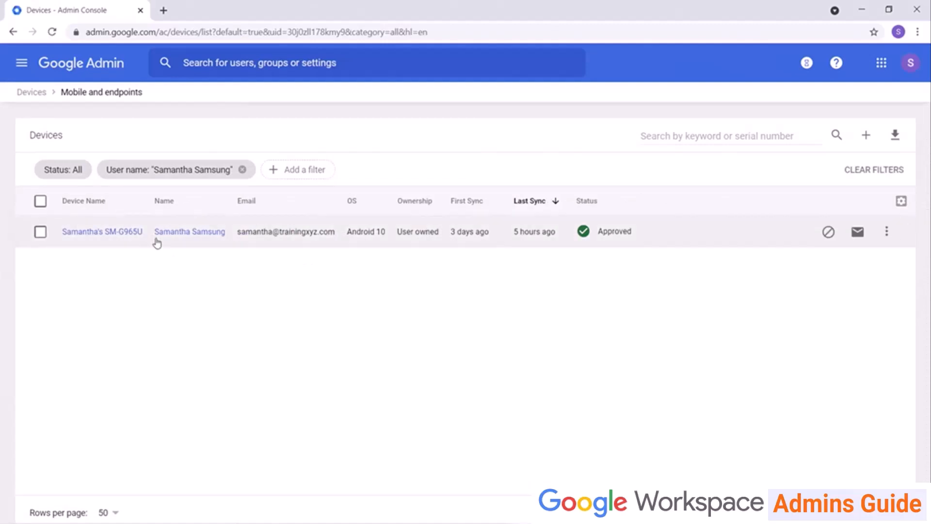
pyautogui.click(120, 233)
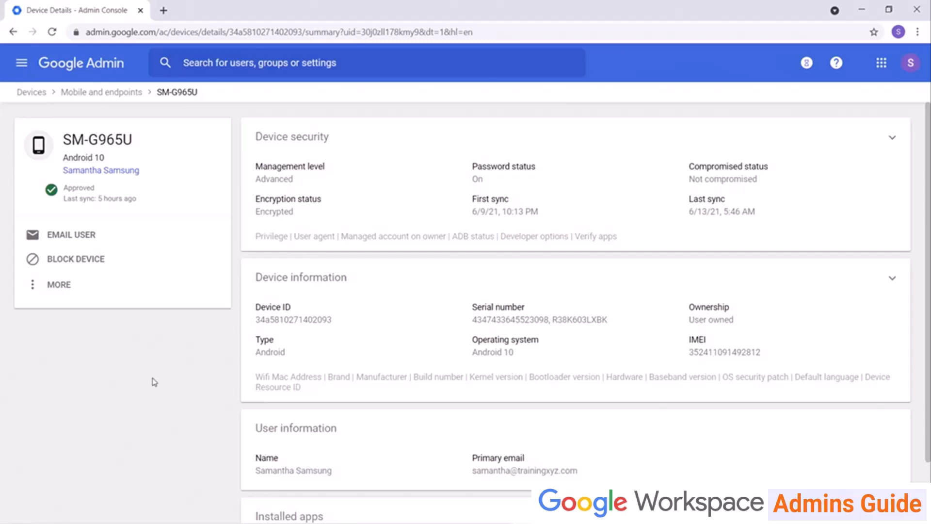
# Scroll the SM-G965U phone's details and show the extra wipe and lock actions under MORE.
pyautogui.scroll(-2, 286, 472)
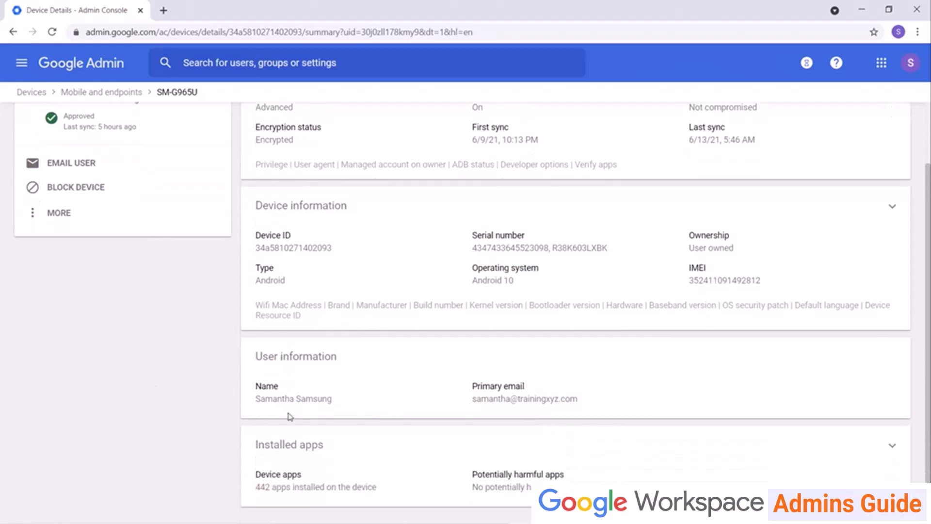
pyautogui.scroll(2, 354, 406)
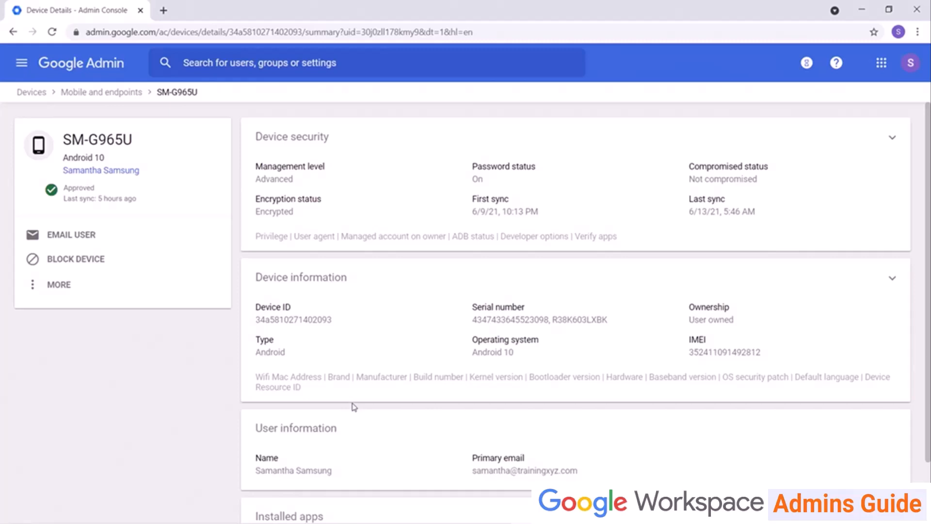
pyautogui.scroll(-2, 353, 406)
pyautogui.scroll(2, 354, 406)
pyautogui.click(37, 291)
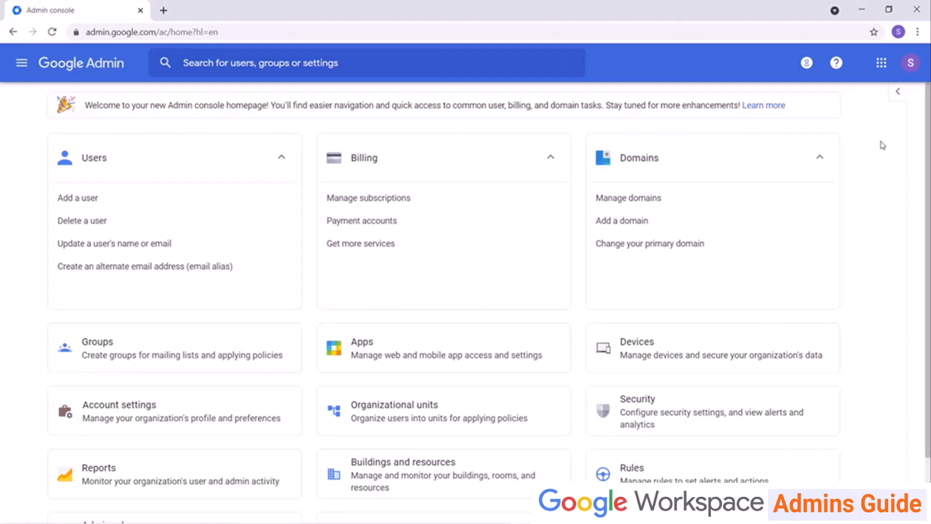
# Open Devices > Networks, select trainingxyz.com and begin creating a Wi-Fi network.
pyautogui.click(672, 343)
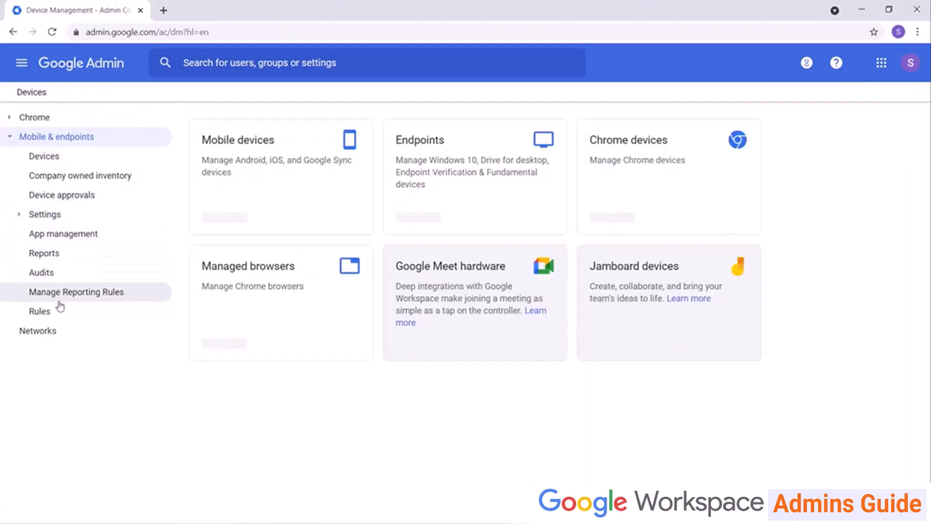
pyautogui.click(45, 333)
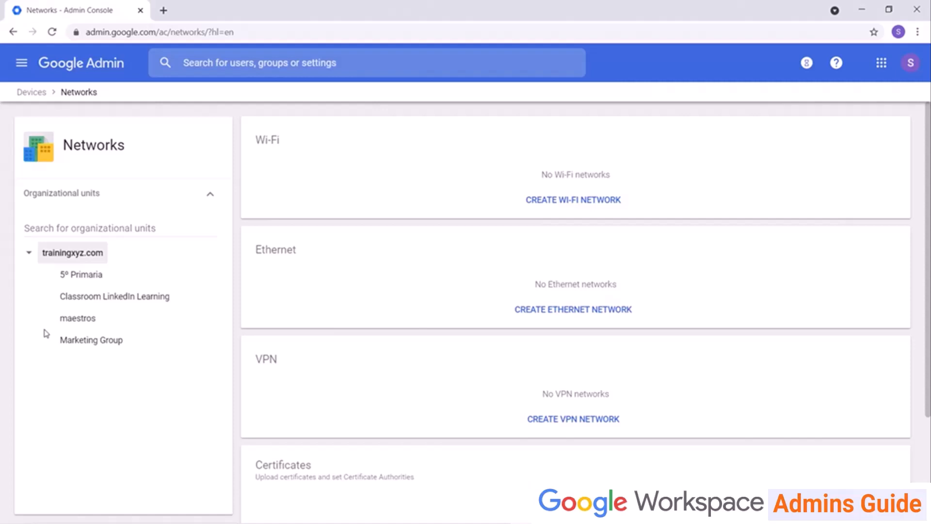
pyautogui.click(109, 342)
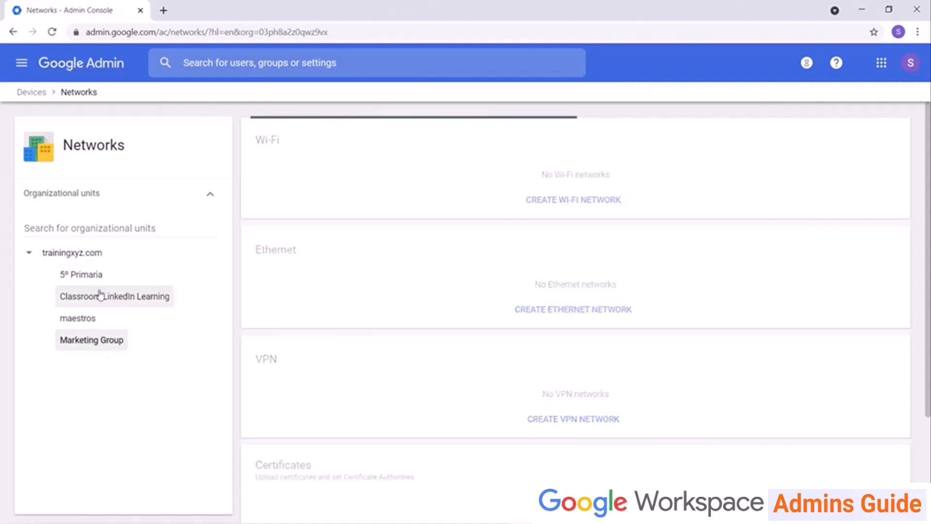
pyautogui.click(96, 258)
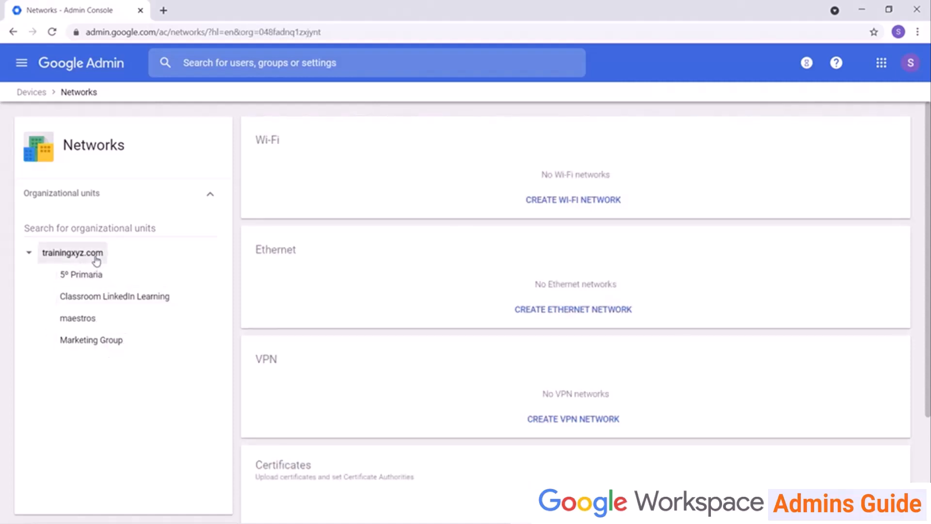
pyautogui.click(572, 201)
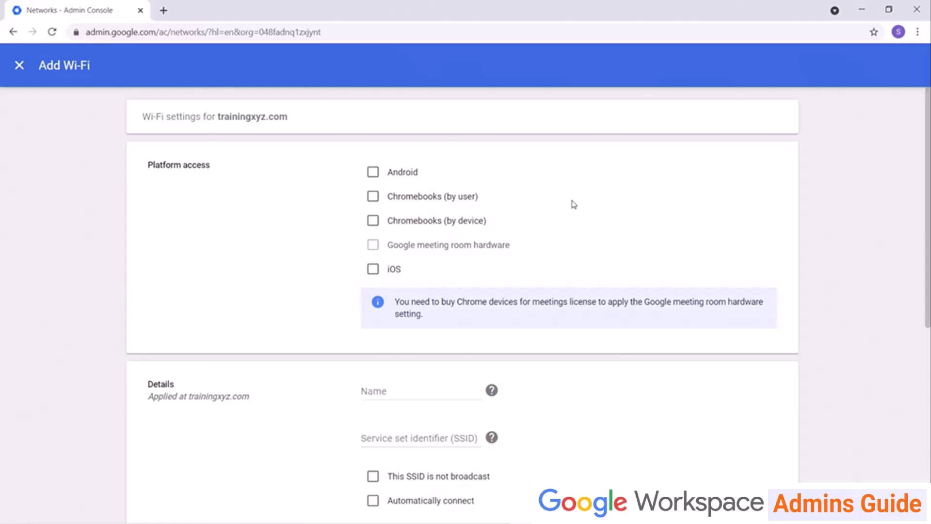
# Enable Android and iOS, name the network Default TrainingXYZ, enter the WPA/WPA2 passphrase and save.
pyautogui.click(372, 172)
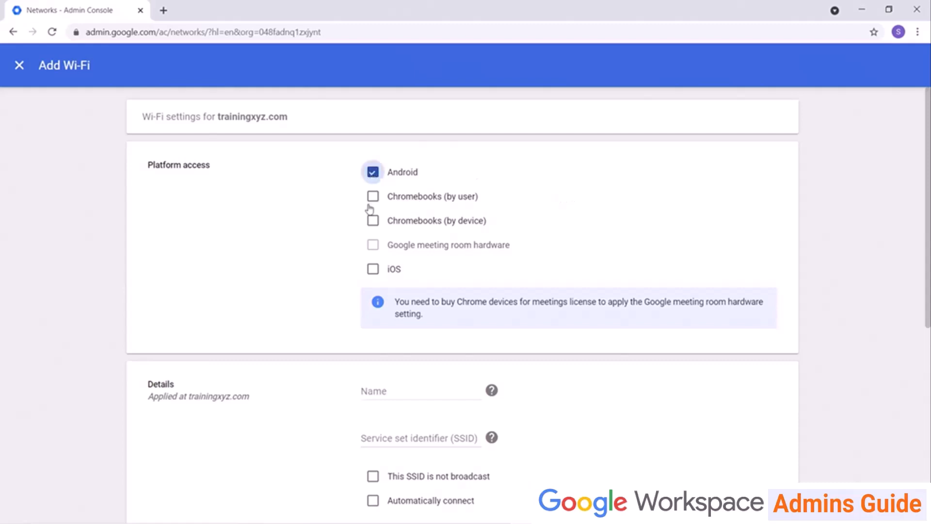
pyautogui.click(373, 268)
pyautogui.scroll(-5, 376, 262)
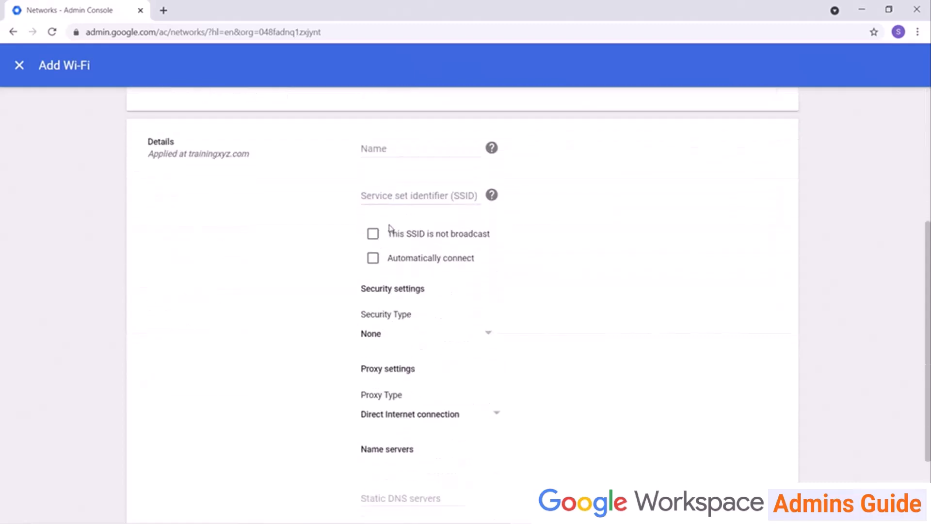
pyautogui.click(362, 149)
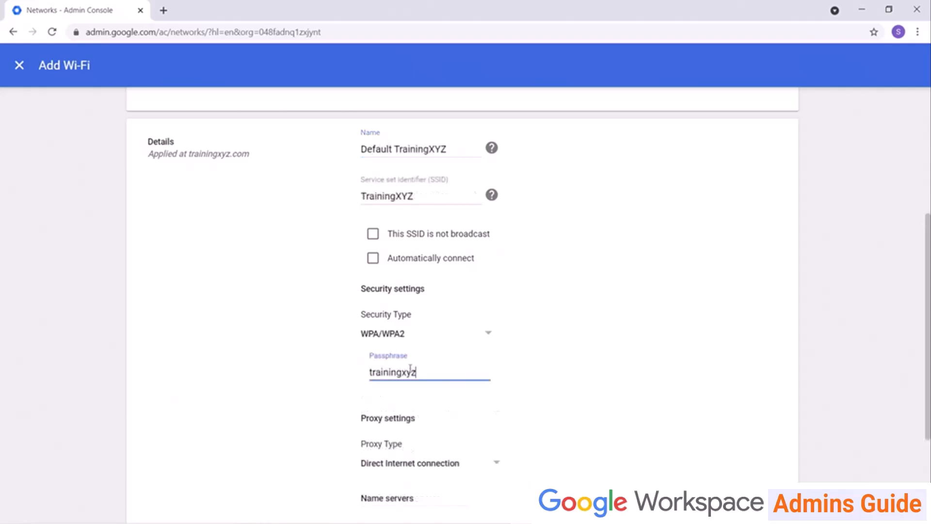
pyautogui.scroll(-3, 235, 413)
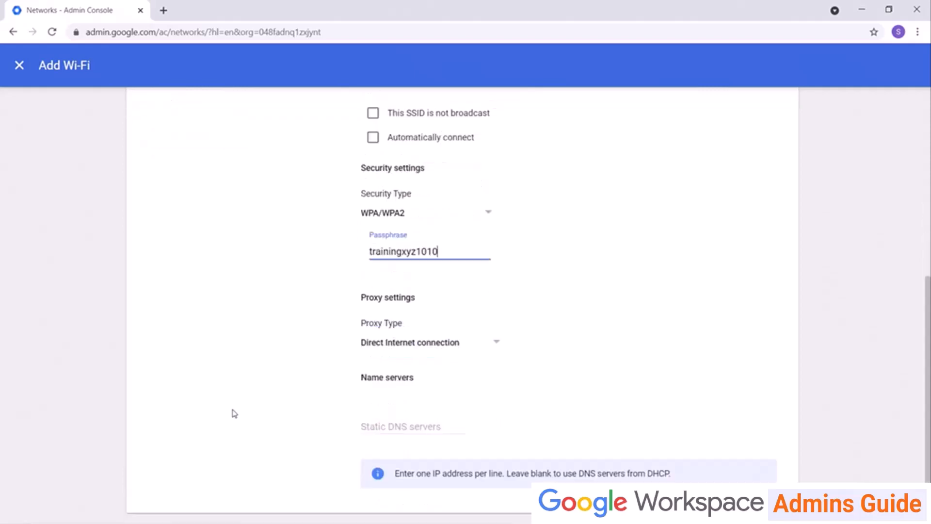
pyautogui.scroll(-1, 234, 413)
pyautogui.click(773, 492)
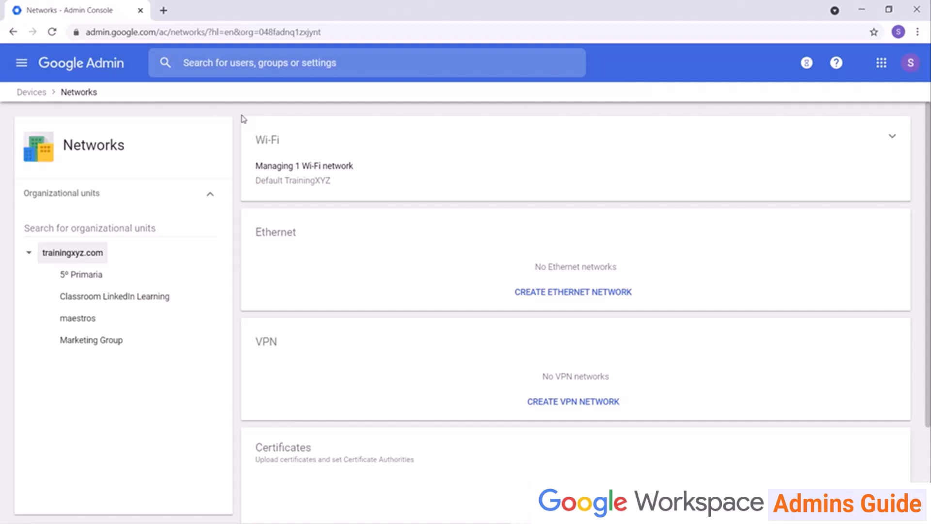
# Glance at the general Chromebook network settings and go back to the Devices overview.
pyautogui.scroll(-3, 243, 119)
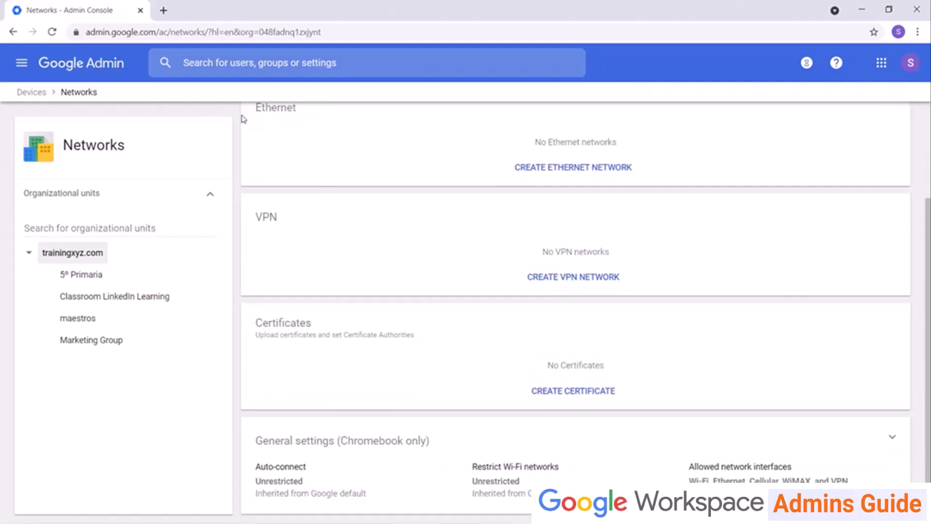
pyautogui.click(367, 444)
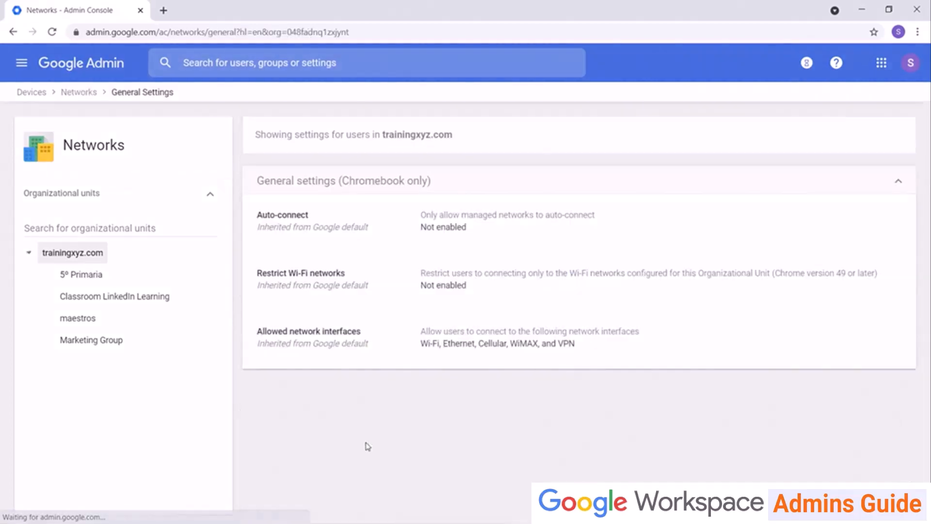
pyautogui.click(38, 94)
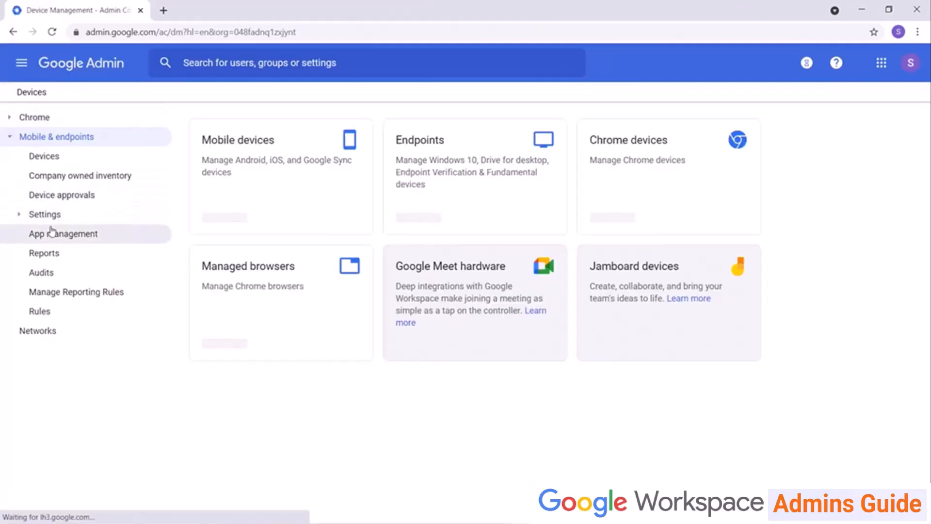
# Review the iOS Networks settings for trainingxyz.com, then go back to the Devices overview.
pyautogui.click(53, 218)
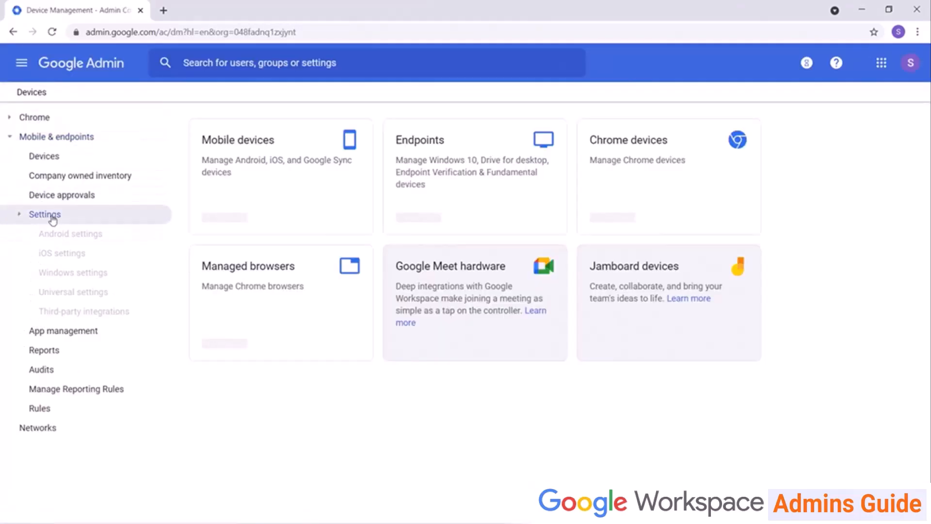
pyautogui.click(70, 253)
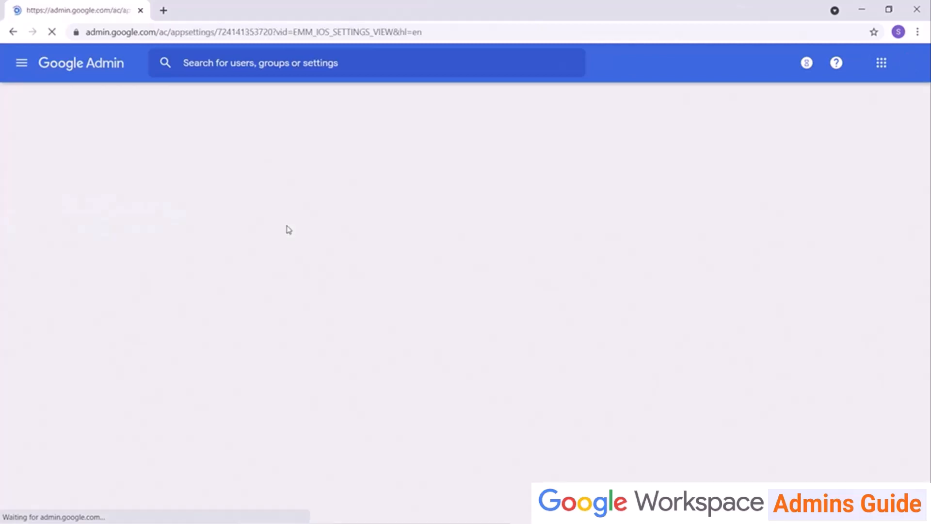
pyautogui.scroll(-10, 310, 242)
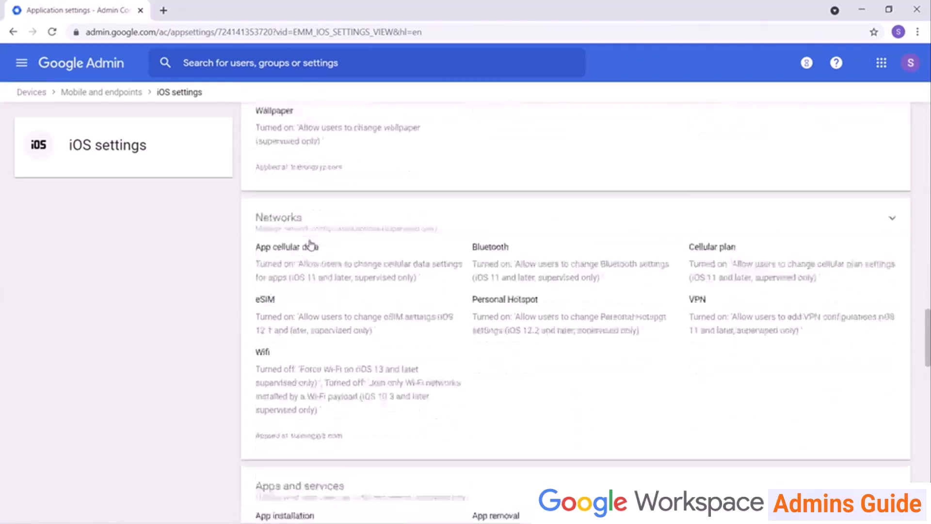
pyautogui.click(285, 147)
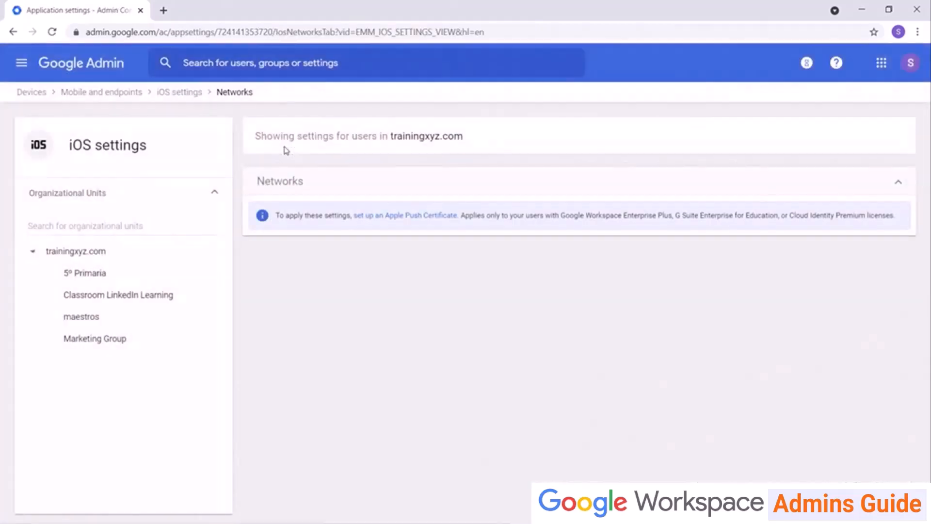
pyautogui.scroll(-5, 291, 184)
pyautogui.scroll(1, 293, 191)
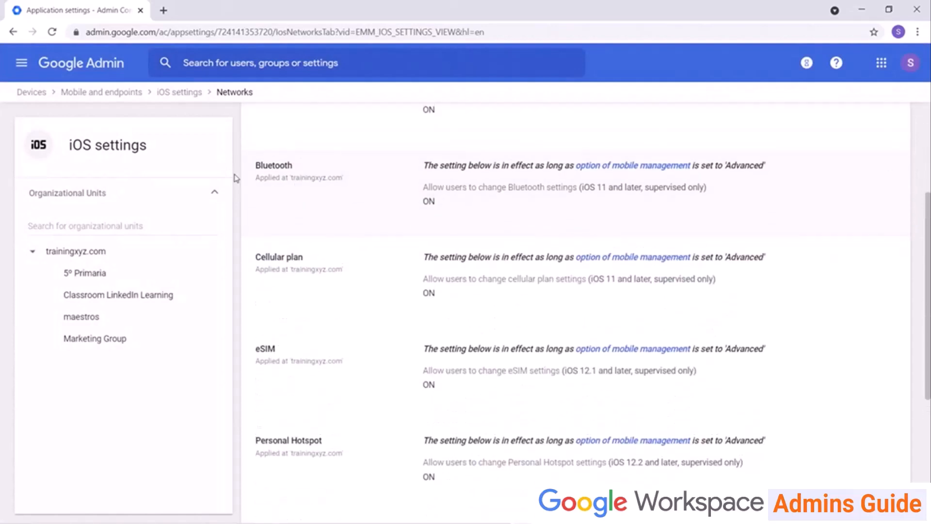
pyautogui.click(38, 94)
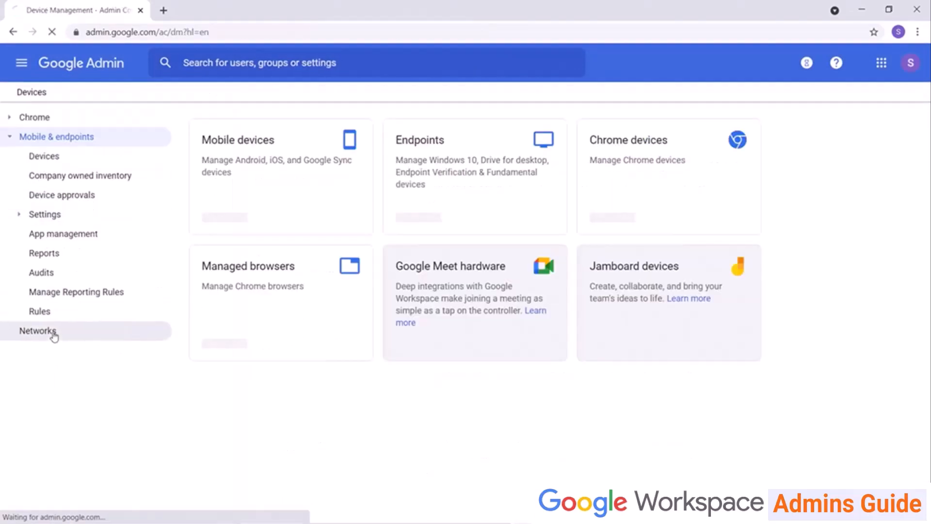
# Open the Networks settings page from the Devices sidebar.
pyautogui.click(54, 334)
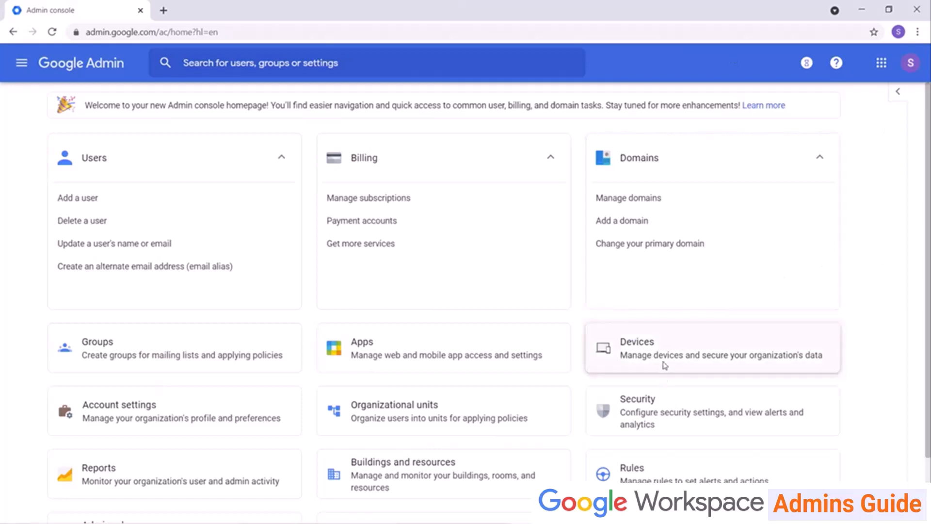
# Go to Devices > Chrome > Settings > Users & browsers for trainingxyz.com.
pyautogui.click(639, 347)
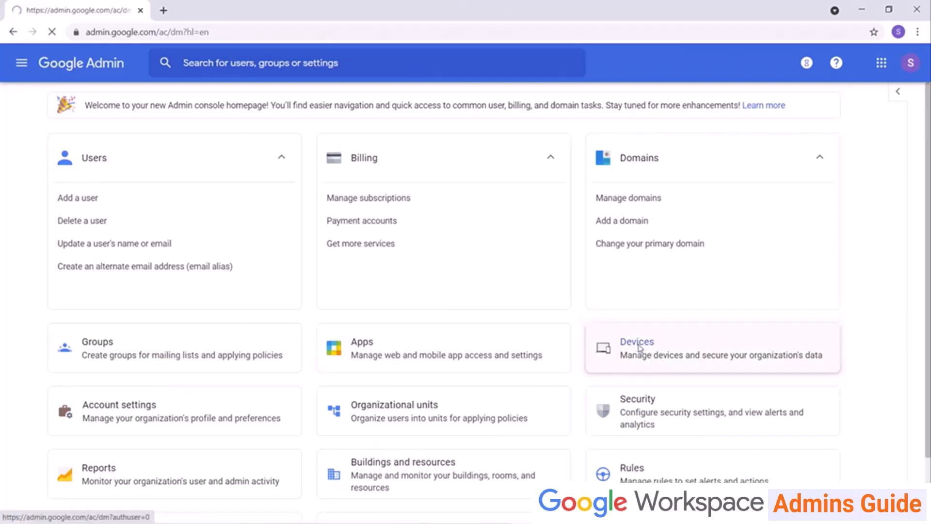
pyautogui.click(51, 118)
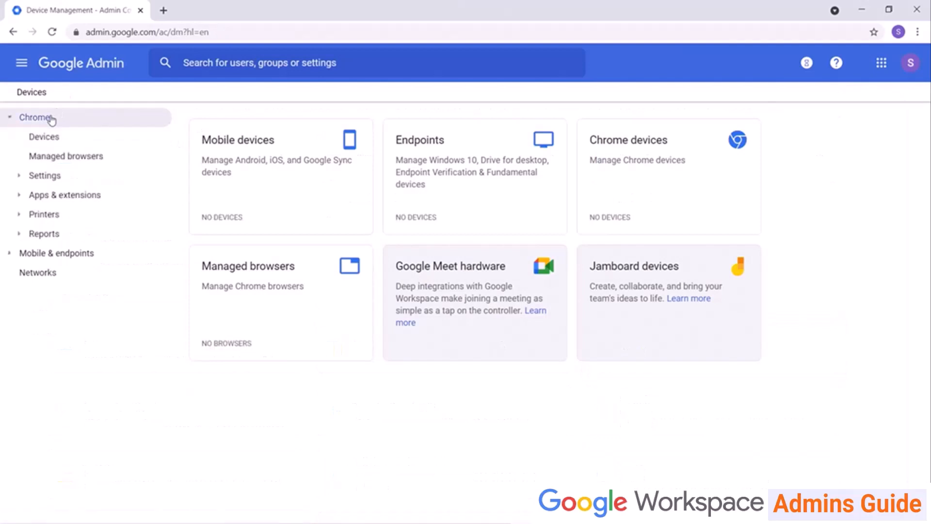
pyautogui.click(45, 178)
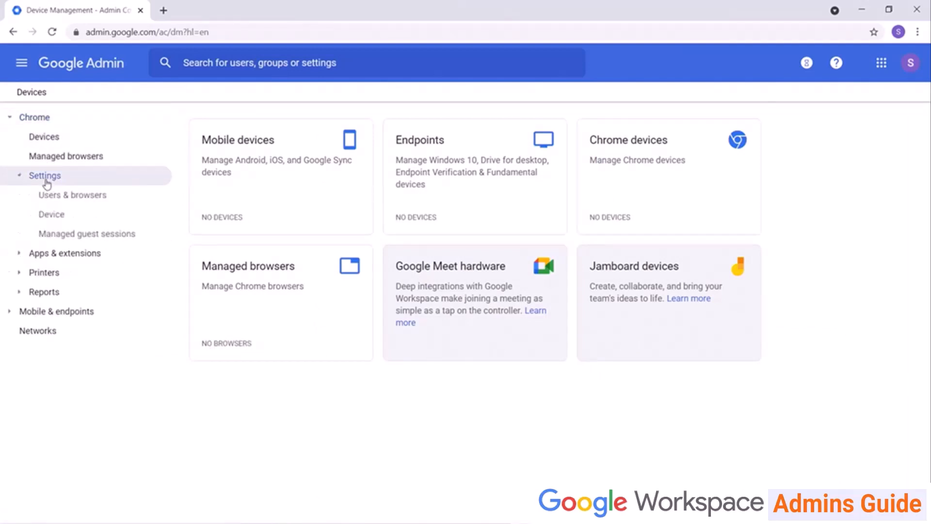
pyautogui.click(65, 196)
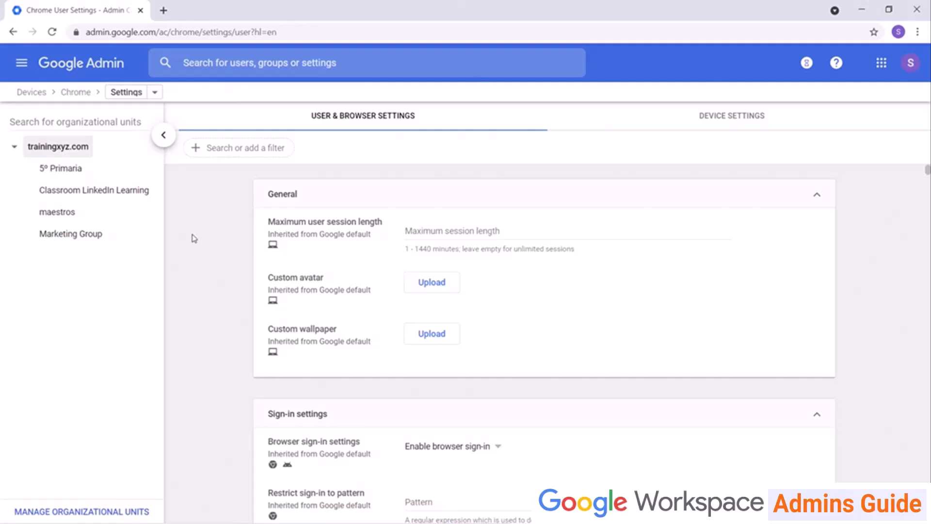
# Search the Chrome user settings for 'security', then scroll to the Apps and extensions section.
pyautogui.scroll(-10, 193, 238)
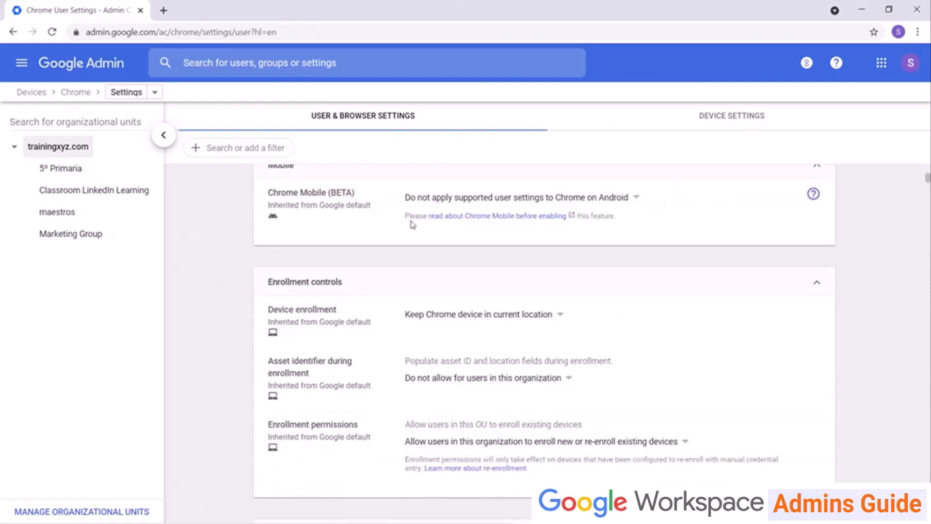
pyautogui.moveTo(927, 178)
pyautogui.mouseDown()
pyautogui.moveTo(926, 251)
pyautogui.moveTo(924, 164)
pyautogui.mouseUp()
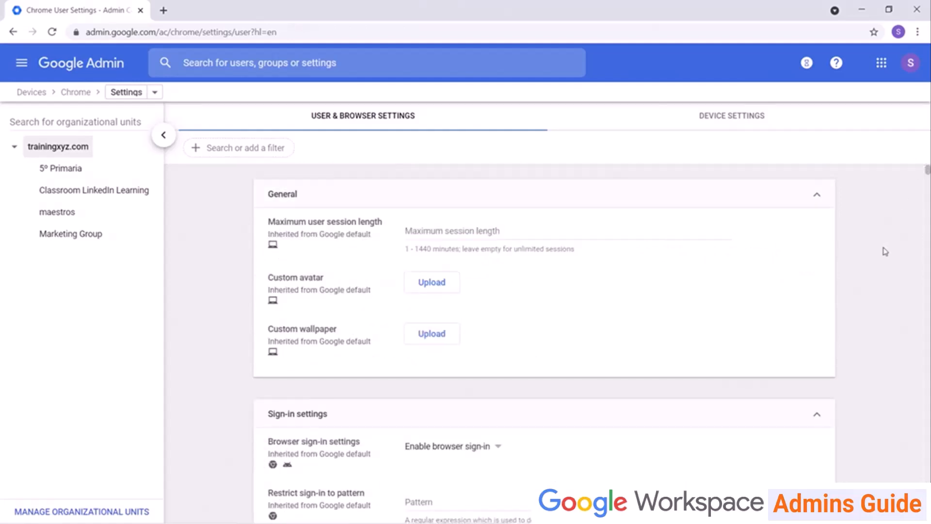
pyautogui.hotkey('ctrl', 'f')
pyautogui.write('security')
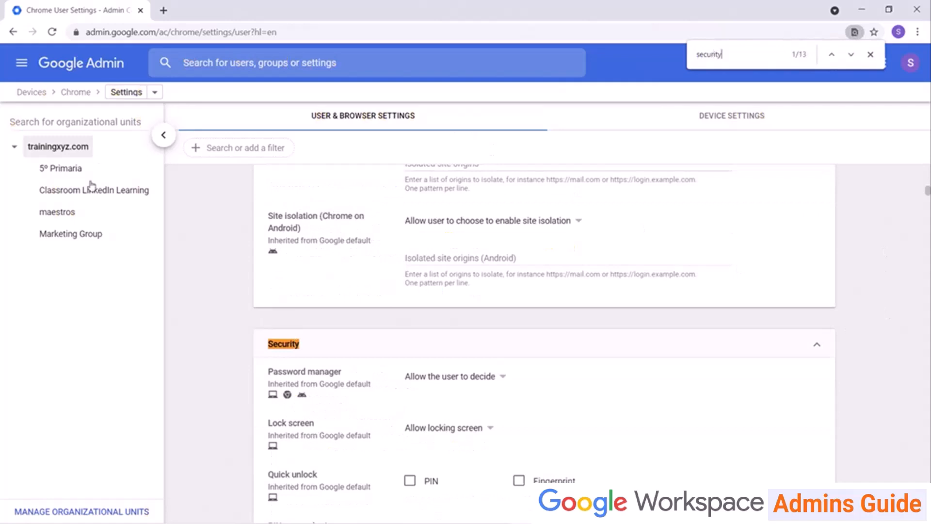
pyautogui.press('Escape')
pyautogui.scroll(-4, 218, 316)
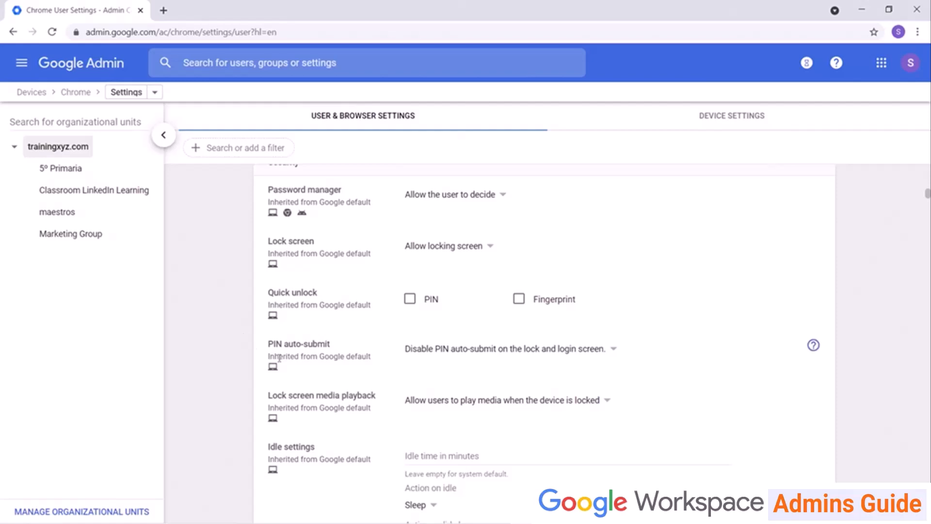
pyautogui.scroll(15, 903, 234)
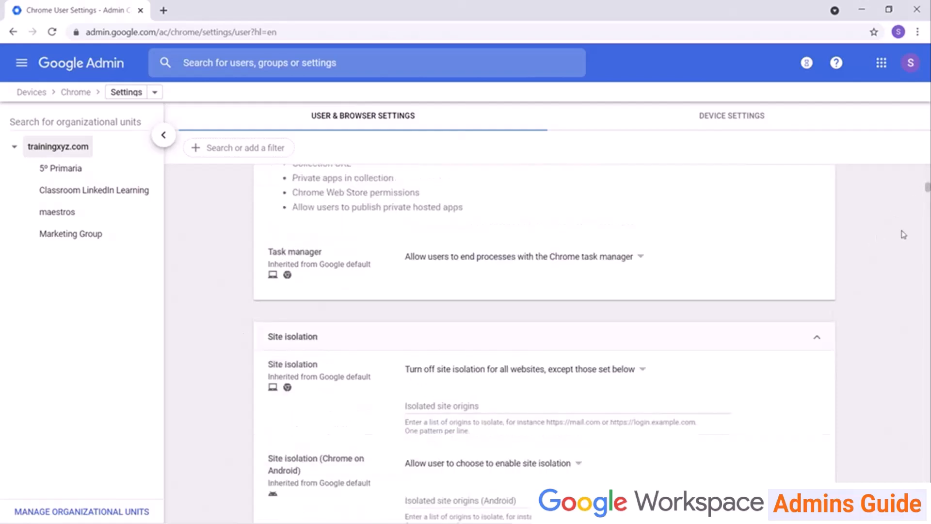
pyautogui.scroll(-2, 903, 234)
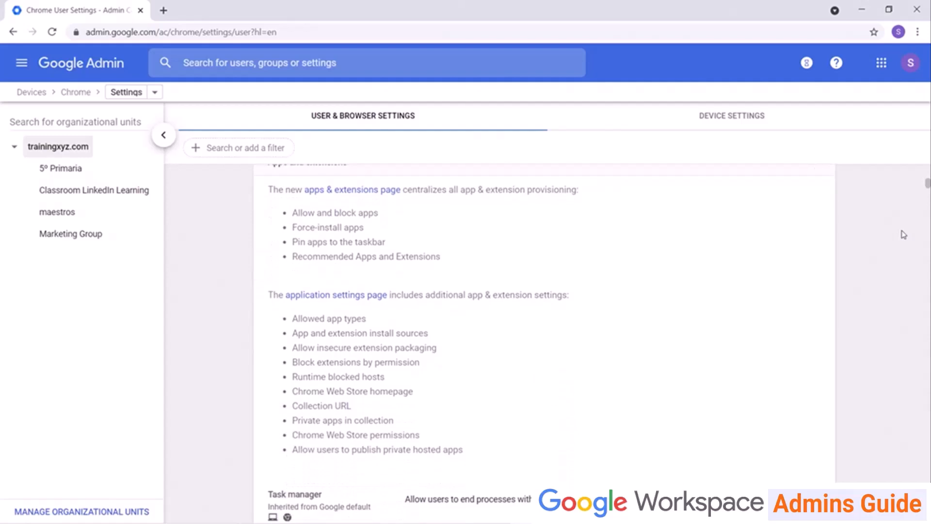
pyautogui.scroll(1, 903, 235)
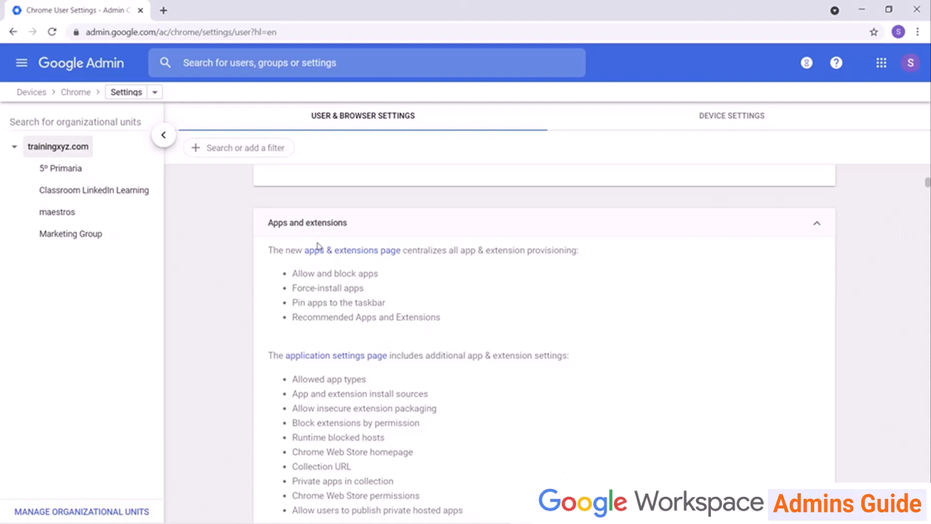
# Open the Chrome Apps & extensions page for Users & Browsers, currently listing no apps.
pyautogui.click(341, 251)
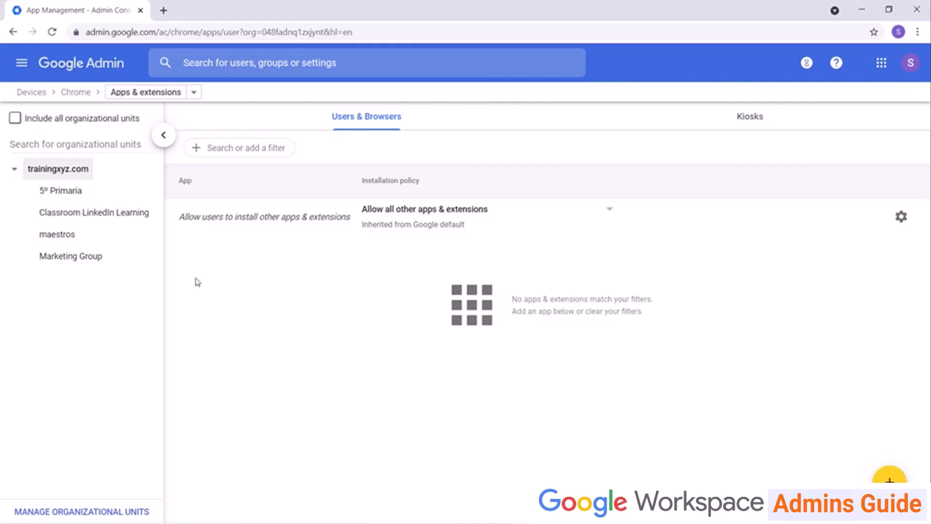
pyautogui.click(194, 94)
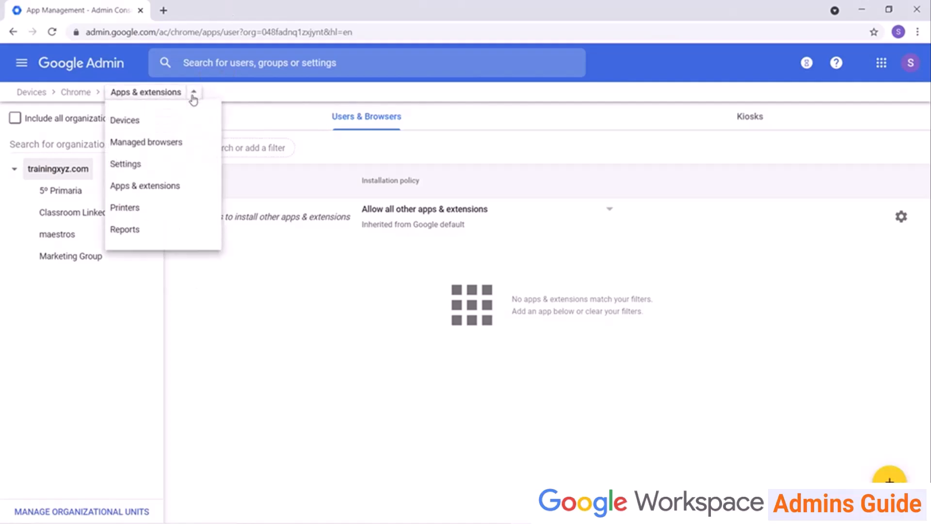
pyautogui.click(189, 194)
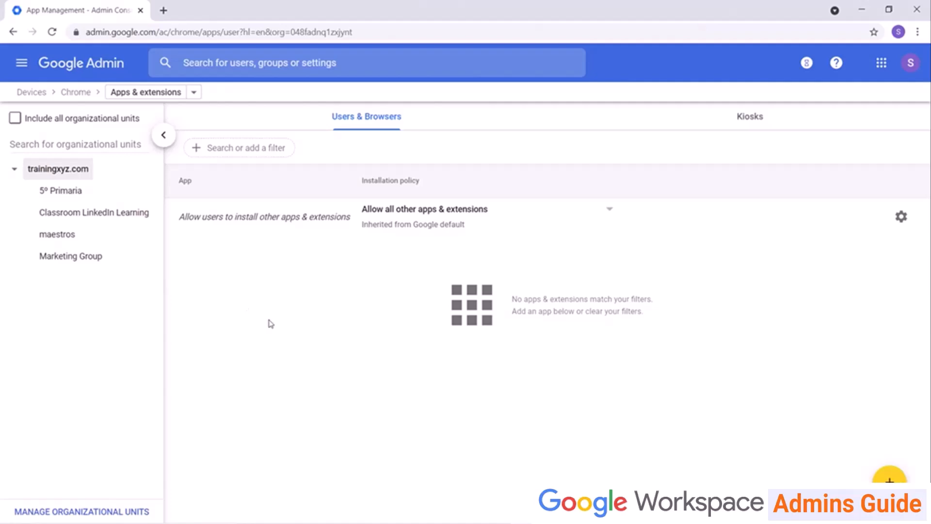
pyautogui.moveTo(890, 478)
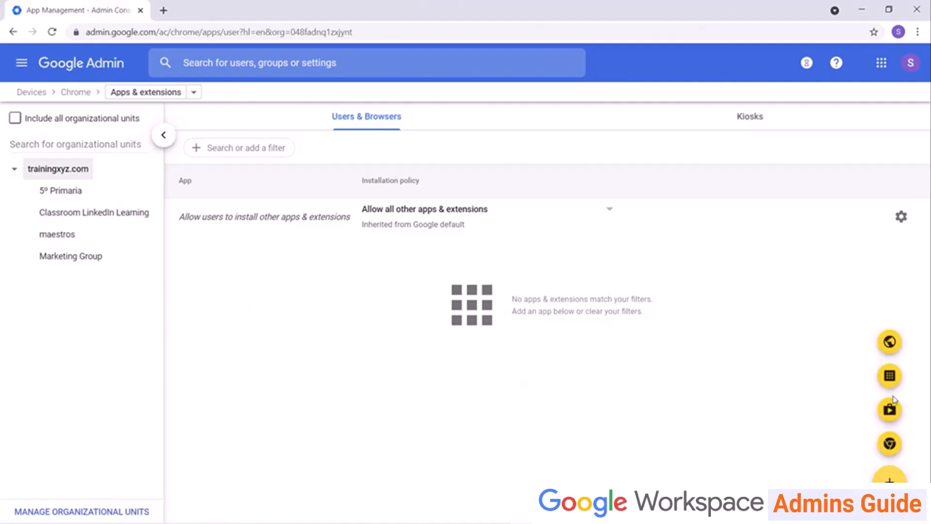
# Search Google Play for 'YouTube' and add com.google.android.youtube to the apps list.
pyautogui.click(894, 416)
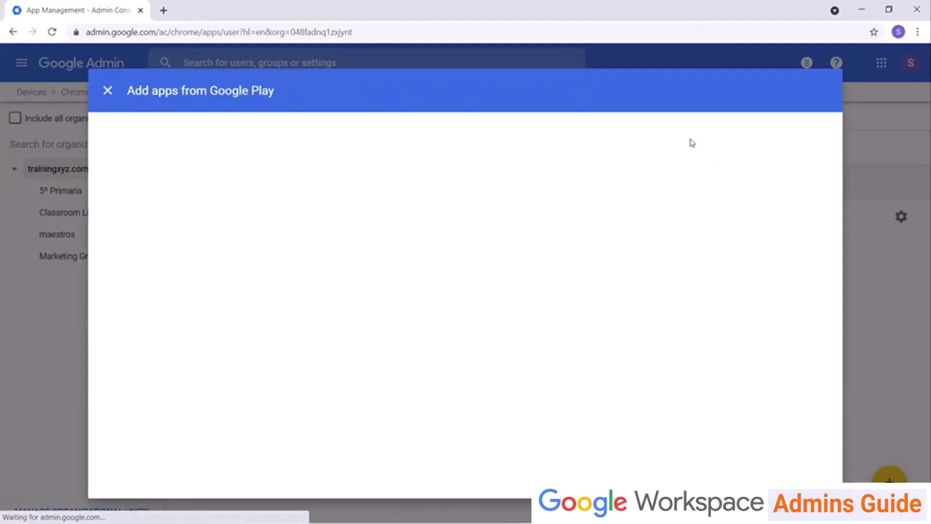
pyautogui.click(285, 149)
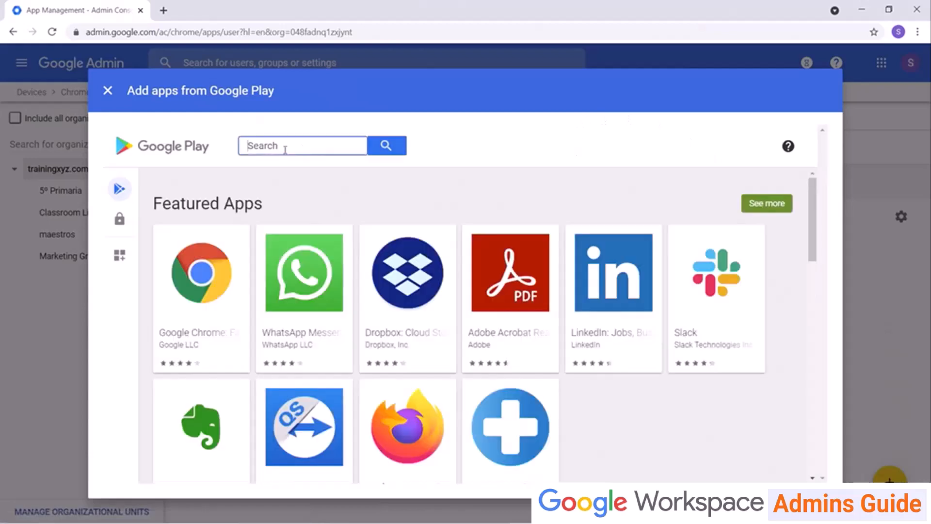
pyautogui.write('YouTube')
pyautogui.press('Return')
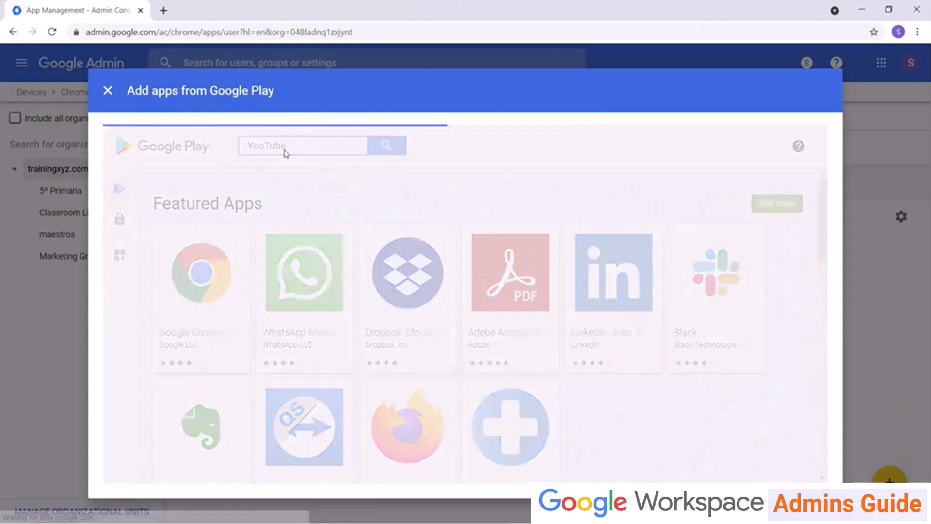
pyautogui.click(207, 293)
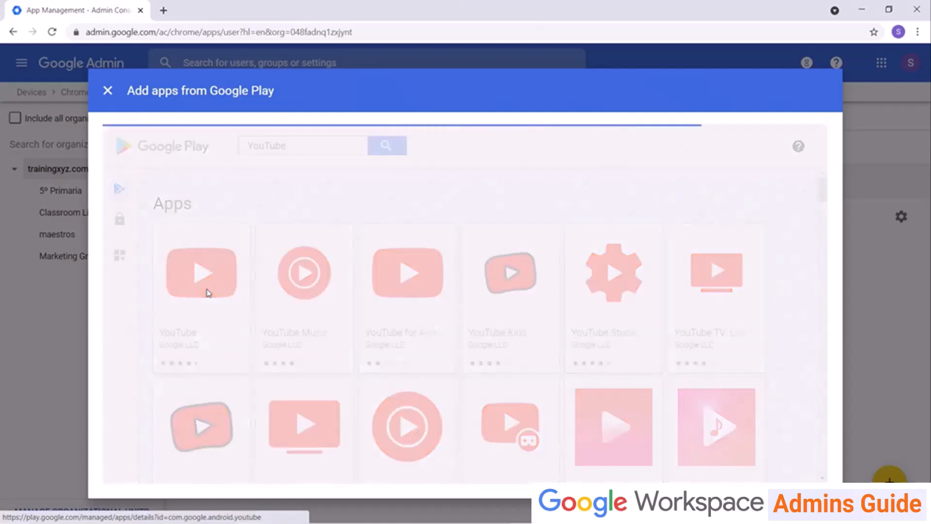
pyautogui.click(596, 342)
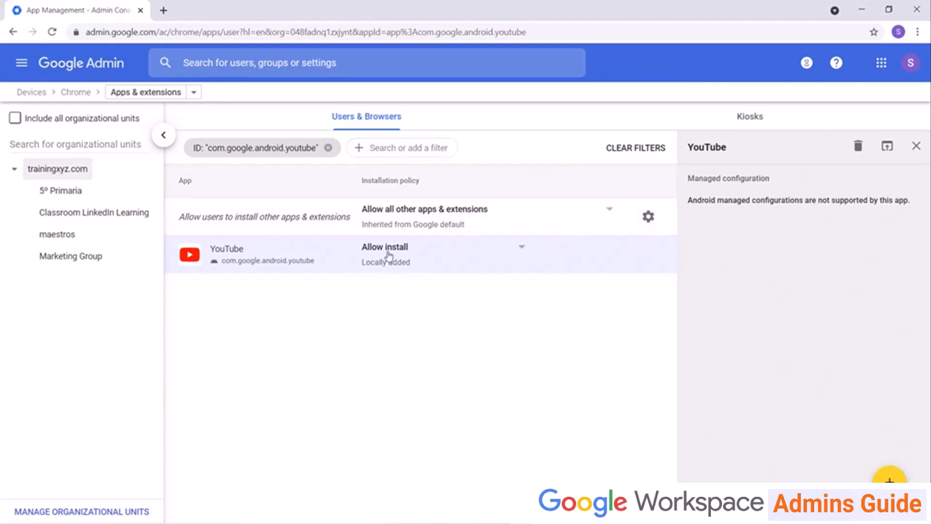
# Set YouTube's installation policy to Block for the whole domain and save.
pyautogui.click(525, 253)
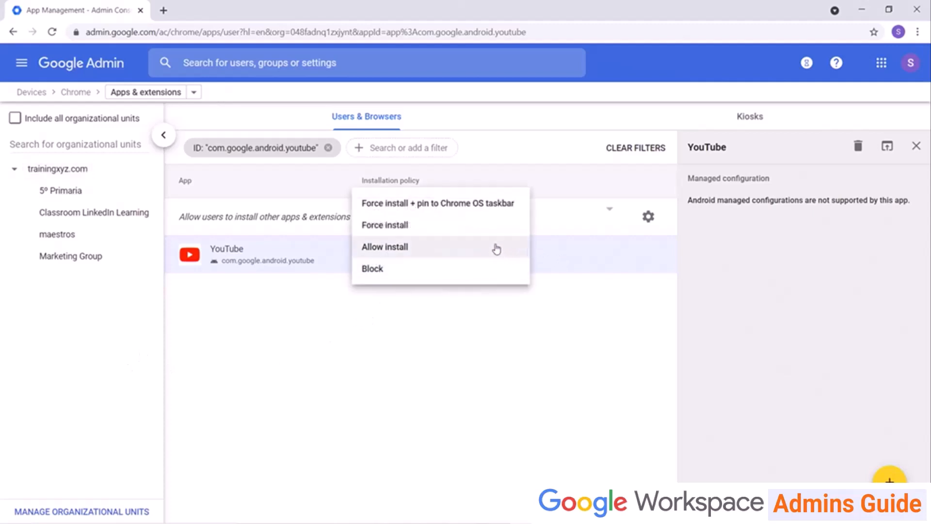
pyautogui.click(483, 274)
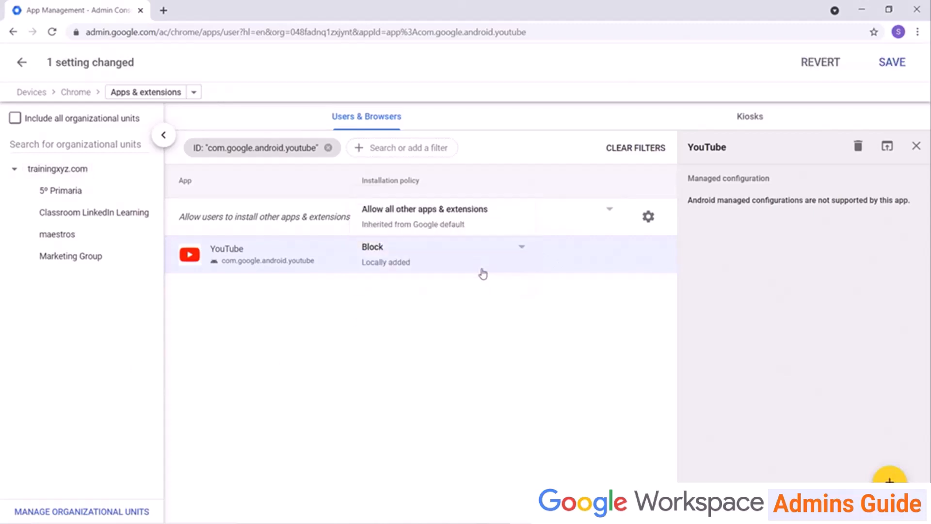
pyautogui.click(888, 62)
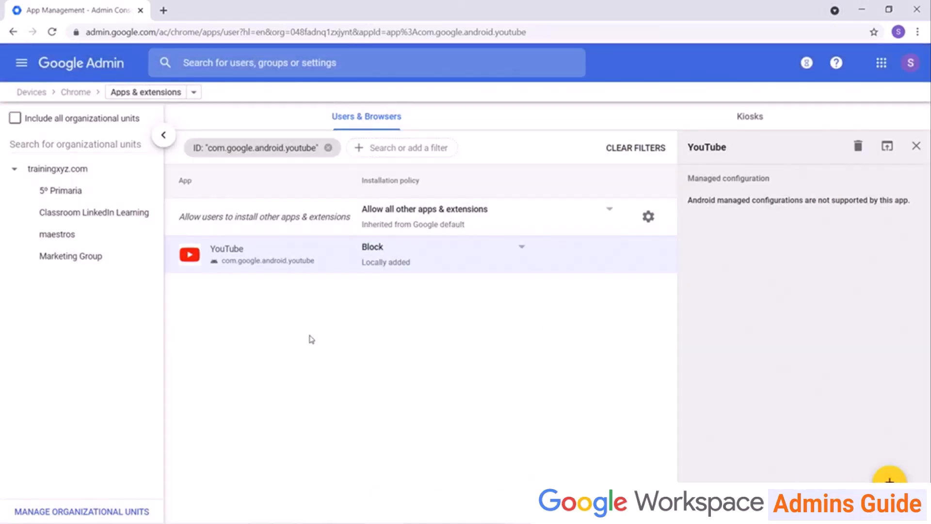
# Override YouTube to Allow install for Marketing Group, save, and return to the admin home.
pyautogui.click(71, 265)
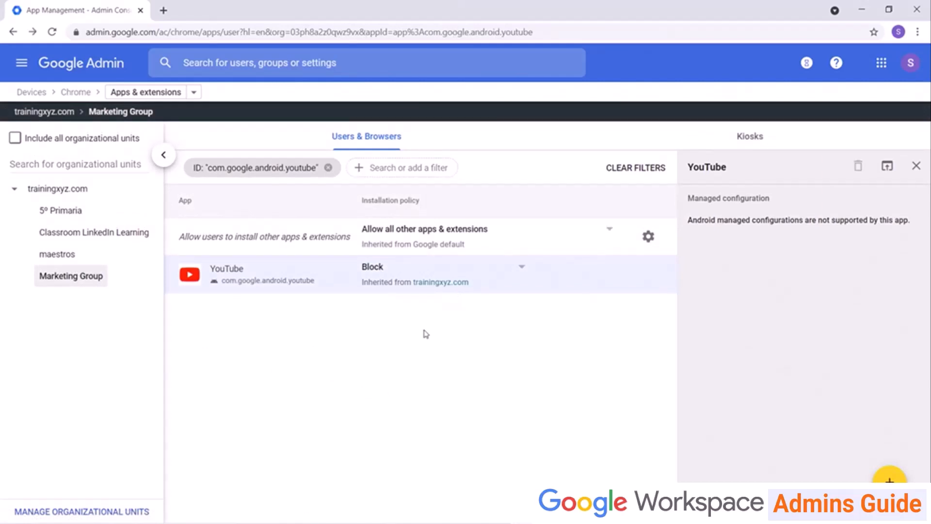
pyautogui.click(516, 272)
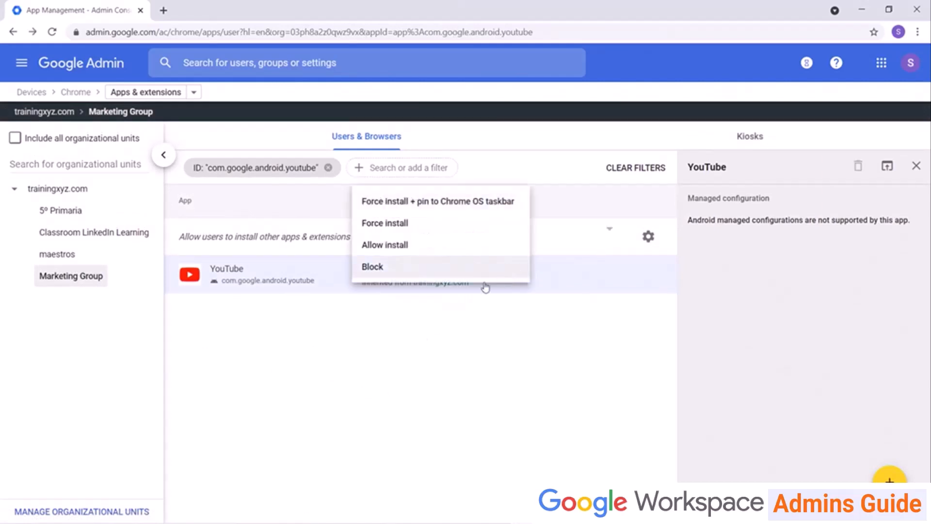
pyautogui.click(462, 244)
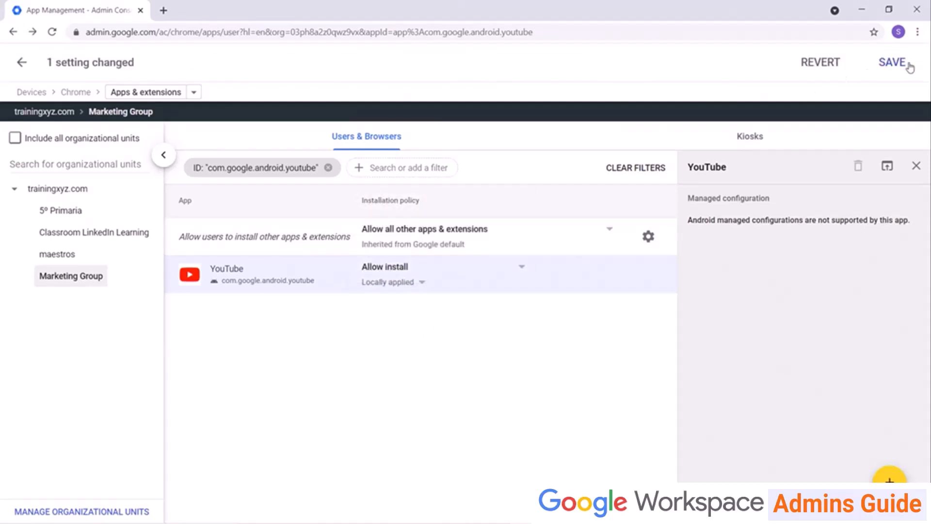
pyautogui.click(910, 68)
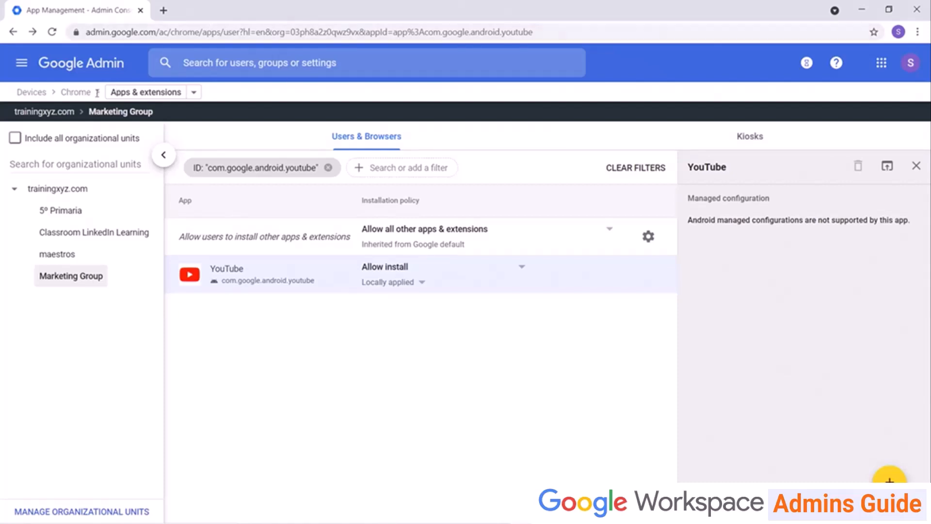
pyautogui.click(107, 67)
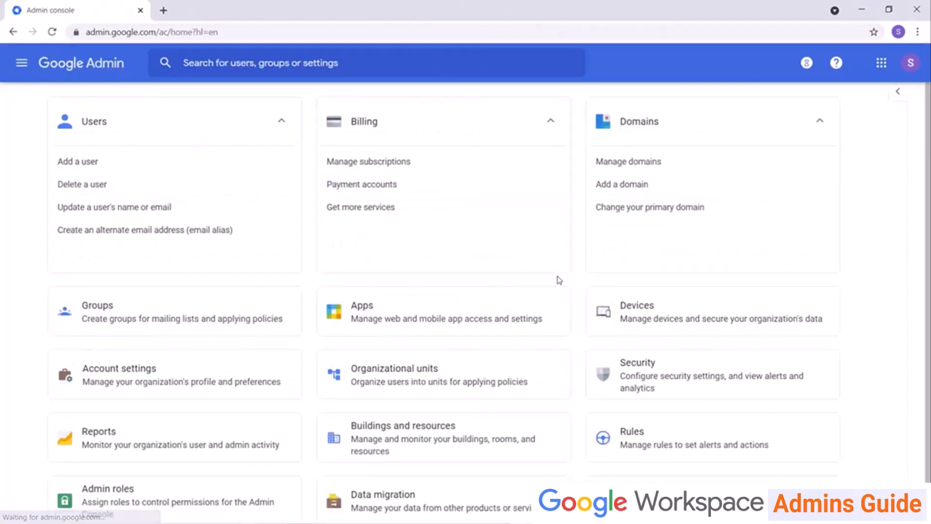
# Open the Apps management page from the Admin home card.
pyautogui.click(416, 357)
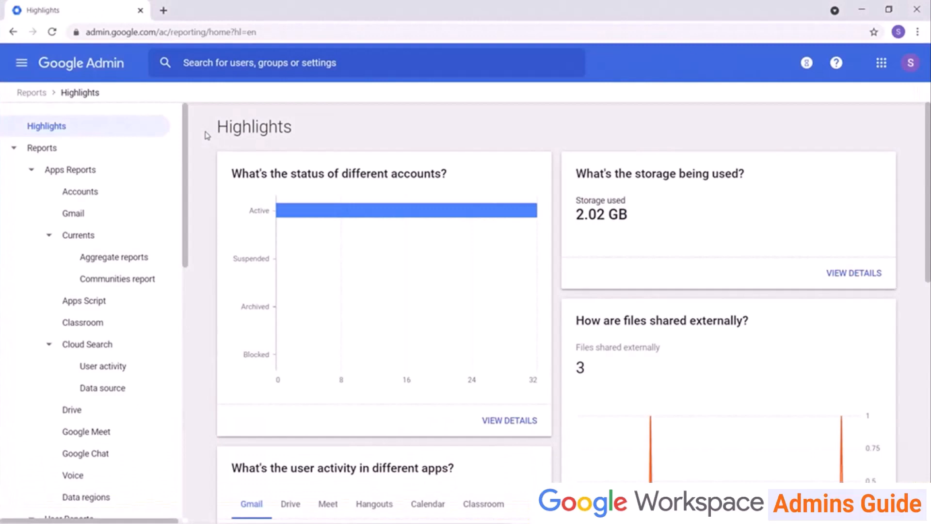
# View the account status report details, then return to Highlights.
pyautogui.scroll(-3, 678, 201)
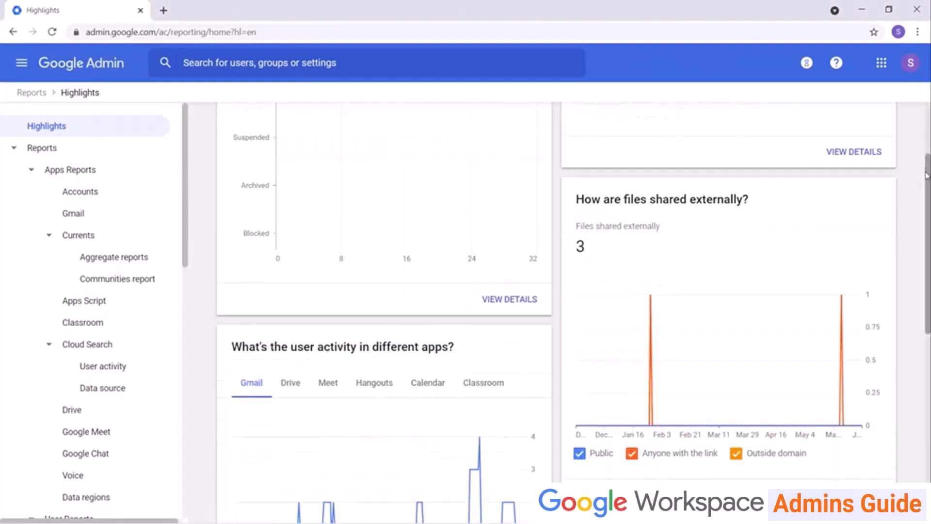
pyautogui.moveTo(927, 176); pyautogui.dragTo(920, 133)
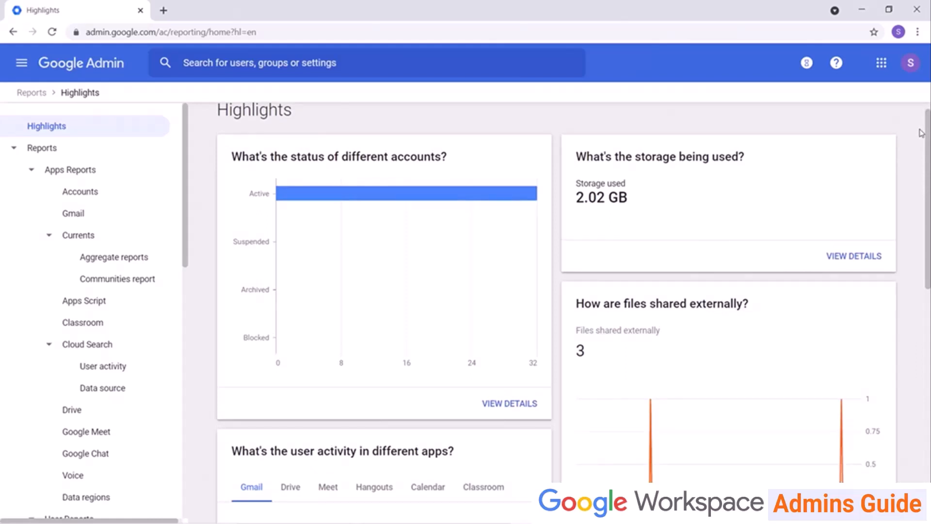
pyautogui.click(521, 406)
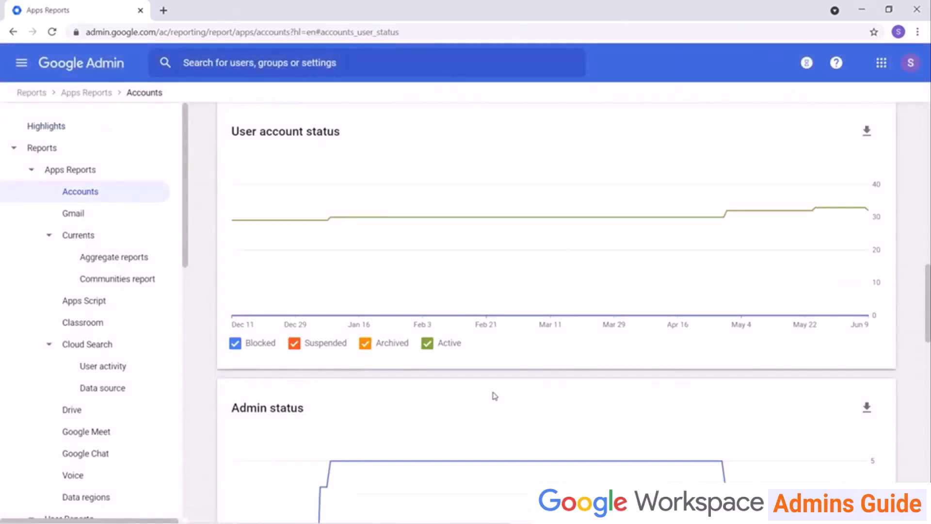
pyautogui.click(59, 127)
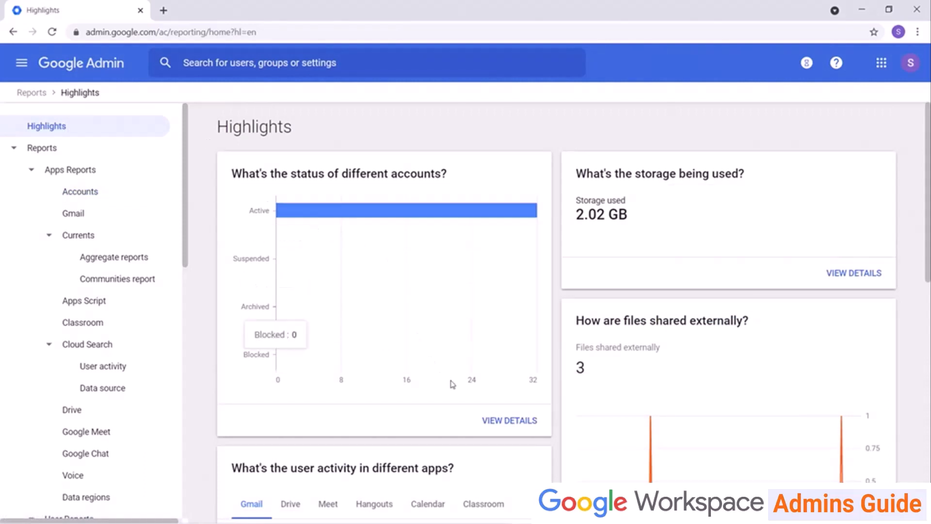
# Check storage usage details without exporting, then open the Apps Reports Accounts report.
pyautogui.click(855, 273)
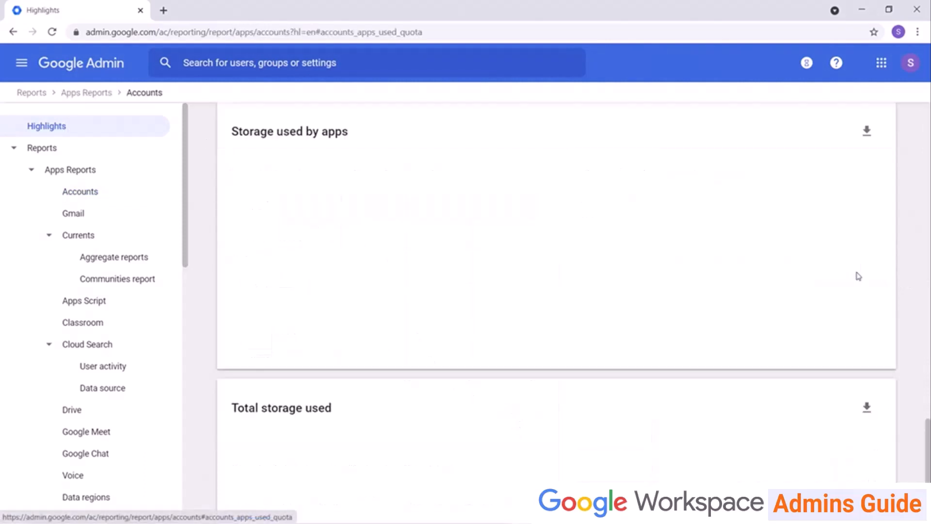
pyautogui.click(875, 133)
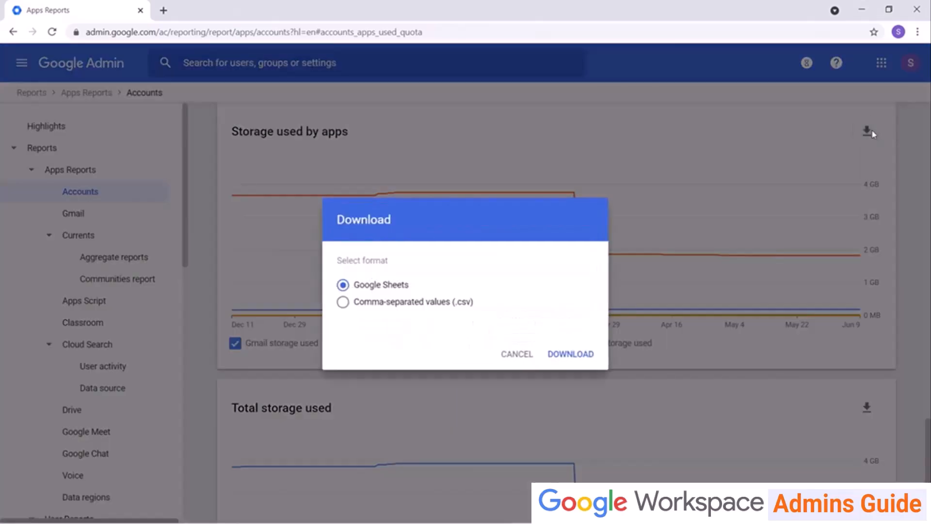
pyautogui.click(511, 359)
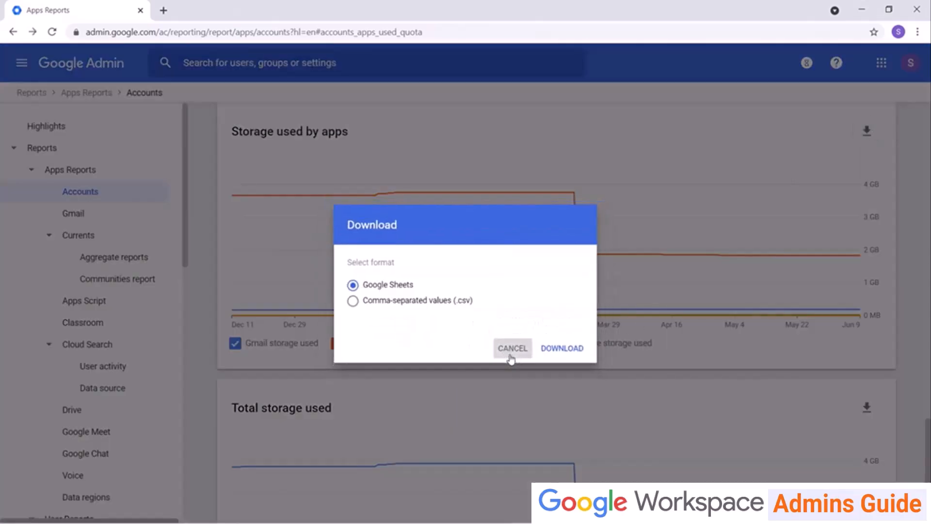
pyautogui.click(89, 131)
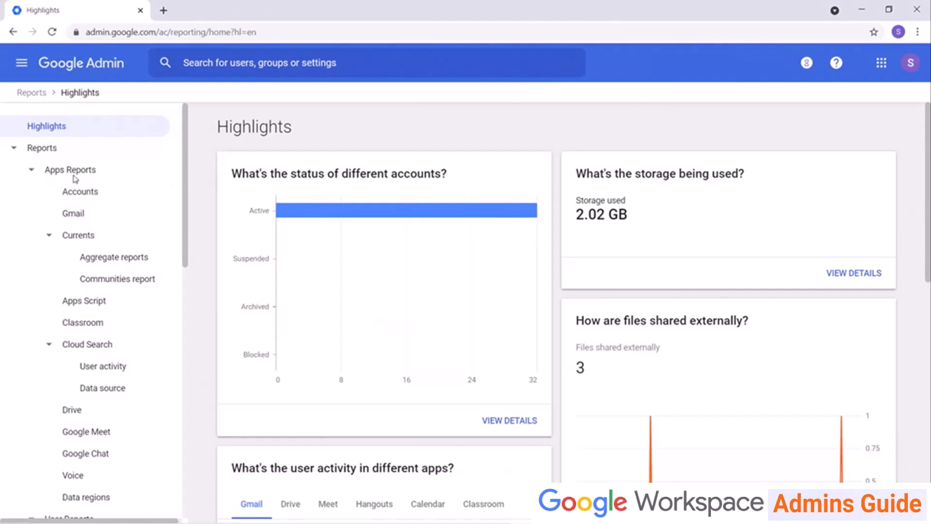
pyautogui.click(84, 194)
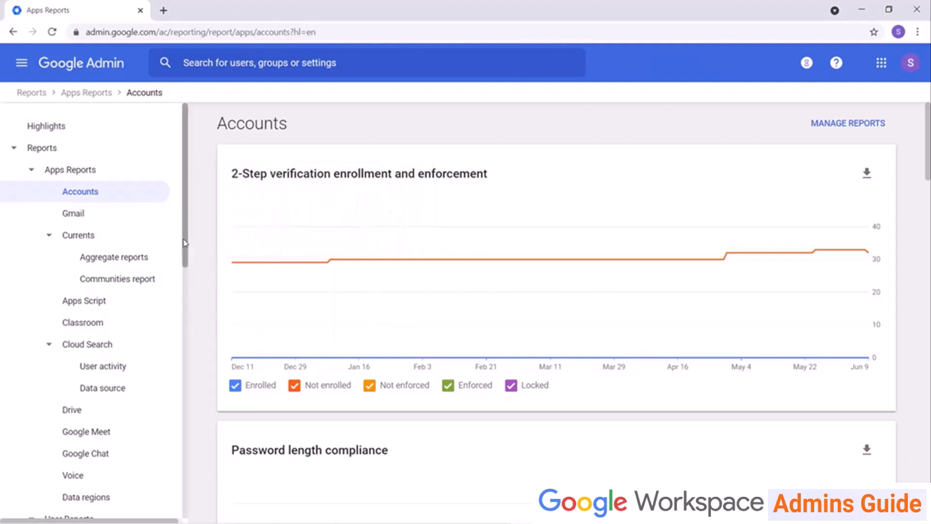
# View the Drive and Login audit logs.
pyautogui.scroll(-1, 184, 265)
pyautogui.moveTo(184, 266); pyautogui.dragTo(156, 387)
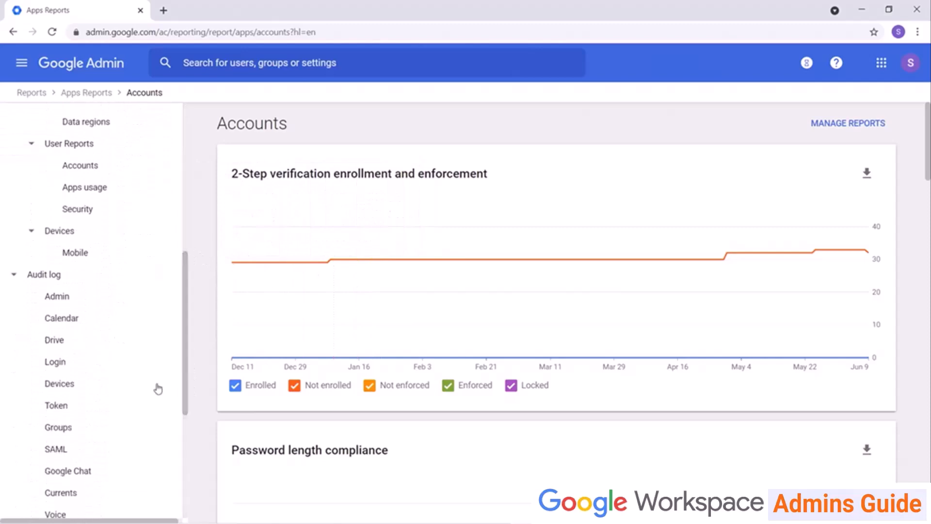
pyautogui.click(94, 345)
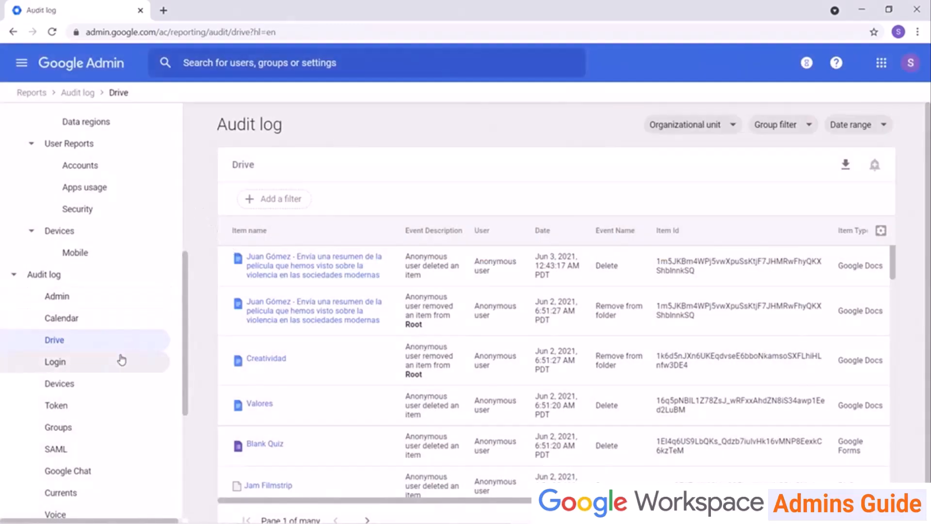
pyautogui.click(115, 372)
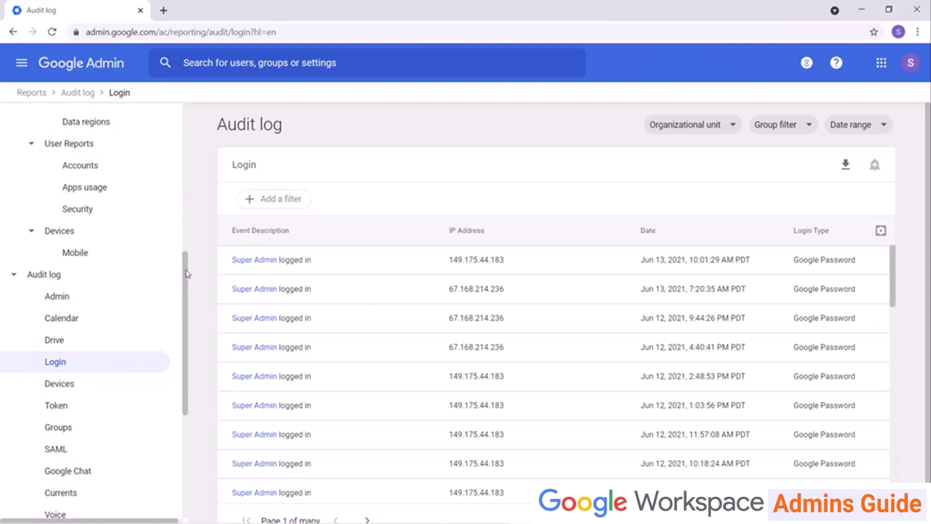
# Open the Apps Reports Accounts report, then the User Reports Accounts table.
pyautogui.moveTo(186, 274); pyautogui.dragTo(188, 125)
pyautogui.click(94, 194)
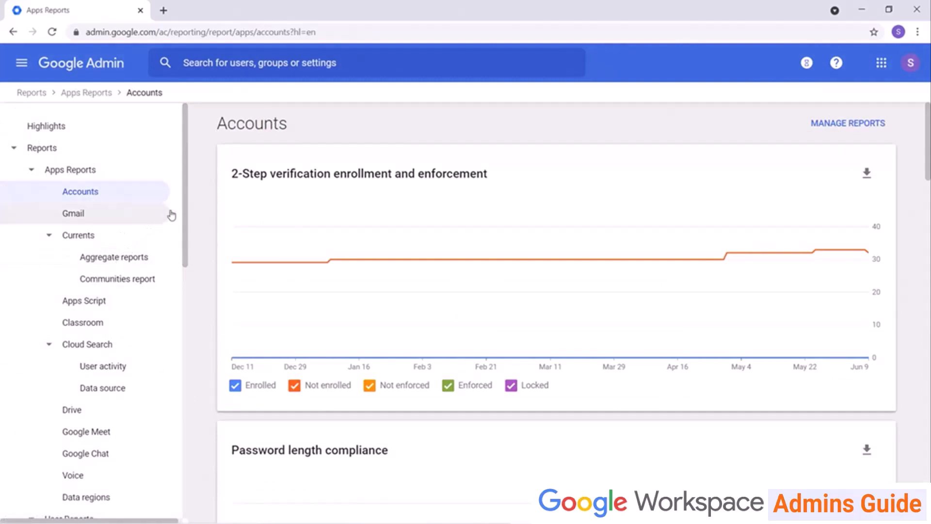
pyautogui.scroll(-4, 176, 267)
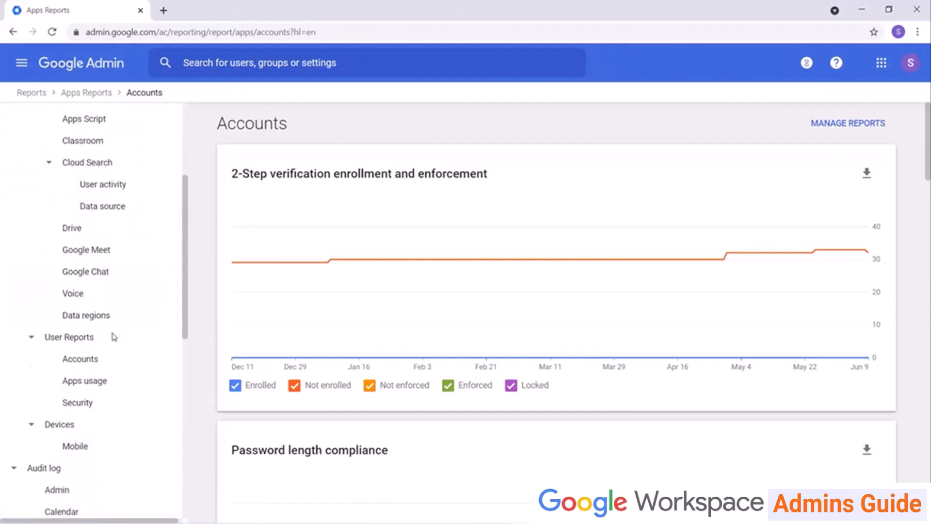
pyautogui.click(108, 360)
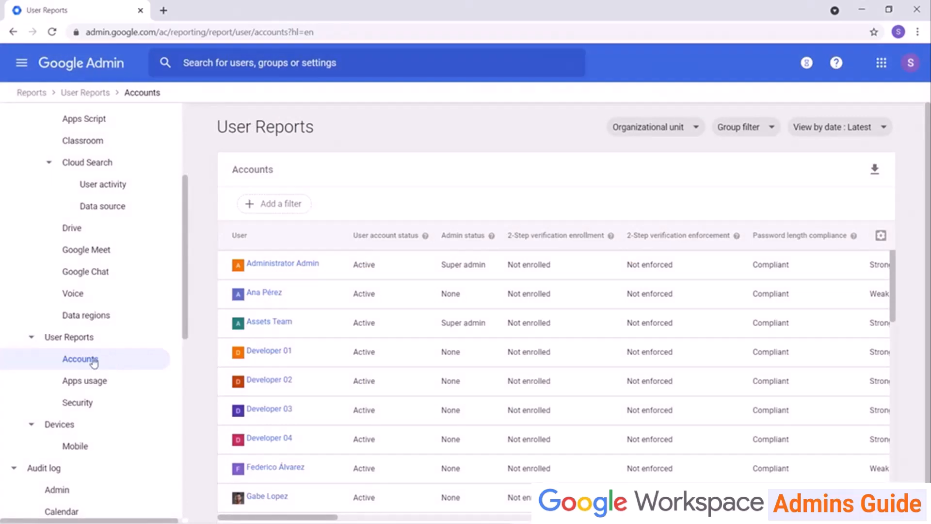
# Check the per-user Security report and Admin audit log, then open Google Workspace Apps Monthly Uptime.
pyautogui.click(90, 402)
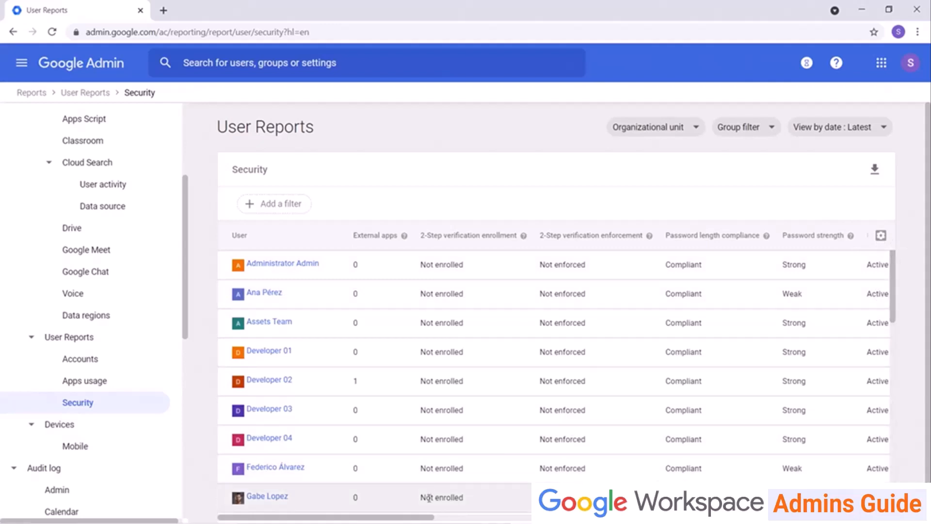
pyautogui.moveTo(432, 517)
pyautogui.mouseDown()
pyautogui.moveTo(651, 517)
pyautogui.moveTo(427, 517)
pyautogui.mouseUp()
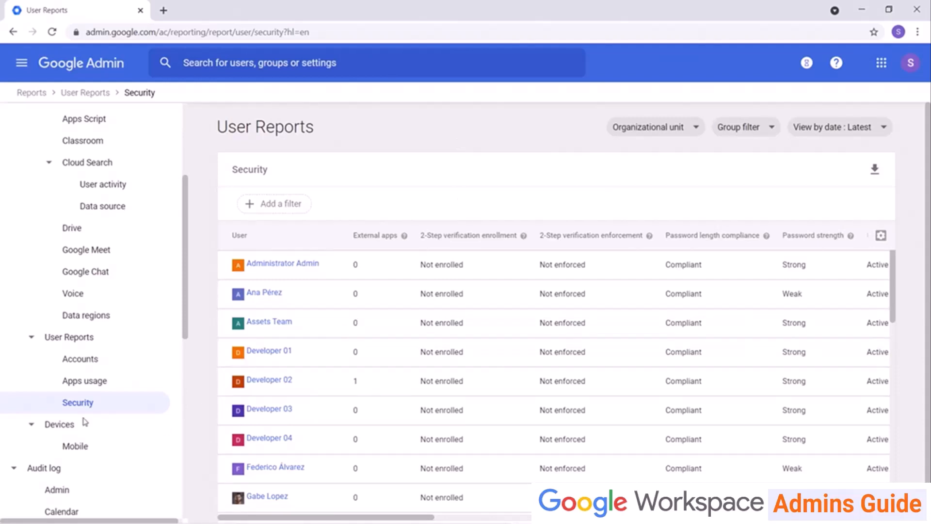
pyautogui.click(78, 489)
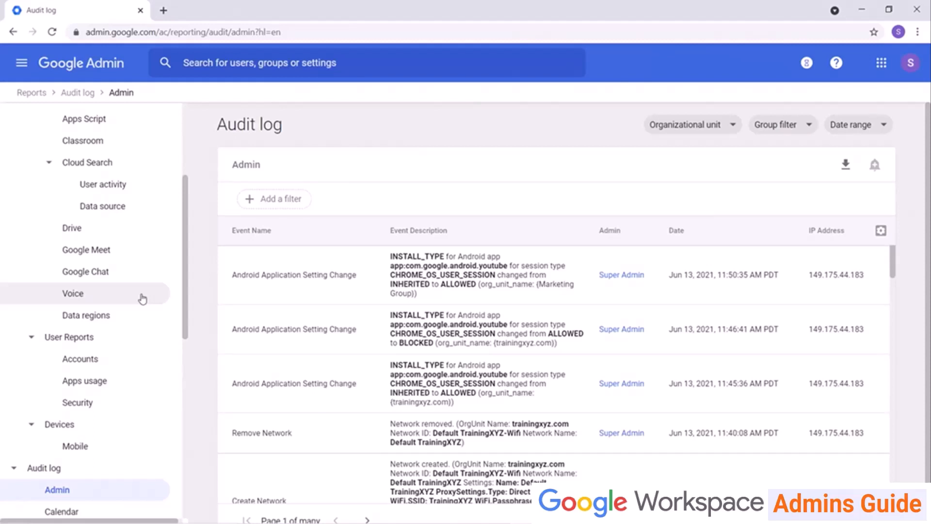
pyautogui.scroll(-10, 142, 298)
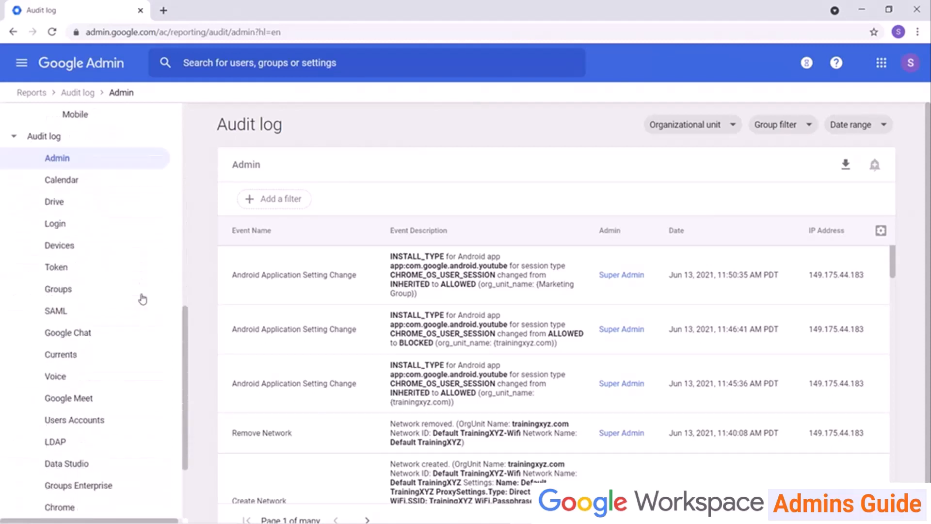
pyautogui.click(85, 500)
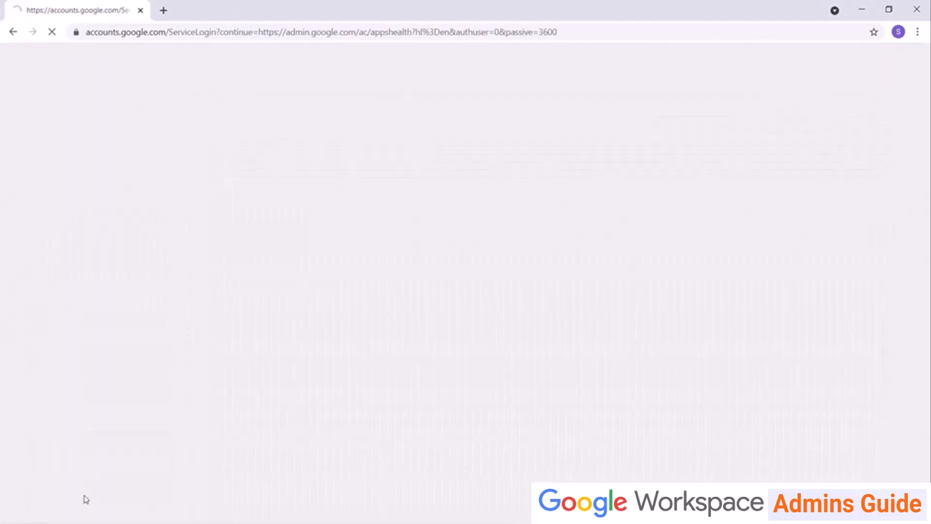
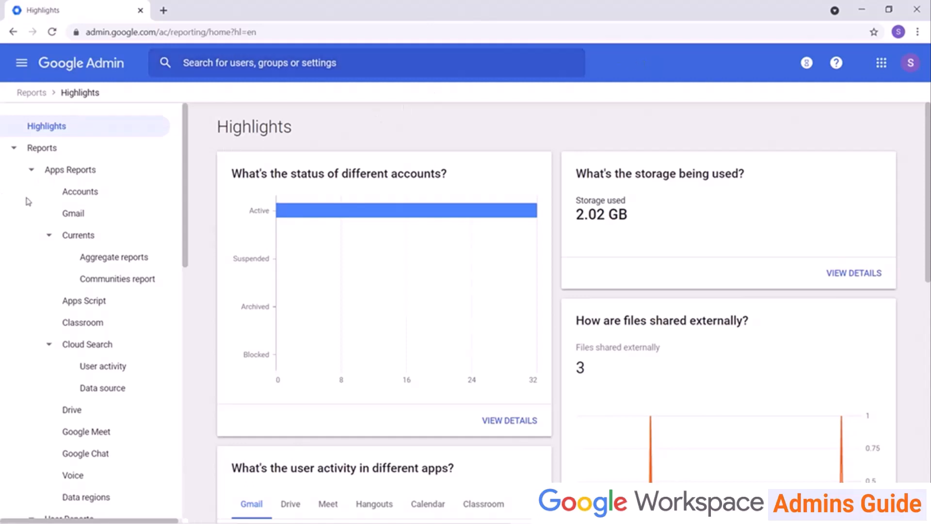
# Open the Accounts report and cancel downloading the 2-Step Verification chart.
pyautogui.click(74, 194)
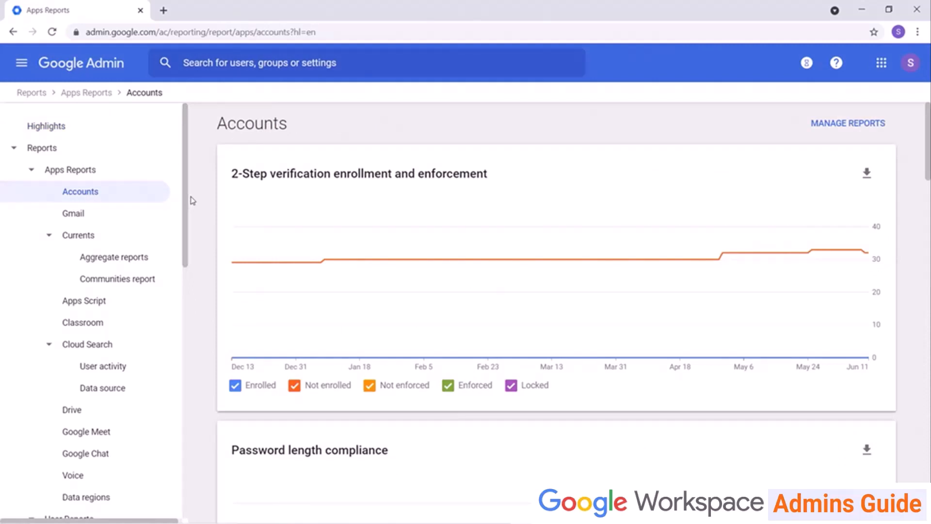
pyautogui.click(866, 173)
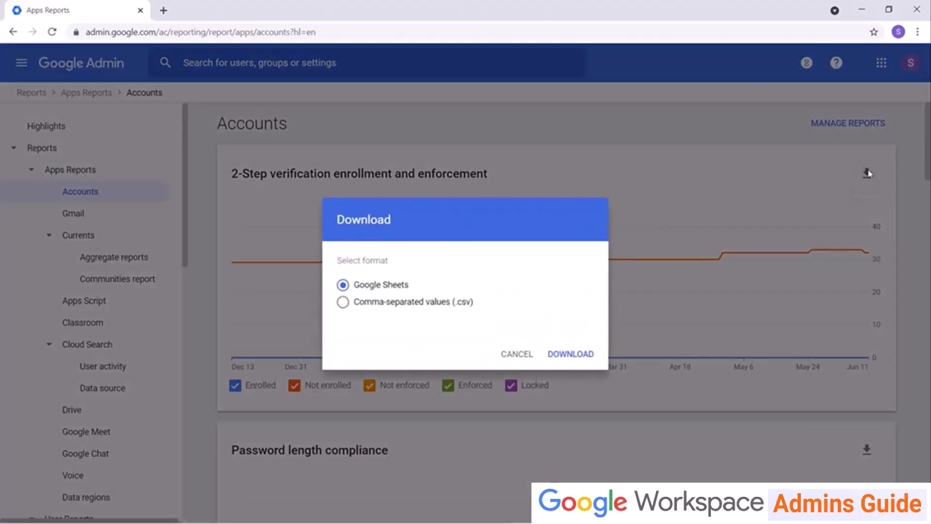
pyautogui.click(522, 359)
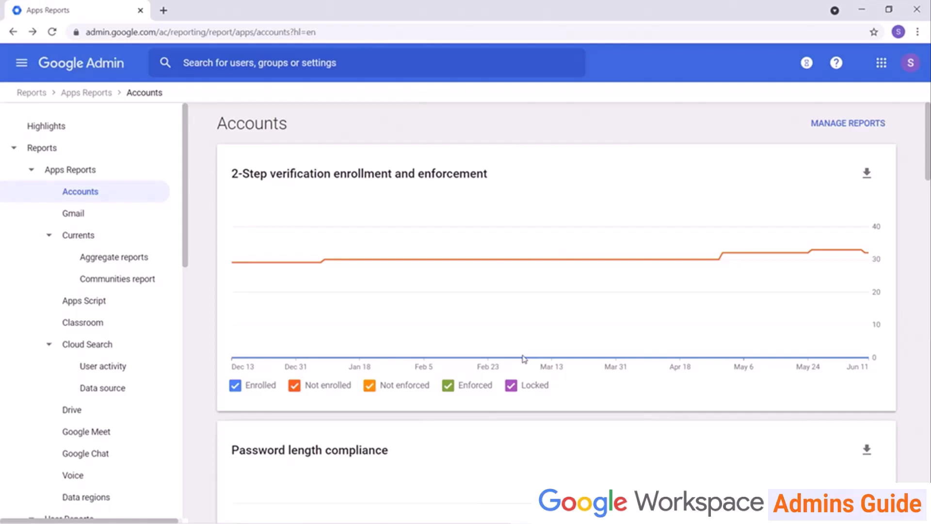
# Remove and re-add User account status in the Accounts chart list, closing without saving.
pyautogui.click(852, 124)
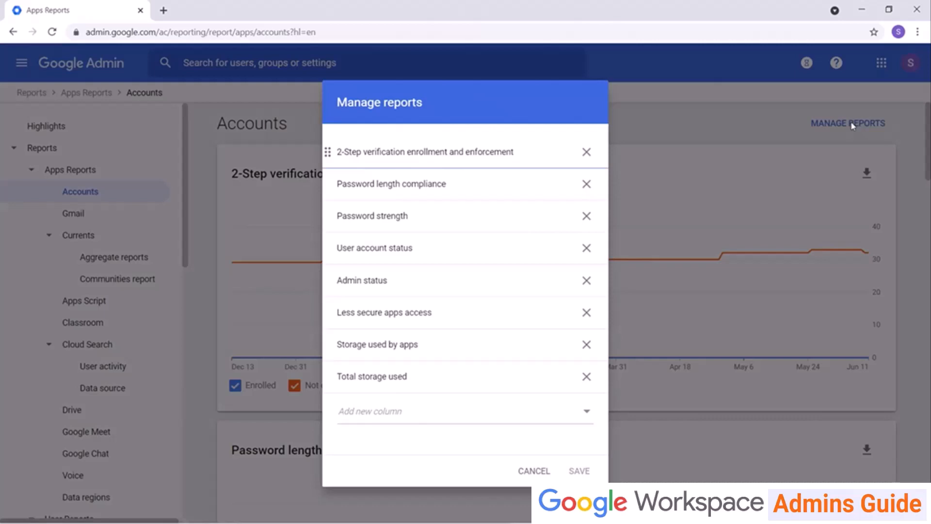
pyautogui.click(588, 248)
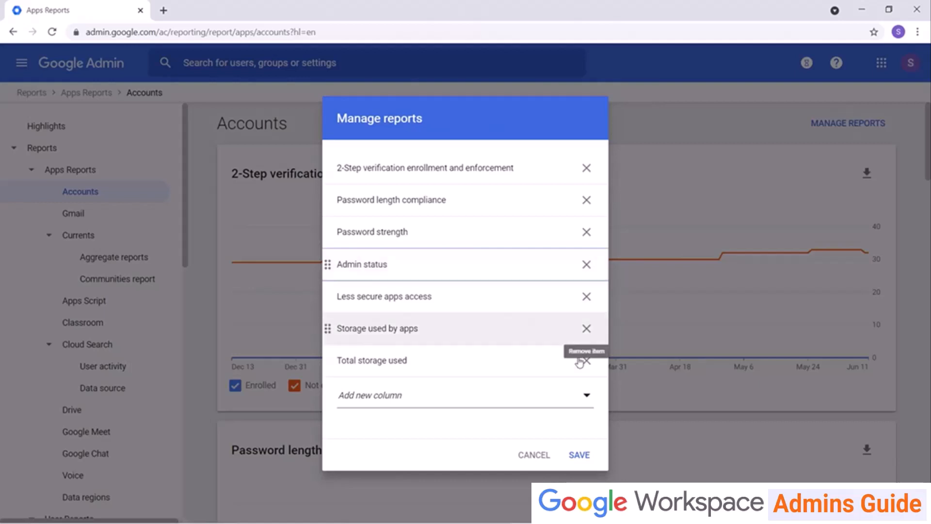
pyautogui.click(576, 398)
pyautogui.click(517, 423)
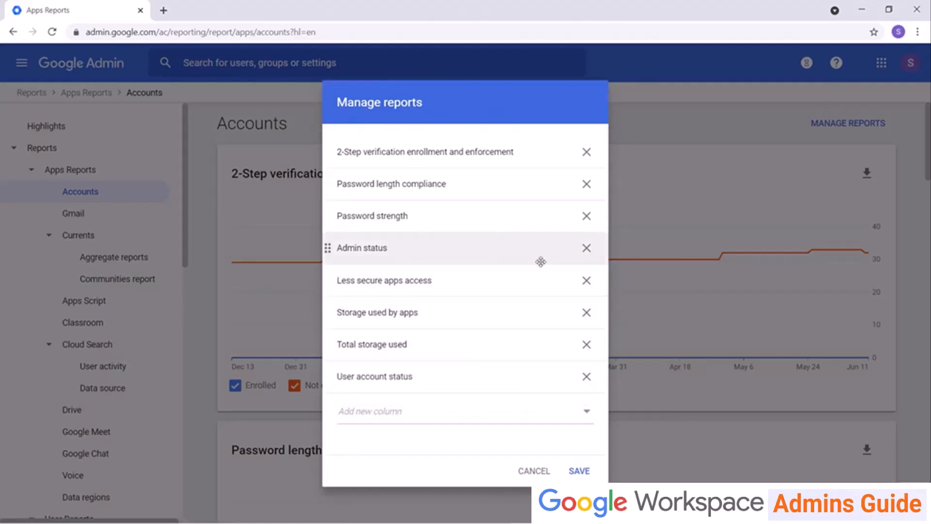
pyautogui.click(542, 478)
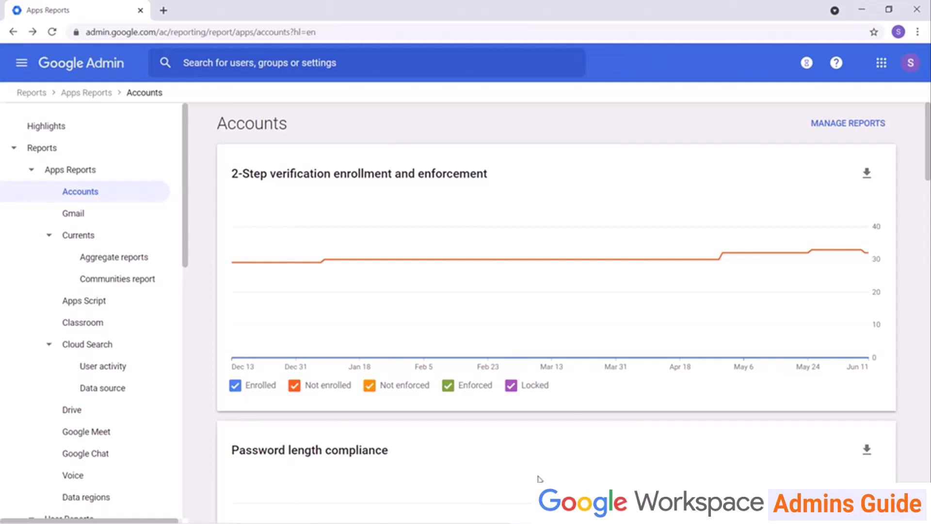
# Open the Security user report and briefly filter it to the 5º Primaria organizational unit.
pyautogui.click(38, 93)
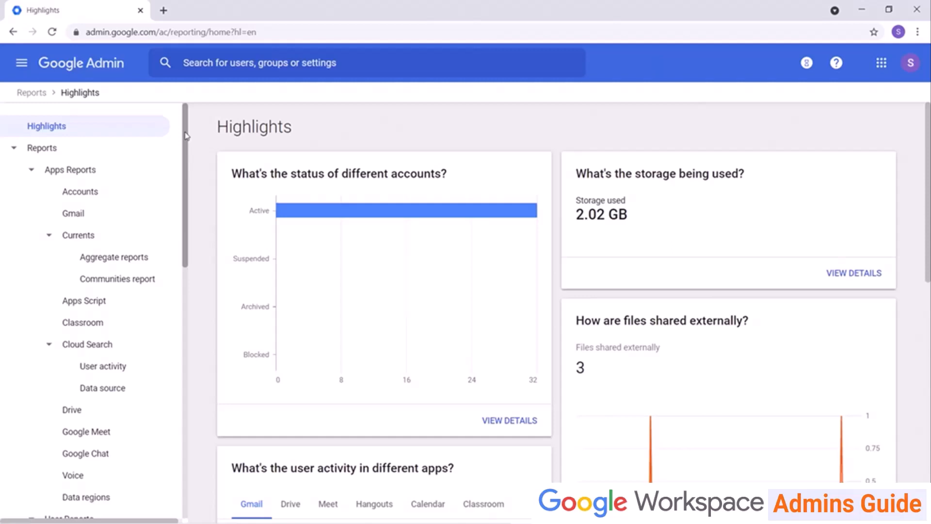
pyautogui.moveTo(185, 147); pyautogui.dragTo(182, 249)
pyautogui.click(100, 328)
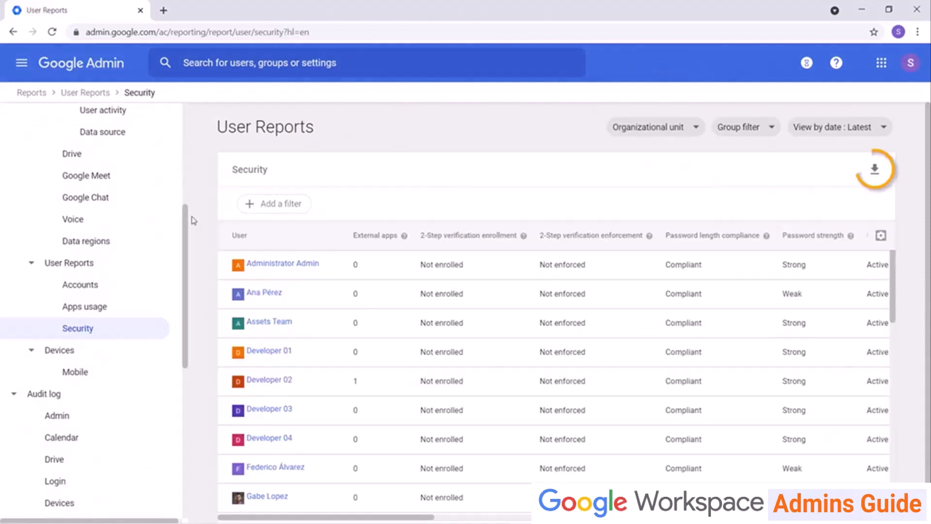
pyautogui.click(697, 128)
pyautogui.click(574, 217)
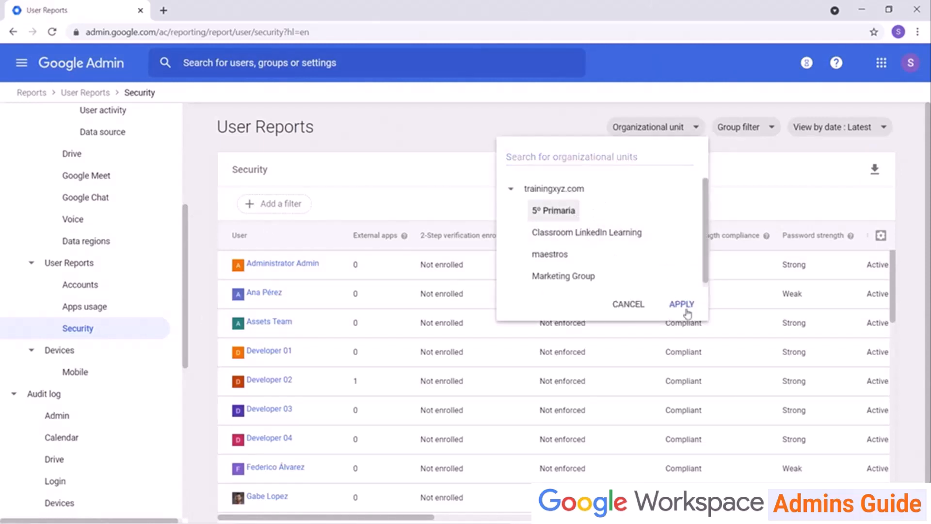
pyautogui.click(681, 305)
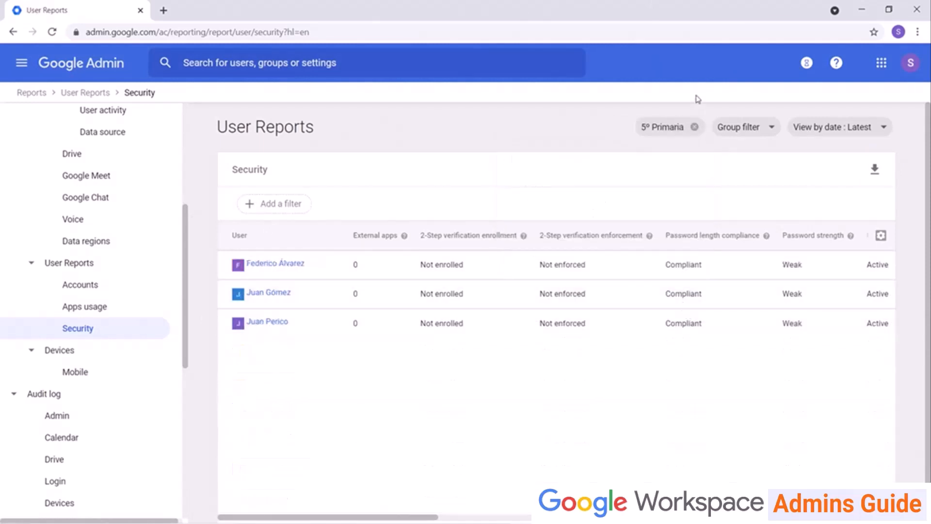
pyautogui.click(694, 127)
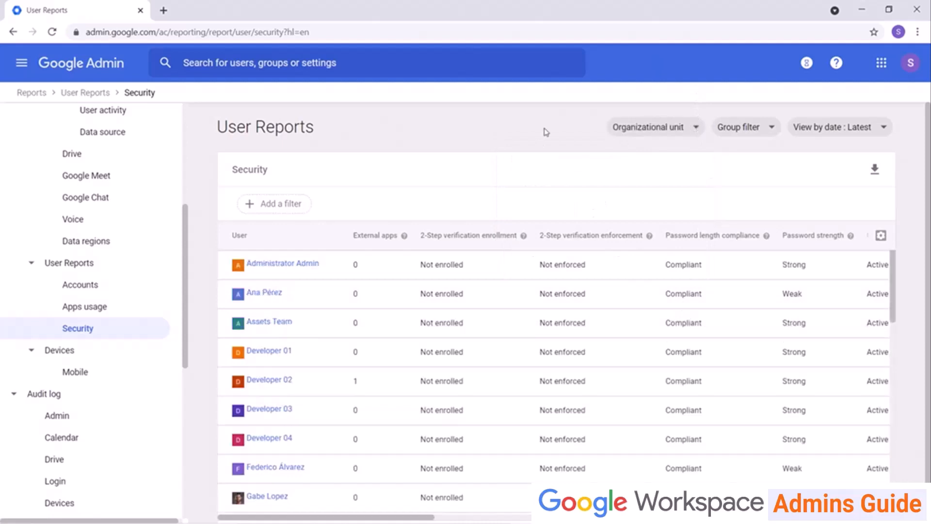
# Check the Security table's column settings, then briefly filter External apps greater than 0.
pyautogui.click(881, 235)
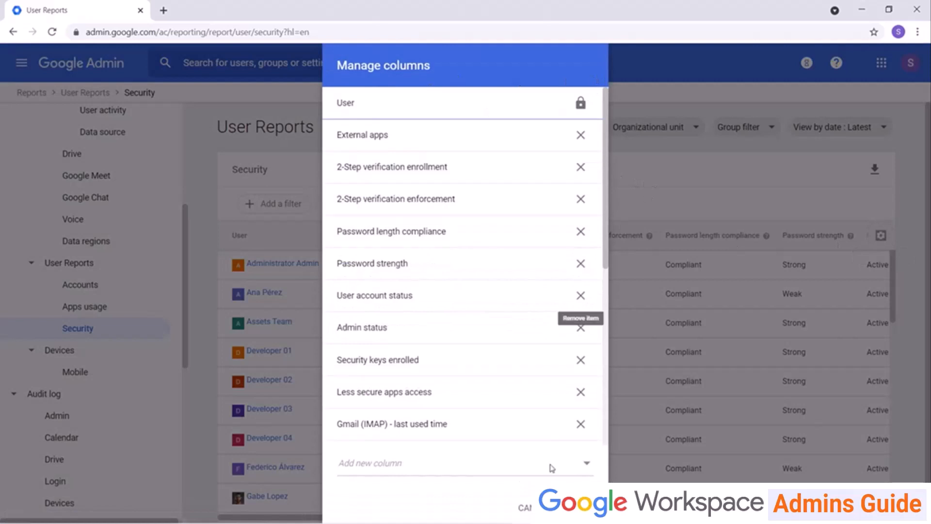
pyautogui.click(525, 507)
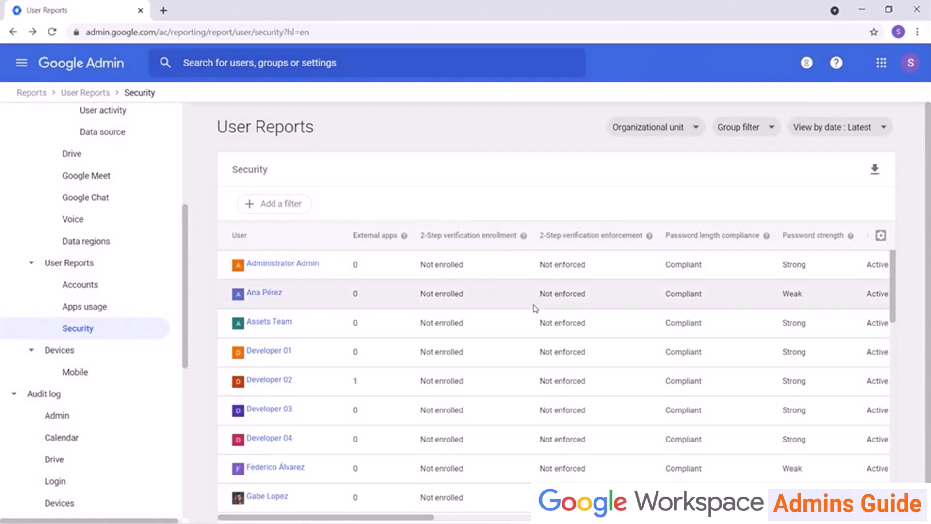
pyautogui.click(293, 204)
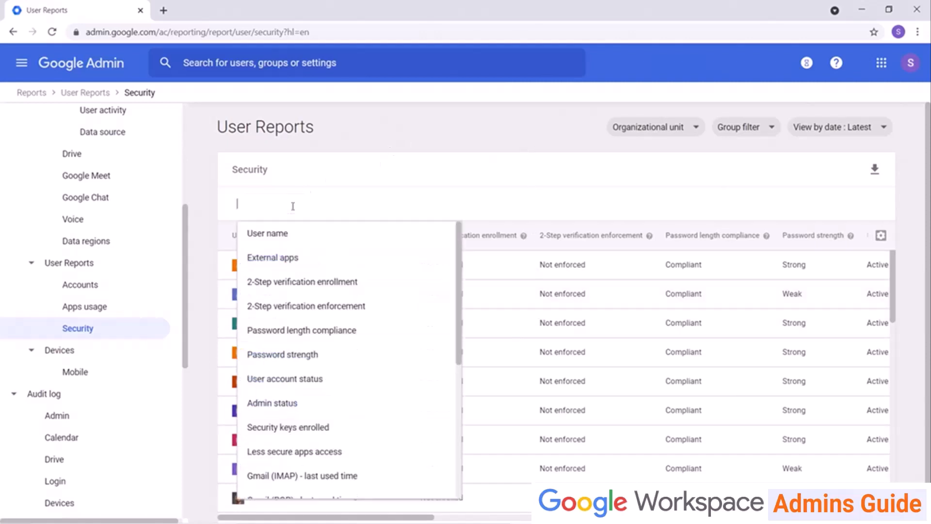
pyautogui.click(285, 259)
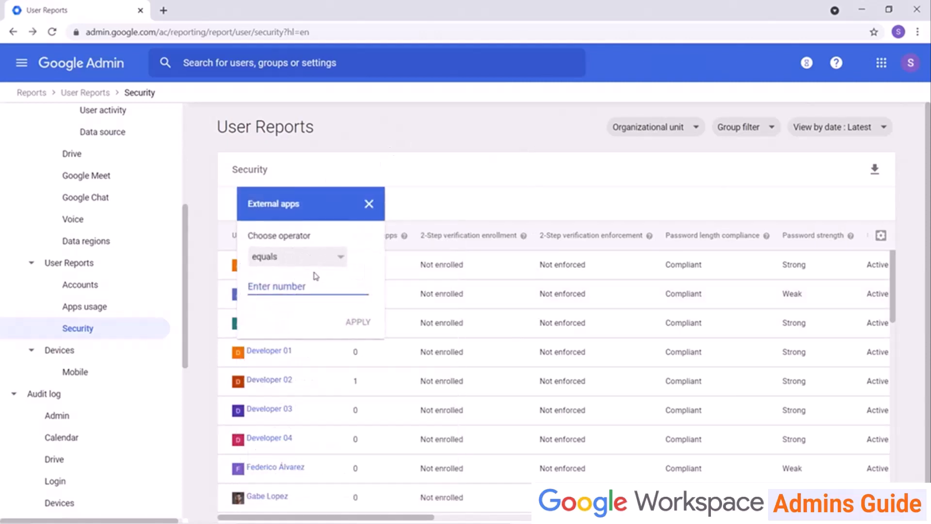
pyautogui.click(333, 258)
pyautogui.click(297, 320)
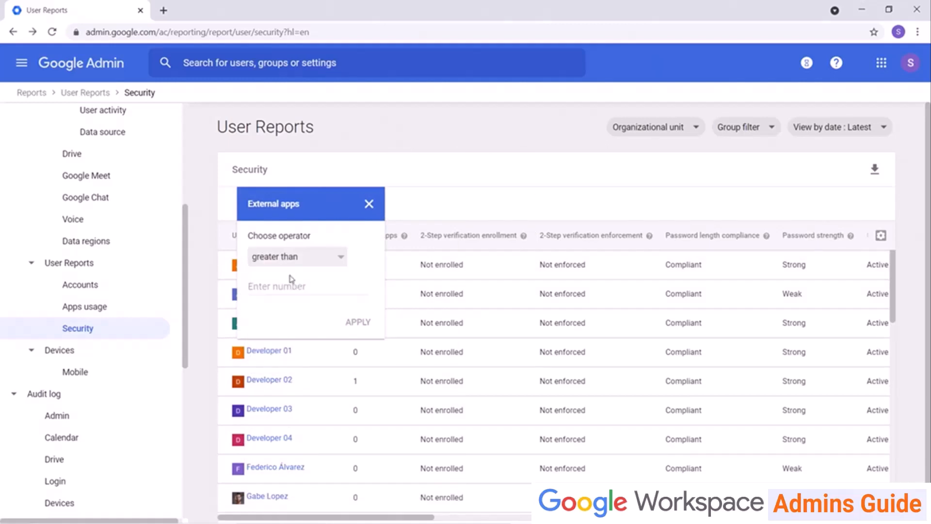
pyautogui.click(286, 286)
pyautogui.write('0')
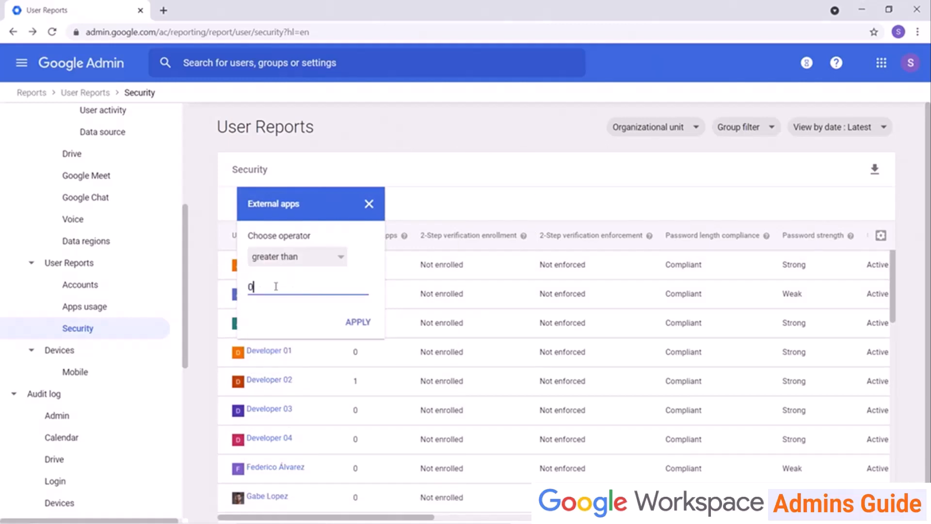
pyautogui.click(345, 323)
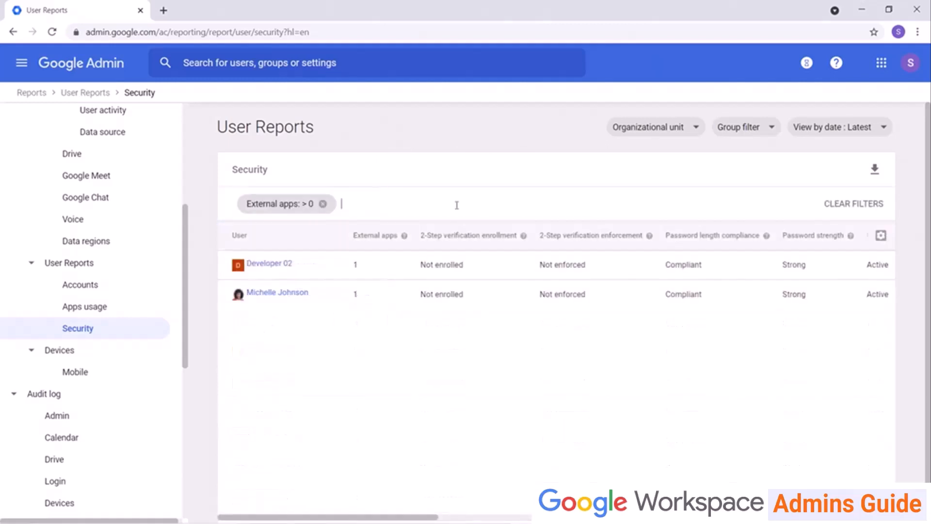
pyautogui.click(323, 204)
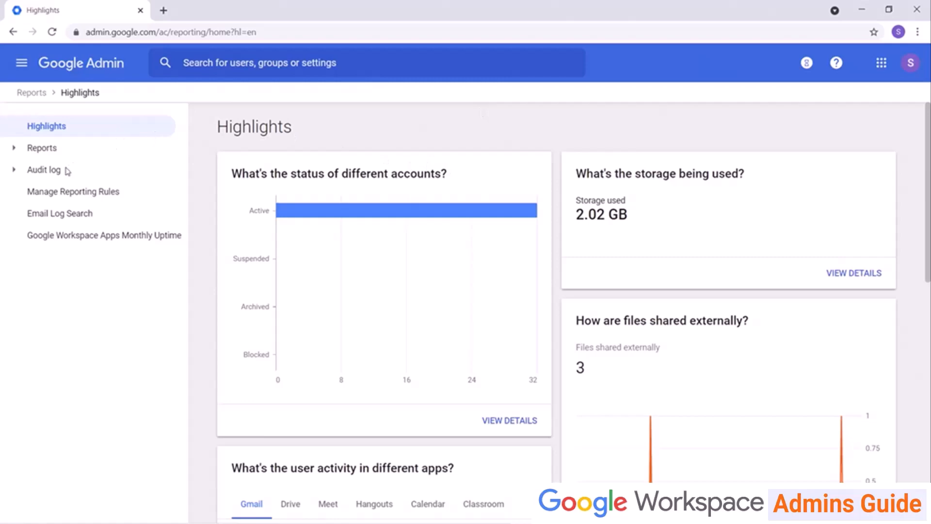
# Browse the Admin, Login, Devices and Calendar audit logs.
pyautogui.click(14, 171)
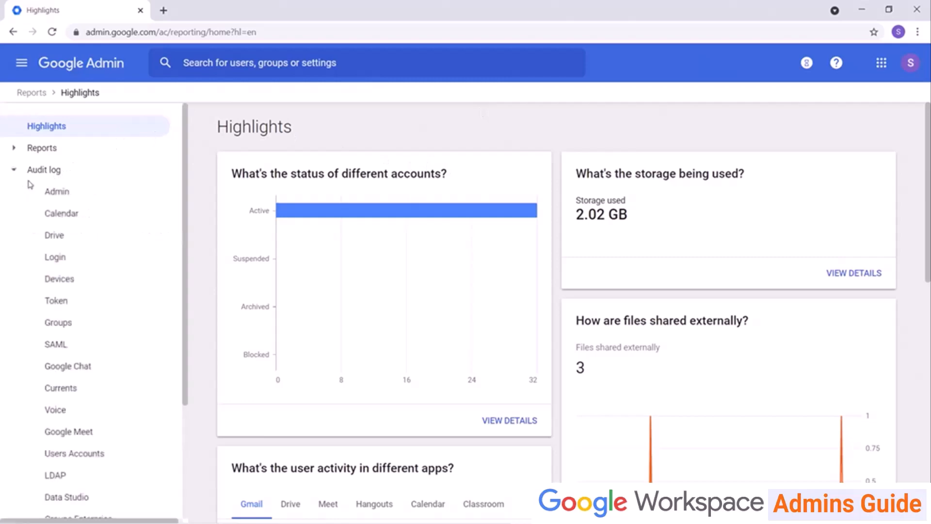
pyautogui.click(57, 195)
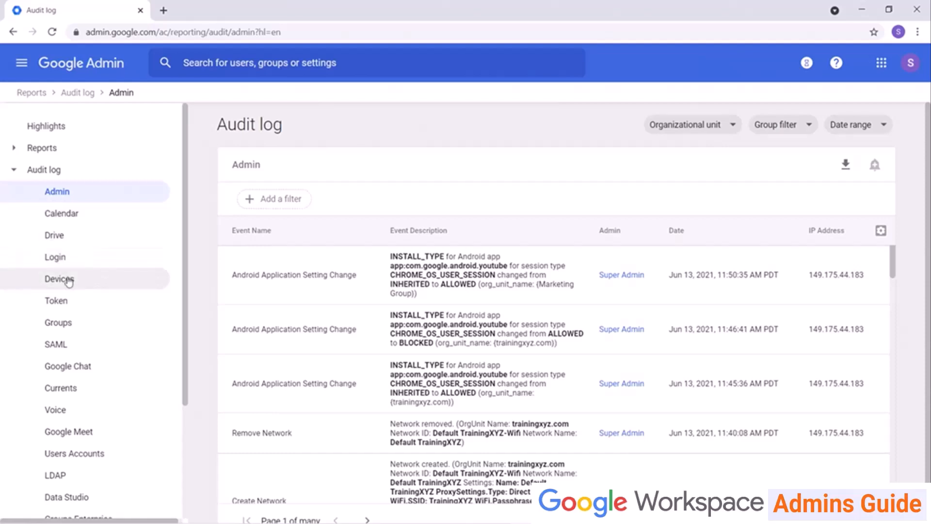
pyautogui.click(55, 257)
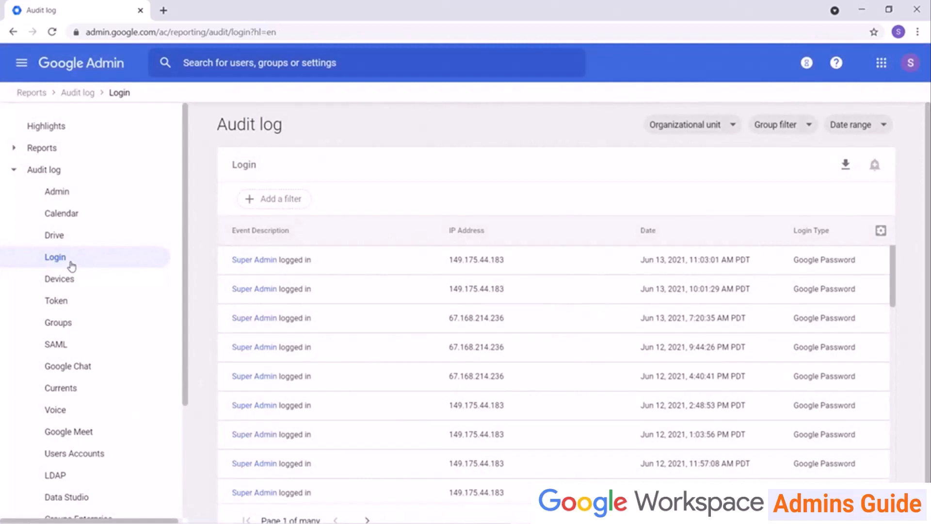
pyautogui.click(69, 290)
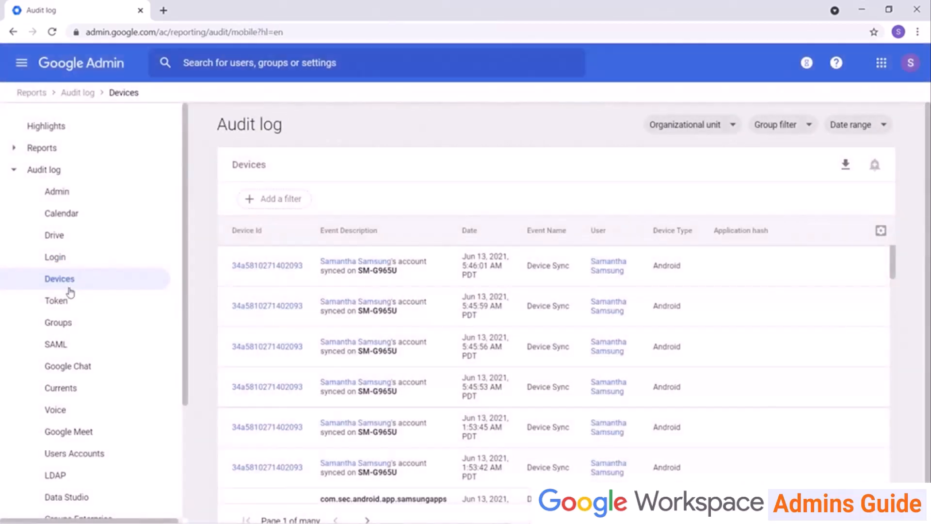
pyautogui.moveTo(82, 226); pyautogui.dragTo(83, 215)
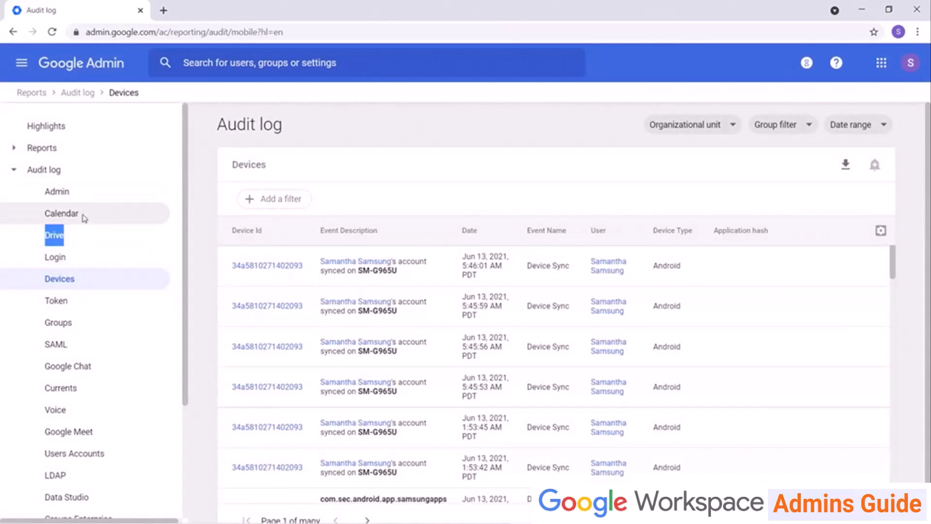
pyautogui.click(83, 217)
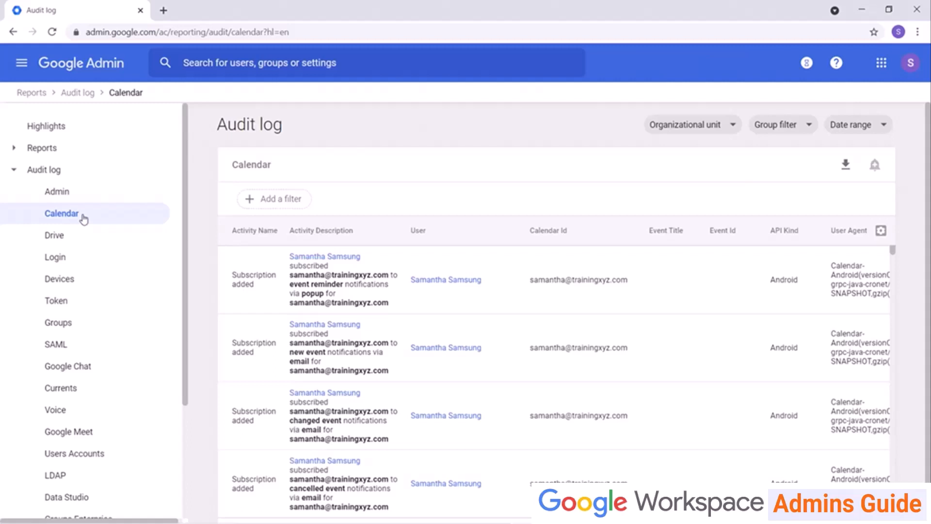
# Check Email Log Search, then return to the Reports Highlights overview.
pyautogui.scroll(-3, 84, 220)
pyautogui.click(70, 474)
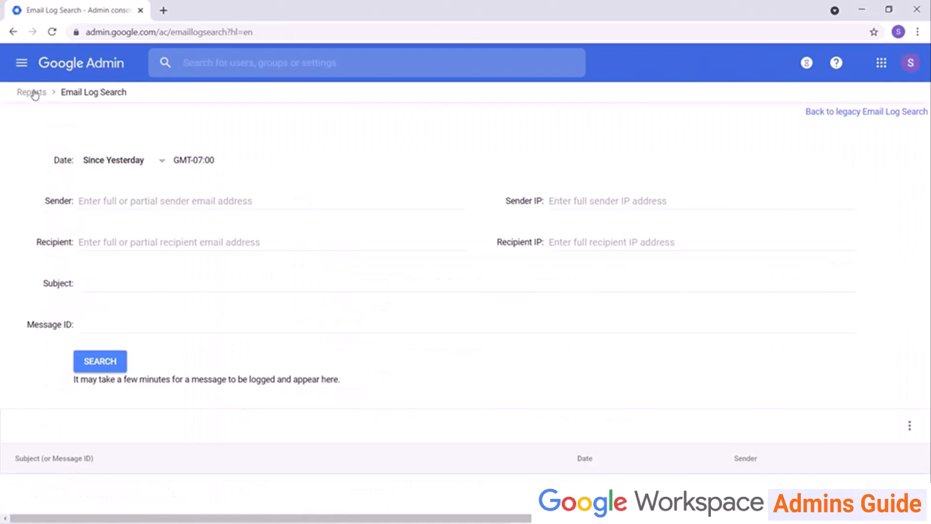
pyautogui.click(33, 93)
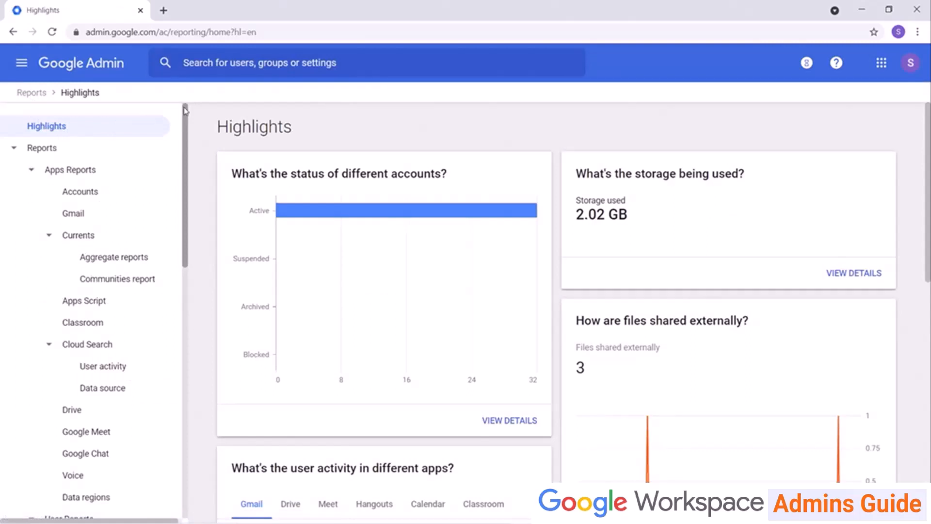
# Filter the Admin audit log to User OrgUnit Change events, then clear the filter.
pyautogui.scroll(-8, 115, 256)
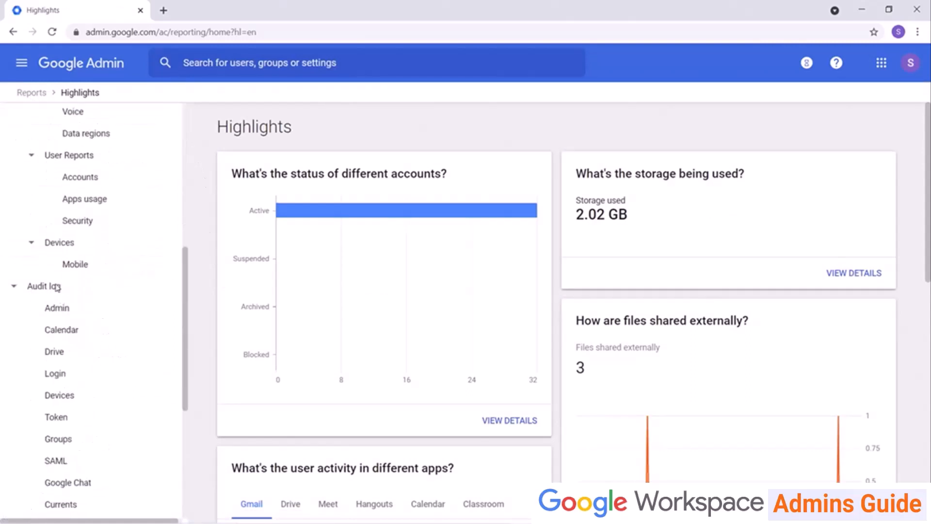
pyautogui.click(57, 313)
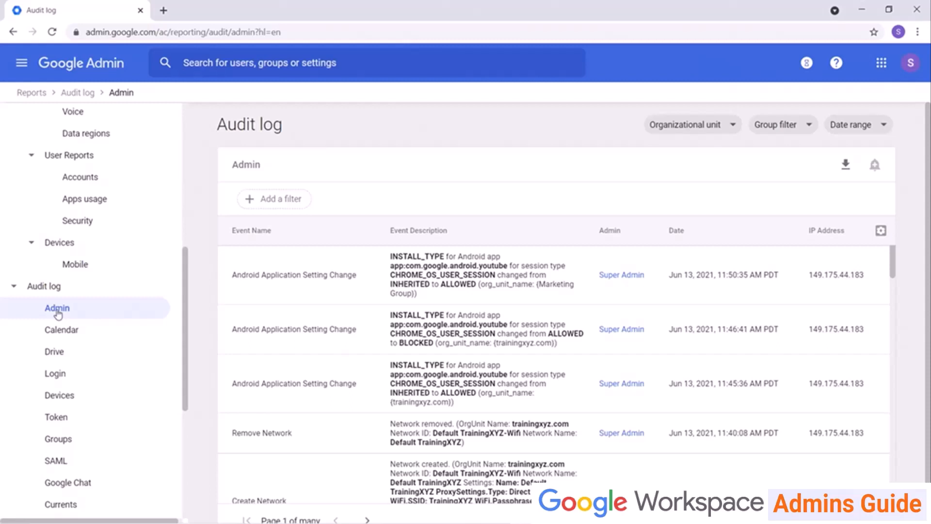
pyautogui.click(267, 199)
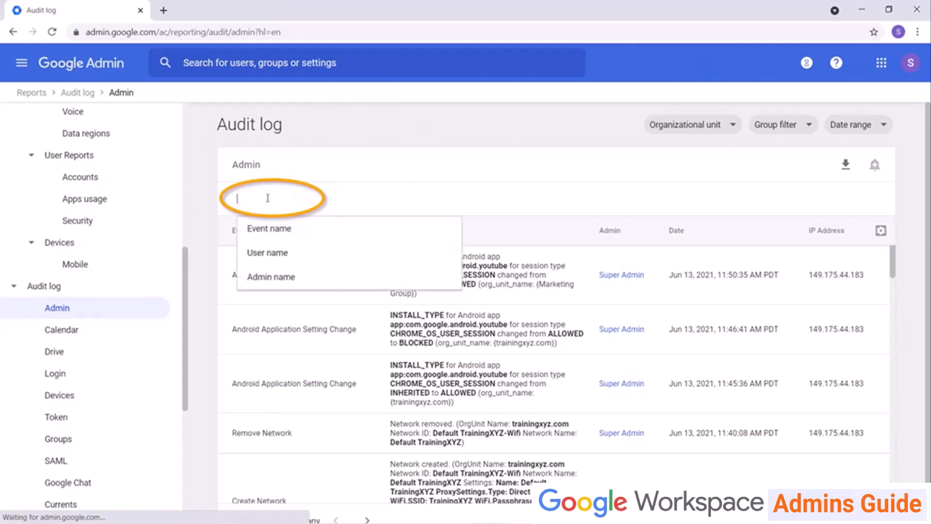
pyautogui.click(267, 237)
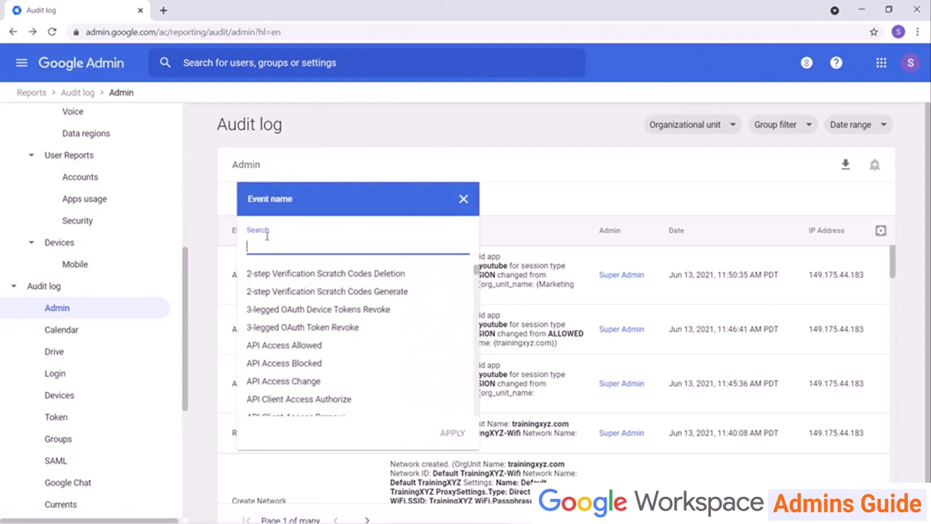
pyautogui.write('org')
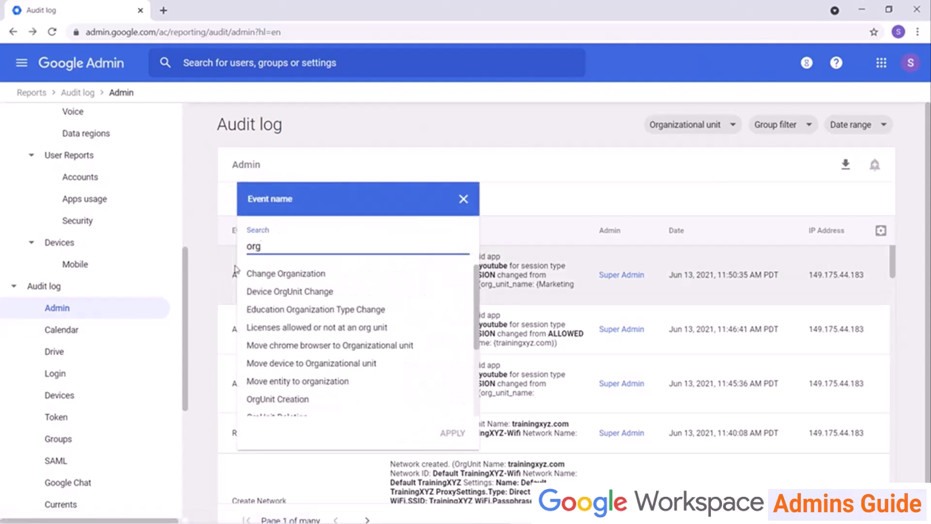
pyautogui.scroll(-3, 322, 293)
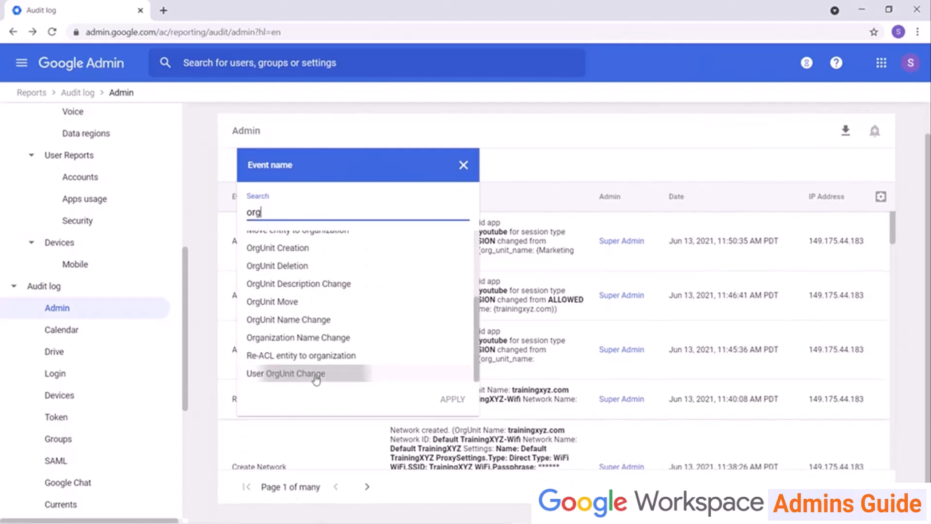
pyautogui.click(316, 379)
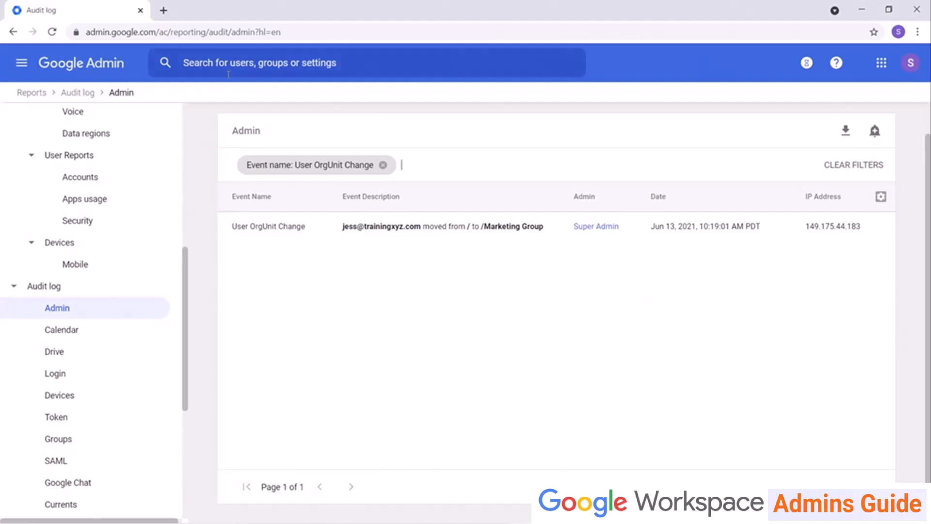
pyautogui.click(388, 166)
# Filter the Admin log by one user's name, then by the super admin, and open the Login log.
pyautogui.click(263, 166)
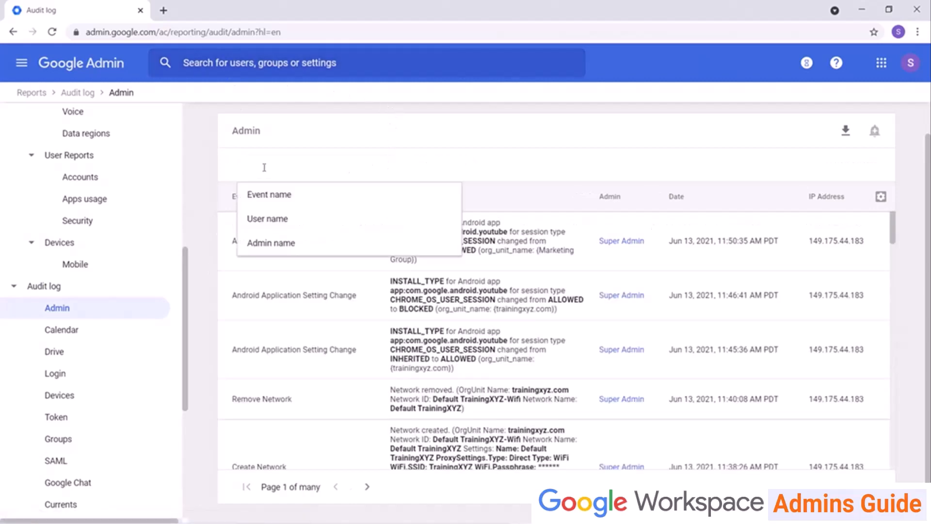
pyautogui.click(260, 219)
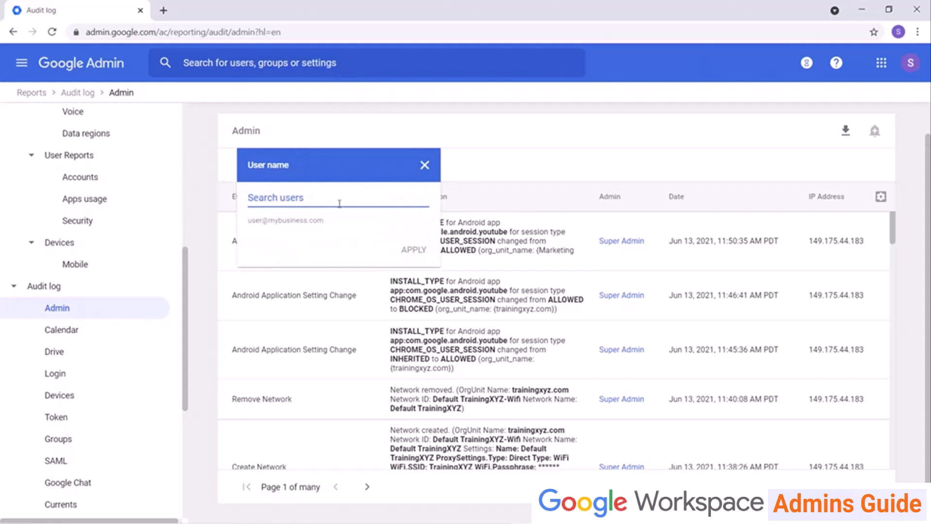
pyautogui.write('Jess')
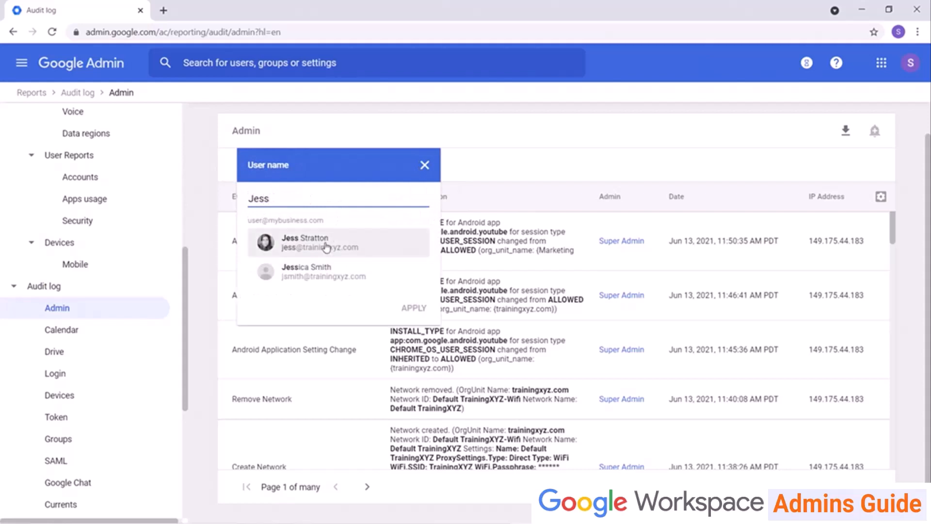
pyautogui.click(326, 247)
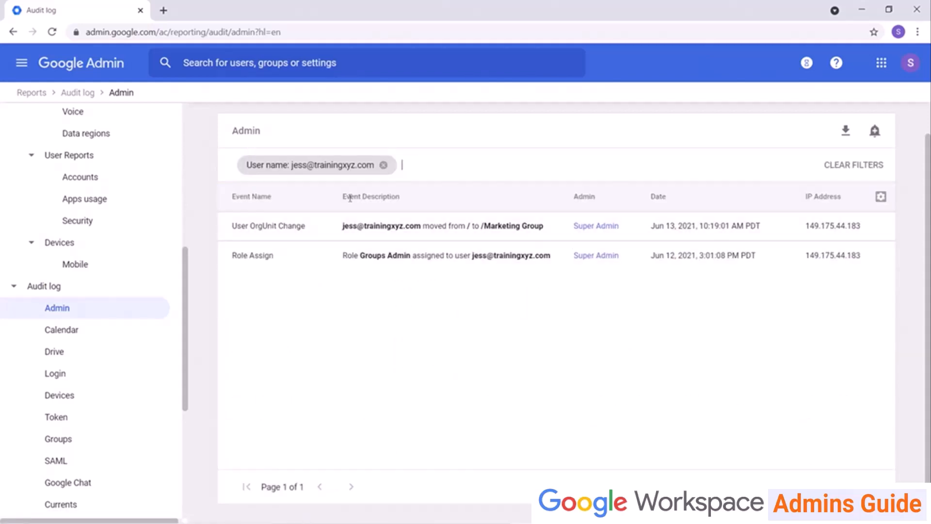
pyautogui.click(383, 165)
pyautogui.click(257, 166)
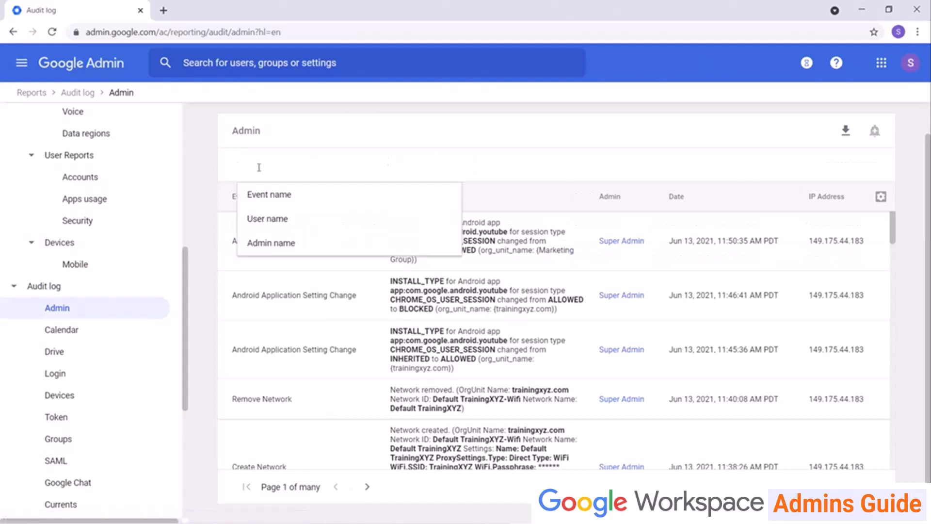
pyautogui.click(253, 239)
pyautogui.write('sup')
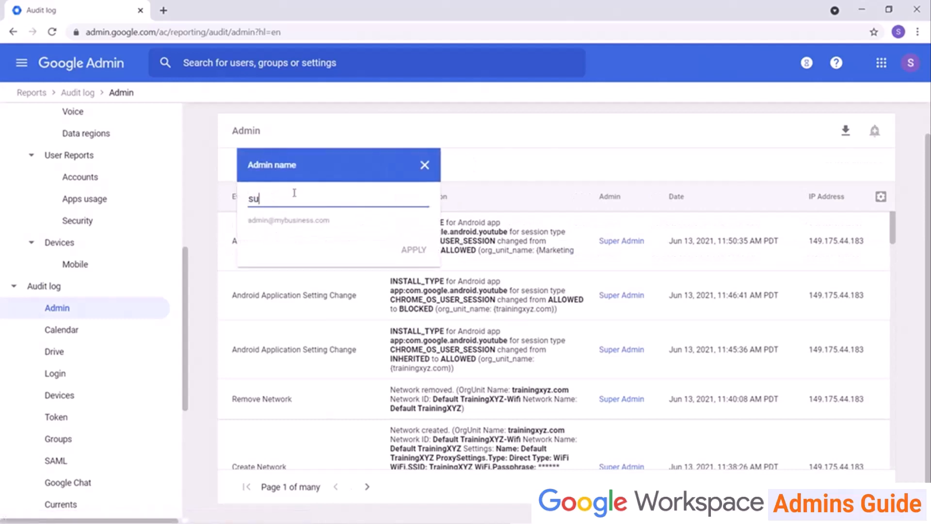
pyautogui.click(340, 248)
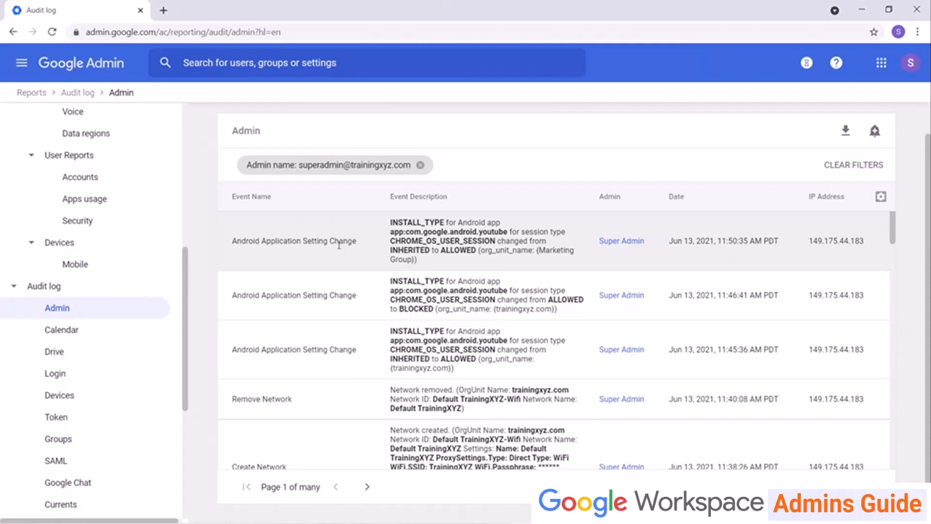
pyautogui.click(89, 374)
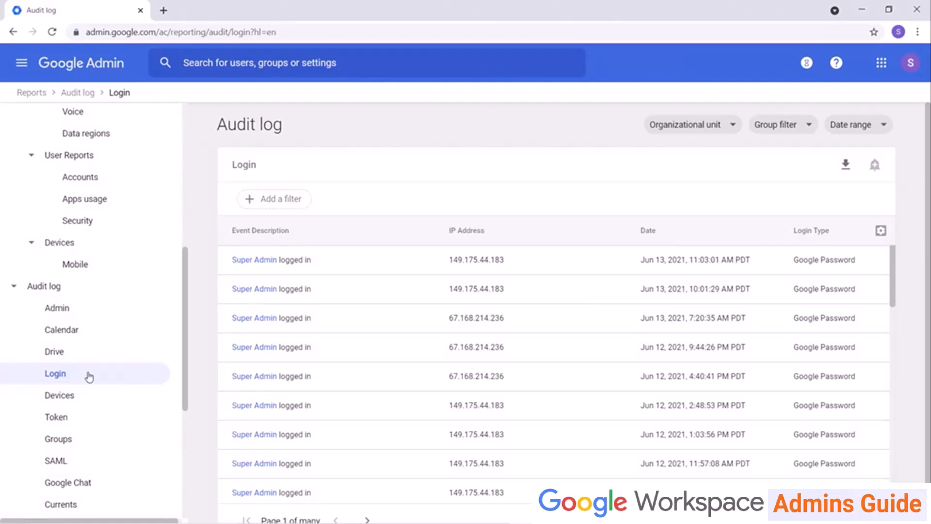
# Filter the Login audit log to Successful Login events for one specific user.
pyautogui.click(264, 197)
pyautogui.click(266, 229)
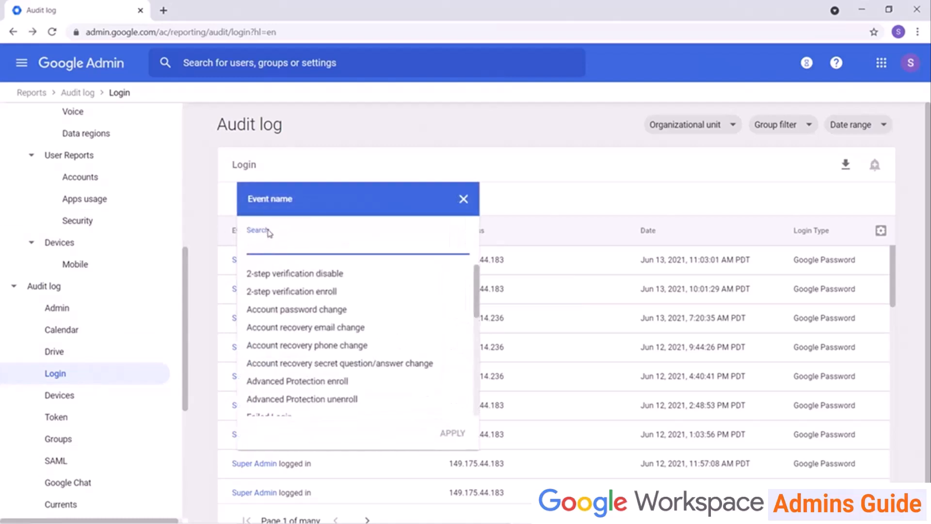
pyautogui.write('succ')
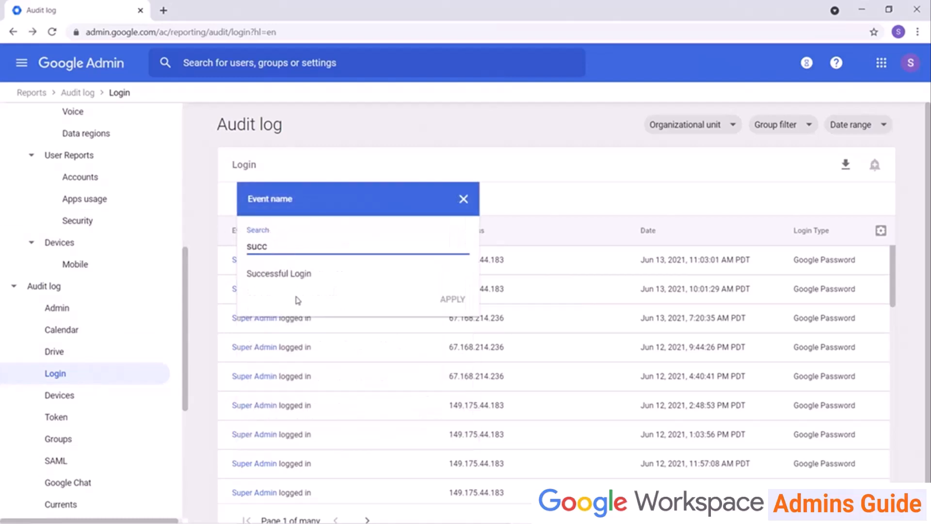
pyautogui.click(292, 275)
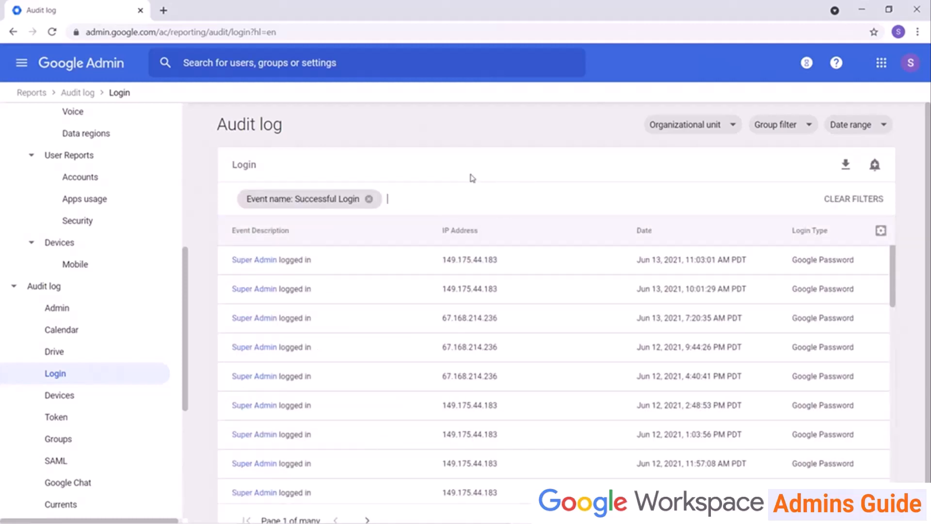
pyautogui.click(430, 200)
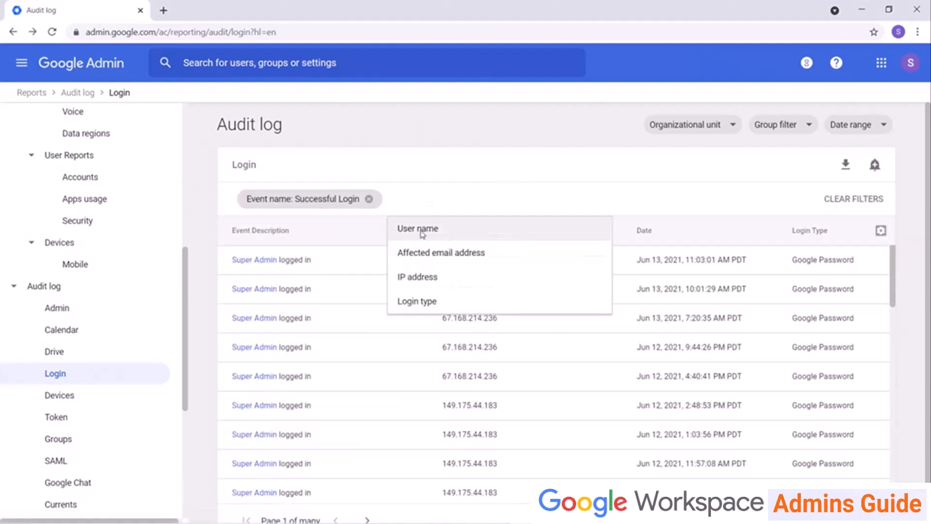
pyautogui.click(422, 228)
pyautogui.write('jess')
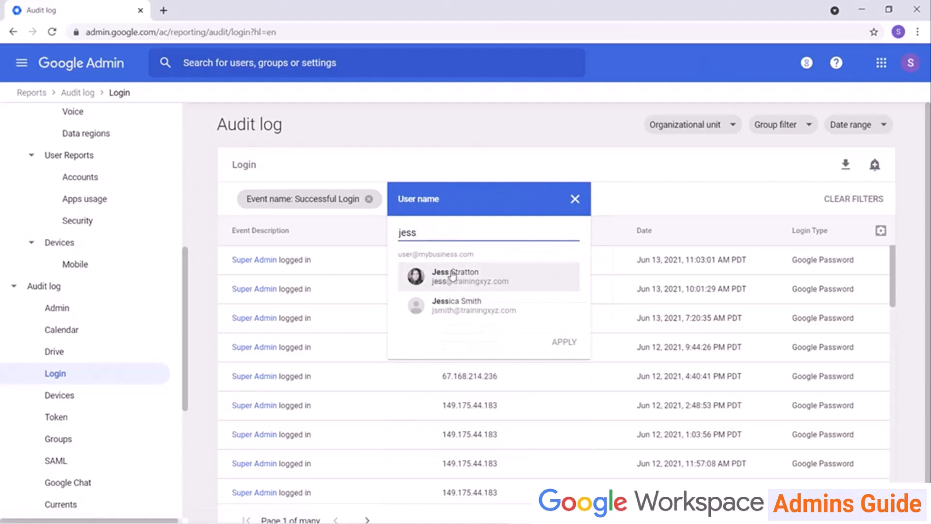
pyautogui.click(468, 285)
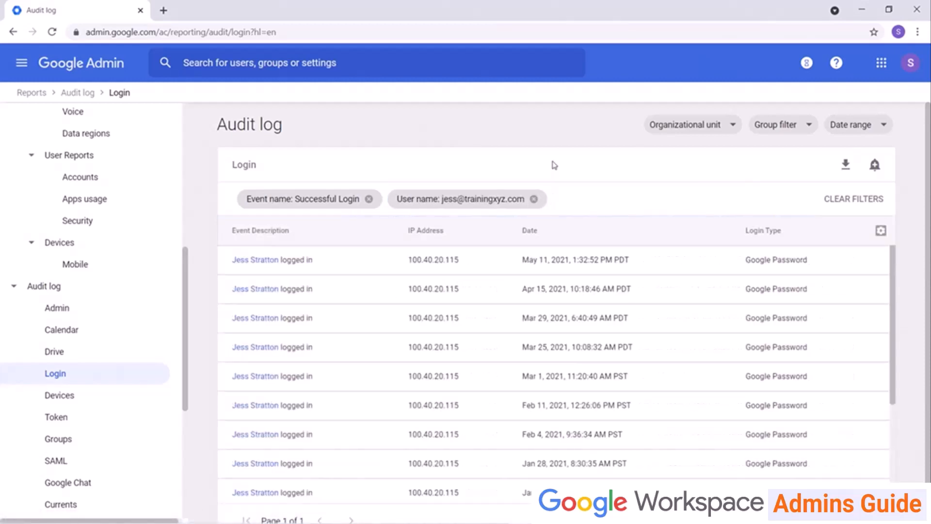
pyautogui.scroll(-3, 601, 291)
pyautogui.scroll(3, 600, 293)
# Draft a reporting rule named for the user's logins, alerting super admins not the alert center, then cancel.
pyautogui.click(875, 166)
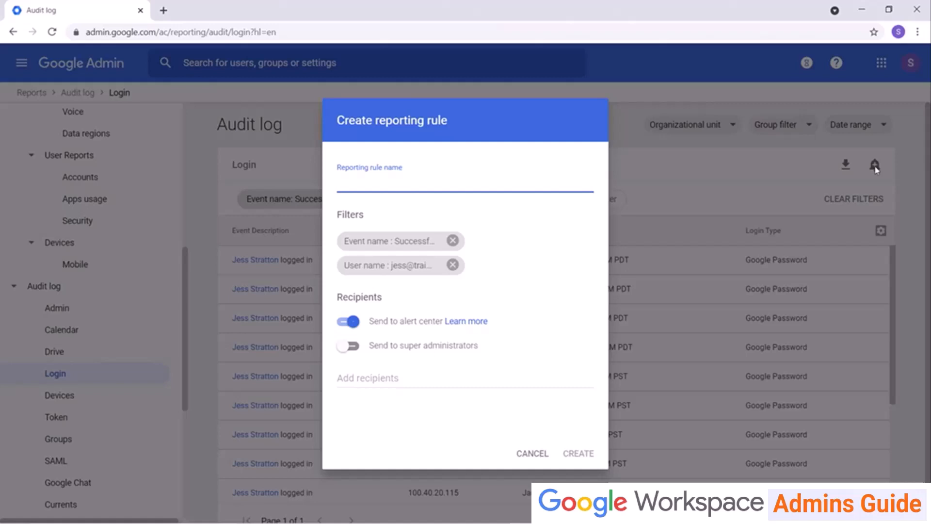
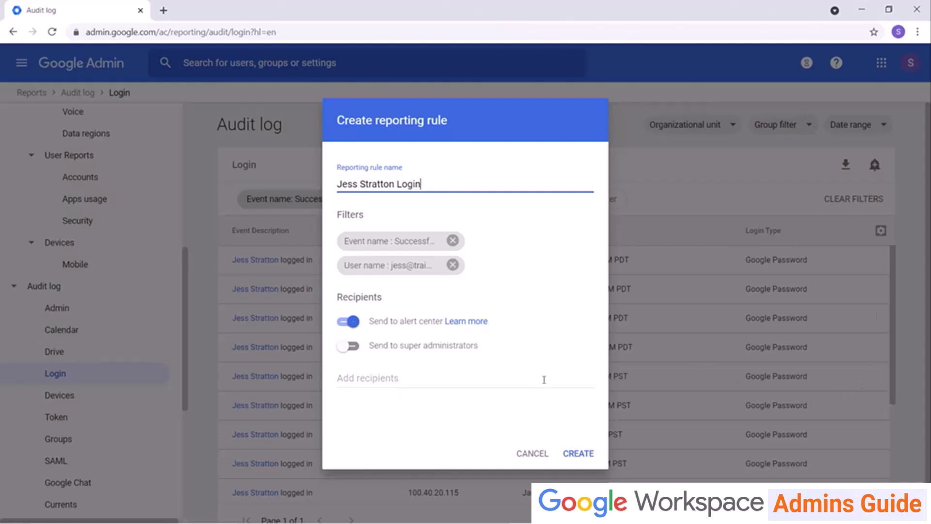
pyautogui.click(346, 347)
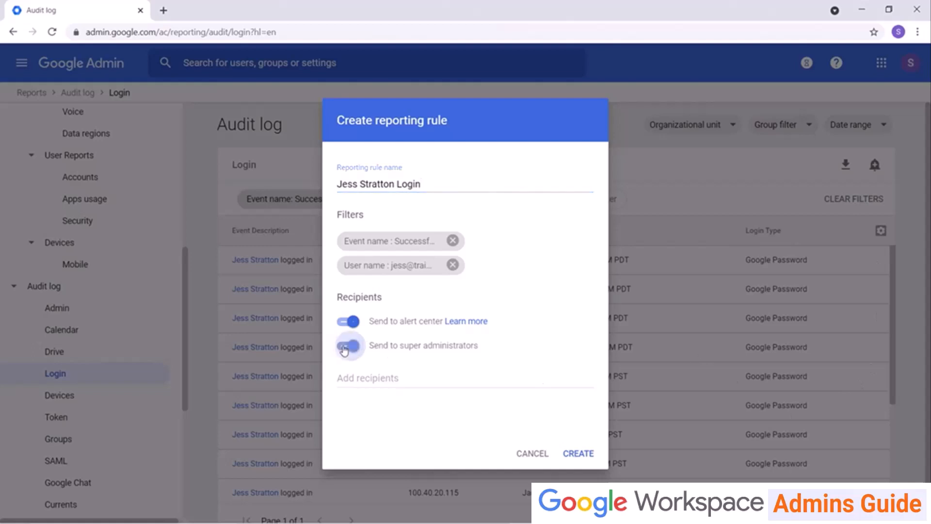
pyautogui.click(351, 322)
pyautogui.click(352, 377)
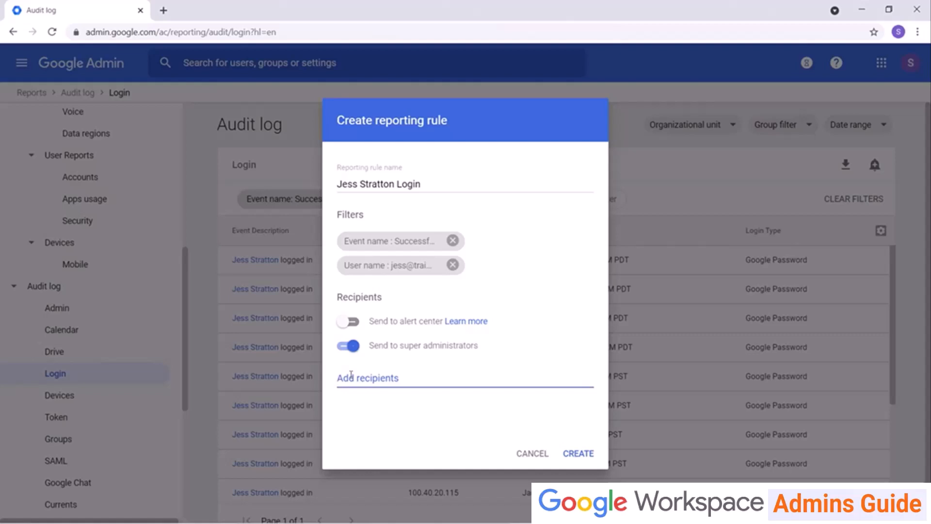
pyautogui.click(518, 454)
pyautogui.scroll(-5, 145, 339)
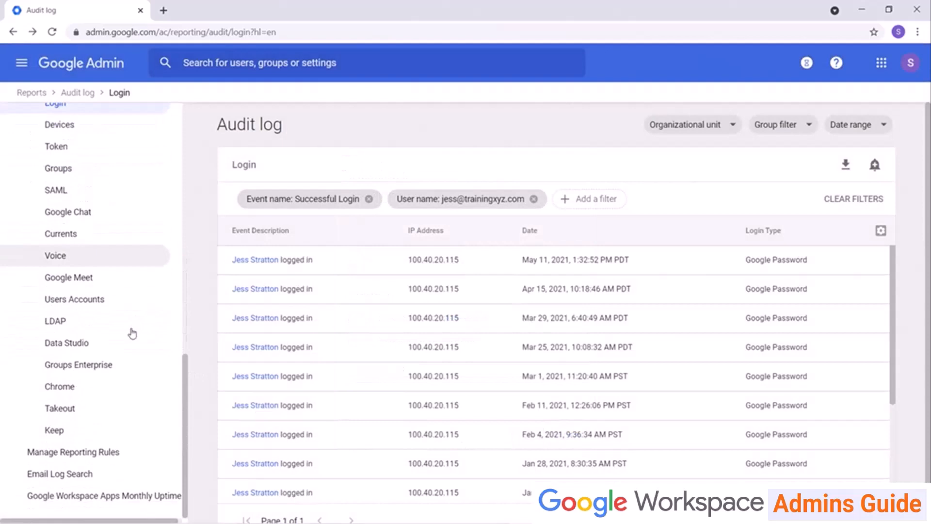
# Open Manage Reporting Rules and clear the Rule type: Reporting filter to show all rules.
pyautogui.click(90, 450)
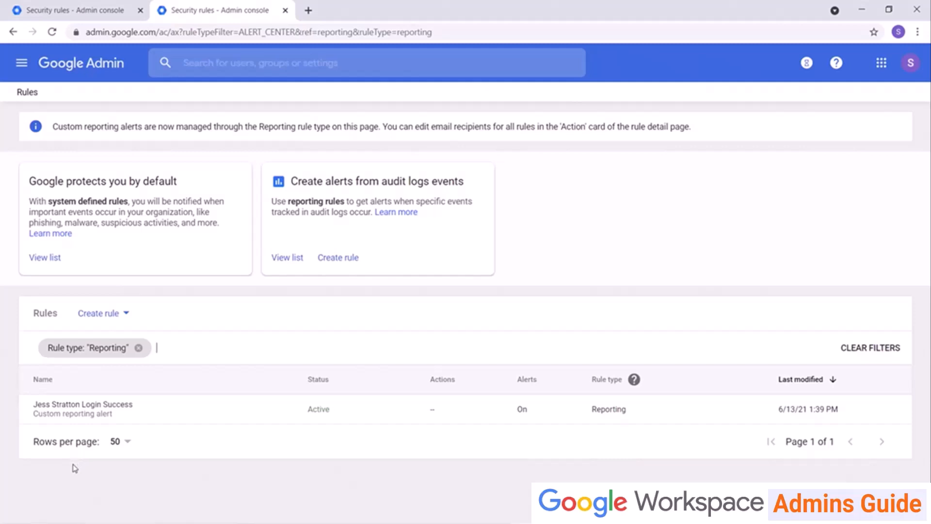
pyautogui.click(139, 349)
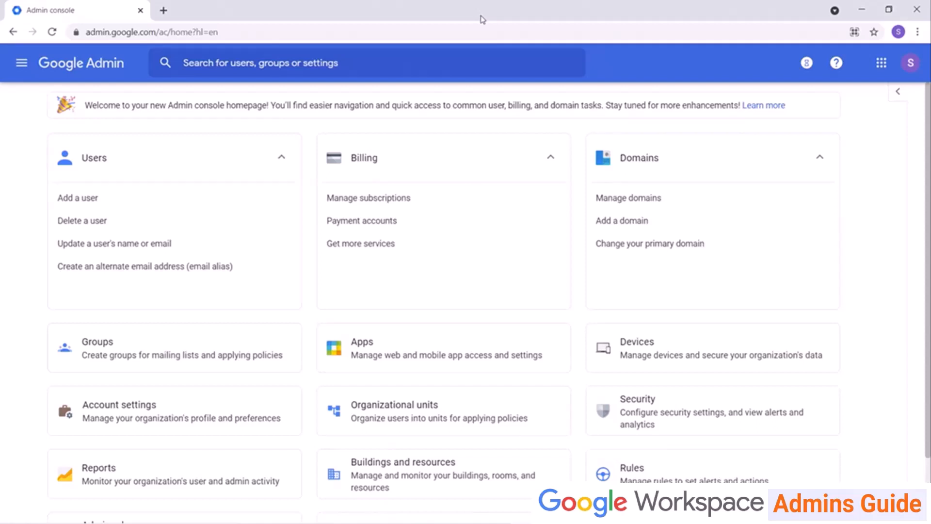
# Look over the Data protection insights, then check Password management's 8–60 character length policy.
pyautogui.click(661, 416)
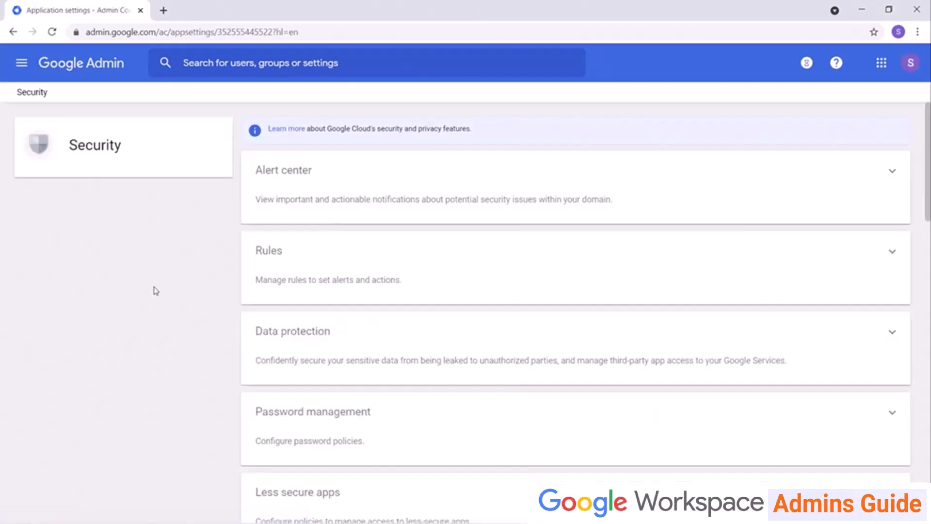
pyautogui.scroll(-4, 155, 291)
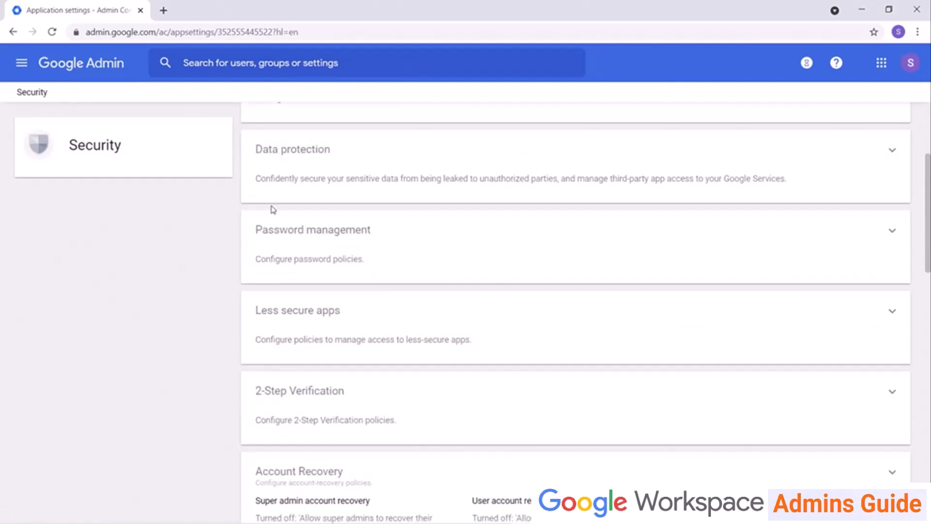
pyautogui.click(305, 174)
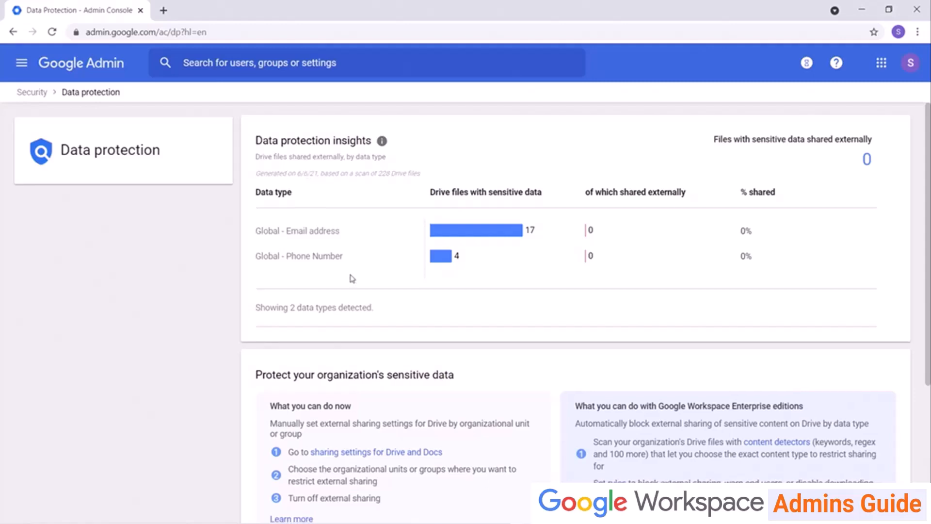
pyautogui.scroll(-4, 352, 271)
pyautogui.scroll(4, 353, 262)
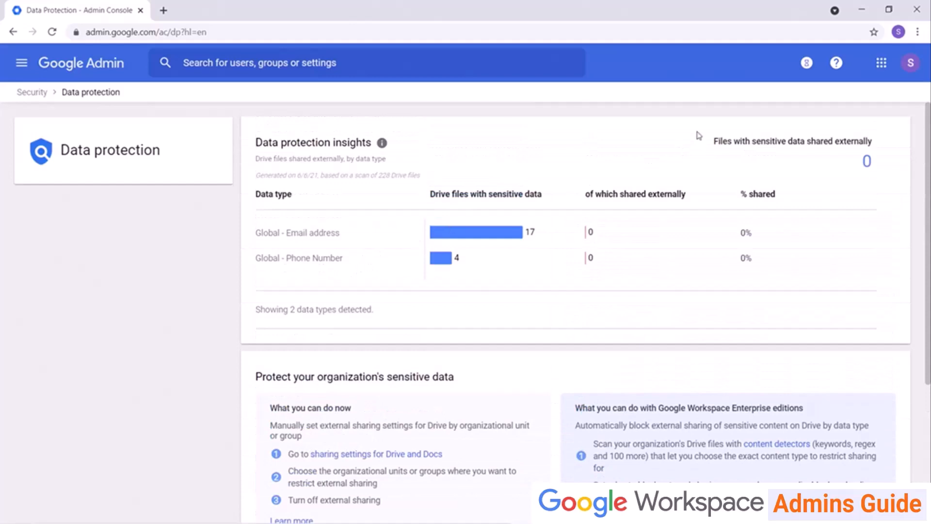
pyautogui.click(31, 93)
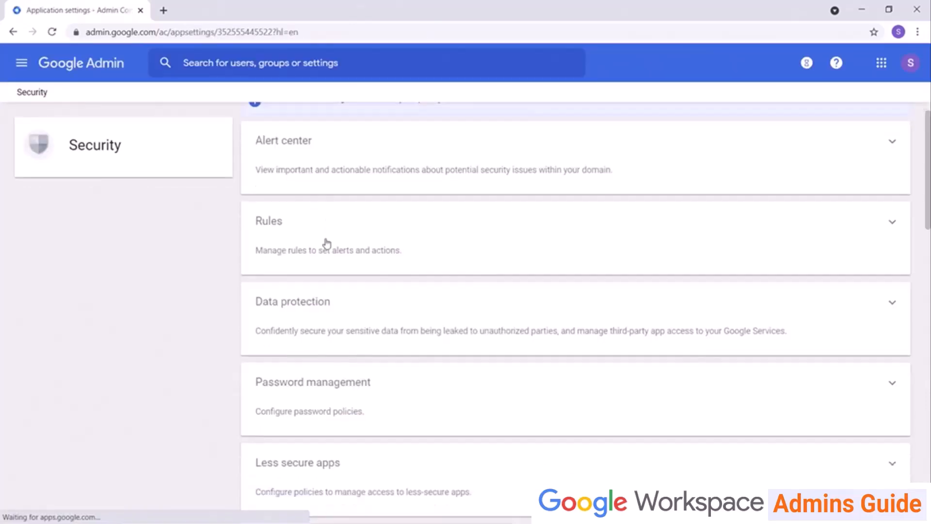
pyautogui.scroll(-2, 324, 243)
pyautogui.click(312, 291)
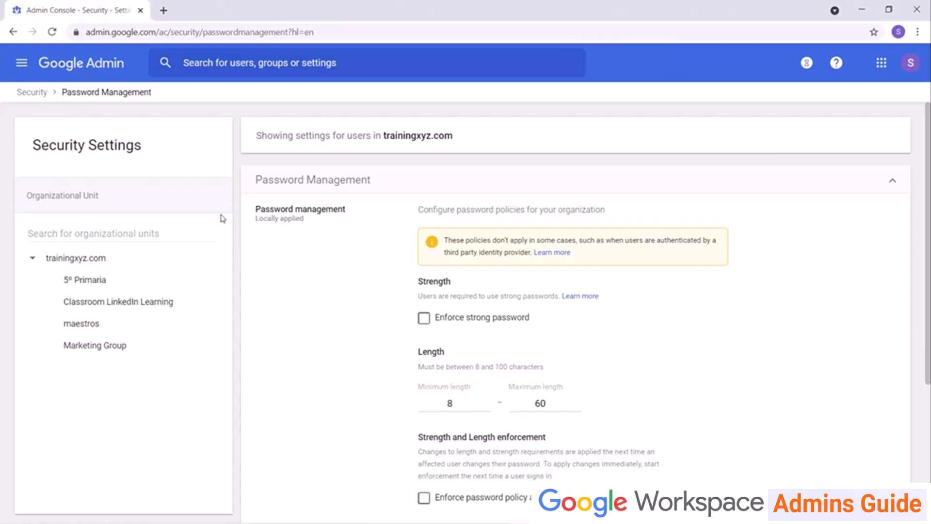
# Confirm Less secure apps lets users manage their own access, then return to the Security list.
pyautogui.click(34, 93)
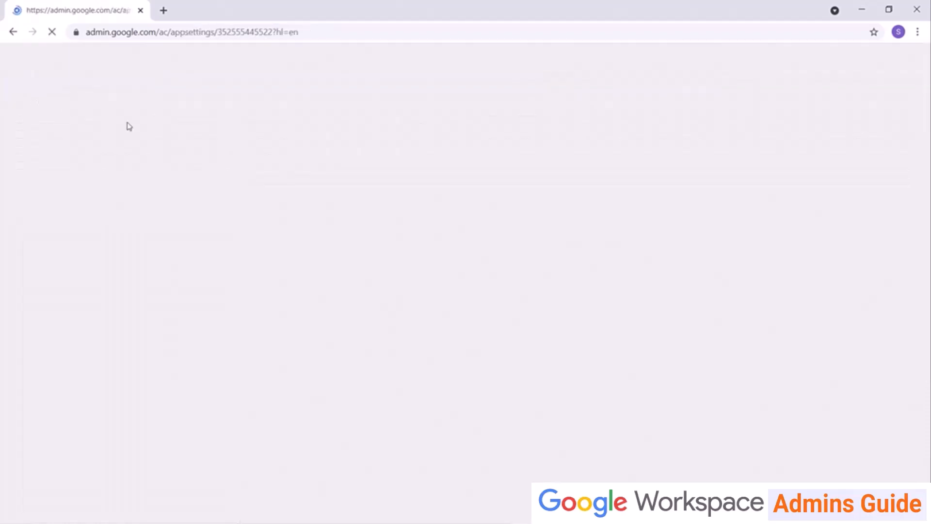
pyautogui.scroll(-5, 221, 212)
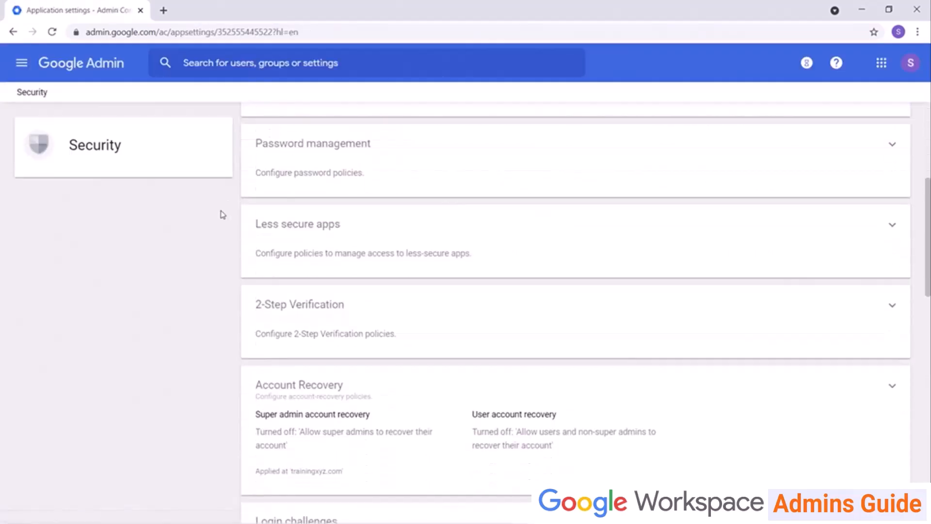
pyautogui.click(325, 200)
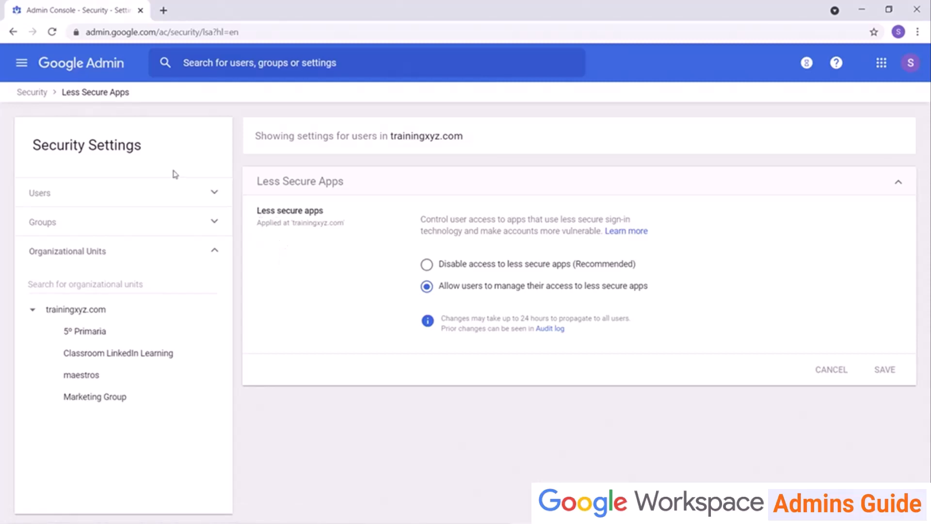
pyautogui.click(32, 93)
pyautogui.scroll(-8, 274, 177)
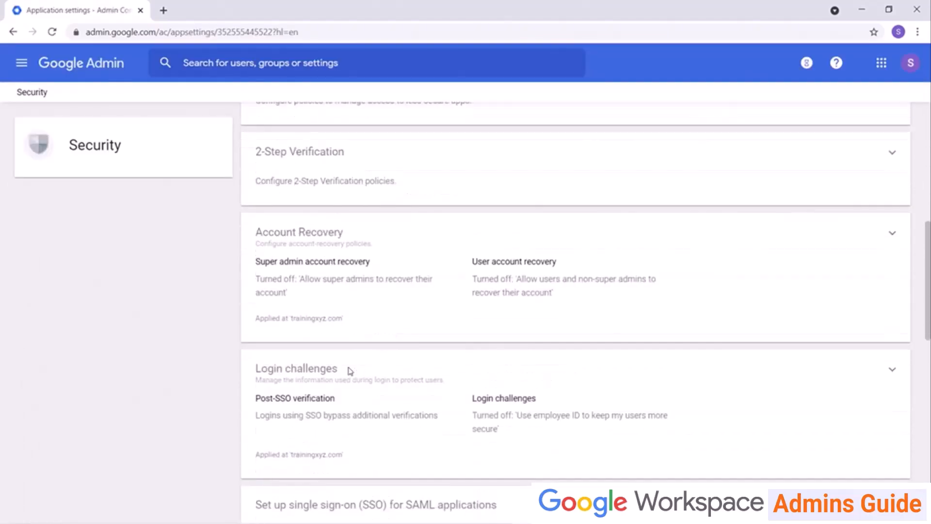
# Review the 2-Step Verification policy, then open Account Recovery showing both recovery options OFF.
pyautogui.click(315, 169)
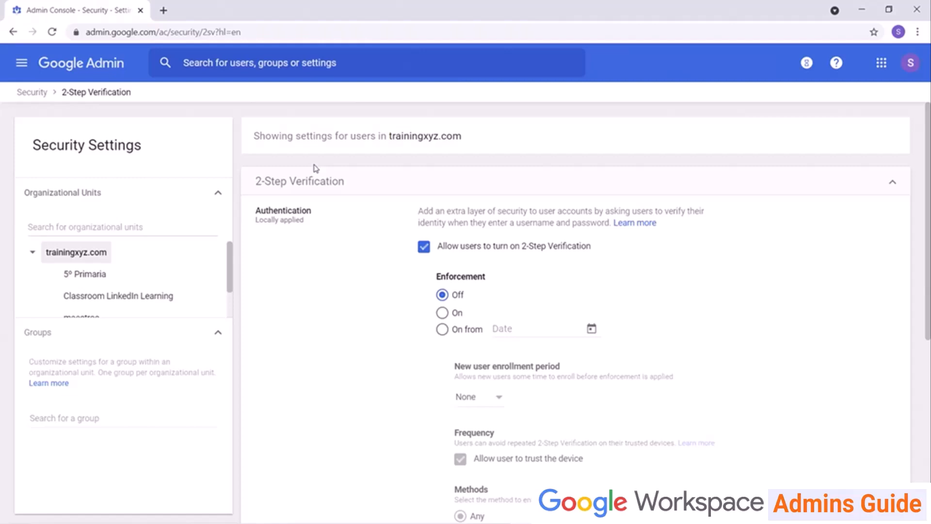
pyautogui.click(38, 93)
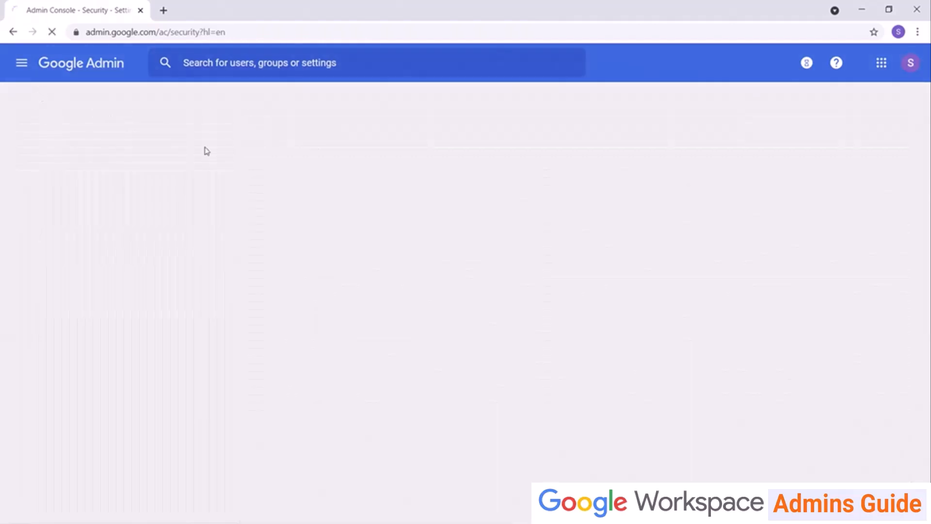
pyautogui.scroll(-5, 318, 266)
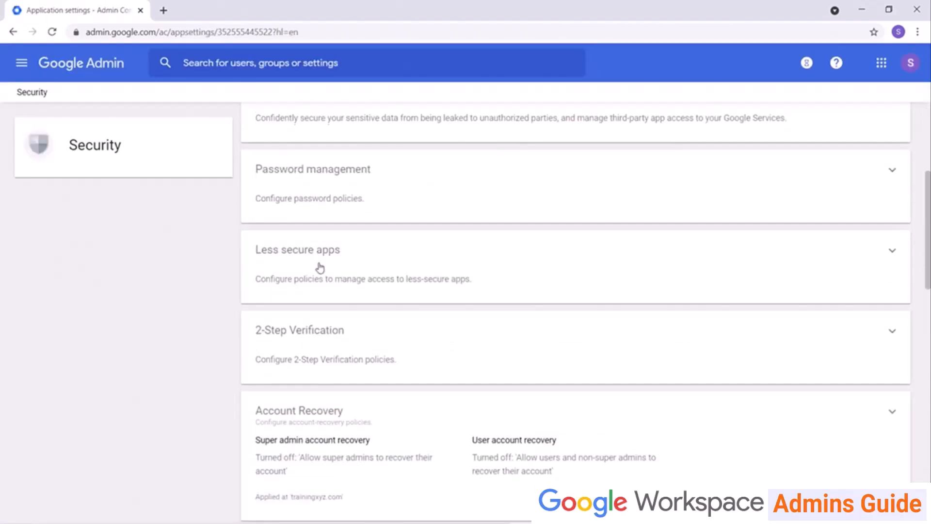
pyautogui.scroll(-1, 319, 268)
pyautogui.click(306, 355)
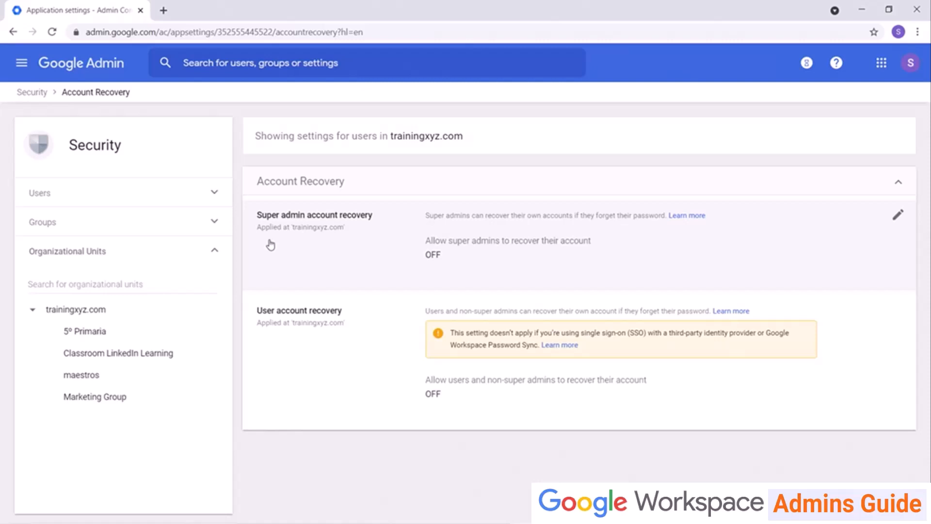
# Check Login challenges, then return to Security at Google session control's 14-day web session.
pyautogui.click(30, 93)
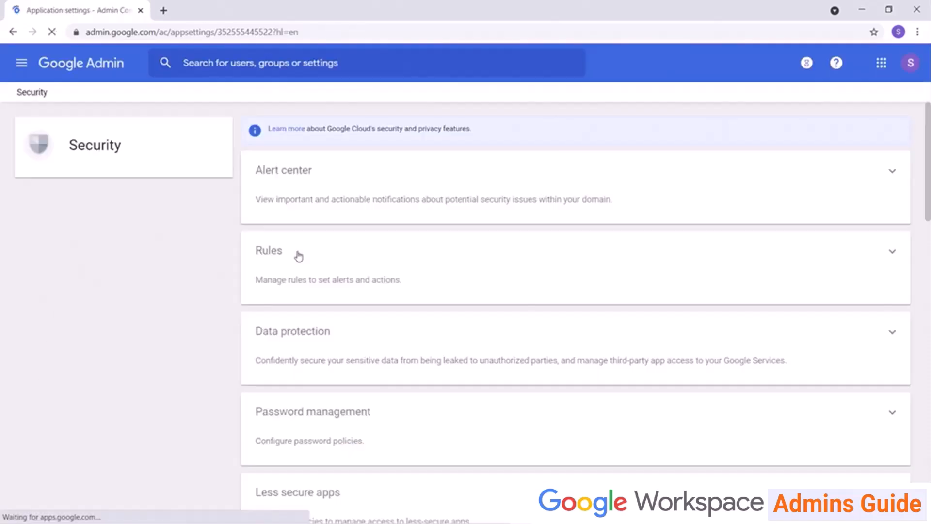
pyautogui.scroll(-9, 298, 256)
pyautogui.click(286, 372)
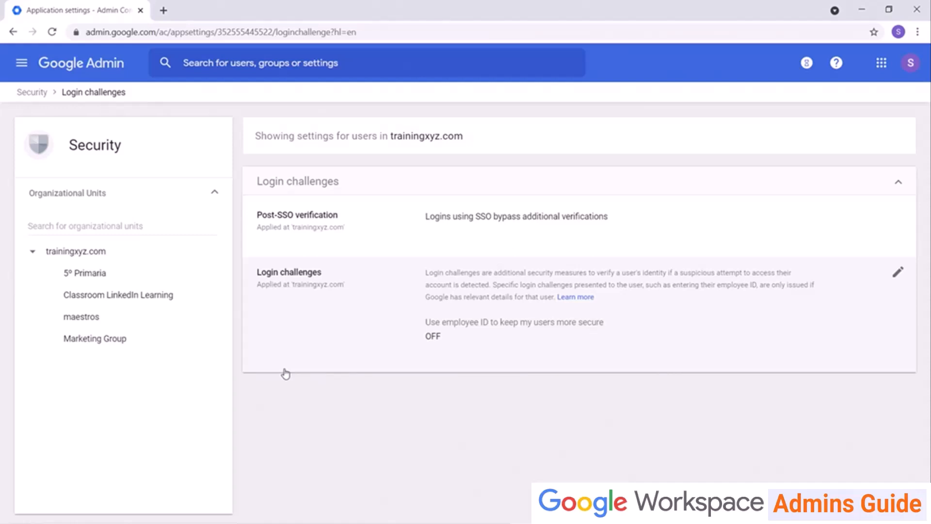
pyautogui.click(36, 92)
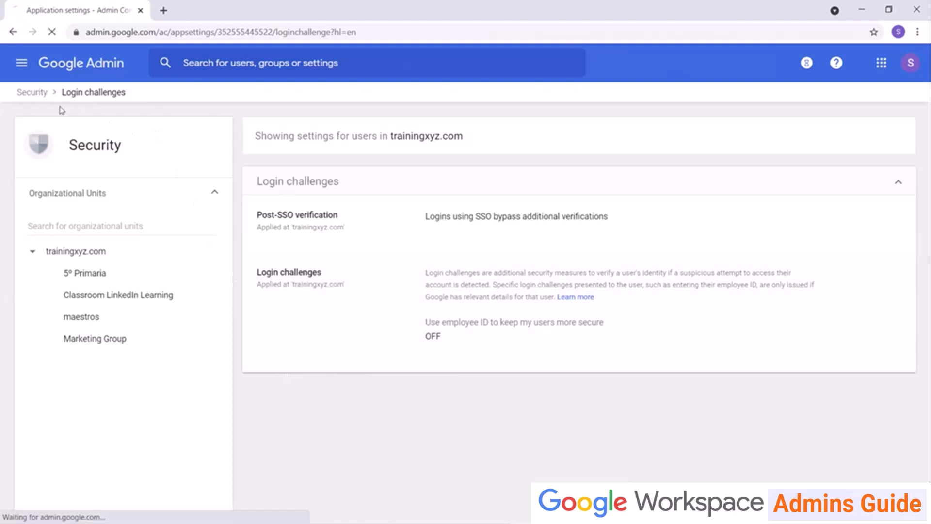
pyautogui.scroll(-20, 434, 249)
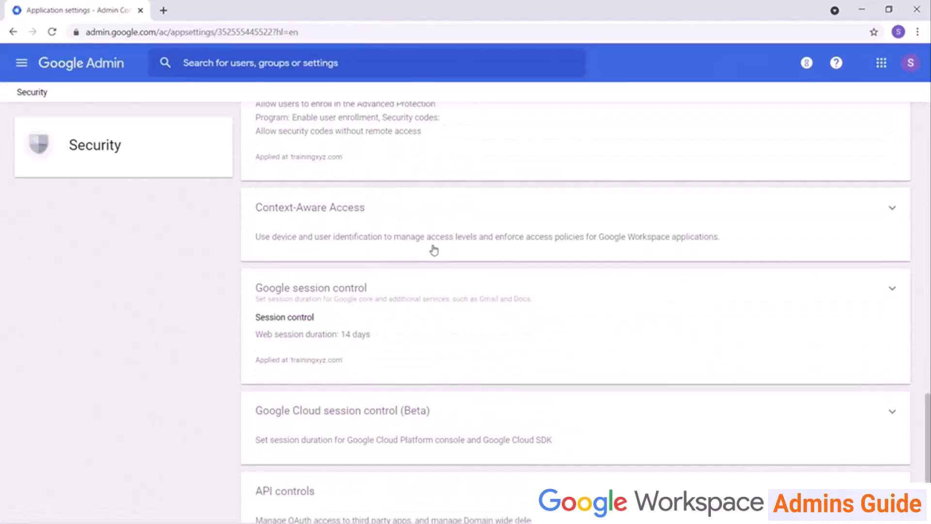